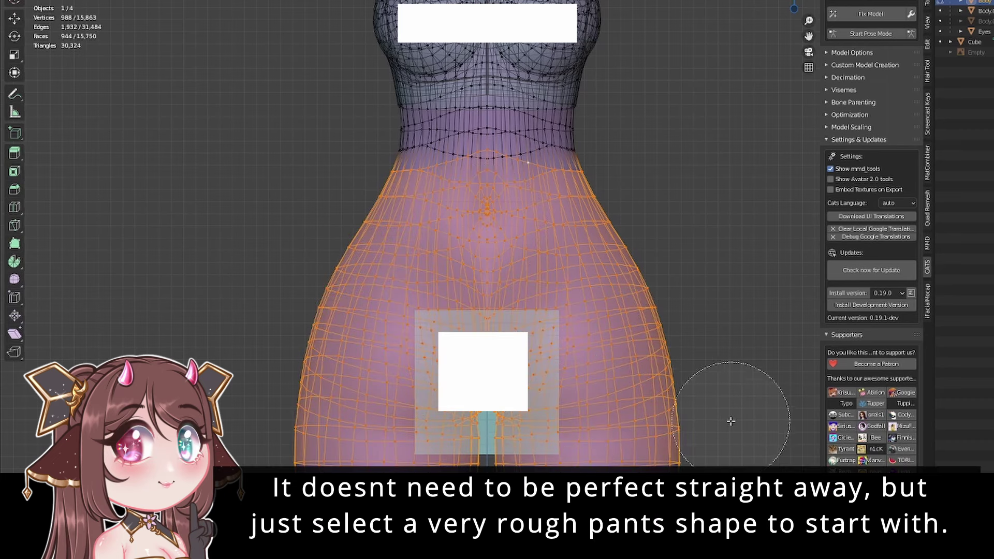
# - Duplicate the selected hip and thigh faces of the body, with X-ray off, and separate the selection into its own object
pyautogui.rightClick(731, 404)
pyautogui.hotkey('alt', 'z')
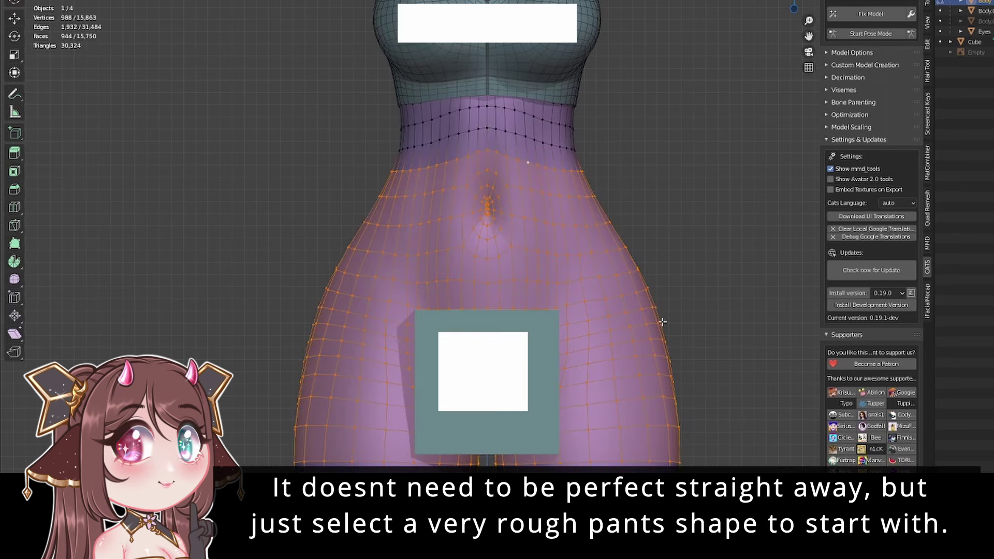
pyautogui.press('Tab')
pyautogui.press('Tab')
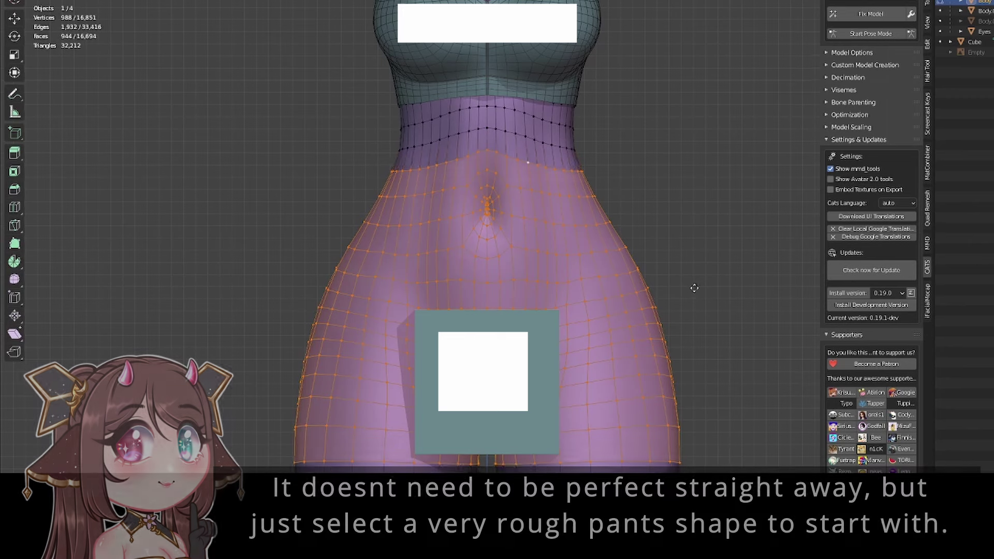
pyautogui.hotkey('shift', 'd')
pyautogui.rightClick(702, 285)
pyautogui.press('p')
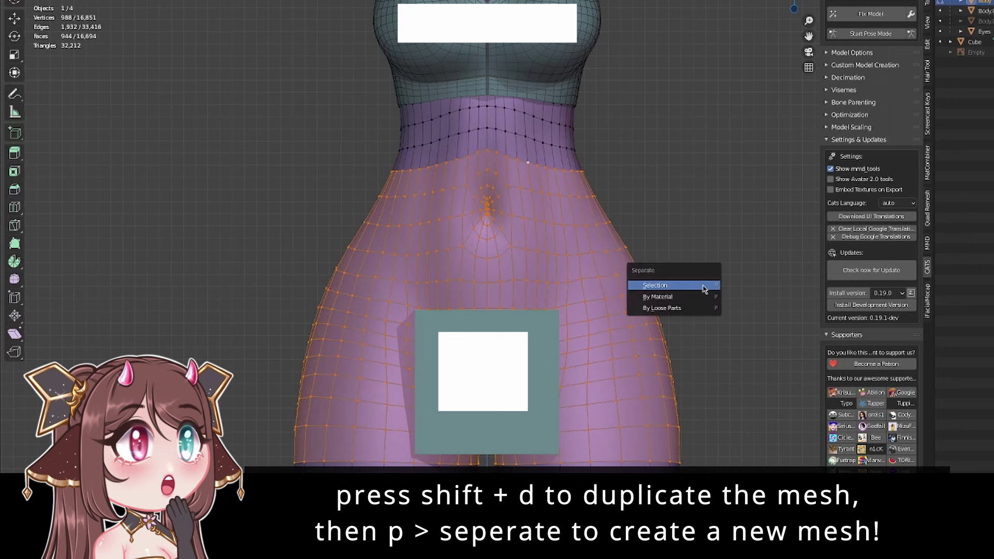
pyautogui.click(655, 285)
pyautogui.press('Tab')
pyautogui.click(576, 264)
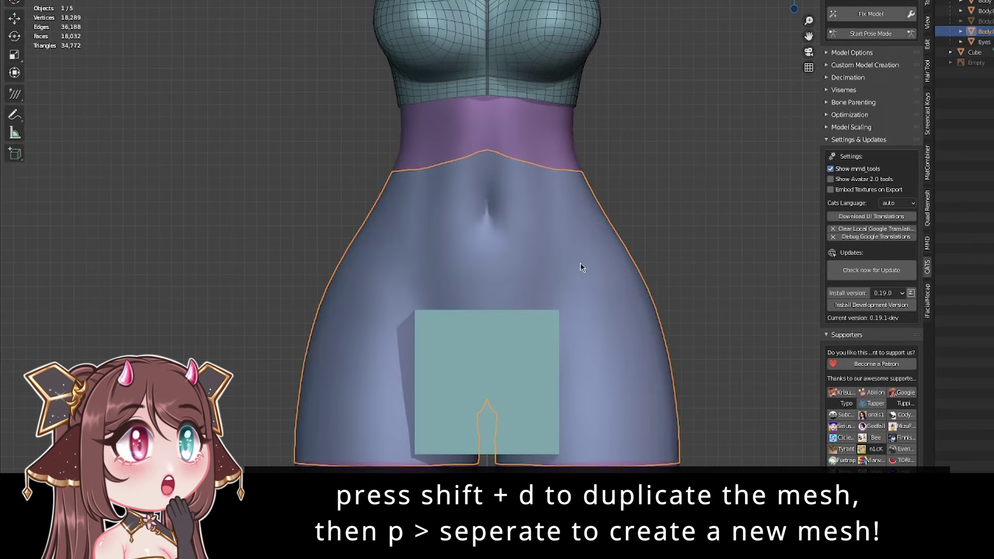
# - Delete the dense navel vertices from the separated pants mesh
pyautogui.press('Tab')
pyautogui.scroll(5, 569, 265)
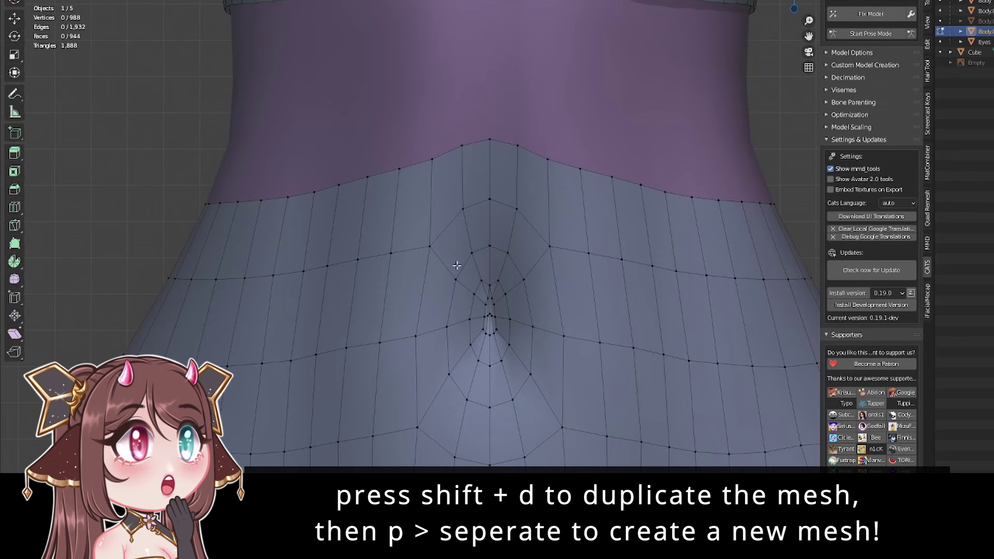
pyautogui.moveTo(547, 415); pyautogui.dragTo(547, 415)
pyautogui.press('x')
pyautogui.click(597, 357)
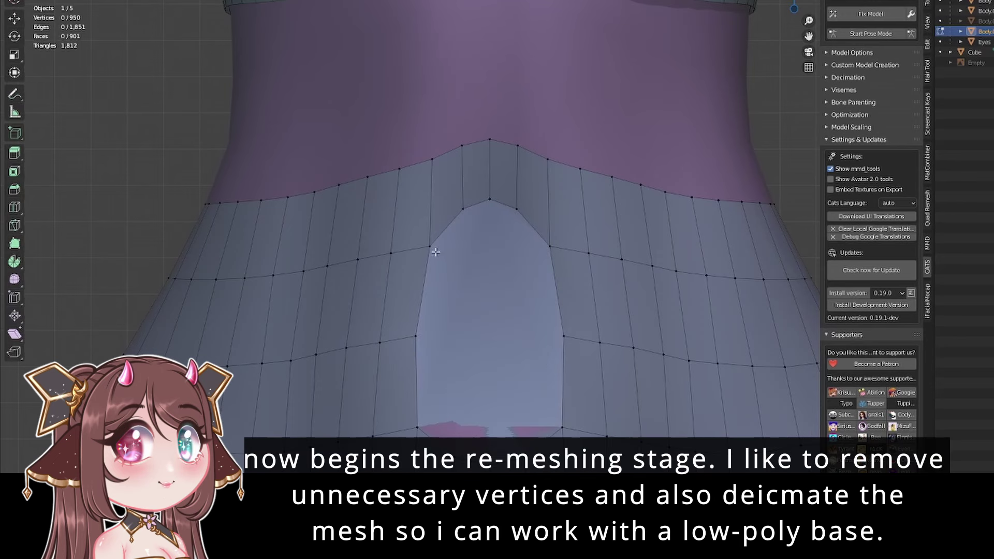
# - Fill the navel opening with a clean grid of faces joined to the surrounding mesh
pyautogui.press('f')
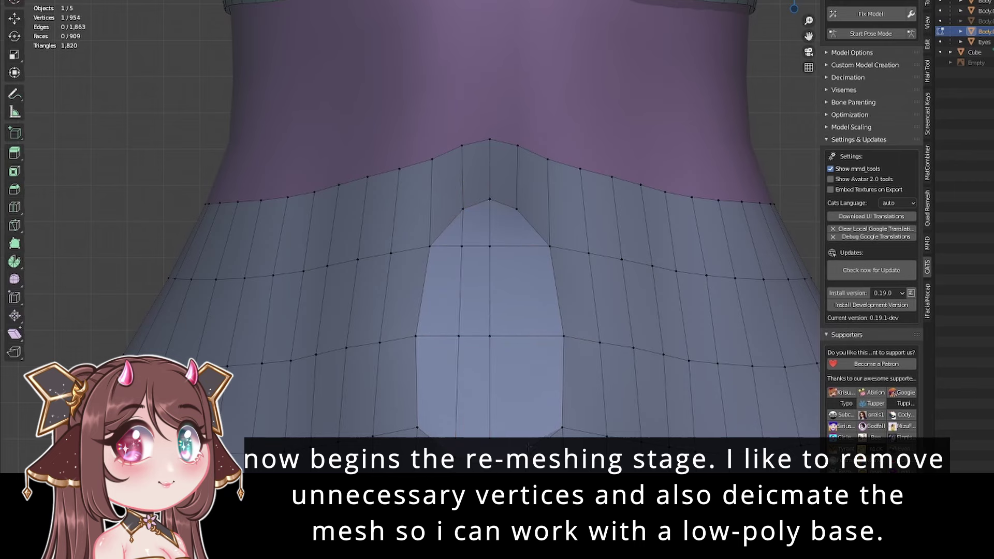
pyautogui.scroll(-5, 506, 207)
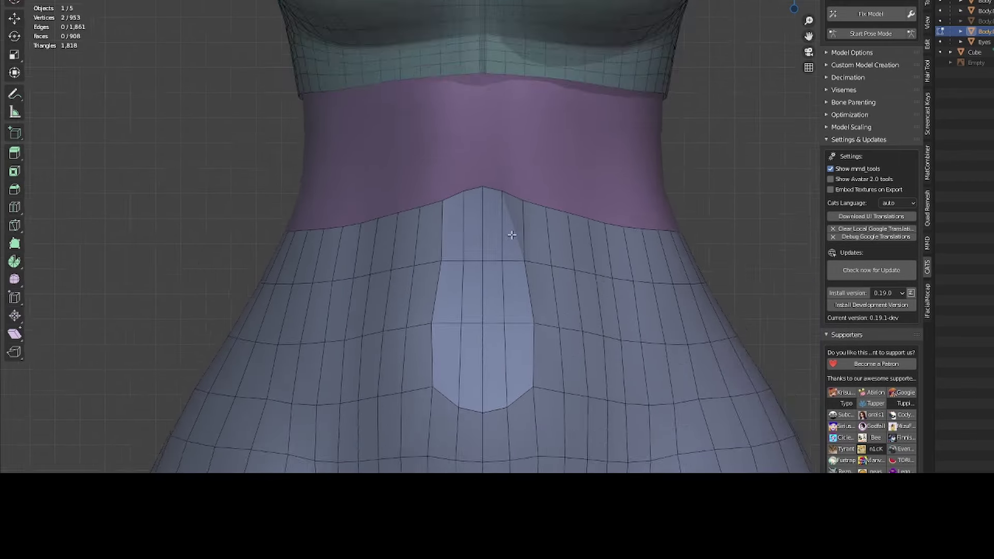
pyautogui.press('Tab')
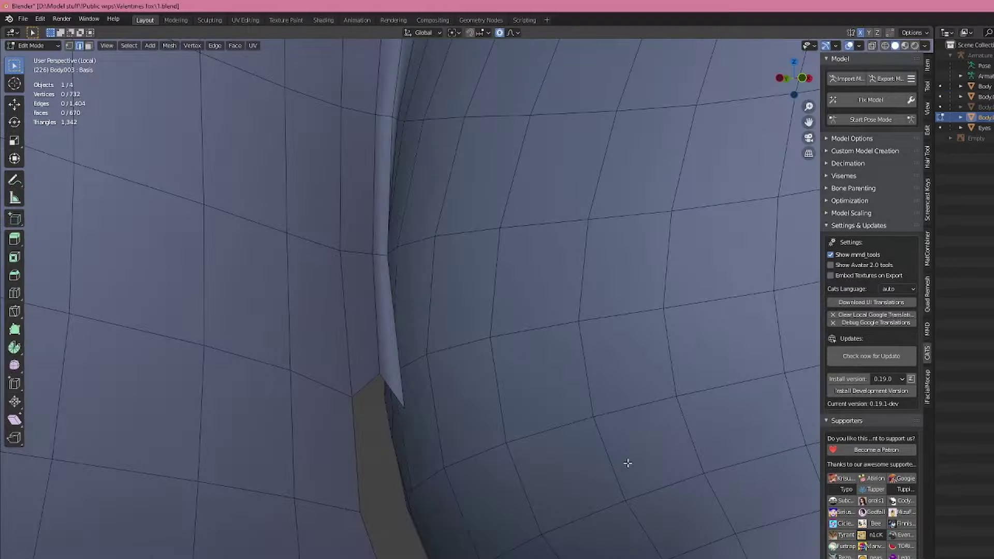
# - Delete the unneeded geometry folded inside the rear cleft of the pants mesh
pyautogui.press('x')
pyautogui.click(400, 361)
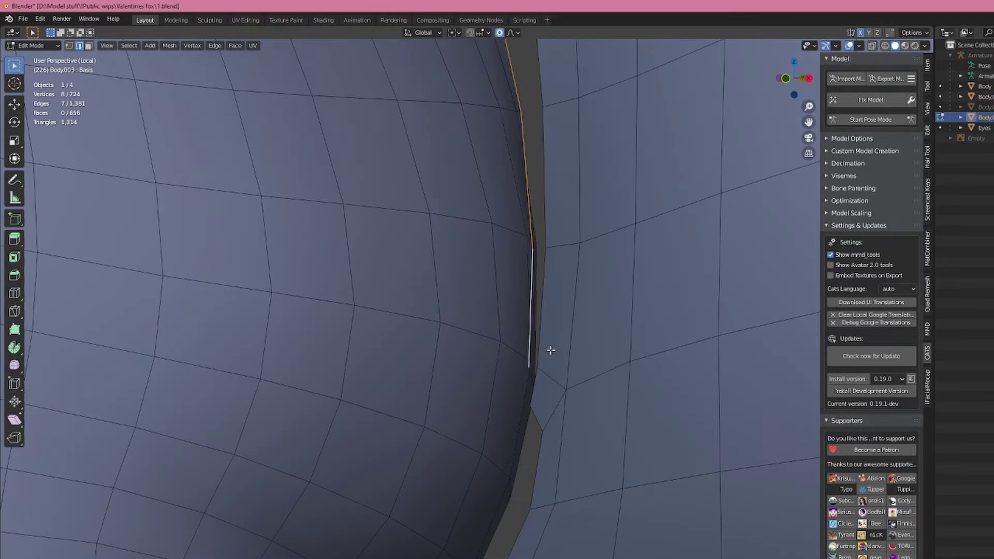
pyautogui.press('x')
pyautogui.click(551, 354)
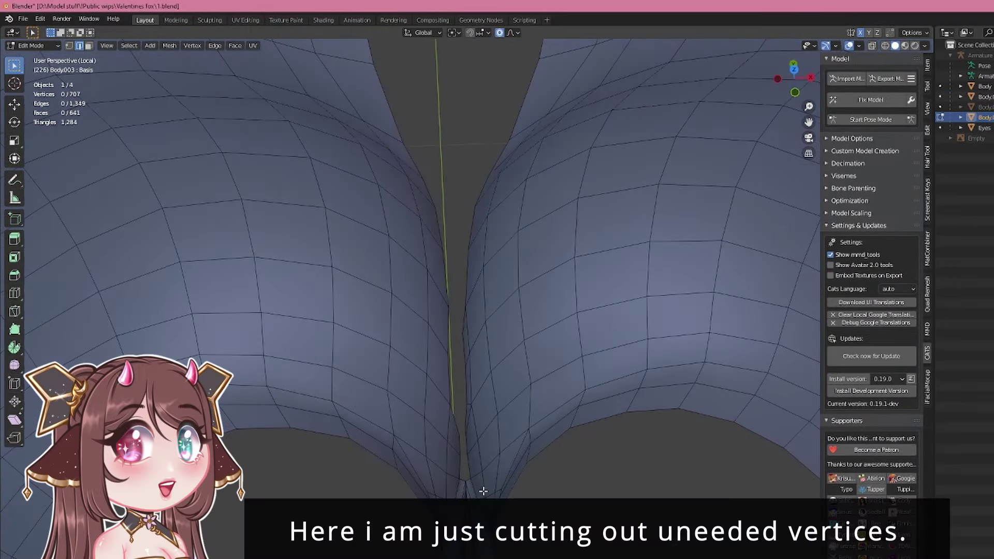
# - Delete the stray vertices linking the two halves of the pants mesh at the crotch
pyautogui.keyDown('shift'); pyautogui.moveTo(490, 498); pyautogui.dragTo(424, 362, button='middle'); pyautogui.keyUp('shift')
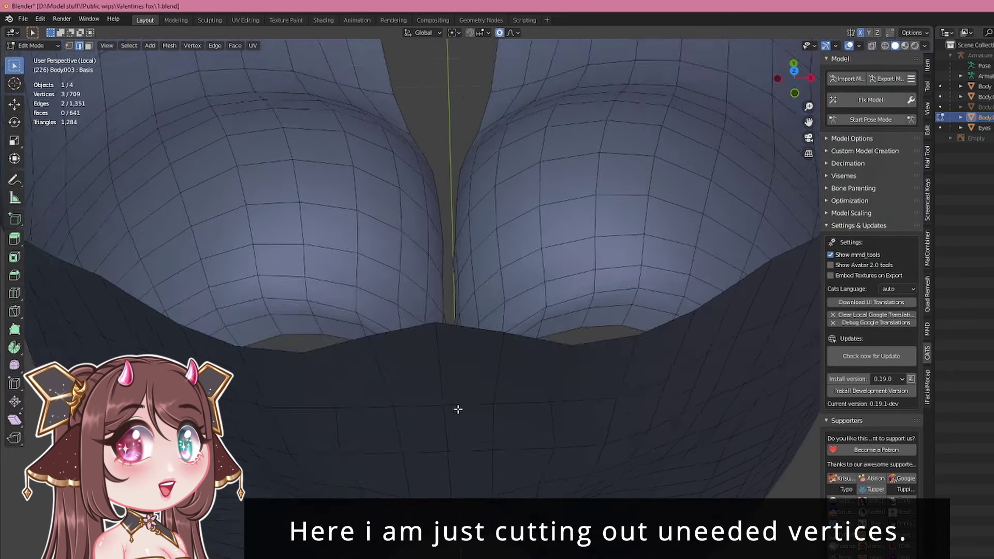
pyautogui.scroll(3, 463, 378)
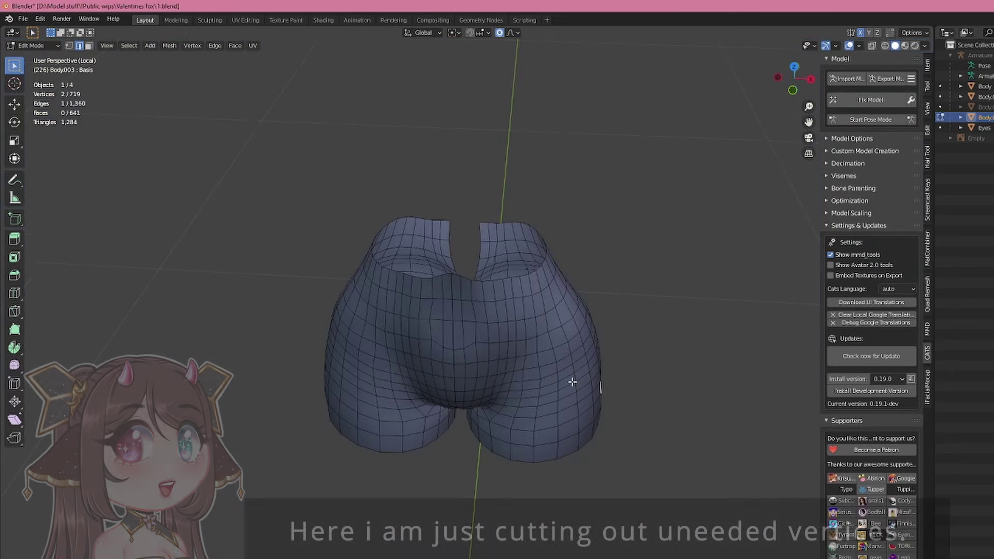
pyautogui.press('a')
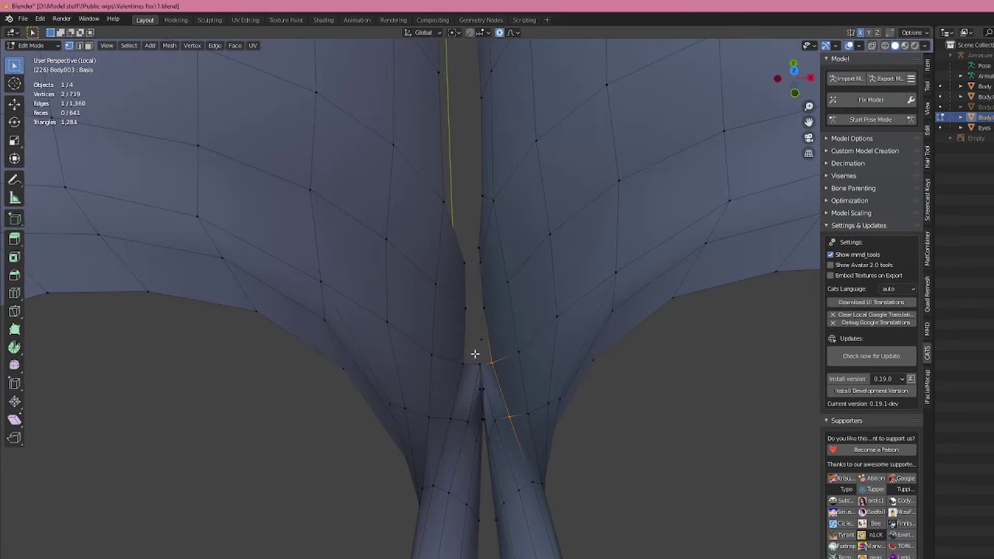
pyautogui.moveTo(474, 328); pyautogui.dragTo(490, 349)
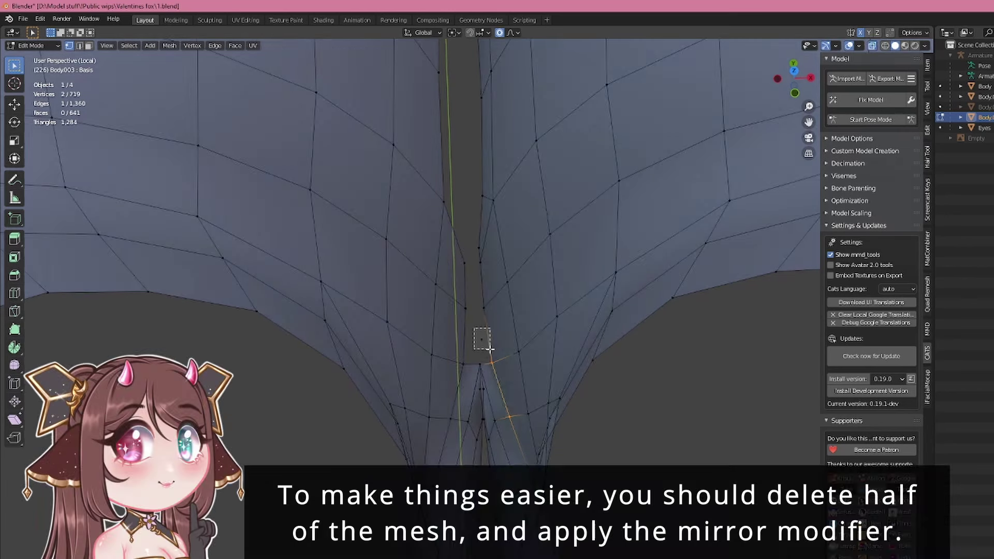
pyautogui.press('x')
pyautogui.click(579, 405)
# - Select one whole linked half of the pants mesh and delete its vertices
pyautogui.press('l')
pyautogui.press('x')
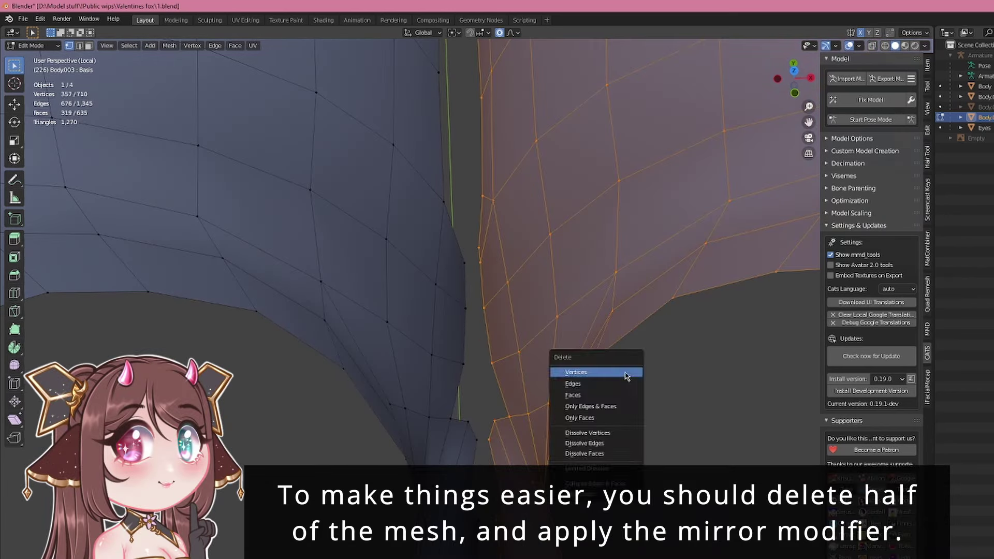
pyautogui.click(626, 372)
# - Delete the successive vertex loops along the remaining half's inner edge to clear the folded cleft and crotch geometry
pyautogui.scroll(-4, 548, 381)
pyautogui.moveTo(548, 381); pyautogui.dragTo(490, 270, button='middle')
pyautogui.keyDown('alt'); pyautogui.click(377, 343); pyautogui.keyUp('alt')
pyautogui.press('x')
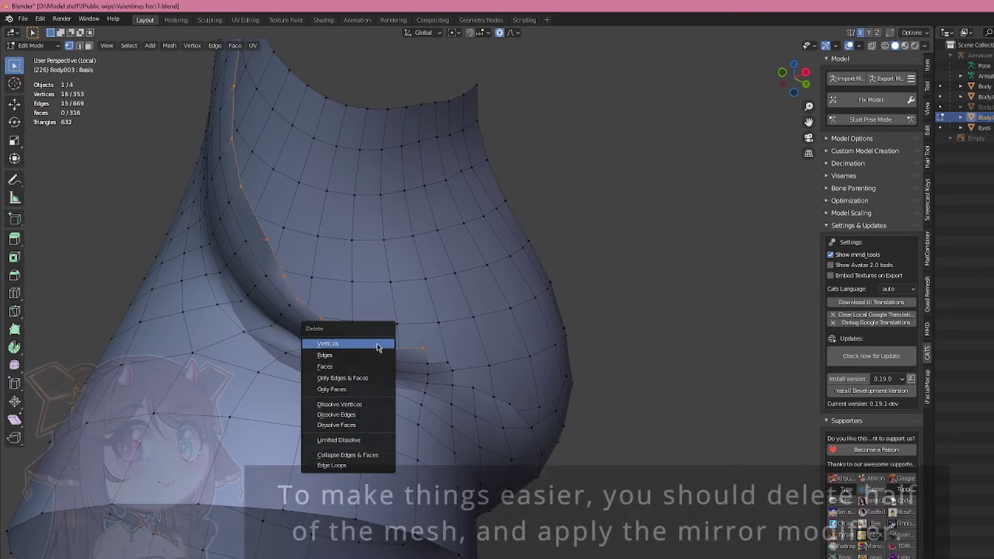
pyautogui.click(377, 344)
pyautogui.moveTo(373, 348); pyautogui.dragTo(526, 462, button='middle')
pyautogui.press('x')
pyautogui.click(482, 456)
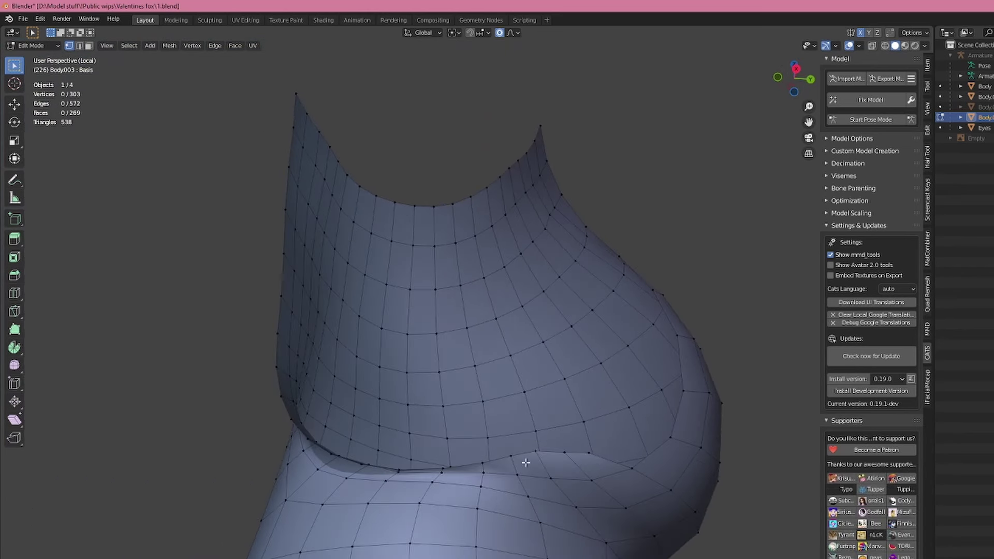
pyautogui.press('x')
pyautogui.click(571, 452)
pyautogui.press('KP_1')
pyautogui.scroll(-5, 670, 481)
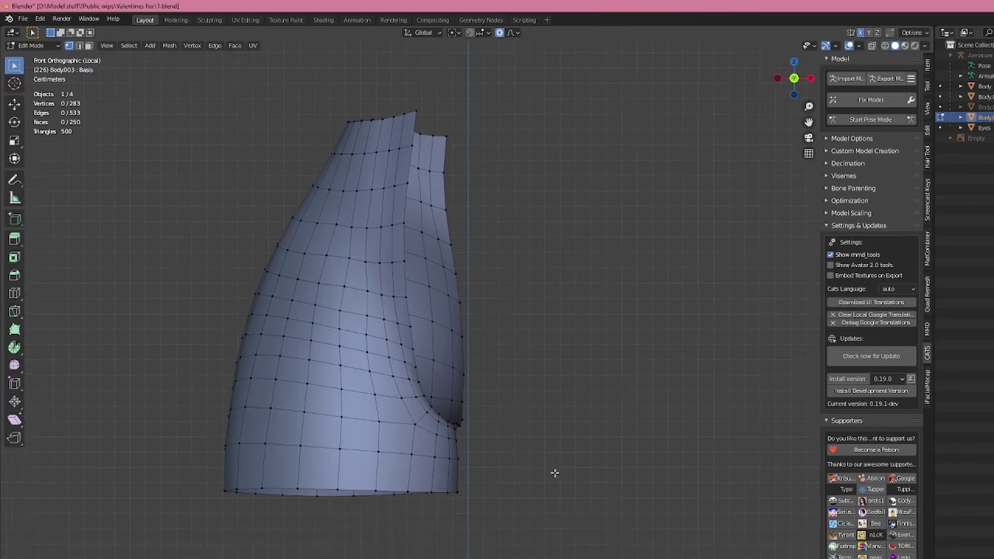
# - Mirror the remaining half across the centre and extrude its open inner edge along X to close the middle gap
pyautogui.keyDown('shift'); pyautogui.moveTo(569, 422); pyautogui.dragTo(575, 479, button='middle'); pyautogui.keyUp('shift')
pyautogui.press('Tab')
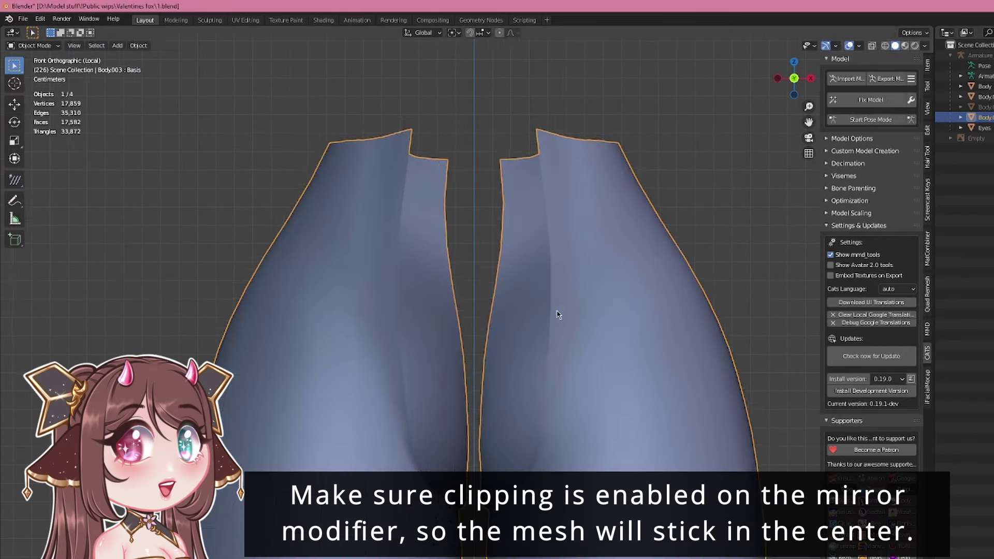
pyautogui.press('Tab')
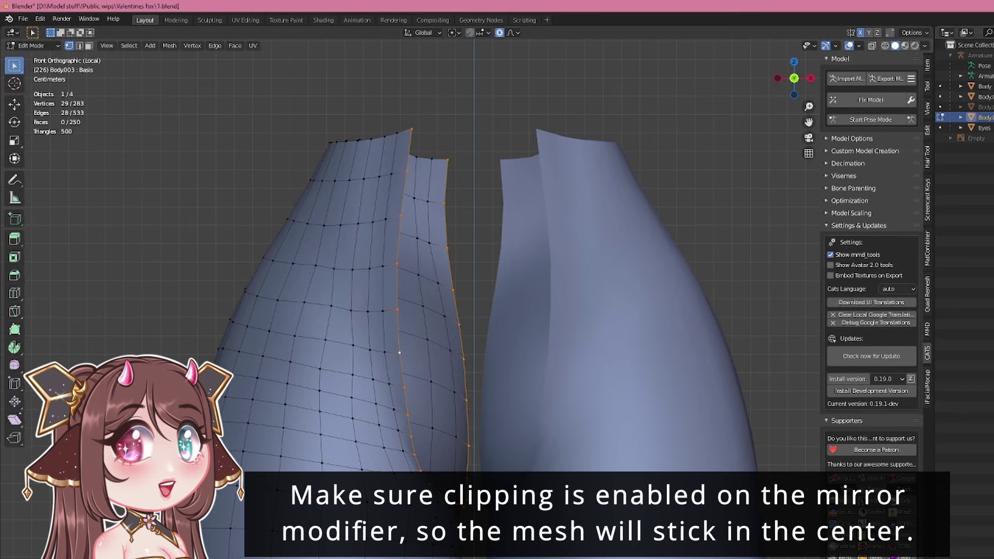
pyautogui.press('g')
pyautogui.press('x')
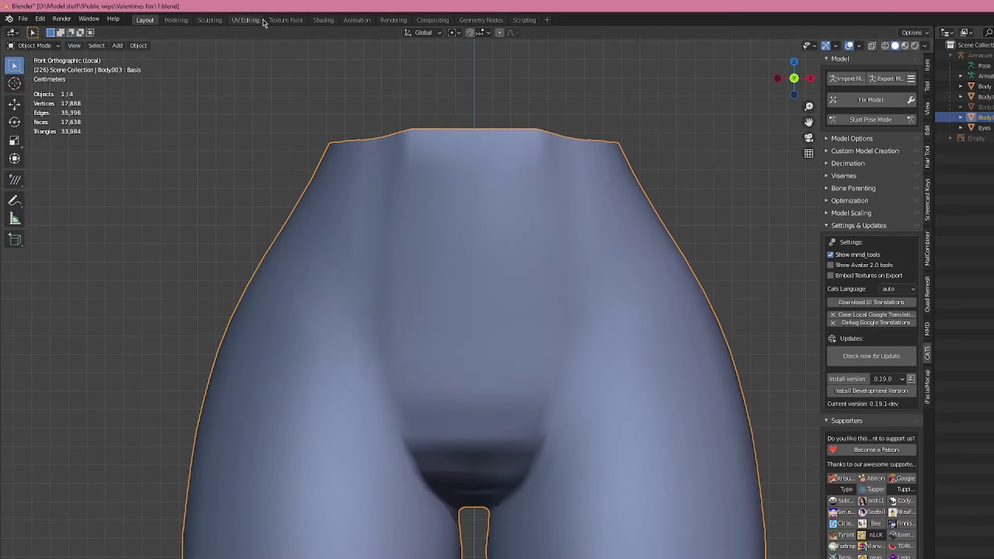
# - Sculpt the pants in the Sculpting workspace with the Slide Relax and Grab brushes so they cover the body cleanly
pyautogui.click(214, 20)
pyautogui.scroll(2, 569, 366)
pyautogui.moveTo(616, 324)
pyautogui.keyDown('alt'); pyautogui.mouseDown(button='middle')
pyautogui.moveTo(570, 365)
pyautogui.moveTo(616, 393)
pyautogui.mouseUp(button='middle'); pyautogui.keyUp('alt')
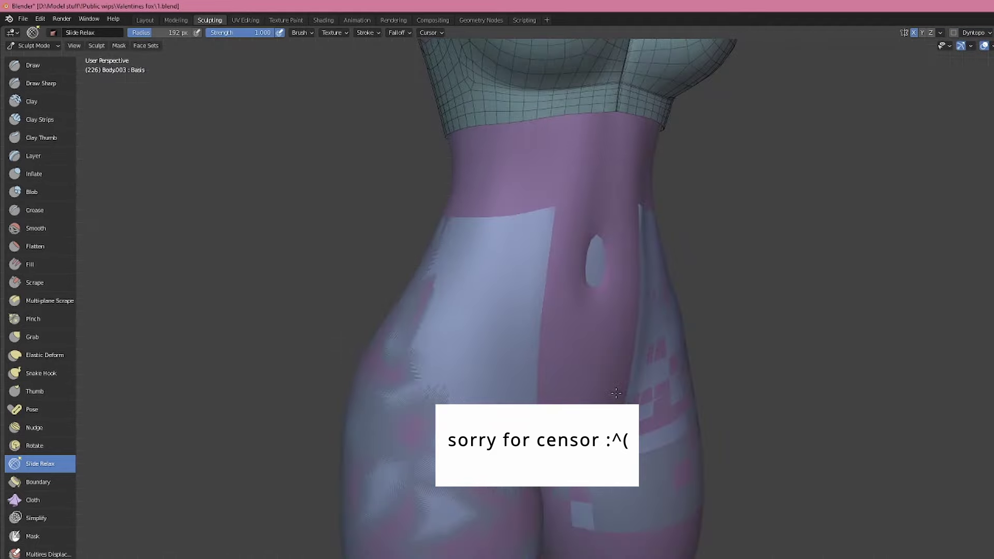
pyautogui.press('Tab')
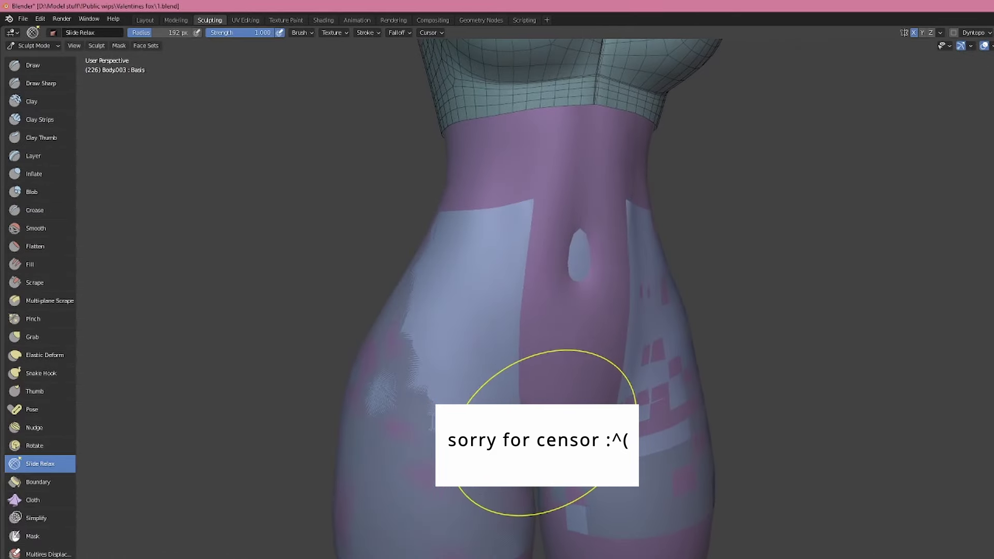
pyautogui.press('g')
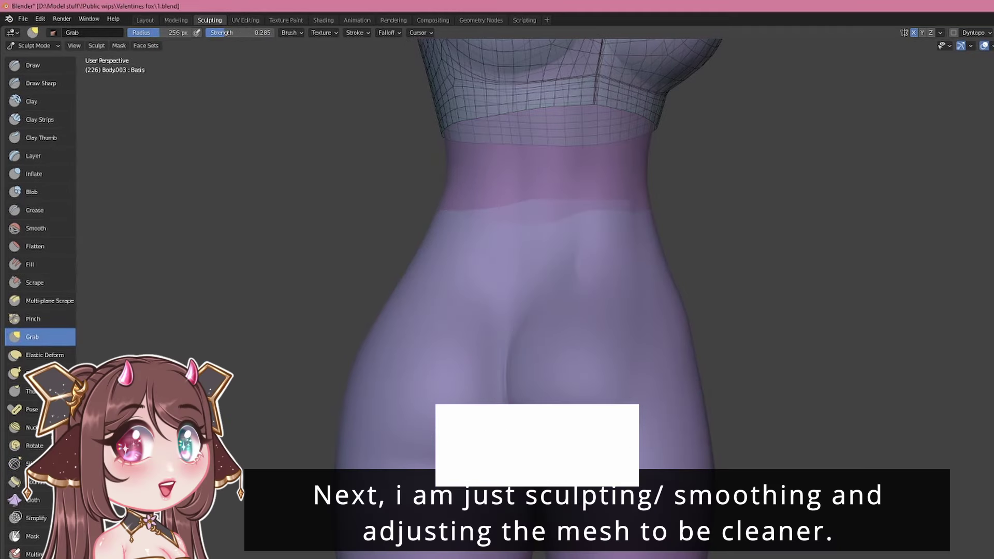
pyautogui.keyDown('alt'); pyautogui.moveTo(362, 377); pyautogui.dragTo(618, 358, button='middle'); pyautogui.keyUp('alt')
pyautogui.scroll(-1, 565, 378)
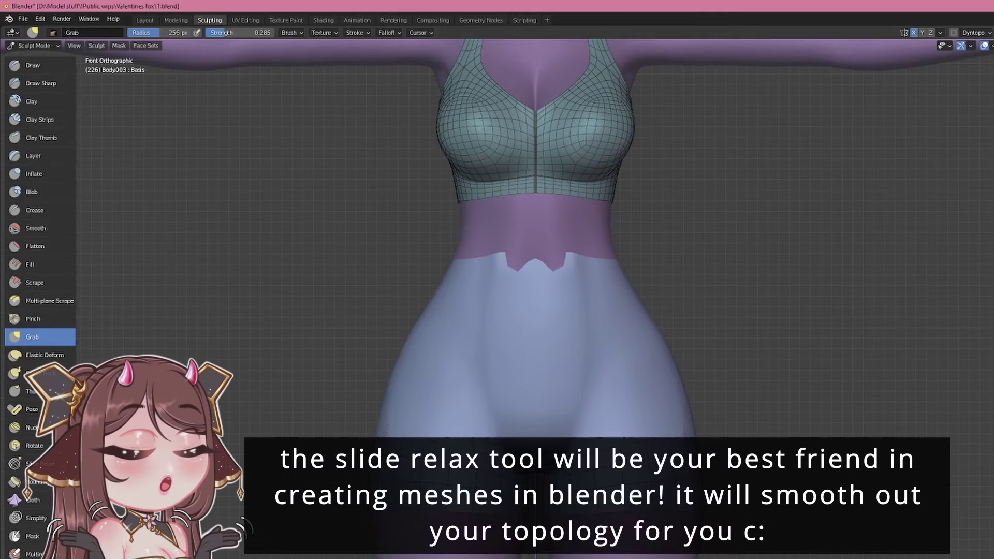
# - Isolate the pants and even out their topology all around with the Slide Relax brush at a 305 px radius
pyautogui.press('/')
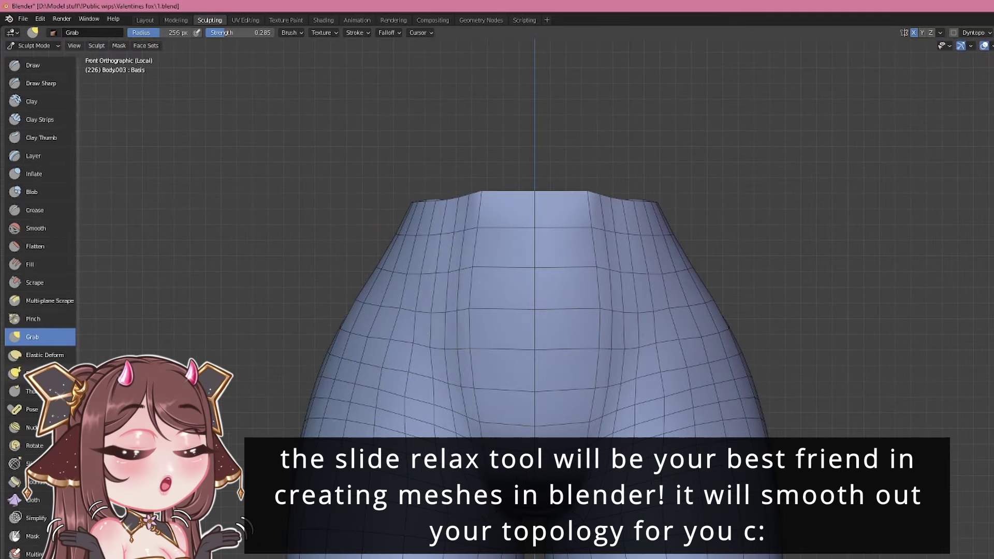
pyautogui.click(15, 463)
pyautogui.moveTo(585, 424)
pyautogui.keyDown('shift'); pyautogui.mouseDown()
pyautogui.moveTo(642, 373)
pyautogui.moveTo(510, 227)
pyautogui.moveTo(486, 223)
pyautogui.mouseUp(); pyautogui.keyUp('shift')
pyautogui.moveTo(509, 331); pyautogui.dragTo(678, 357, button='middle')
pyautogui.press('f')
pyautogui.click(722, 362)
pyautogui.moveTo(539, 305); pyautogui.dragTo(553, 325, button='middle')
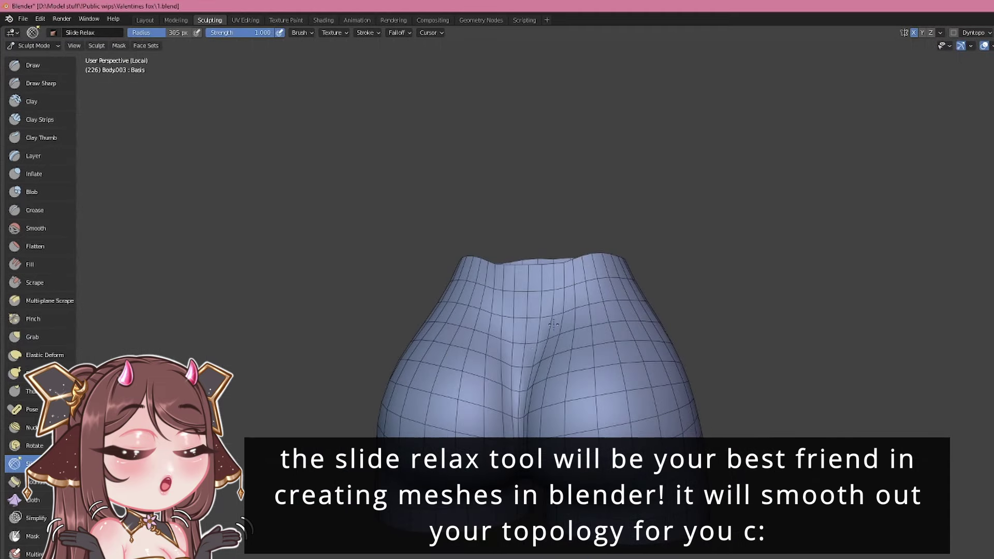
pyautogui.moveTo(684, 472); pyautogui.dragTo(616, 426, button='middle')
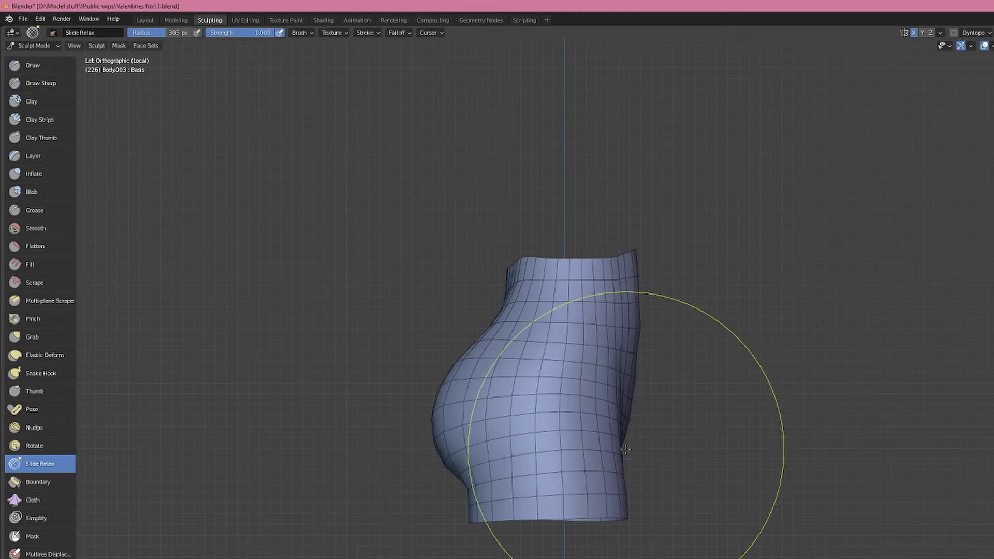
pyautogui.press('KP_1')
pyautogui.moveTo(415, 327)
pyautogui.keyDown('shift'); pyautogui.mouseDown()
pyautogui.moveTo(490, 278)
pyautogui.moveTo(585, 463)
pyautogui.mouseUp(); pyautogui.keyUp('shift')
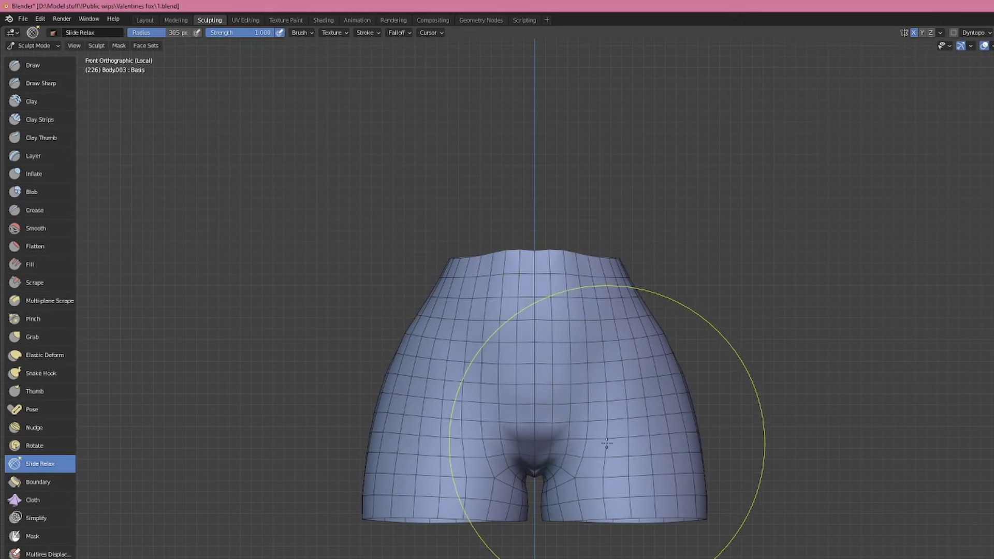
# - Bring the body back into view and pull the pants' surface and front waist edge clear of it with the Grab brush
pyautogui.press('g')
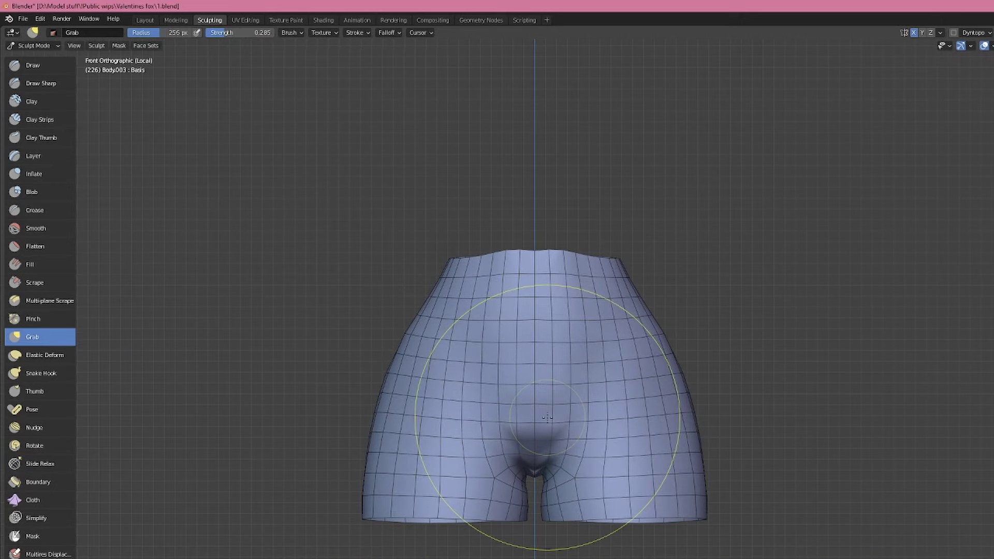
pyautogui.press('KP_Divide')
pyautogui.press('Tab')
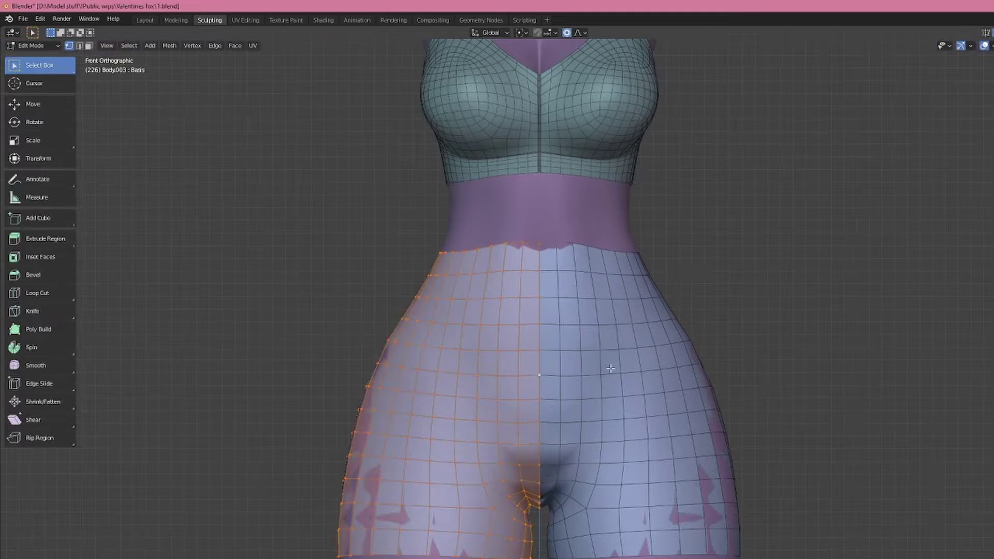
pyautogui.moveTo(632, 355)
pyautogui.mouseDown(button='middle')
pyautogui.moveTo(585, 361)
pyautogui.moveTo(577, 299)
pyautogui.mouseUp(button='middle')
pyautogui.press('Tab')
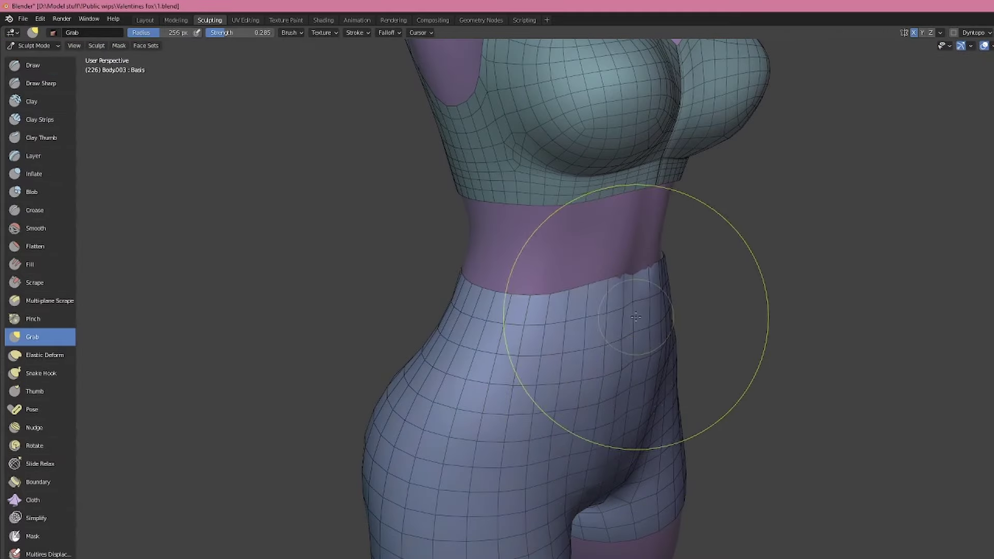
pyautogui.press('KP_1')
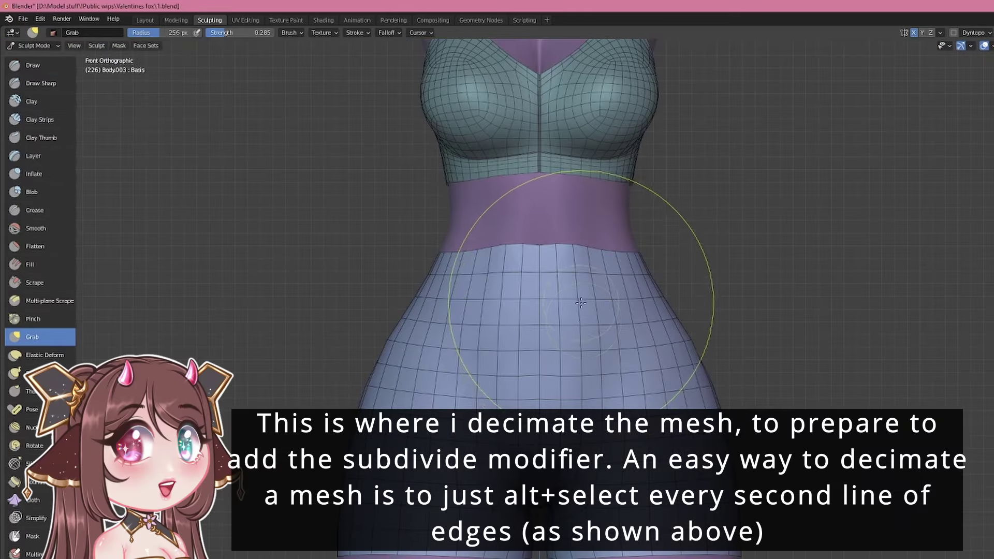
# - Select every second horizontal edge loop of the pants in Edit Mode and dissolve those edges
pyautogui.press('Tab')
pyautogui.scroll(3, 542, 384)
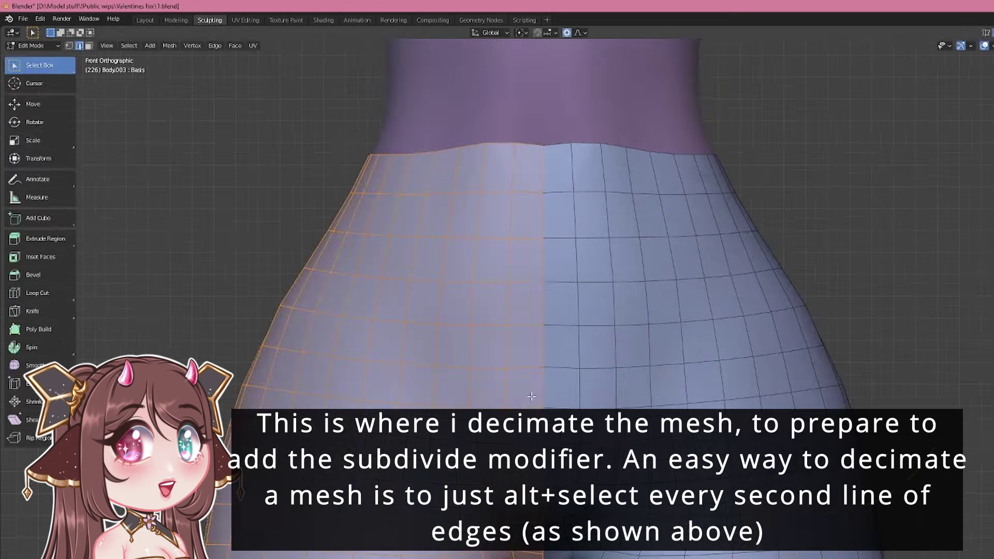
pyautogui.keyDown('shift'); pyautogui.moveTo(505, 388); pyautogui.dragTo(572, 319, button='middle'); pyautogui.keyUp('shift')
pyautogui.press('a')
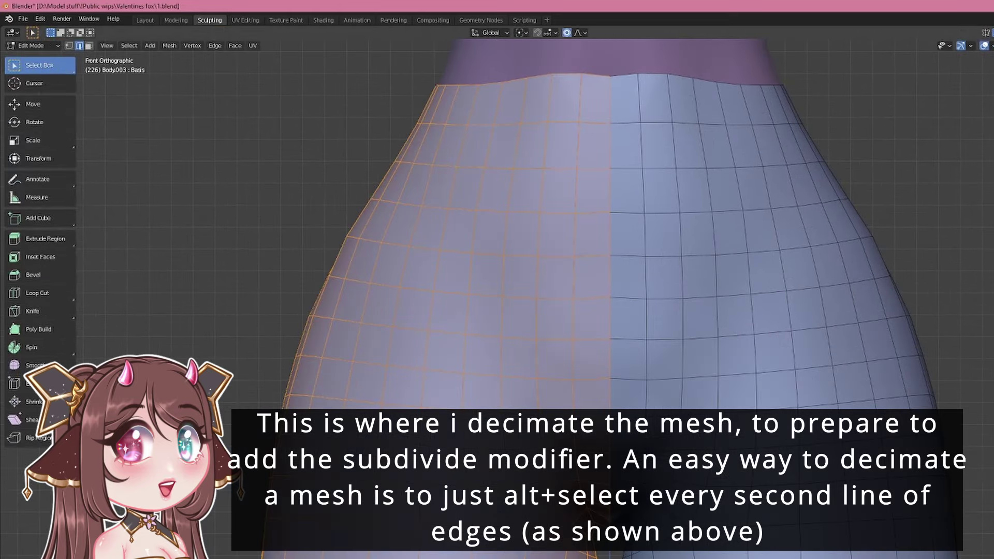
pyautogui.hotkey('alt', 'a')
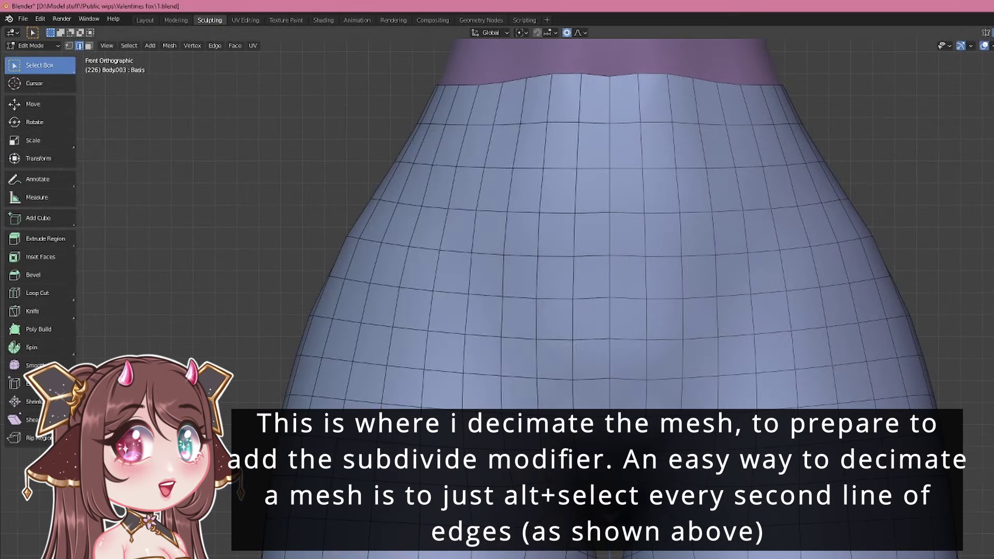
pyautogui.keyDown('alt'); pyautogui.click(489, 487); pyautogui.keyUp('alt')
pyautogui.keyDown('alt'); pyautogui.keyDown('shift'); pyautogui.click(482, 412); pyautogui.keyUp('shift'); pyautogui.keyUp('alt')
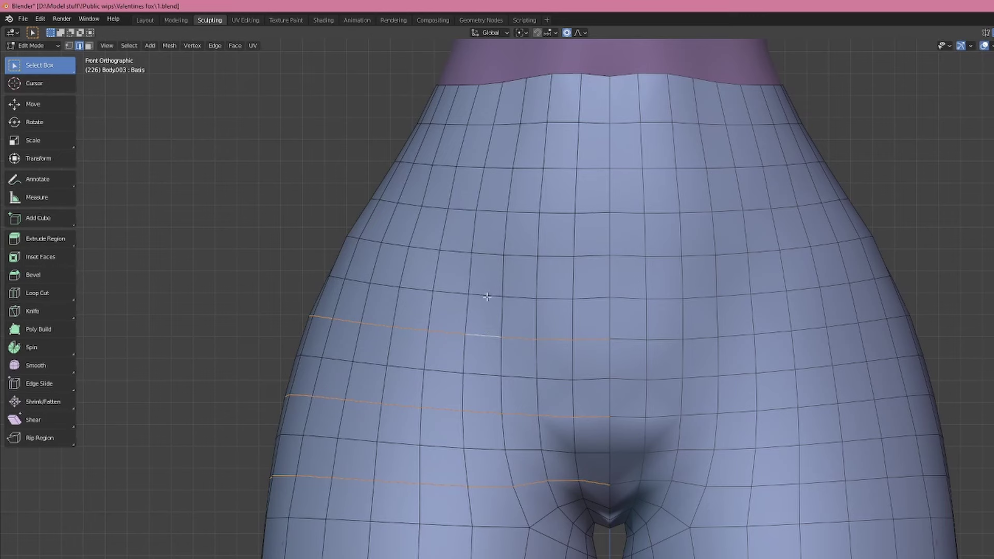
pyautogui.hotkey('ctrl', 'x')
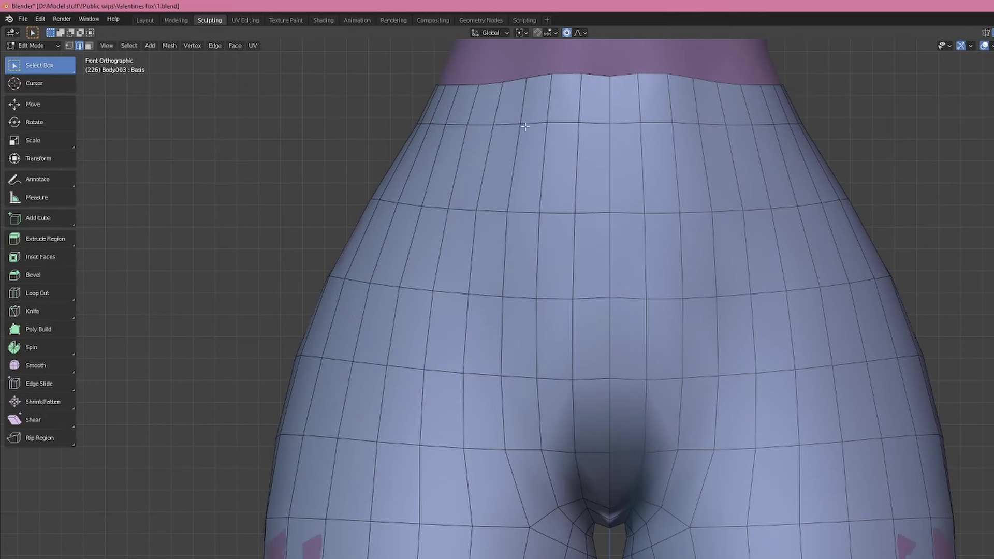
# - Delete the topmost edge loop of the pants to lower the waistline by one row
pyautogui.keyDown('alt'); pyautogui.click(526, 75); pyautogui.keyUp('alt')
pyautogui.press('x')
pyautogui.click(719, 74)
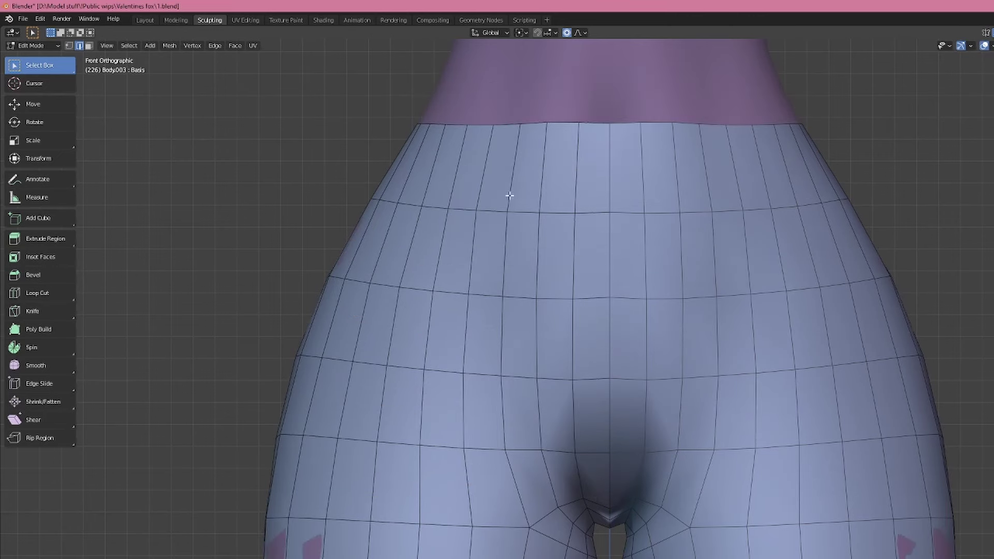
# - Select every second vertical edge loop around one half, from front to back, and dissolve those edges
pyautogui.moveTo(419, 181); pyautogui.dragTo(578, 255, button='middle')
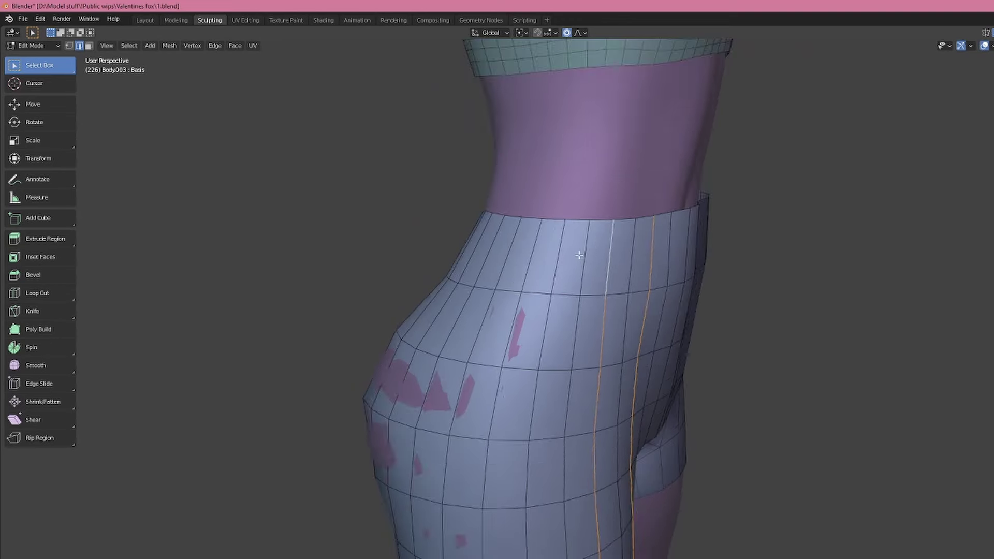
pyautogui.moveTo(511, 257); pyautogui.dragTo(585, 259, button='middle')
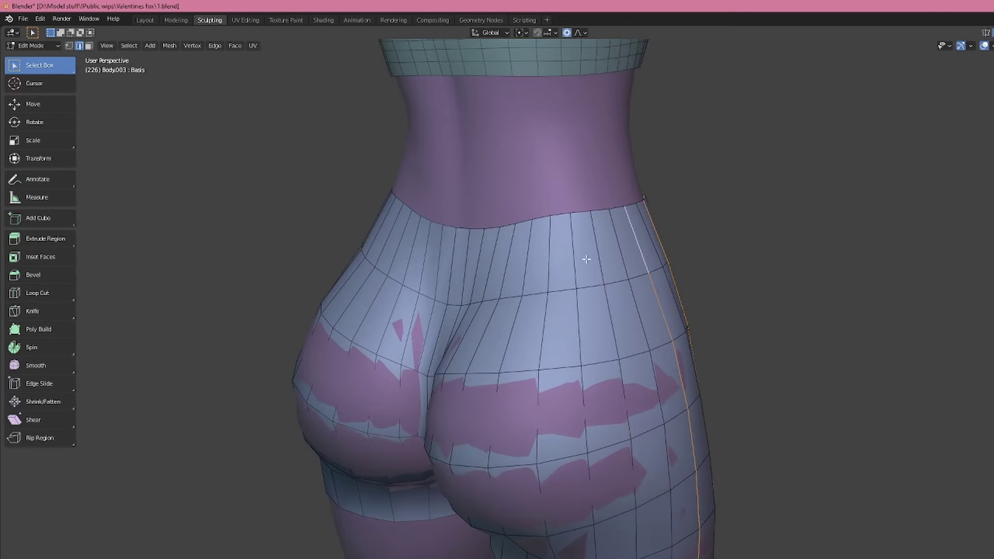
pyautogui.moveTo(503, 255); pyautogui.dragTo(577, 257, button='middle')
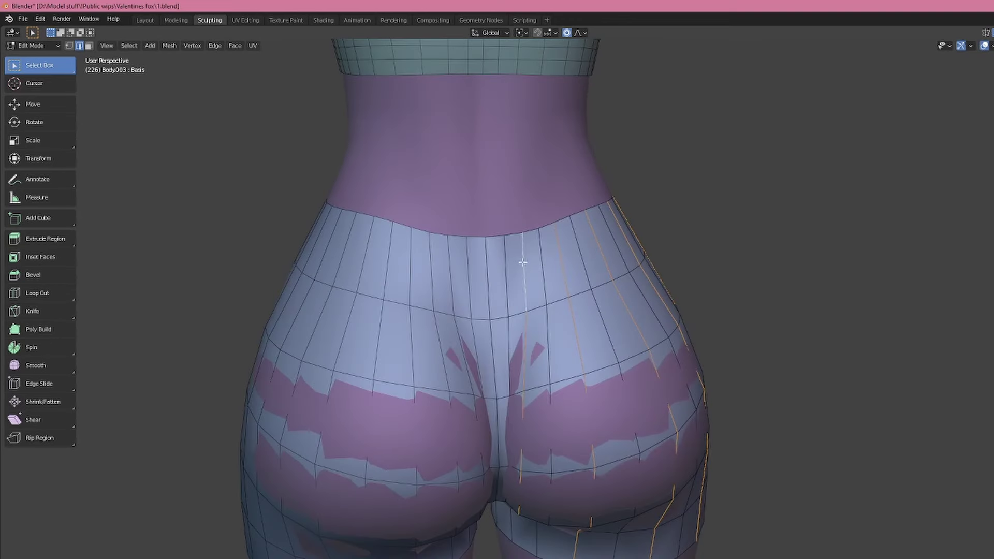
pyautogui.hotkey('ctrl', 'x')
pyautogui.keyDown('alt'); pyautogui.click(505, 282); pyautogui.keyUp('alt')
# - Fatten the whole pants mesh slightly along its normals with Shrink/Fatten and return to sculpting
pyautogui.press('Tab')
pyautogui.moveTo(663, 282)
pyautogui.mouseDown(button='middle')
pyautogui.moveTo(508, 288)
pyautogui.moveTo(533, 284)
pyautogui.mouseUp(button='middle')
pyautogui.press('Tab')
pyautogui.press('a')
pyautogui.hotkey('alt', 's')
pyautogui.click(725, 264)
pyautogui.press('Tab')
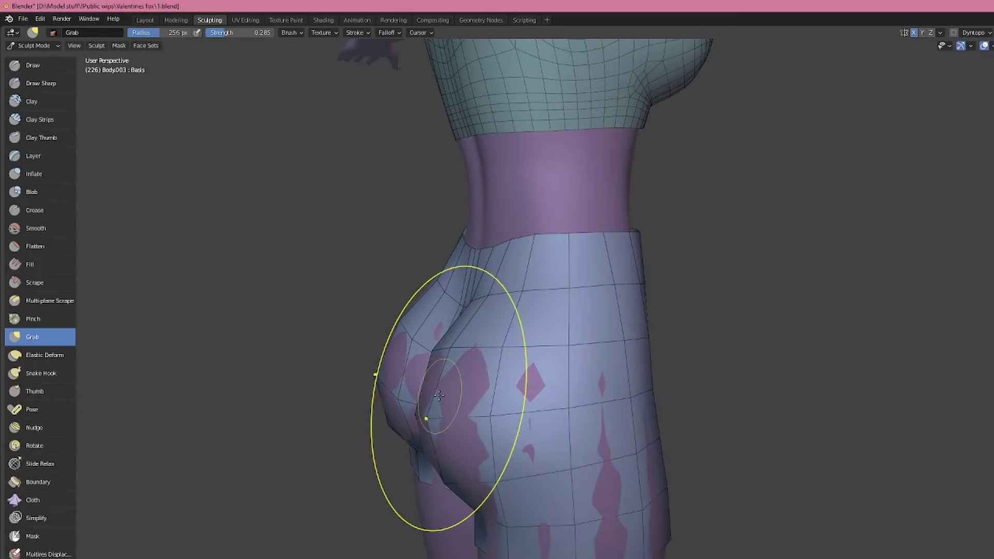
# - Relax the decimated topology on the back and side of the pants with the Slide Relax brush
pyautogui.moveTo(454, 443)
pyautogui.mouseDown(button='middle')
pyautogui.moveTo(497, 492)
pyautogui.moveTo(481, 422)
pyautogui.mouseUp(button='middle')
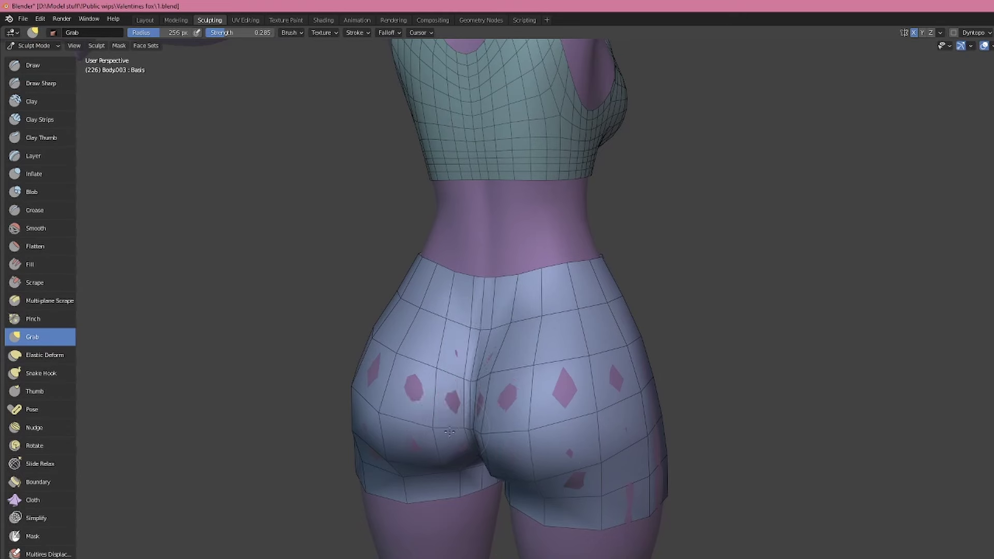
pyautogui.moveTo(473, 337); pyautogui.dragTo(444, 383, button='middle')
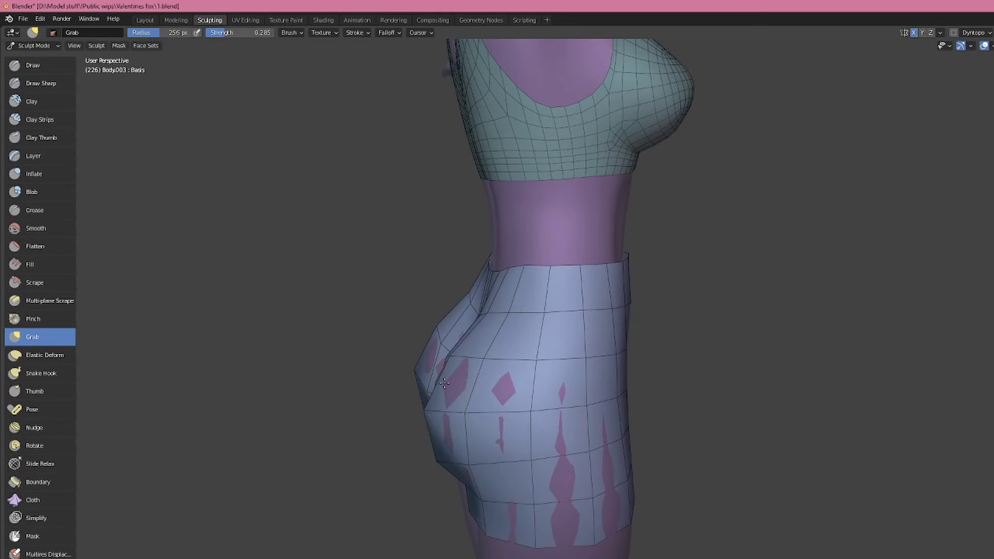
pyautogui.moveTo(440, 440); pyautogui.dragTo(562, 491)
pyautogui.hotkey('ctrl', 'z')
pyautogui.click(40, 463)
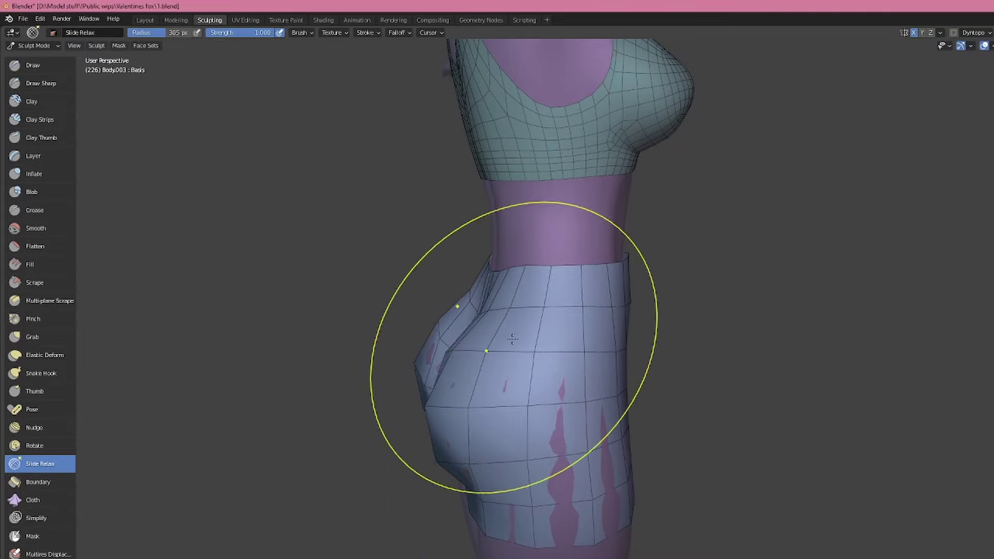
pyautogui.moveTo(506, 376); pyautogui.dragTo(550, 329, button='middle')
pyautogui.moveTo(655, 445); pyautogui.dragTo(445, 419, button='middle')
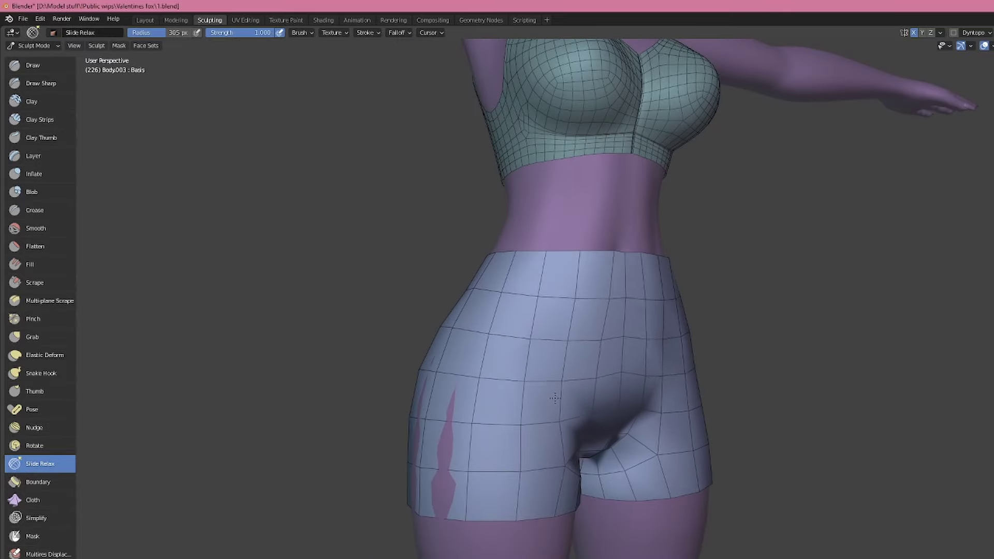
pyautogui.moveTo(516, 309); pyautogui.dragTo(546, 313, button='middle')
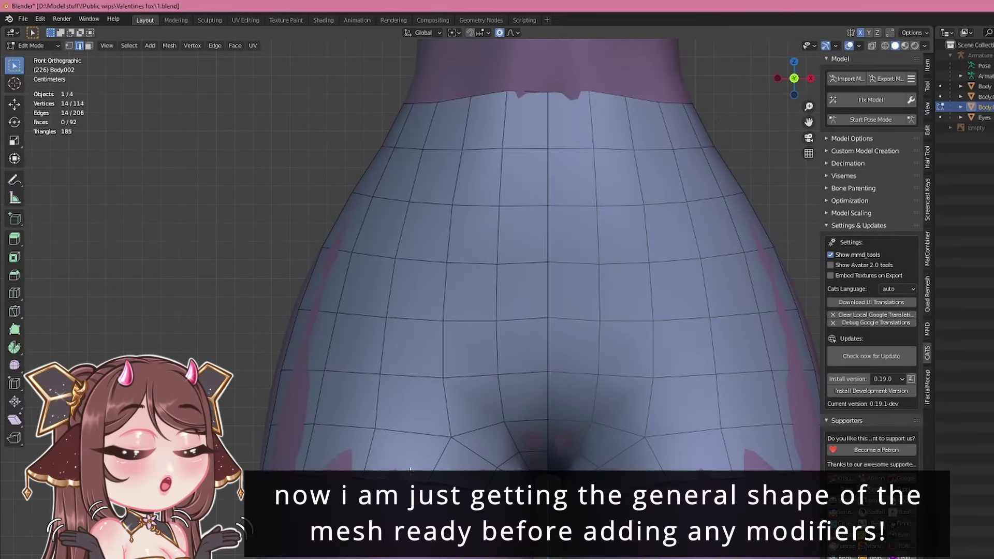
# - Slide the horizontal loops above the leg opening upward and the vertical loop beside the crotch toward the centre
pyautogui.click(425, 439)
pyautogui.press('g')
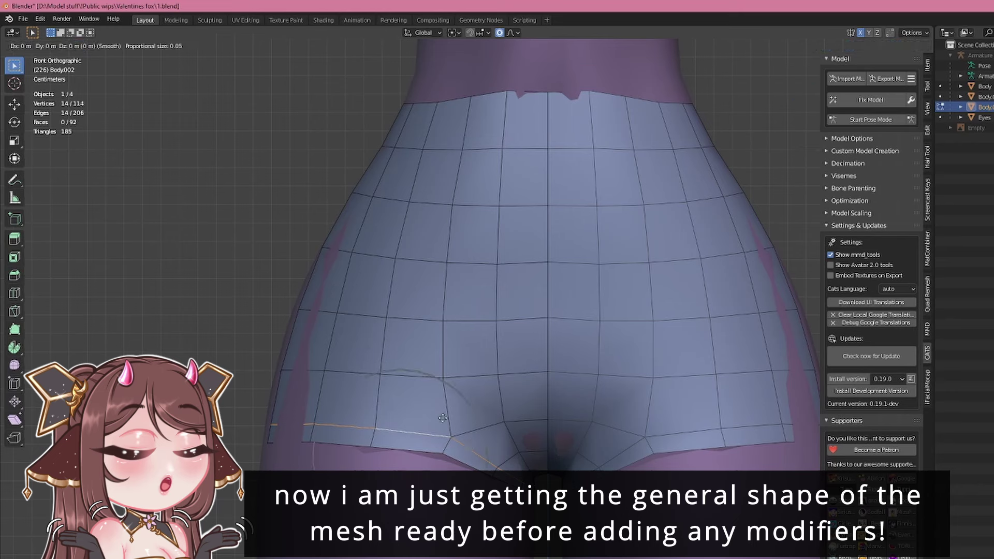
pyautogui.click(454, 400)
pyautogui.keyDown('alt'); pyautogui.click(409, 372); pyautogui.keyUp('alt')
pyautogui.press('g')
pyautogui.press('g')
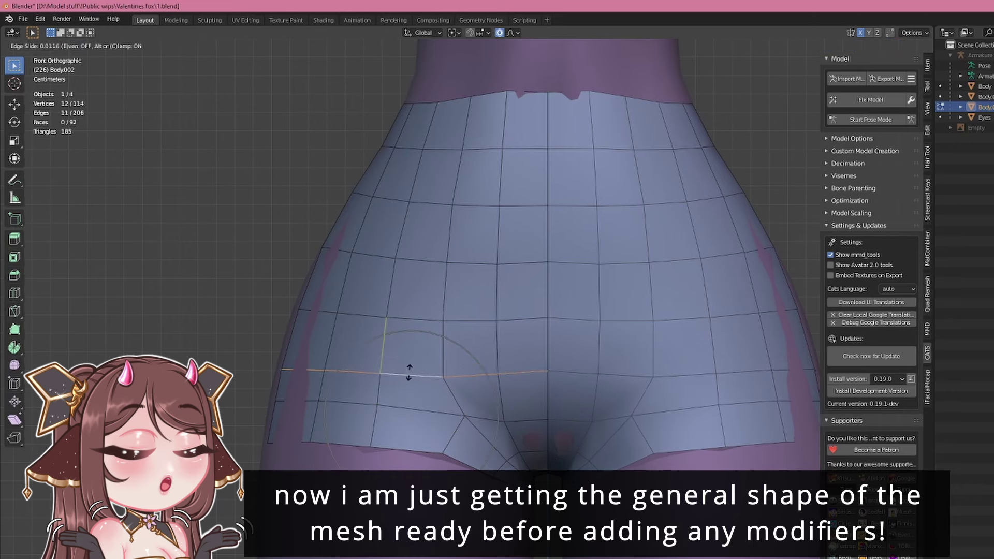
pyautogui.click(420, 362)
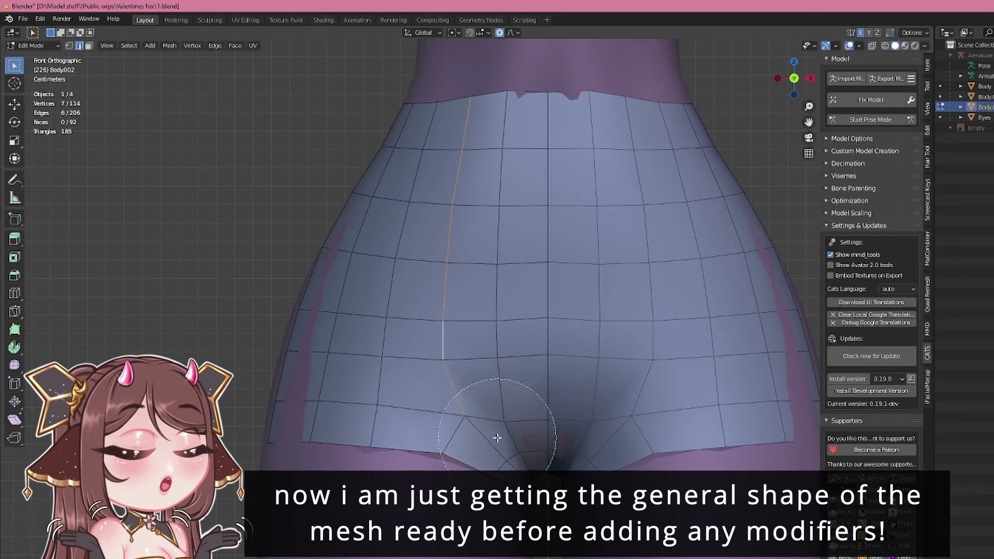
pyautogui.press('g')
pyautogui.click(483, 346)
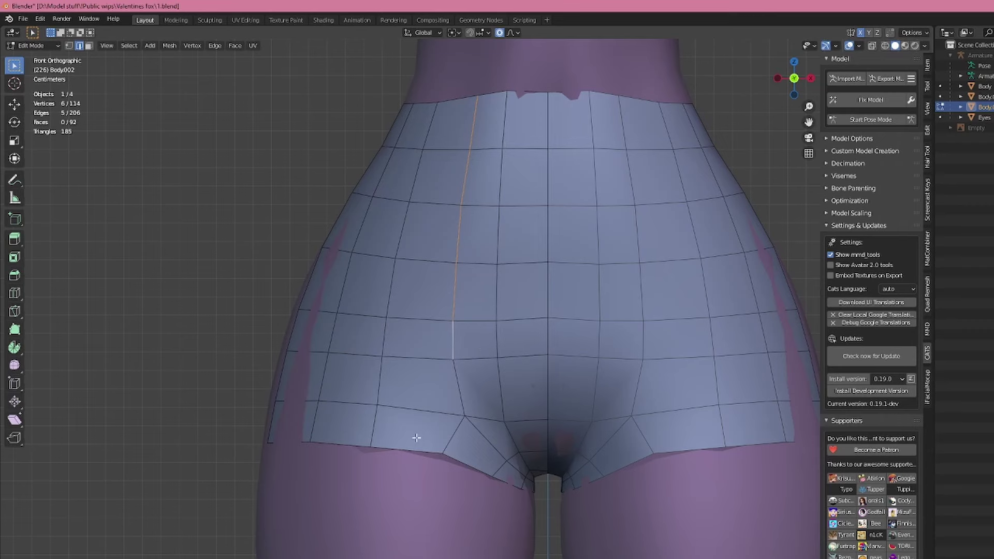
# - Raise the leg opening's edge loop and pull its outer end up and outward with proportional editing
pyautogui.press('g')
pyautogui.click(394, 421)
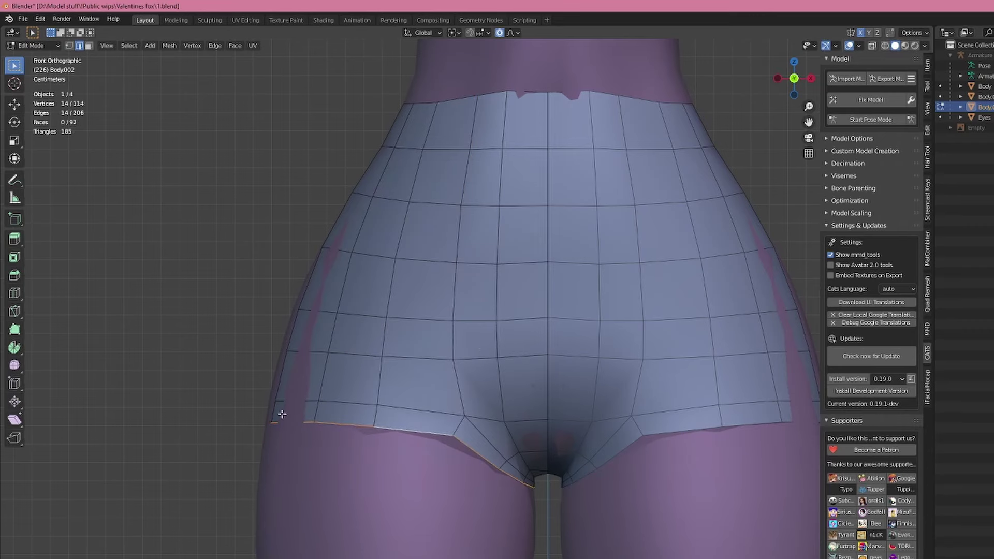
pyautogui.press('g')
pyautogui.scroll(-6, 264, 404)
pyautogui.click(262, 405)
pyautogui.hotkey('alt', 'shift', 'z')
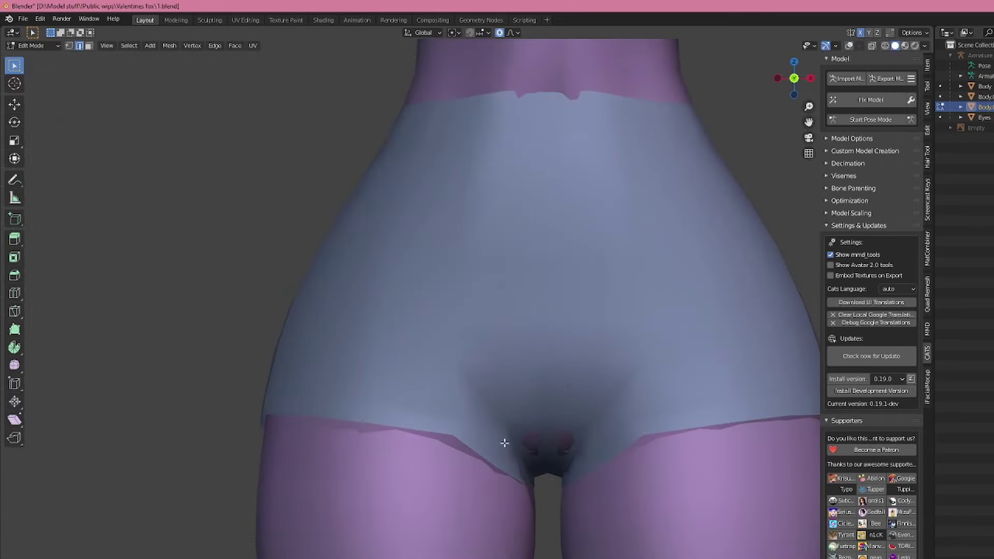
pyautogui.hotkey('alt', 'shift', 'z')
# - Adjust the vertex at the inner bend of the leg opening and check the outline with overlays hidden
pyautogui.moveTo(504, 444); pyautogui.dragTo(442, 421, button='middle')
pyautogui.press('KP_1')
pyautogui.click(452, 447)
pyautogui.press('g')
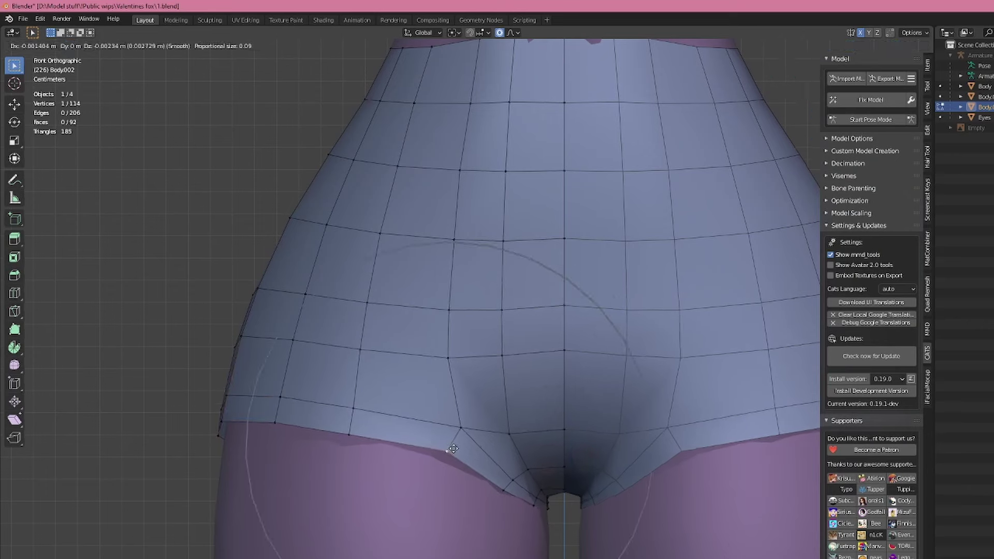
pyautogui.click(453, 450)
pyautogui.hotkey('alt', 'shift', 'z')
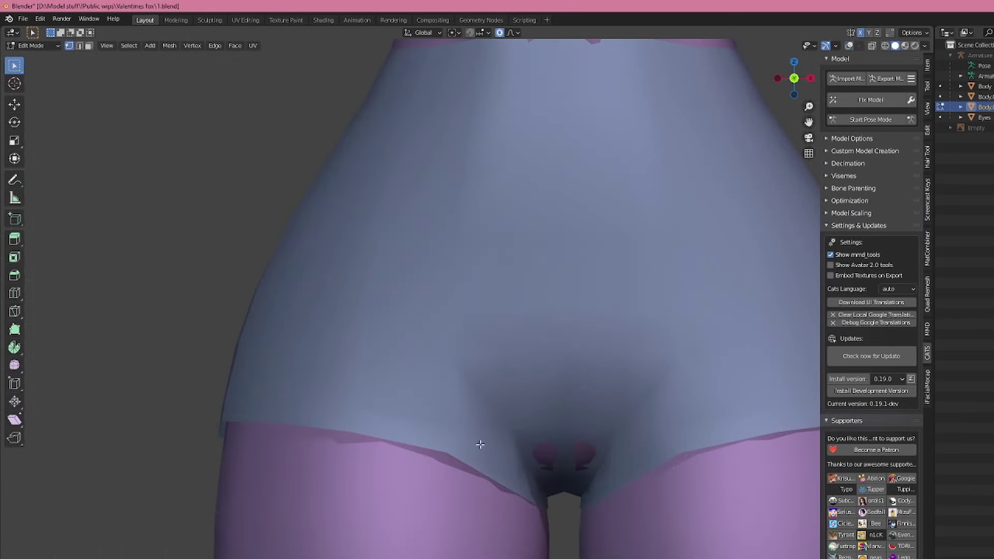
pyautogui.hotkey('alt', 'shift', 'z')
# - Move the front crotch face so it covers the body showing through, and leave Edit Mode
pyautogui.keyDown('shift'); pyautogui.moveTo(522, 445); pyautogui.dragTo(441, 430, button='middle'); pyautogui.keyUp('shift')
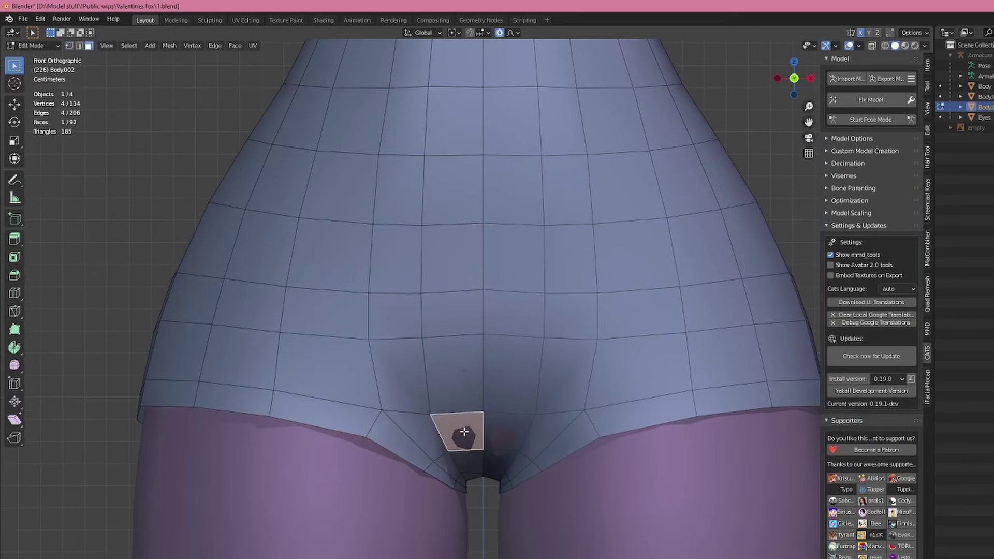
pyautogui.press('g')
pyautogui.click(506, 455)
pyautogui.press('Tab')
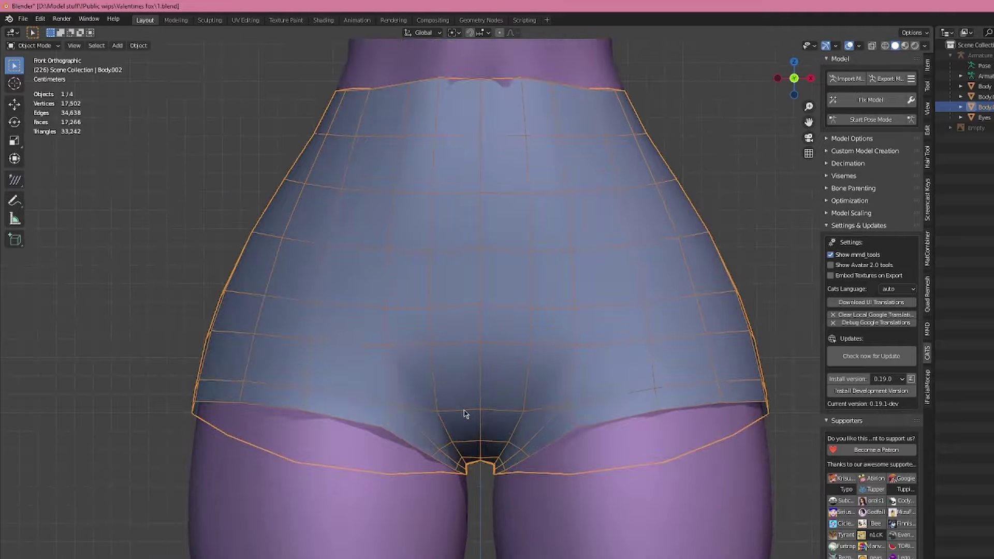
# - Add a vertical loop cut down the back of the pants
pyautogui.moveTo(464, 414); pyautogui.dragTo(473, 463, button='middle')
pyautogui.press('Tab')
pyautogui.moveTo(419, 446); pyautogui.dragTo(488, 425, button='middle')
pyautogui.hotkey('ctrl', 'r')
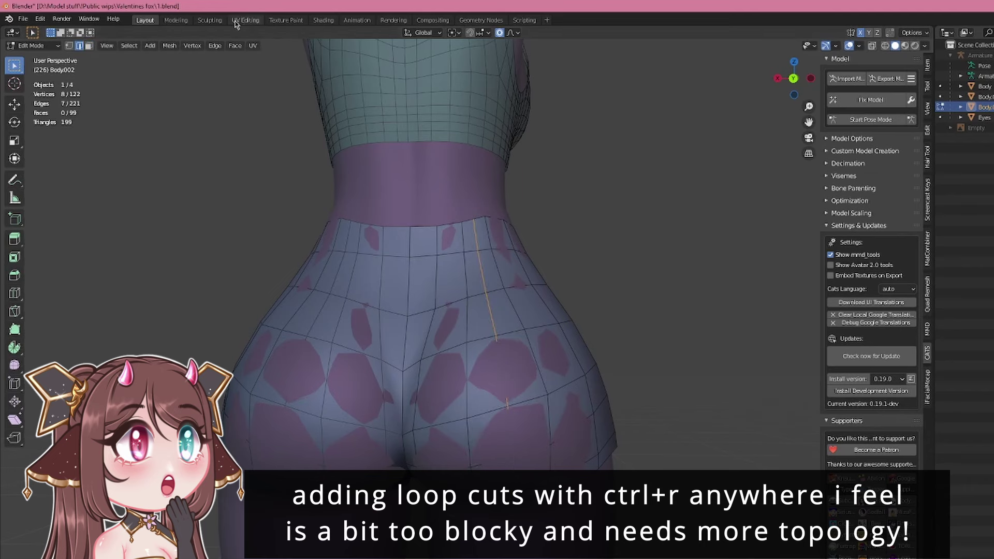
# - Switch to the Sculpting workspace and add another vertical loop cut between the back and the side
pyautogui.click(206, 22)
pyautogui.moveTo(466, 289); pyautogui.dragTo(781, 348, button='middle')
pyautogui.moveTo(565, 382); pyautogui.dragTo(347, 388, button='middle')
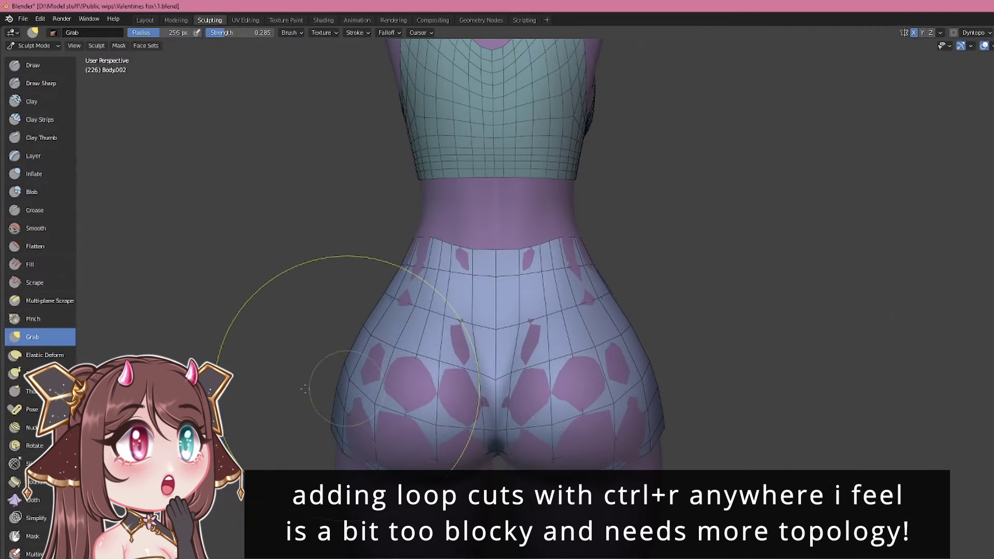
pyautogui.press('Tab')
pyautogui.moveTo(599, 243); pyautogui.dragTo(569, 307, button='middle')
pyautogui.hotkey('ctrl', 'r')
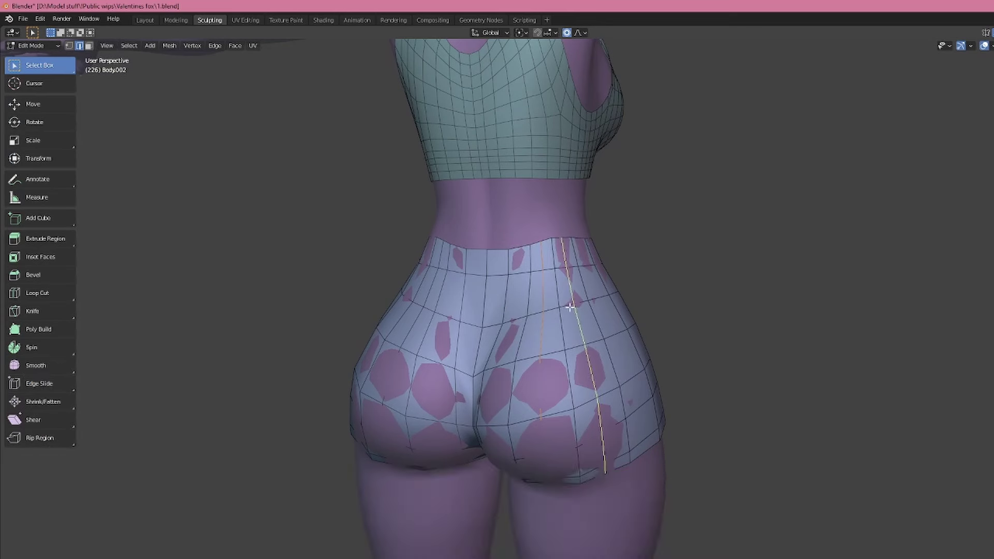
# - Even out the pants' back with the Slide Relax brush and pull it over the body with the Grab brush
pyautogui.press('Tab')
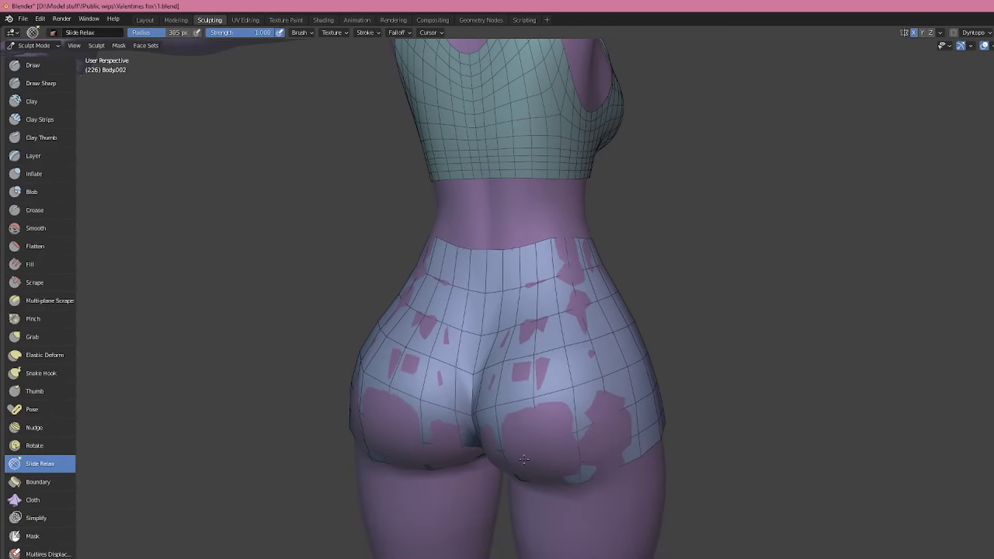
pyautogui.moveTo(523, 459); pyautogui.dragTo(511, 470, button='middle')
pyautogui.press('g')
pyautogui.moveTo(436, 458)
pyautogui.mouseDown(button='middle')
pyautogui.moveTo(544, 418)
pyautogui.moveTo(549, 438)
pyautogui.moveTo(538, 458)
pyautogui.moveTo(372, 483)
pyautogui.moveTo(390, 415)
pyautogui.moveTo(473, 392)
pyautogui.mouseUp(button='middle')
pyautogui.moveTo(485, 267); pyautogui.dragTo(622, 248, button='middle')
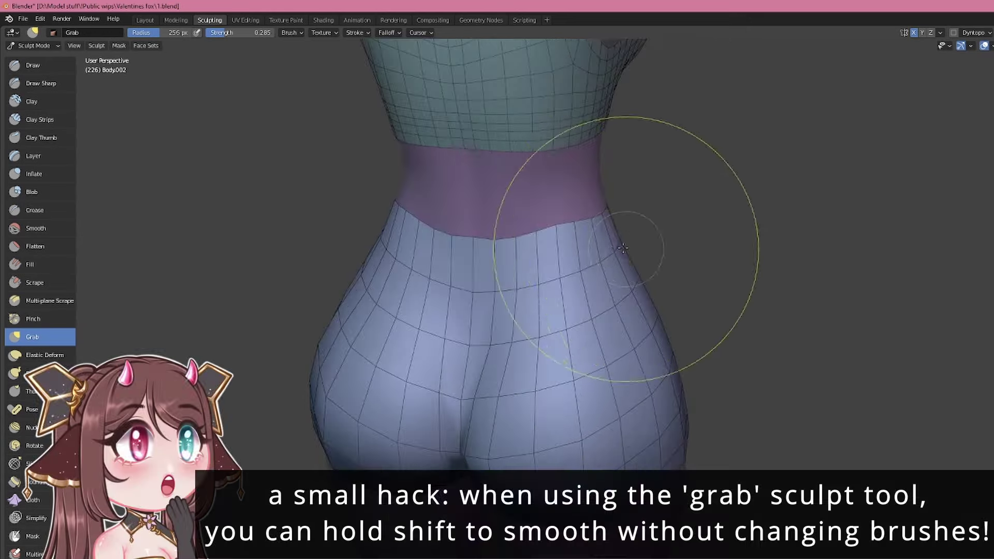
pyautogui.scroll(-2, 634, 248)
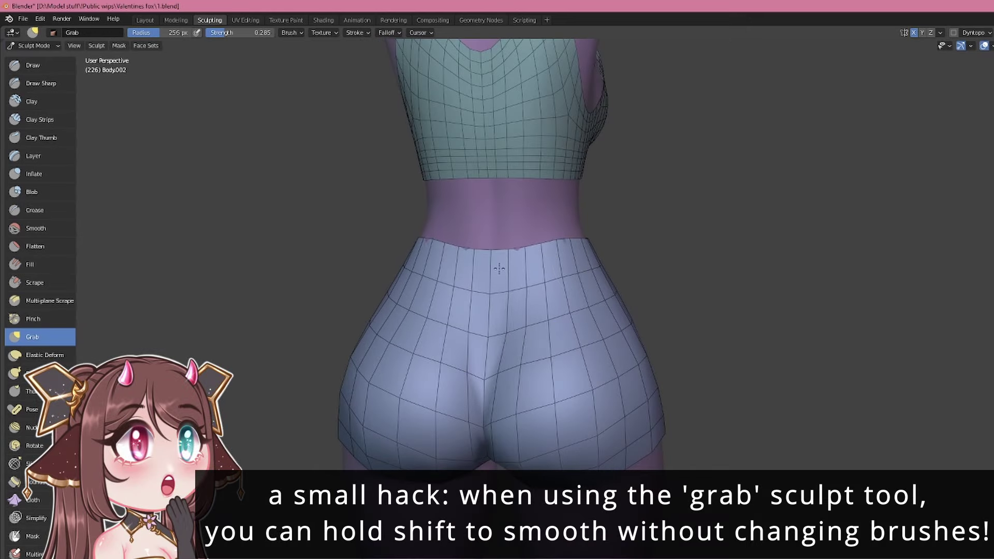
pyautogui.moveTo(567, 280); pyautogui.dragTo(515, 285, button='middle')
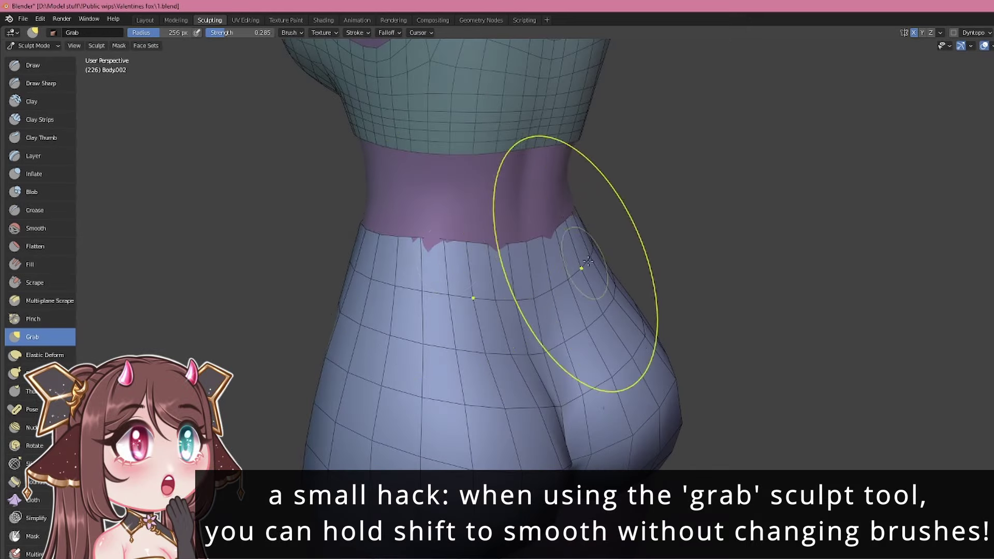
# - Pull the waist edge clear of the body and straighten its front with the Grab brush at 256 px
pyautogui.moveTo(588, 260)
pyautogui.mouseDown(button='middle')
pyautogui.moveTo(559, 238)
pyautogui.moveTo(539, 272)
pyautogui.moveTo(513, 268)
pyautogui.moveTo(495, 324)
pyautogui.mouseUp(button='middle')
pyautogui.scroll(3, 481, 269)
pyautogui.keyDown('shift'); pyautogui.moveTo(533, 260); pyautogui.dragTo(532, 336, button='middle'); pyautogui.keyUp('shift')
pyautogui.scroll(1, 498, 329)
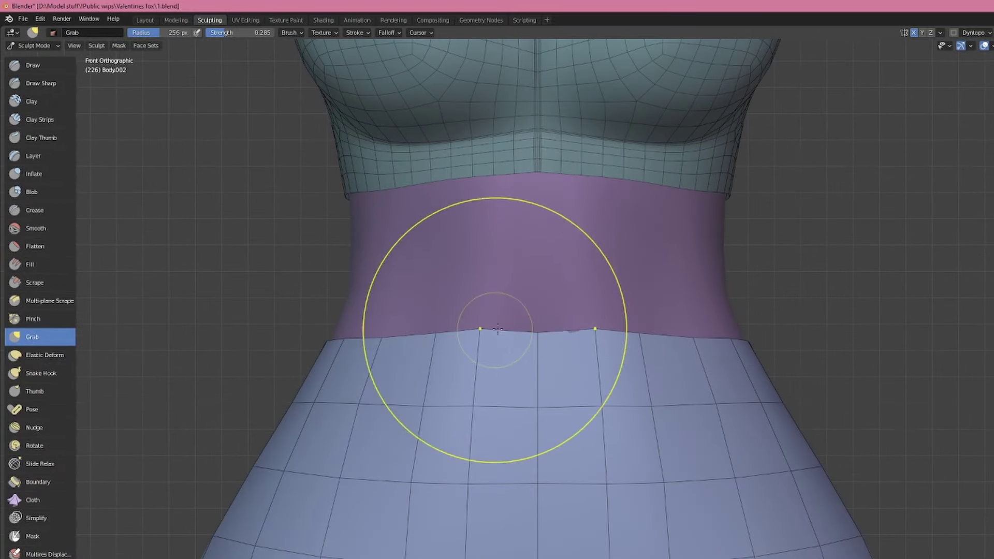
pyautogui.scroll(-2, 523, 373)
pyautogui.moveTo(523, 373); pyautogui.dragTo(508, 400, button='middle')
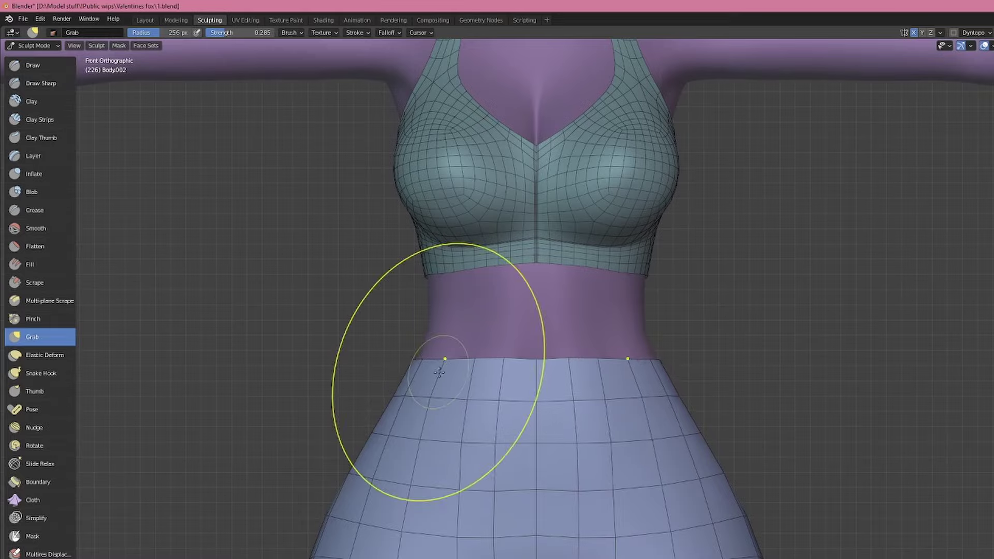
pyautogui.scroll(-3, 438, 372)
pyautogui.moveTo(439, 373); pyautogui.dragTo(538, 377, button='middle')
pyautogui.keyDown('alt'); pyautogui.moveTo(403, 325); pyautogui.dragTo(453, 315, button='middle'); pyautogui.keyUp('alt')
pyautogui.scroll(4, 453, 315)
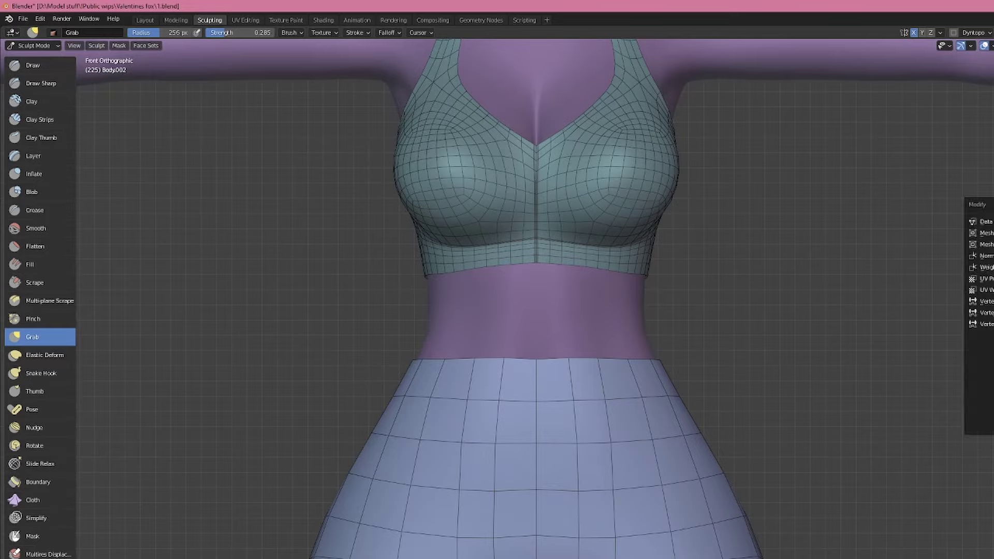
# - Even out the mesh around the pants' crotch with the Slide Relax brush at 305 px
pyautogui.keyDown('shift'); pyautogui.moveTo(665, 452); pyautogui.dragTo(745, 315, button='middle'); pyautogui.keyUp('shift')
pyautogui.moveTo(569, 282)
pyautogui.mouseDown(button='middle')
pyautogui.moveTo(534, 389)
pyautogui.moveTo(458, 421)
pyautogui.moveTo(506, 482)
pyautogui.mouseUp(button='middle')
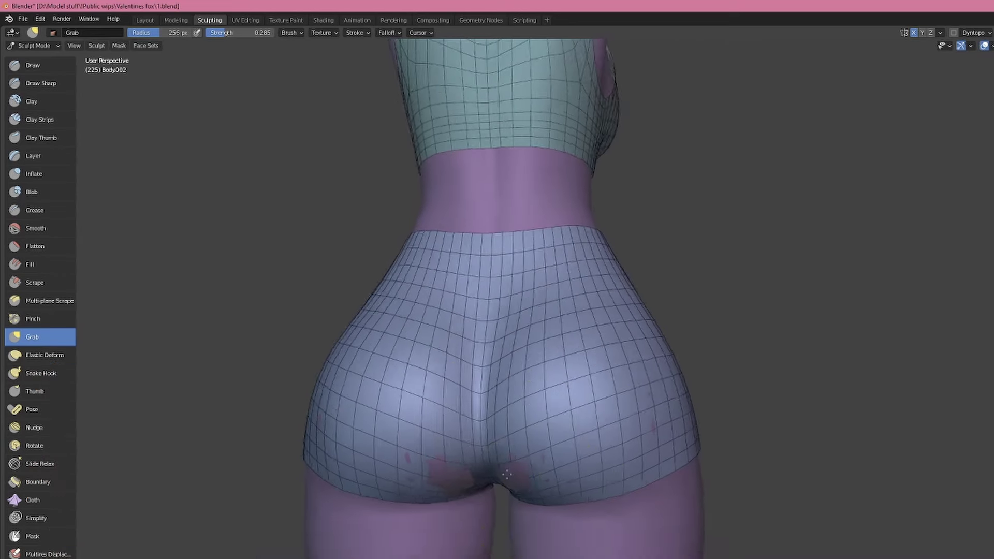
pyautogui.moveTo(478, 516)
pyautogui.mouseDown(button='middle')
pyautogui.moveTo(533, 400)
pyautogui.moveTo(494, 448)
pyautogui.mouseUp(button='middle')
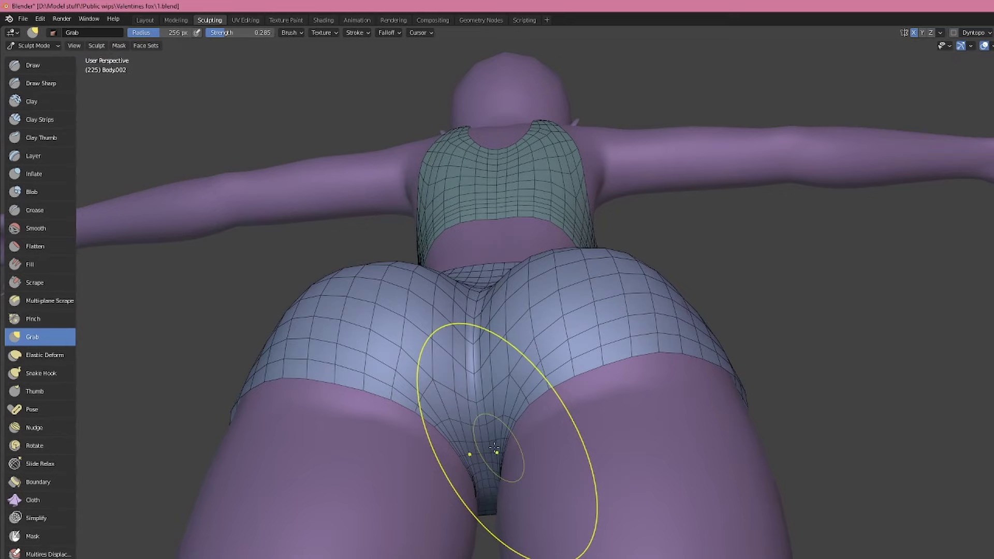
pyautogui.click(42, 464)
pyautogui.moveTo(508, 411); pyautogui.dragTo(504, 479)
pyautogui.scroll(-3, 504, 478)
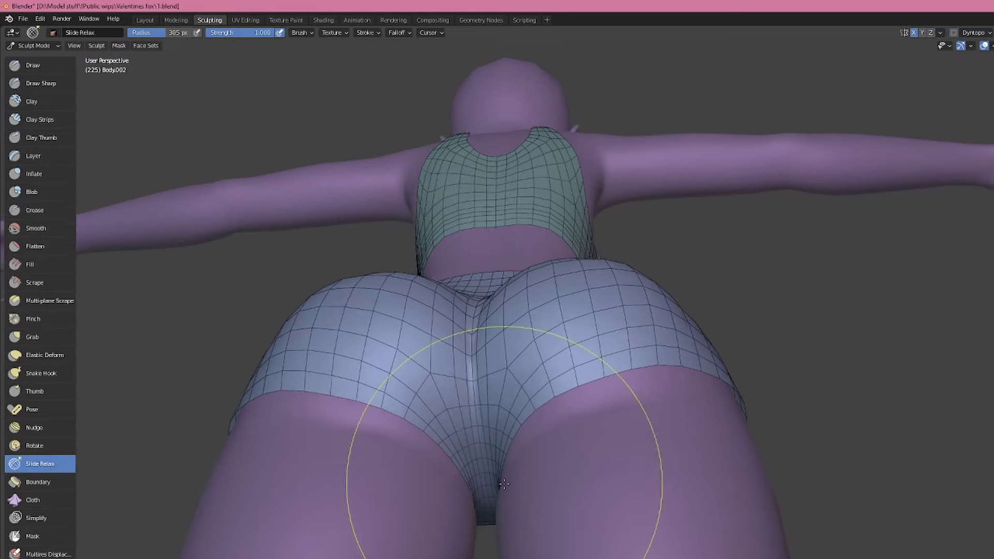
pyautogui.moveTo(494, 434); pyautogui.dragTo(515, 406)
# - Pull the pants clear of the body at the hip with the Grab brush at 256 px and check the fit all around
pyautogui.moveTo(525, 400); pyautogui.dragTo(399, 501, button='middle')
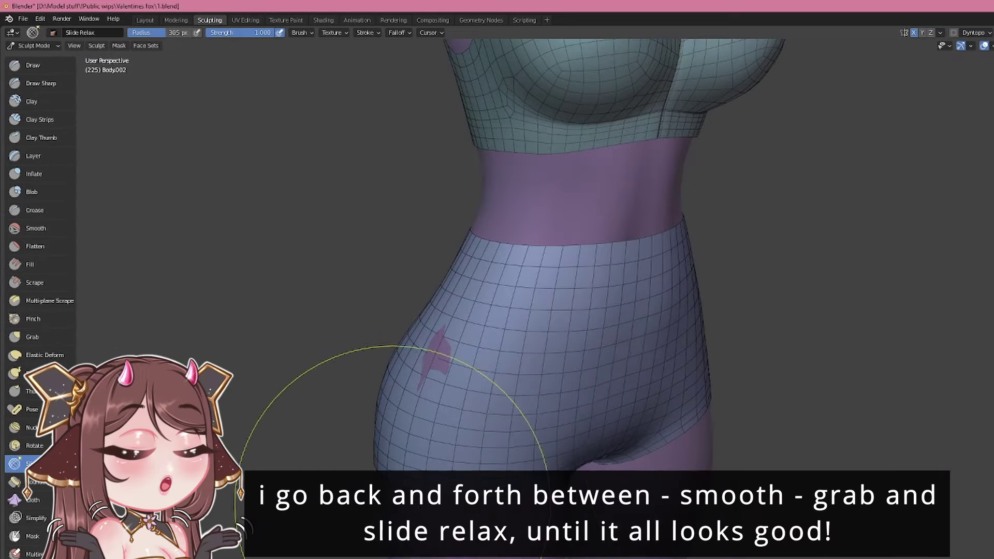
pyautogui.moveTo(746, 454); pyautogui.dragTo(697, 424, button='middle')
pyautogui.scroll(5, 573, 475)
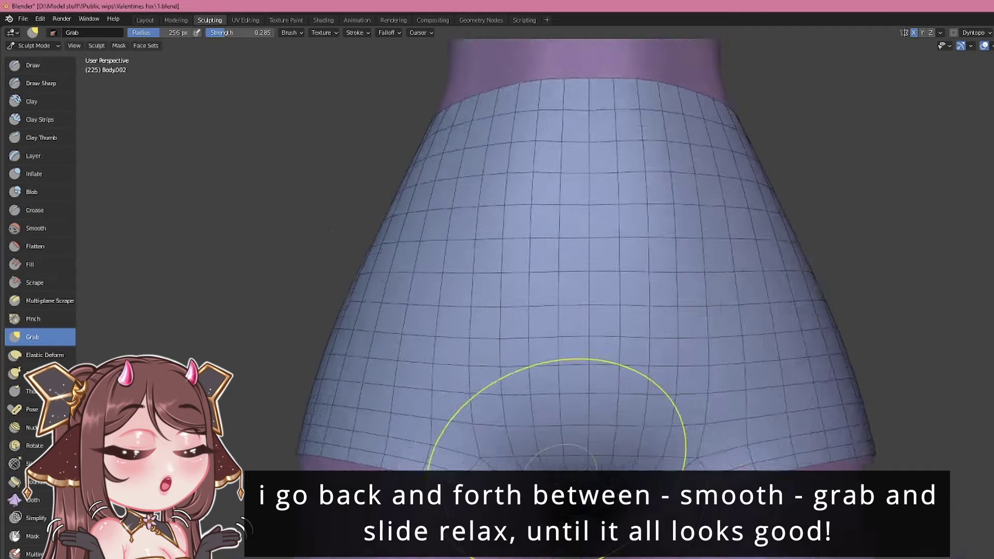
pyautogui.moveTo(594, 438); pyautogui.dragTo(559, 435, button='middle')
pyautogui.scroll(-2, 528, 420)
pyautogui.scroll(-2, 421, 362)
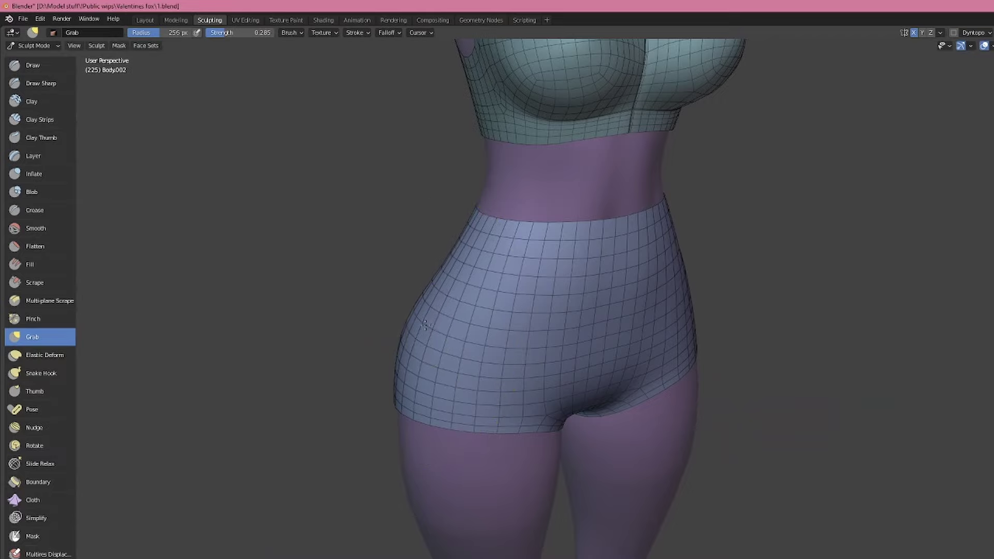
pyautogui.moveTo(425, 325)
pyautogui.mouseDown(button='middle')
pyautogui.moveTo(629, 315)
pyautogui.moveTo(581, 306)
pyautogui.moveTo(516, 343)
pyautogui.mouseUp(button='middle')
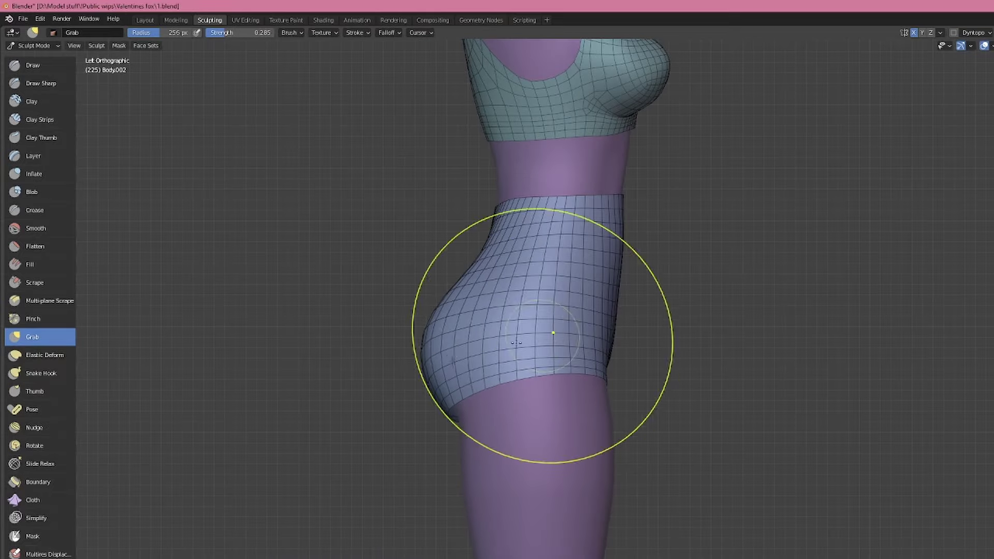
pyautogui.moveTo(446, 356); pyautogui.dragTo(793, 413, button='middle')
# - Switch to the Layout workspace and move the black shorts reference image beside the model
pyautogui.click(145, 19)
pyautogui.moveTo(644, 284); pyautogui.dragTo(528, 282, button='middle')
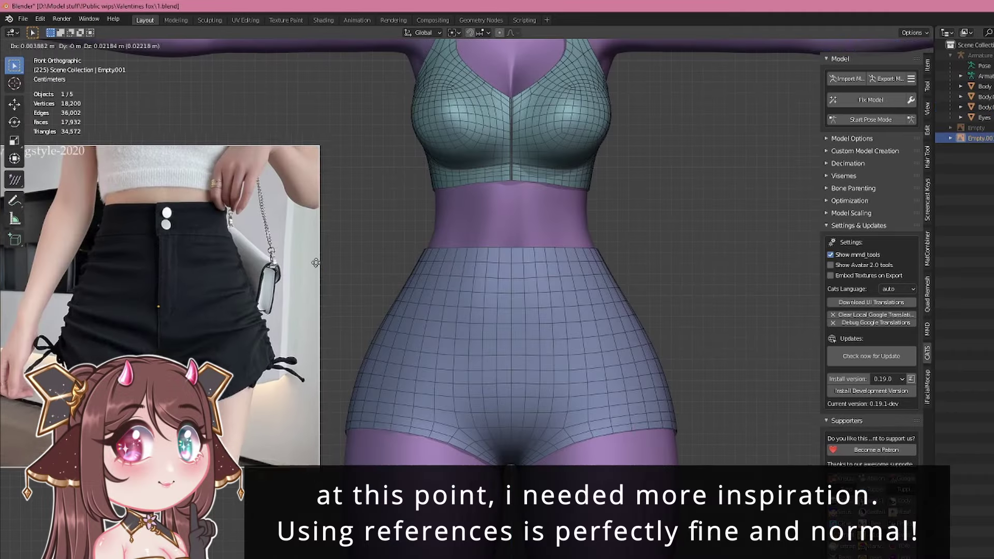
pyautogui.click(313, 247)
# - Rip the lower vertical edges along the side of the pants and spread them apart into an open slit
pyautogui.click(546, 332)
pyautogui.press('Tab')
pyautogui.scroll(1, 524, 316)
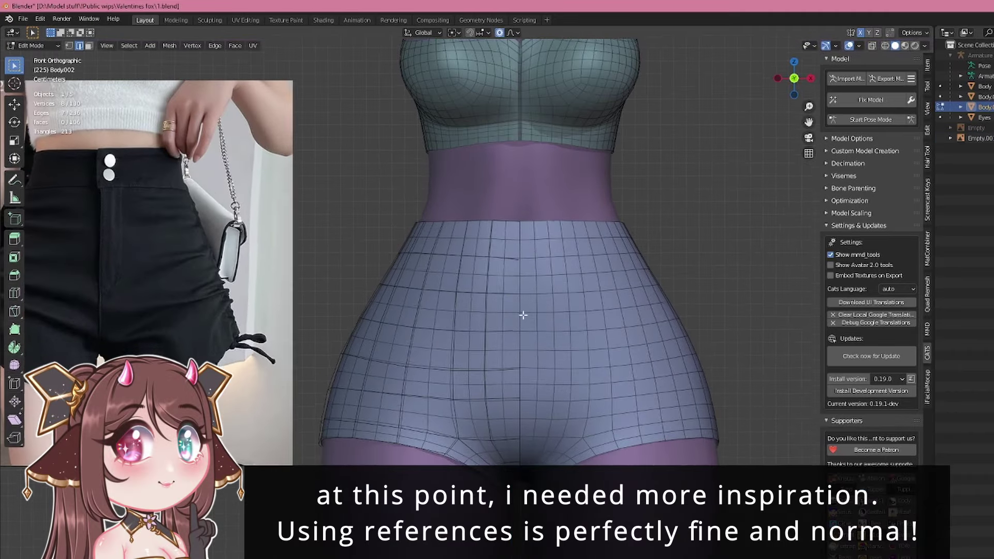
pyautogui.keyDown('shift'); pyautogui.moveTo(524, 315); pyautogui.dragTo(575, 367, button='middle'); pyautogui.keyUp('shift')
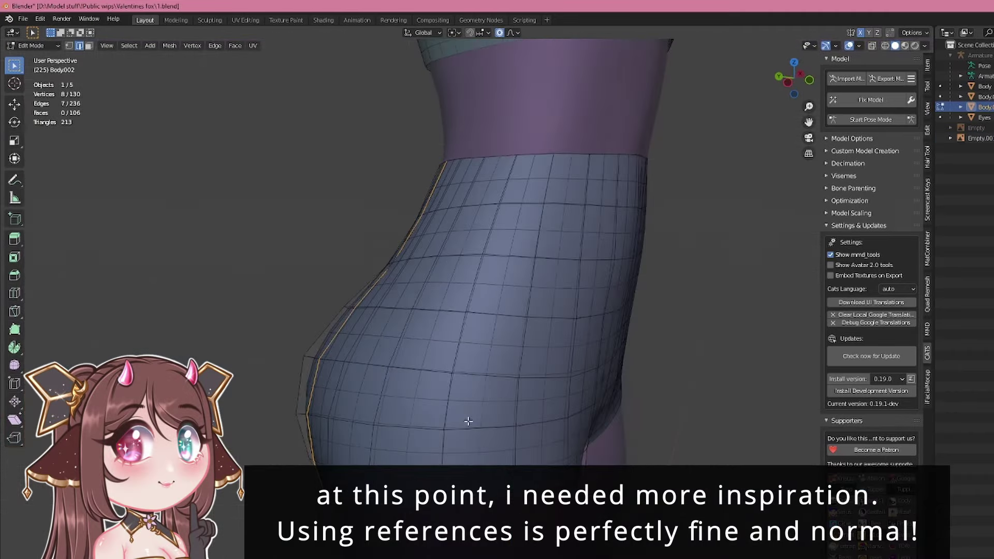
pyautogui.moveTo(468, 421); pyautogui.dragTo(471, 417, button='middle')
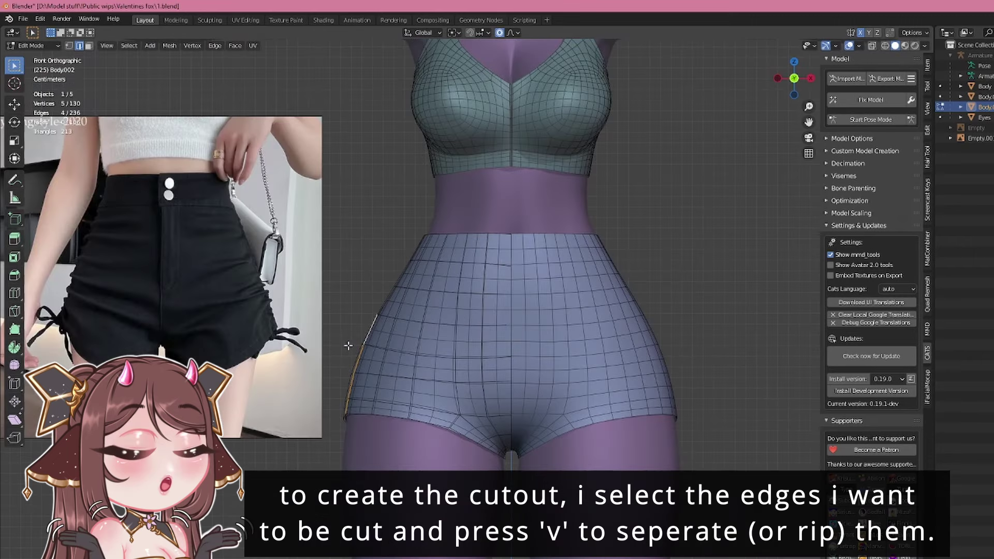
pyautogui.moveTo(348, 346); pyautogui.dragTo(464, 372, button='middle')
pyautogui.scroll(3, 463, 373)
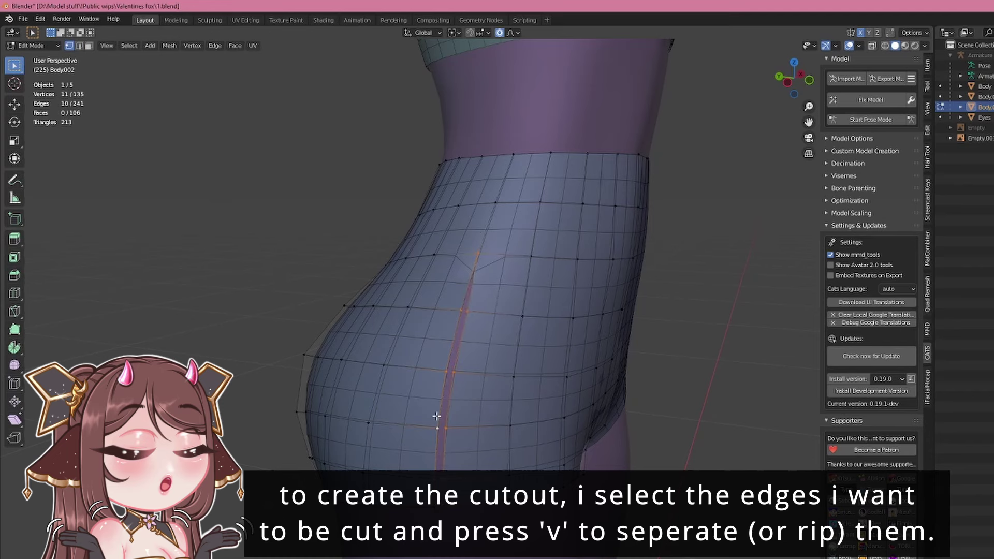
pyautogui.press('c')
pyautogui.moveTo(530, 262); pyautogui.dragTo(508, 381, button='middle')
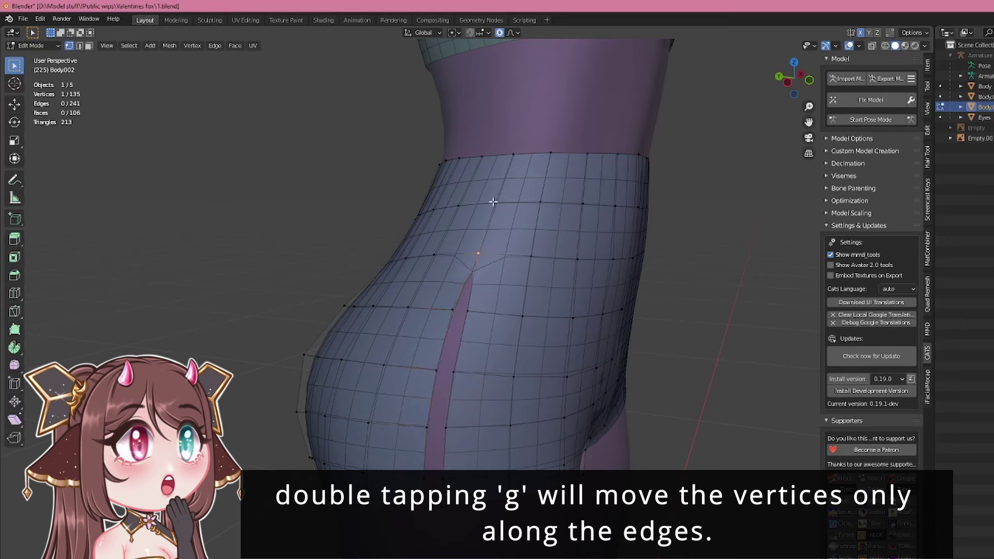
# - Crease the edge directly above the side slit and enable Screencast Keys
pyautogui.keyDown('shift'); pyautogui.moveTo(571, 110); pyautogui.dragTo(552, 150, button='middle'); pyautogui.keyUp('shift')
pyautogui.scroll(1, 575, 223)
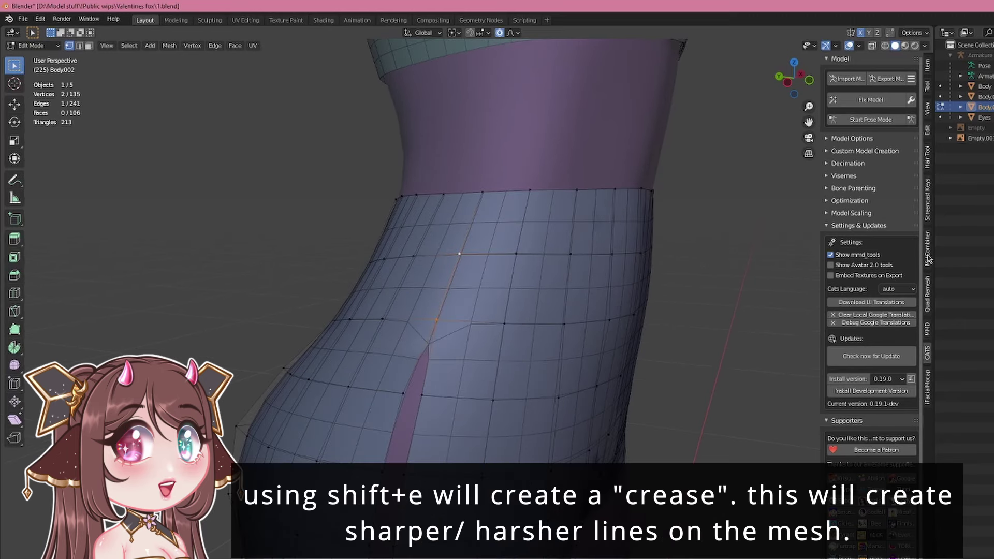
pyautogui.click(924, 191)
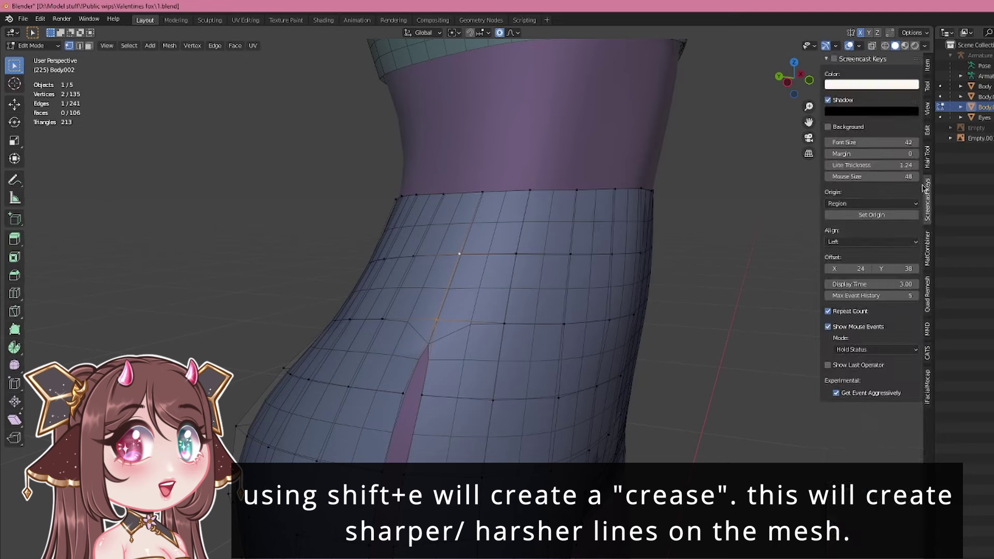
pyautogui.moveTo(508, 321); pyautogui.dragTo(526, 328, button='middle')
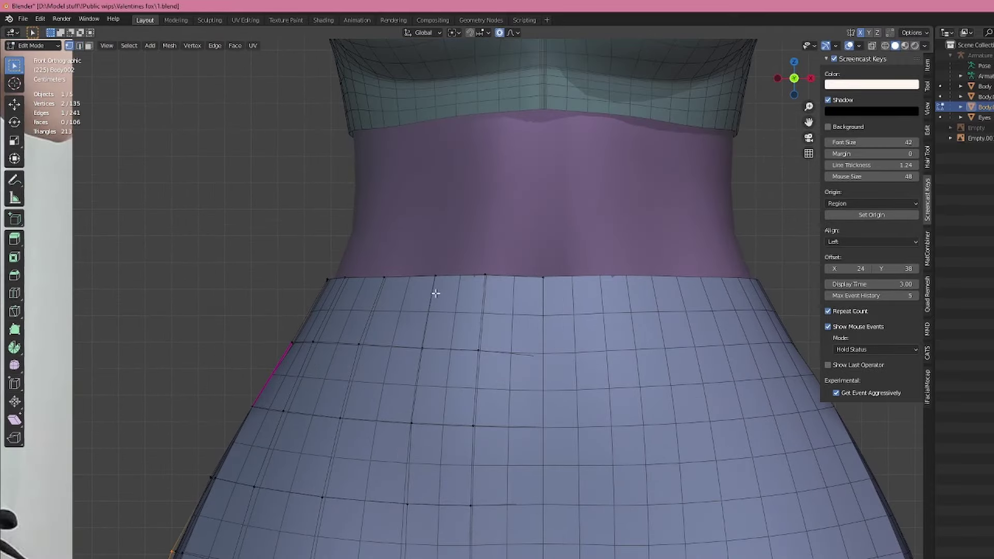
# - Extrude the top band of faces around the waist and scale it slightly outward as a waistband
pyautogui.moveTo(460, 344)
pyautogui.mouseDown(button='middle')
pyautogui.moveTo(559, 359)
pyautogui.moveTo(462, 344)
pyautogui.mouseUp(button='middle')
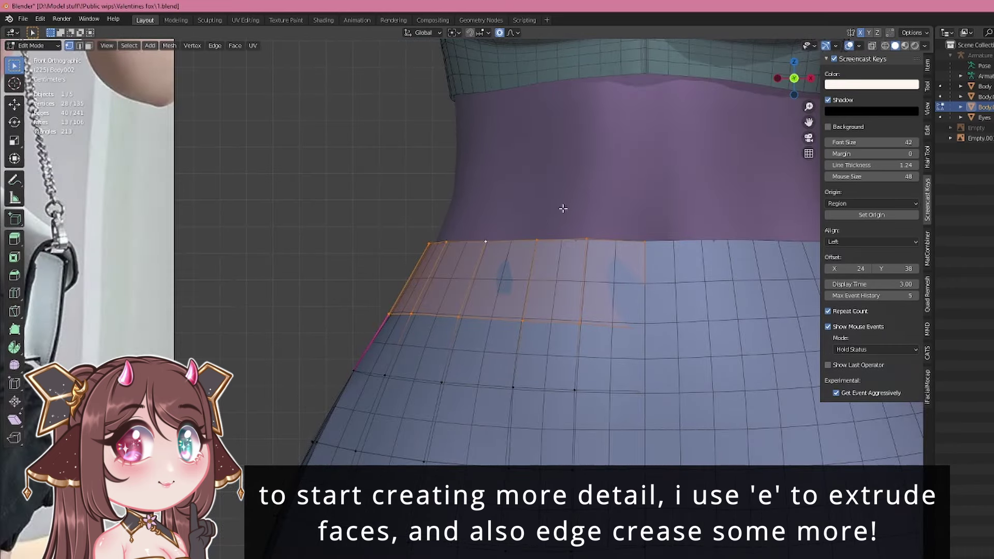
pyautogui.press('e')
pyautogui.press('s')
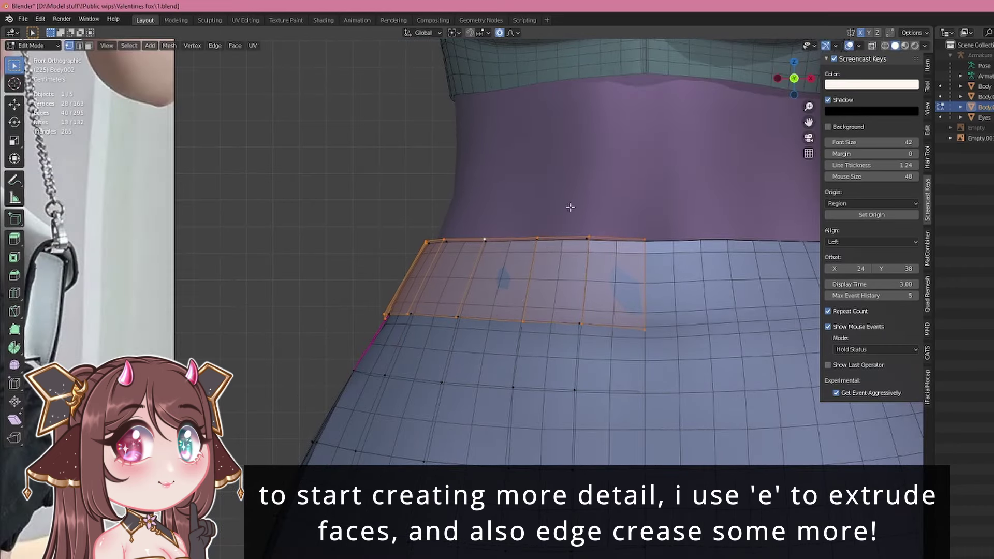
pyautogui.moveTo(570, 207); pyautogui.dragTo(598, 323, button='middle')
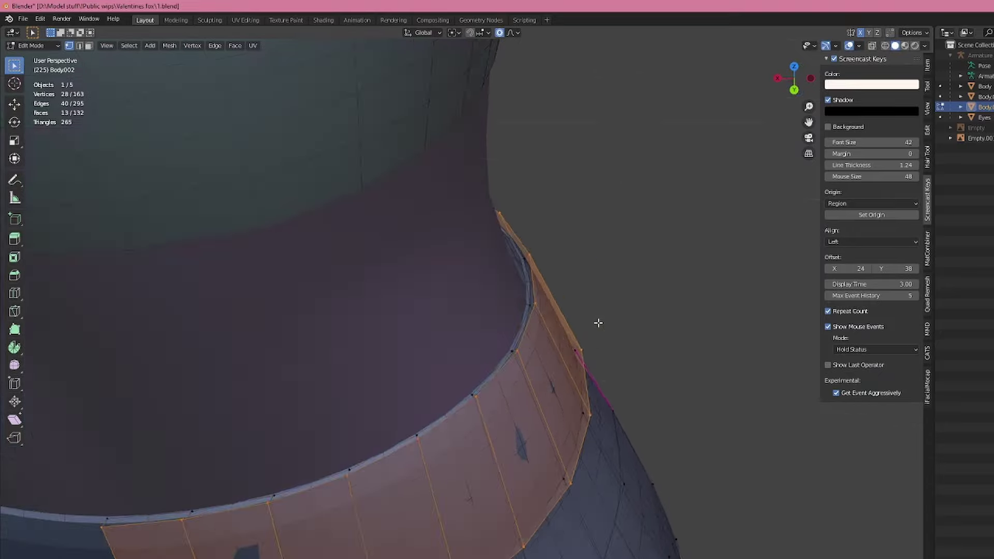
# - Shade the pants flat and check the surface with the overlays hidden
pyautogui.rightClick(665, 325)
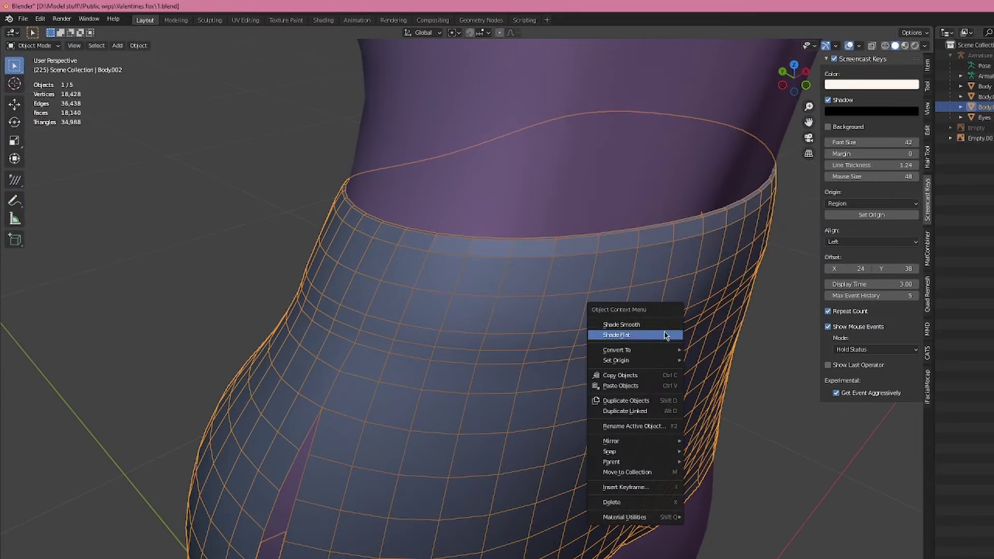
pyautogui.click(665, 336)
pyautogui.hotkey('alt', 'shift', 'z')
pyautogui.moveTo(652, 337); pyautogui.dragTo(647, 357, button='middle')
pyautogui.hotkey('alt', 'shift', 'z')
# - Adjust the waistband's top edge loop with Shrink/Fatten and give it an edge crease
pyautogui.press('Tab')
pyautogui.scroll(2, 564, 389)
pyautogui.keyDown('alt'); pyautogui.click(505, 305); pyautogui.keyUp('alt')
pyautogui.moveTo(547, 311); pyautogui.dragTo(582, 299, button='middle')
pyautogui.hotkey('alt', 's')
pyautogui.click(641, 274)
pyautogui.press('s')
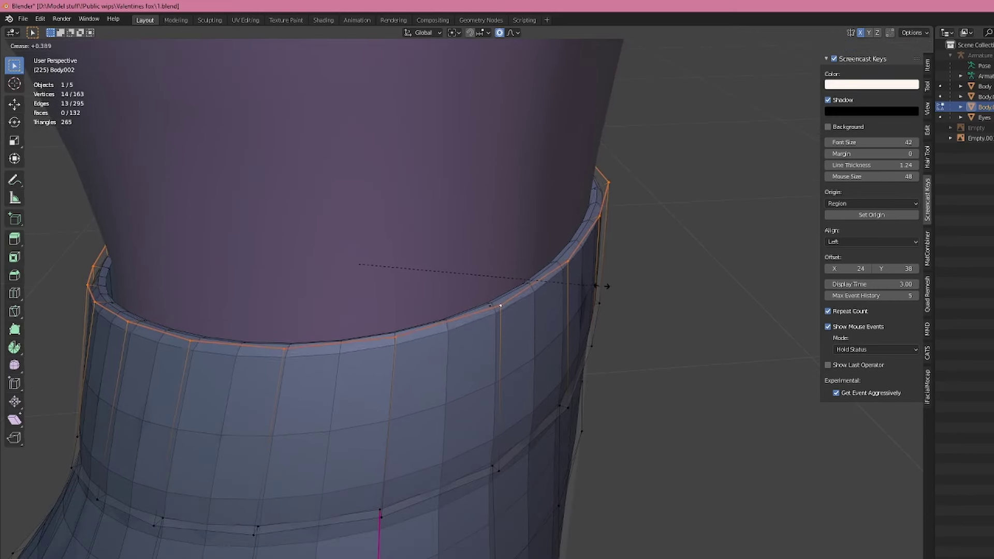
pyautogui.moveTo(620, 283); pyautogui.dragTo(545, 338, button='middle')
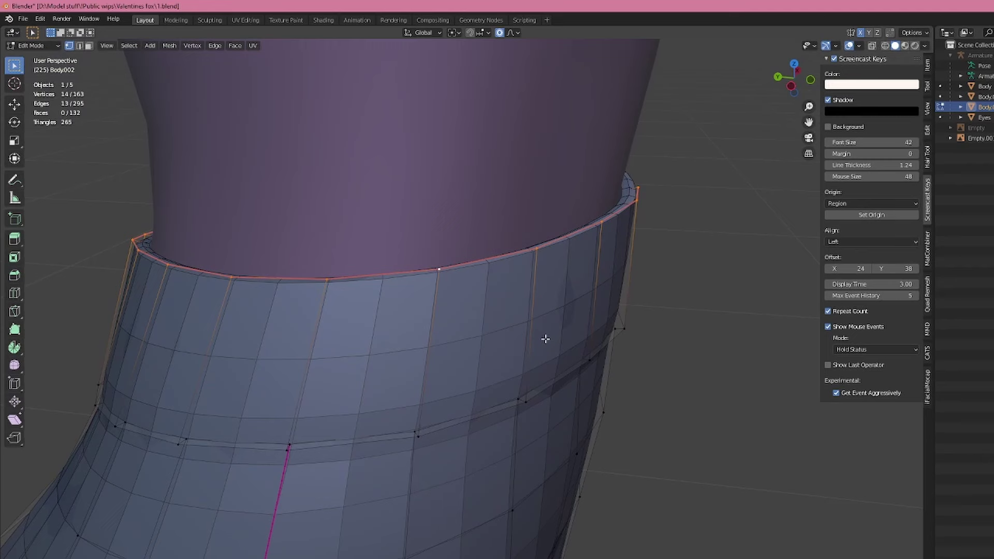
# - Crease the two edge loops along the waistband's lower border
pyautogui.keyDown('alt'); pyautogui.click(489, 417); pyautogui.keyUp('alt')
pyautogui.moveTo(489, 417); pyautogui.dragTo(479, 335, button='middle')
pyautogui.keyDown('alt'); pyautogui.keyDown('shift'); pyautogui.click(488, 294); pyautogui.keyUp('shift'); pyautogui.keyUp('alt')
pyautogui.hotkey('shift', 'e')
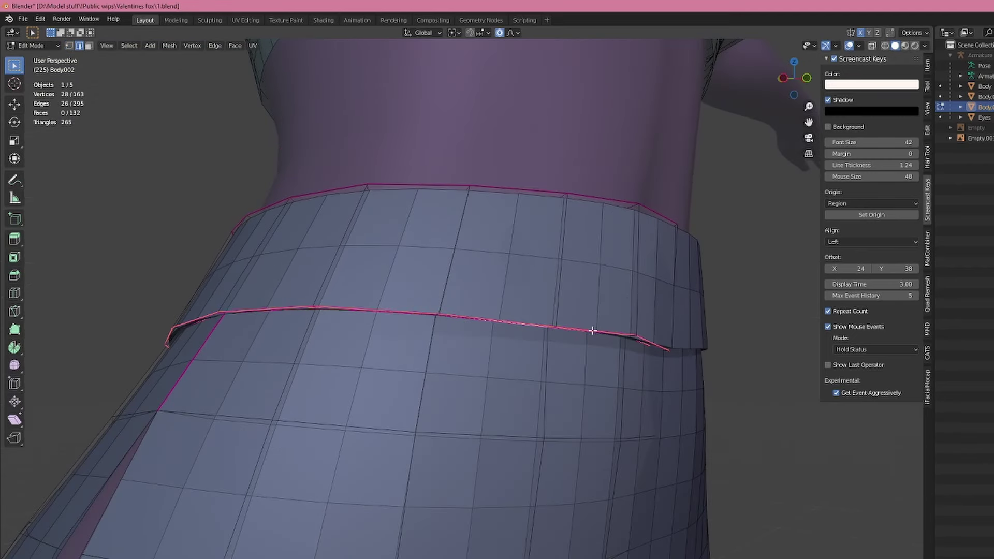
# - Scale the waistband's lower outer edge loop outward by about 1.03
pyautogui.click(486, 329)
pyautogui.moveTo(485, 329); pyautogui.dragTo(486, 325, button='middle')
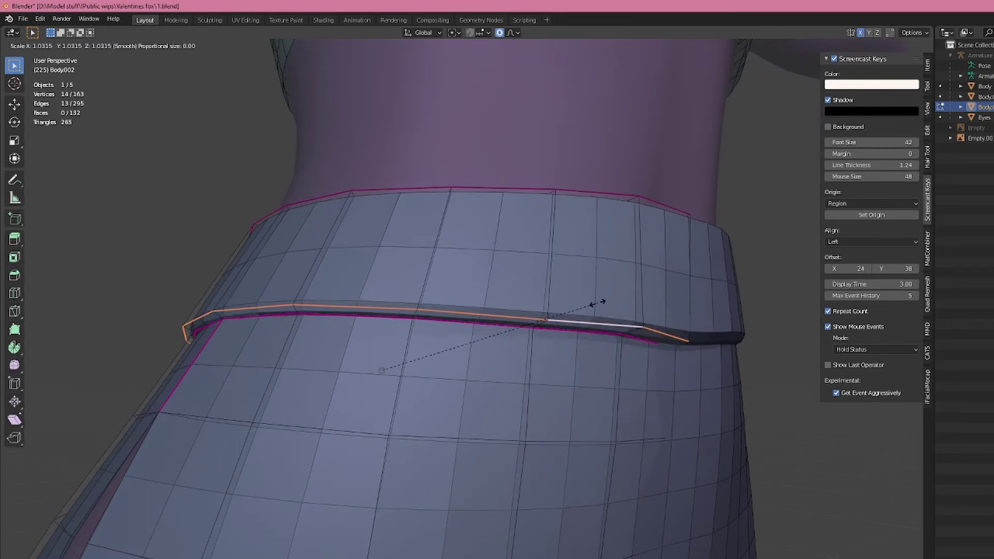
pyautogui.keyDown('alt'); pyautogui.moveTo(593, 303); pyautogui.dragTo(462, 290, button='middle'); pyautogui.keyUp('alt')
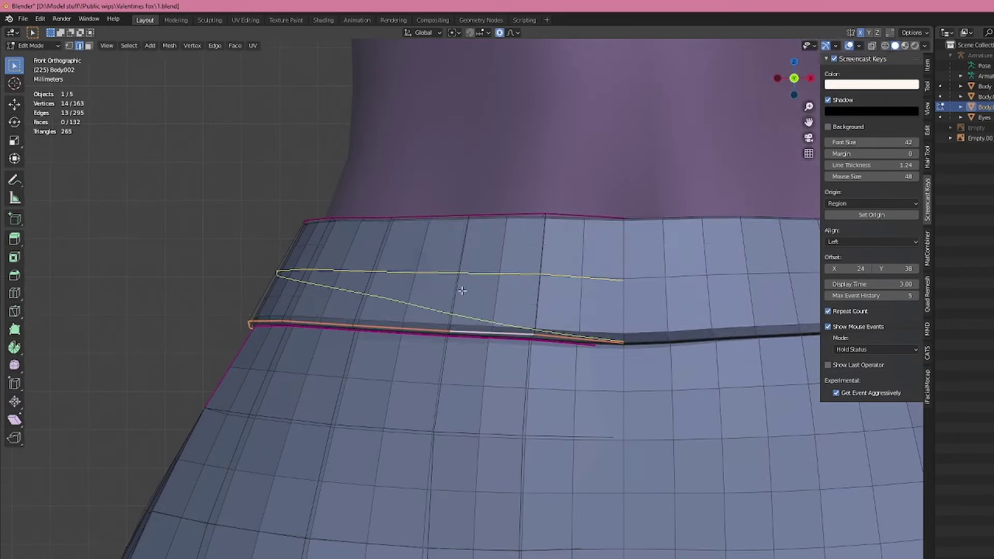
# - Add a horizontal loop cut around the middle of the waistband and check the shape with the overlays hidden
pyautogui.click(523, 218)
pyautogui.scroll(-5, 523, 218)
pyautogui.keyDown('shift'); pyautogui.moveTo(660, 264); pyautogui.dragTo(235, 341, button='middle'); pyautogui.keyUp('shift')
pyautogui.press('Tab')
pyautogui.hotkey('shift', 'alt', 'z')
pyautogui.hotkey('shift', 'alt', 'z')
# - Select the waistband's inner top rim in X-ray view and adjust it with Shrink/Fatten
pyautogui.scroll(7, 503, 363)
pyautogui.press('Tab')
pyautogui.moveTo(450, 344); pyautogui.dragTo(364, 299, button='middle')
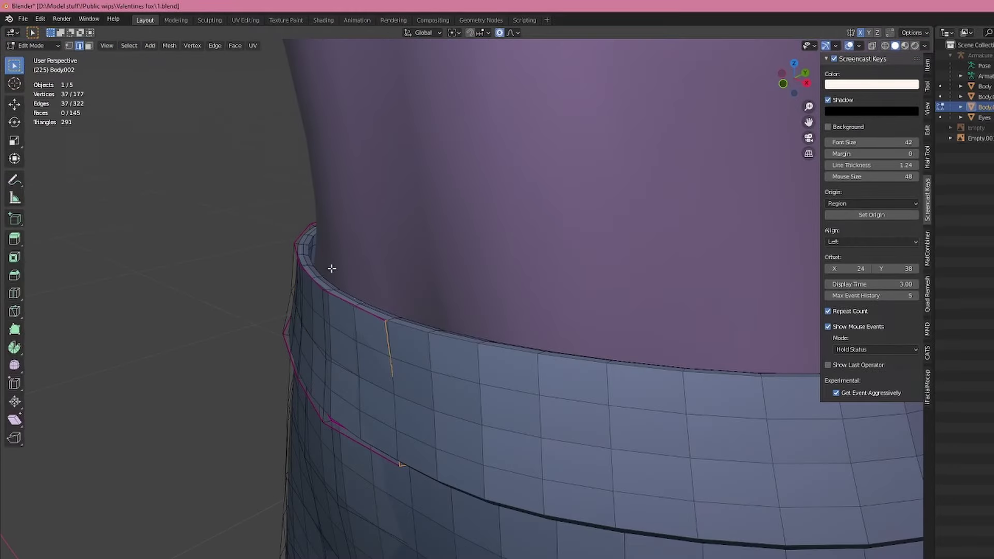
pyautogui.hotkey('alt', 'z')
pyautogui.moveTo(332, 268)
pyautogui.mouseDown(button='middle')
pyautogui.moveTo(430, 372)
pyautogui.moveTo(455, 331)
pyautogui.mouseUp(button='middle')
pyautogui.press('1')
pyautogui.press('c')
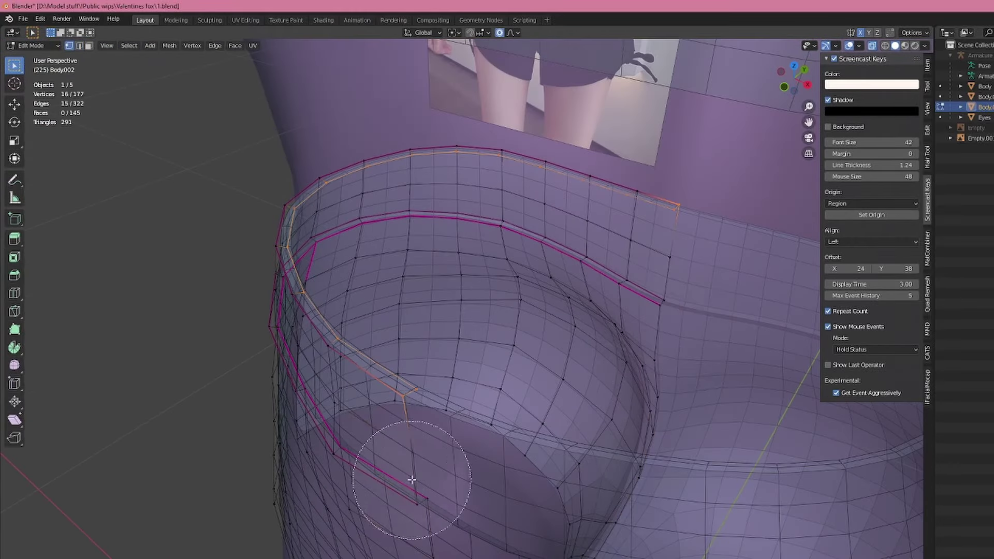
pyautogui.middleClick(693, 220)
pyautogui.rightClick(688, 218)
pyautogui.keyDown('shift'); pyautogui.click(677, 211); pyautogui.keyUp('shift')
pyautogui.moveTo(677, 214); pyautogui.dragTo(672, 202, button='middle')
pyautogui.hotkey('alt', 's')
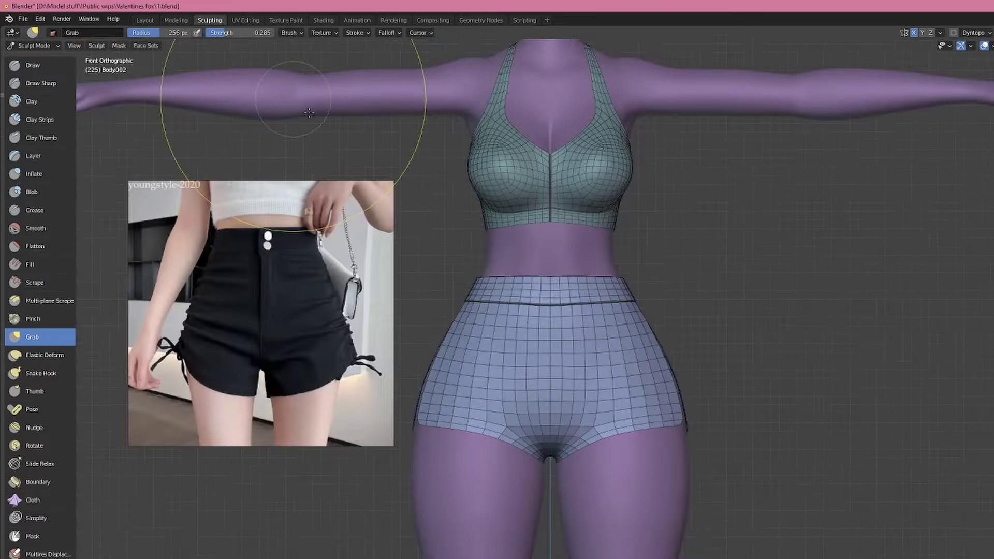
# - Apply Edge Crease to the outer top rim of the waistband in Edit Mode
pyautogui.scroll(8, 550, 260)
pyautogui.keyDown('shift'); pyautogui.moveTo(450, 335); pyautogui.dragTo(455, 271, button='middle'); pyautogui.keyUp('shift')
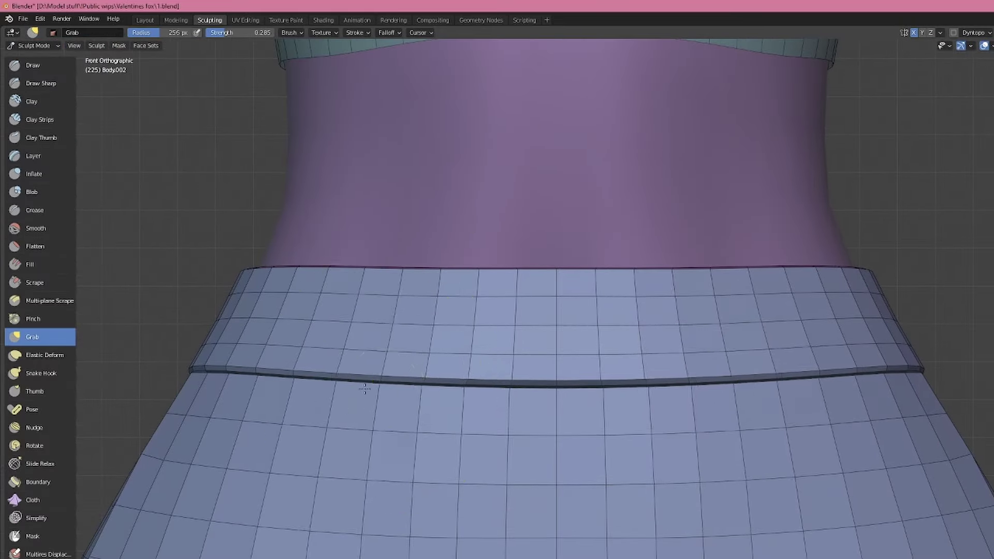
pyautogui.moveTo(365, 388)
pyautogui.mouseDown(button='middle')
pyautogui.moveTo(550, 459)
pyautogui.moveTo(569, 455)
pyautogui.mouseUp(button='middle')
pyautogui.moveTo(706, 452); pyautogui.dragTo(606, 468, button='middle')
pyautogui.press('Tab')
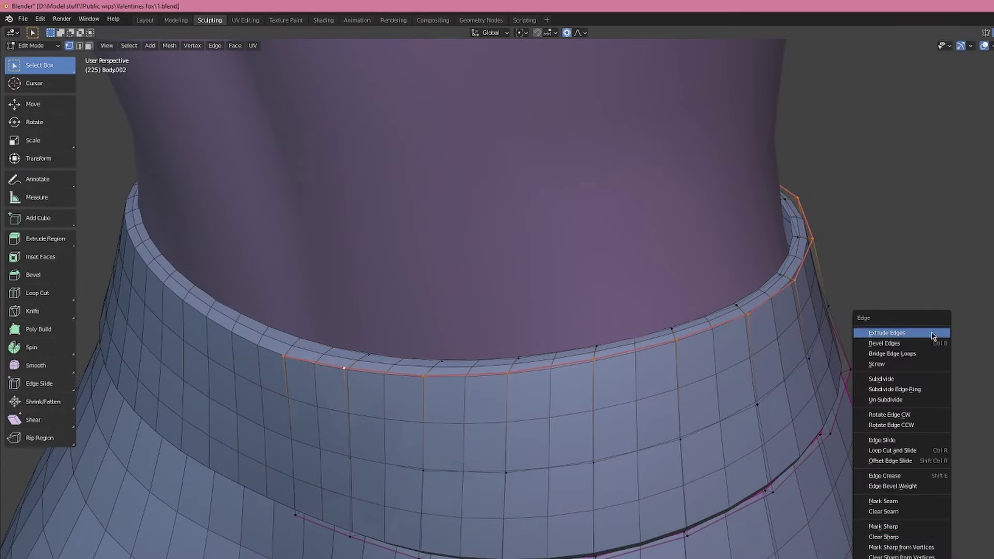
pyautogui.click(883, 474)
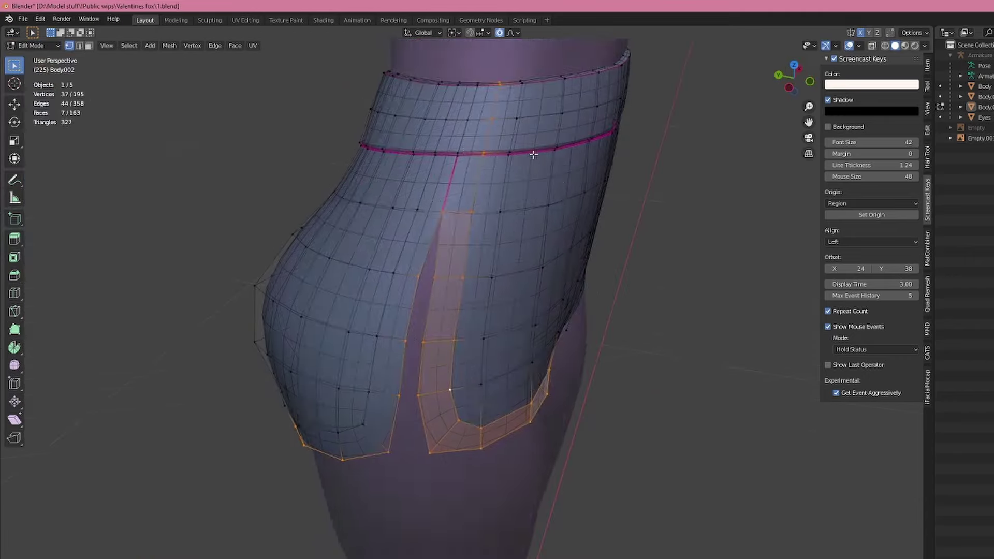
pyautogui.hotkey('alt', 'z')
pyautogui.hotkey('alt', 'z')
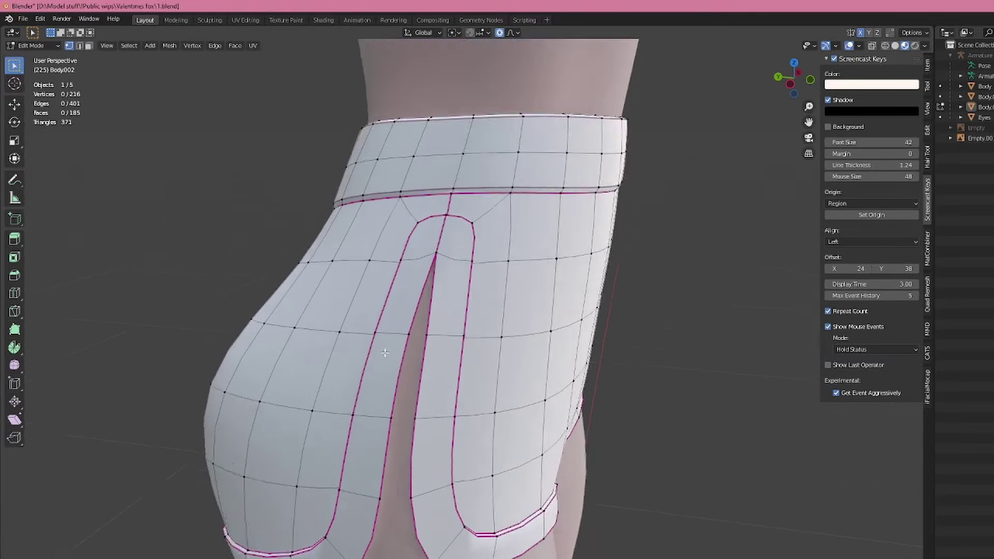
# - Delete the selected geometry at the waistband
pyautogui.keyDown('shift'); pyautogui.moveTo(385, 353); pyautogui.dragTo(342, 497, button='middle'); pyautogui.keyUp('shift')
pyautogui.scroll(3, 482, 251)
pyautogui.moveTo(482, 217); pyautogui.dragTo(483, 251, button='middle')
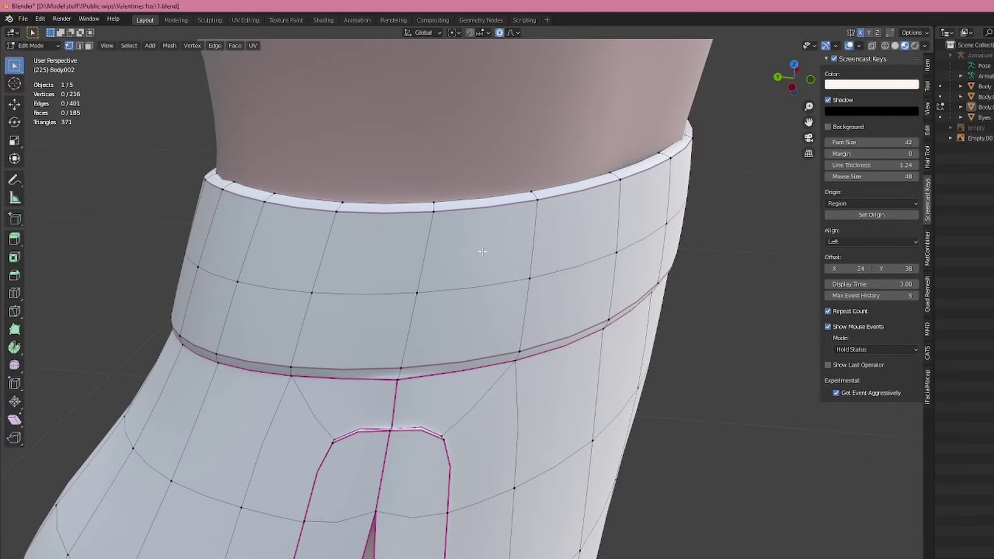
pyautogui.press('x')
pyautogui.click(706, 196)
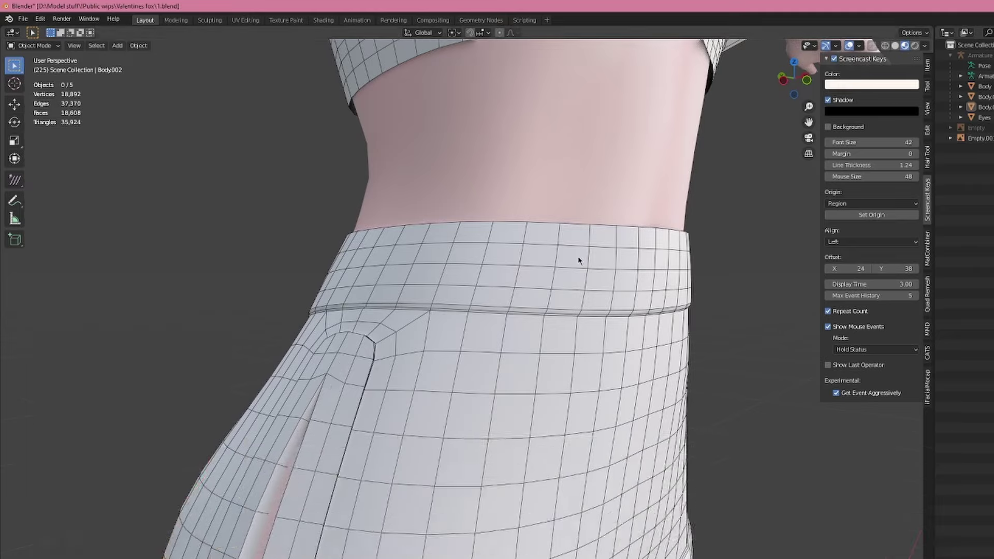
# - Switch the viewport to solid shading and inspect how the shorts' waistband sits around the character's waist
pyautogui.moveTo(578, 256); pyautogui.dragTo(507, 309, button='middle')
pyautogui.scroll(-3, 508, 310)
pyautogui.press('z')
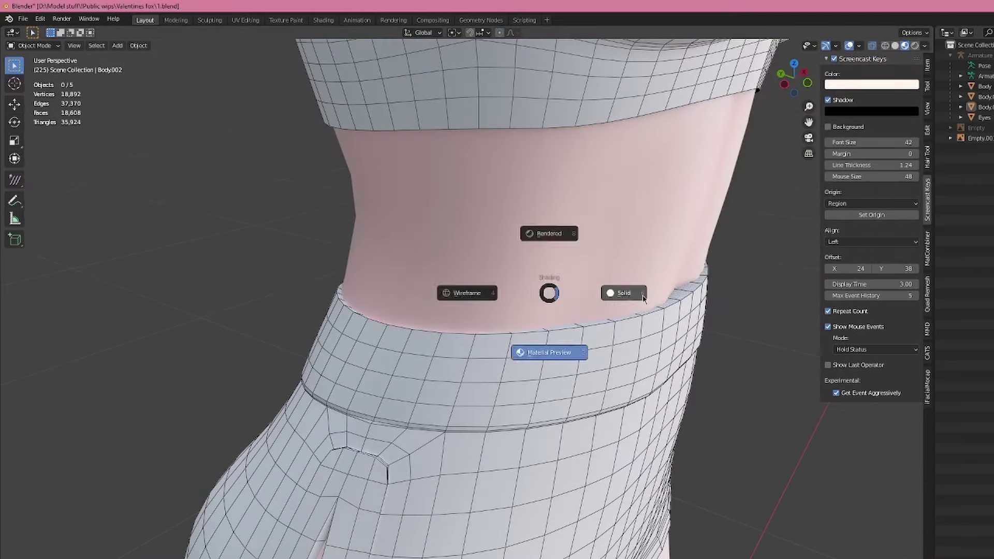
pyautogui.click(634, 294)
pyautogui.moveTo(634, 294)
pyautogui.mouseDown(button='middle')
pyautogui.moveTo(595, 340)
pyautogui.moveTo(588, 306)
pyautogui.mouseUp(button='middle')
pyautogui.hotkey('alt', 'z')
pyautogui.scroll(-1, 598, 319)
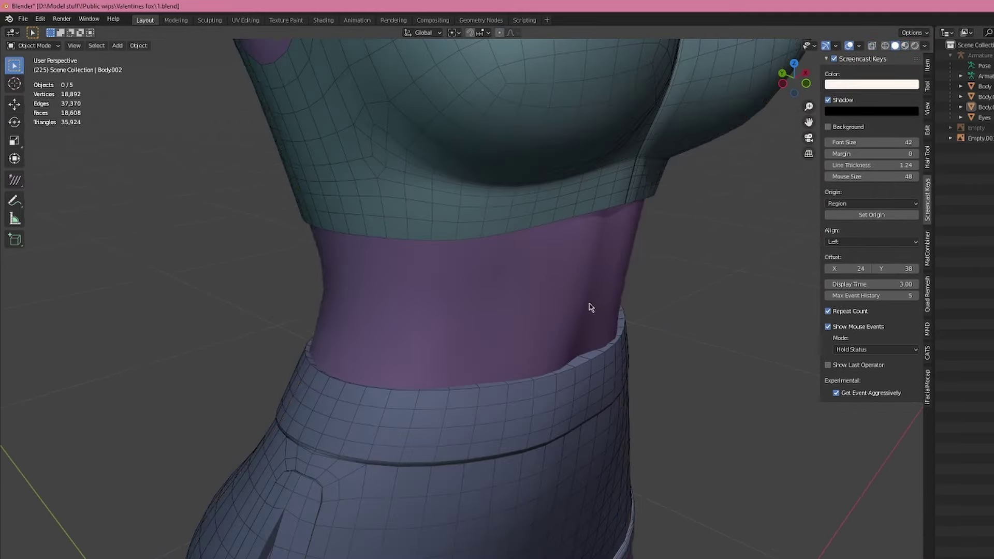
# - Undo the last steps back to the isolated shorts and check the waistband with overlays and X-ray toggled
pyautogui.hotkey('ctrl', 'z')
pyautogui.hotkey('ctrl', 'z')
pyautogui.hotkey('ctrl', 'z')
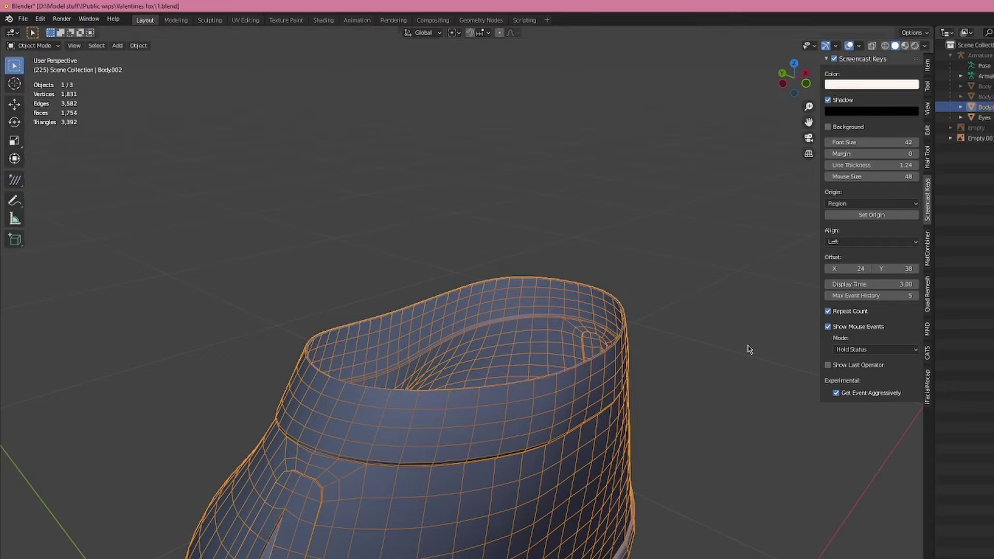
pyautogui.hotkey('shift', 'alt', 'z')
pyautogui.hotkey('alt', 'z')
pyautogui.scroll(5, 721, 295)
pyautogui.hotkey('alt', 'z')
pyautogui.moveTo(721, 295); pyautogui.dragTo(605, 206, button='middle')
pyautogui.hotkey('shift', 'alt', 'z')
# - Select the edge loop along the shorts' hem in Edit Mode and apply Edge Crease
pyautogui.press('Tab')
pyautogui.scroll(-4, 492, 265)
pyautogui.keyDown('alt'); pyautogui.click(331, 550); pyautogui.keyUp('alt')
pyautogui.scroll(4, 605, 206)
pyautogui.hotkey('ctrl', 'e')
pyautogui.click(605, 206)
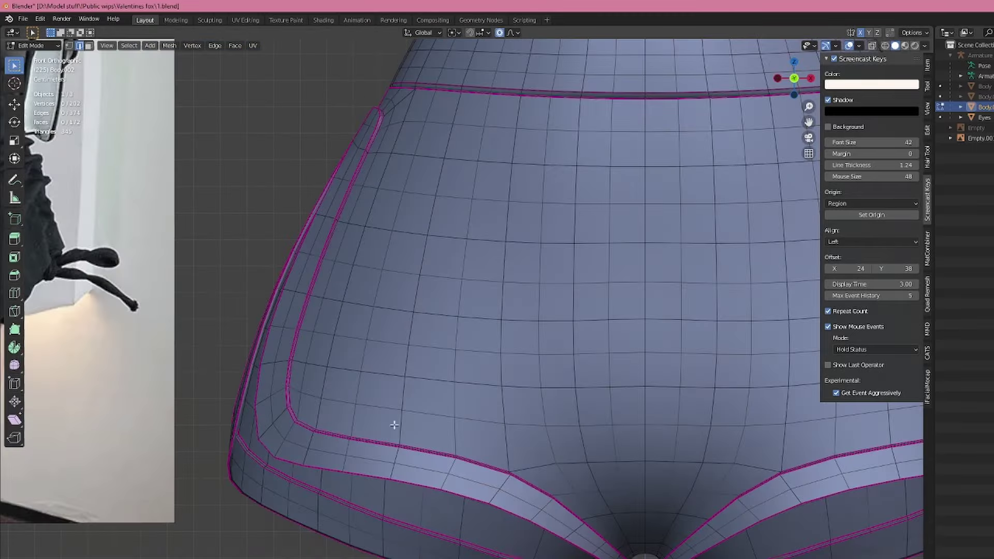
# - Move the vertices of the inner seam line along the hem and side slit to even it out, front and back
pyautogui.press('g')
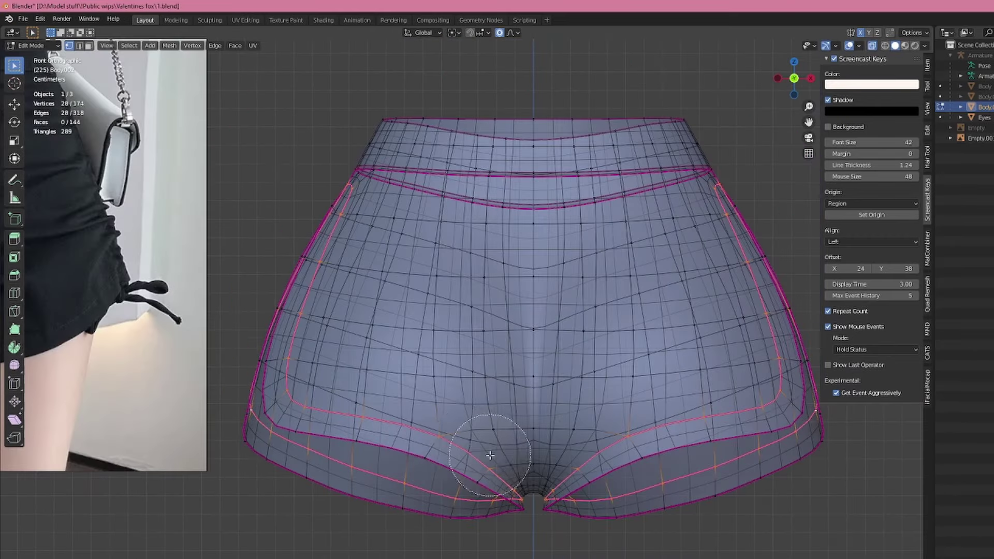
pyautogui.press('g')
pyautogui.press('g')
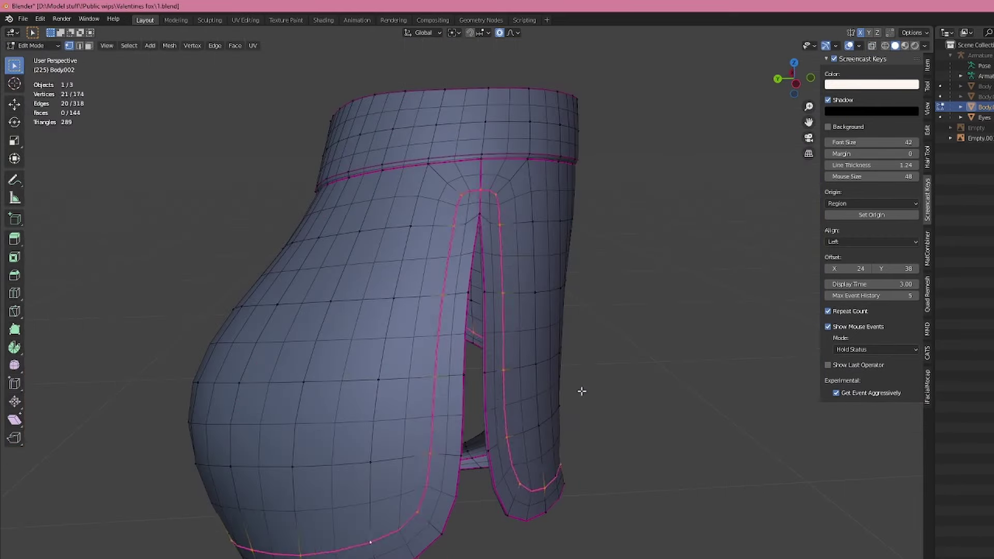
pyautogui.press('g')
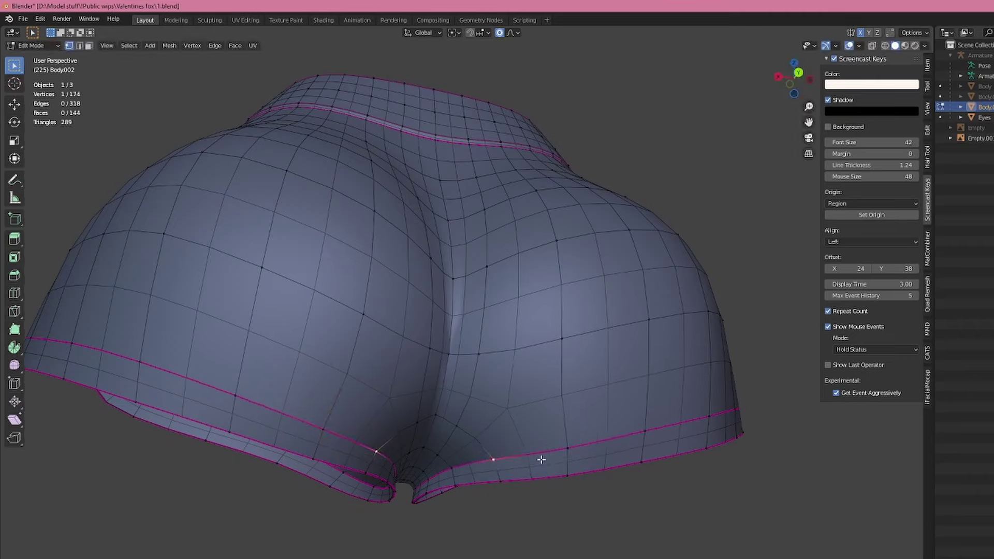
pyautogui.moveTo(541, 459); pyautogui.dragTo(347, 486, button='middle')
pyautogui.press('g')
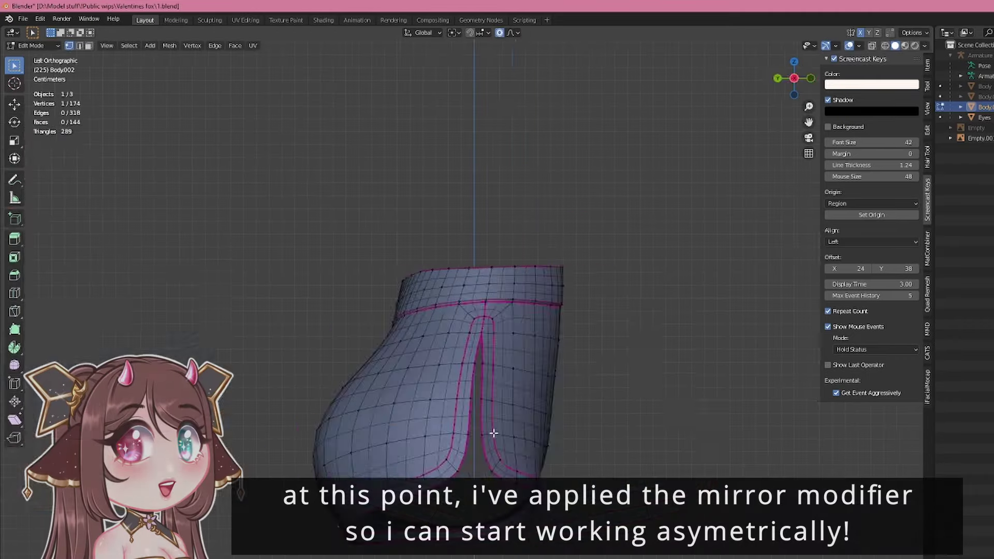
# - Turn off X symmetry and try moving the split centre-front edges along the X axis
pyautogui.press('KP_1')
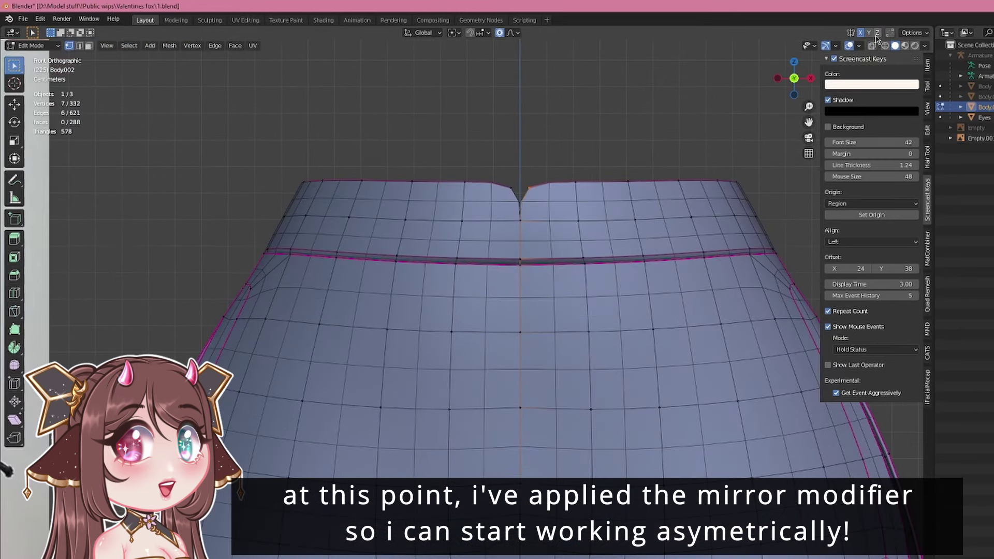
pyautogui.click(859, 32)
pyautogui.press('g')
pyautogui.press('x')
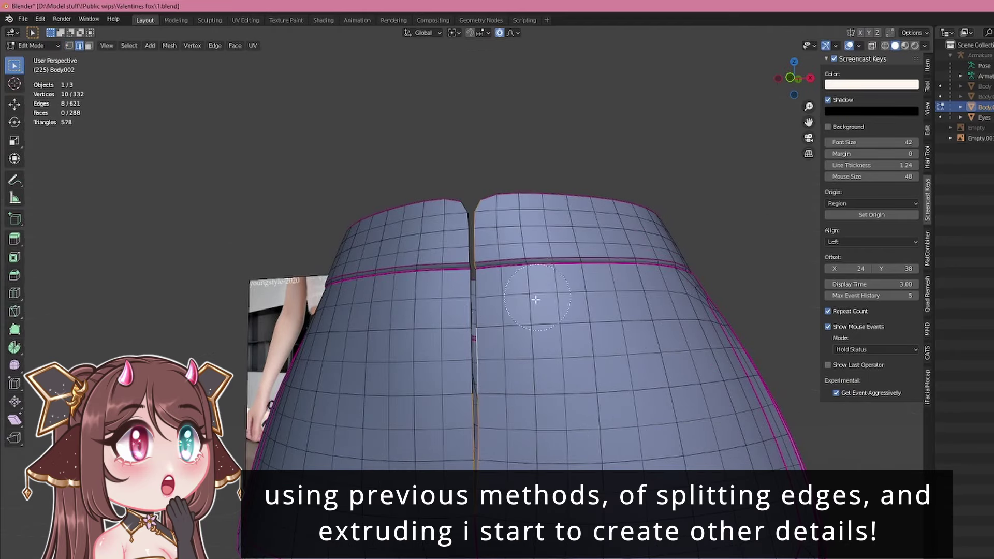
pyautogui.rightClick(535, 299)
# - Deselect the surplus lower edge and shift one side of the centre-front split along X so it overlaps the other
pyautogui.moveTo(456, 414); pyautogui.dragTo(484, 445, button='middle')
pyautogui.keyDown('shift'); pyautogui.click(512, 458); pyautogui.keyUp('shift')
pyautogui.moveTo(515, 362); pyautogui.dragTo(482, 436, button='middle')
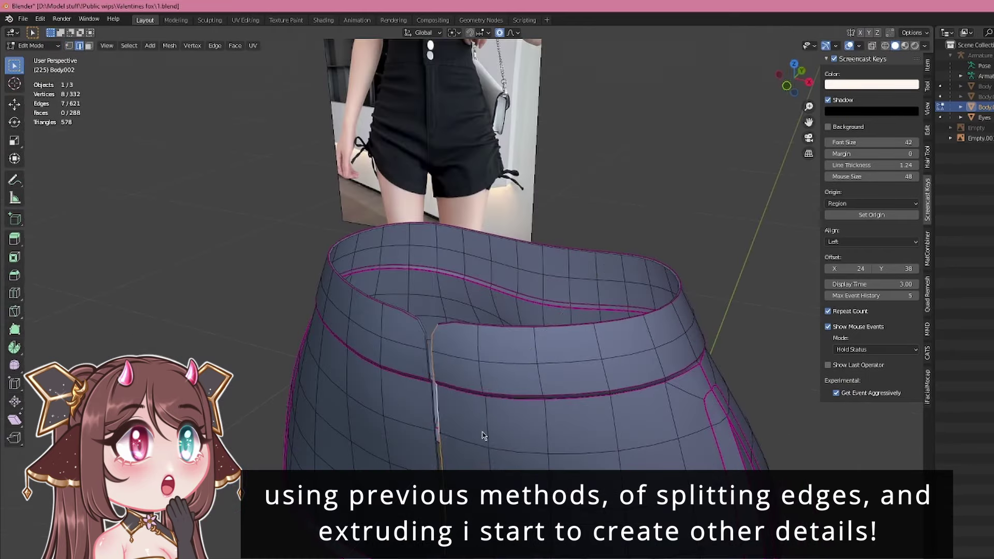
pyautogui.press('KP_1')
pyautogui.press('g')
pyautogui.press('x')
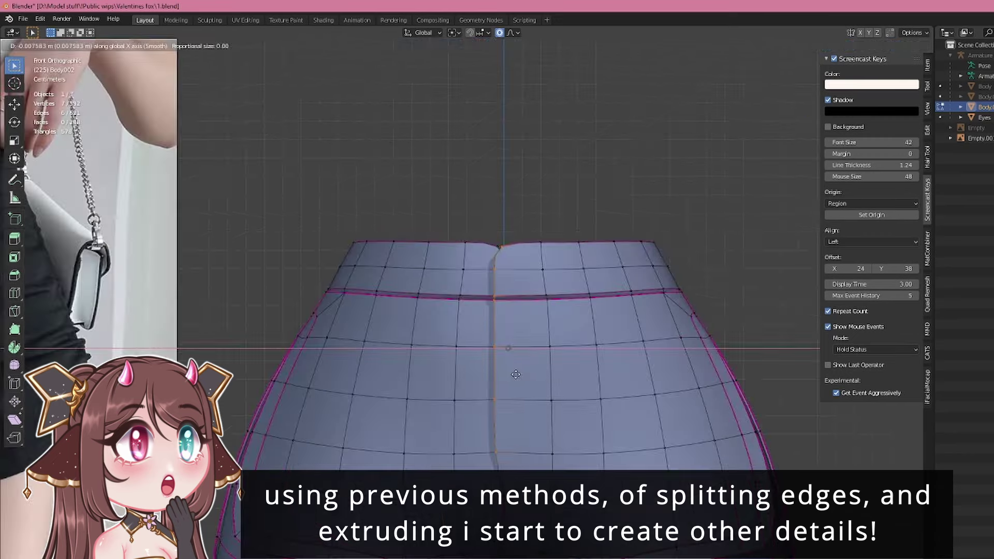
pyautogui.click(511, 373)
pyautogui.scroll(-2, 487, 422)
pyautogui.scroll(4, 490, 434)
pyautogui.press('g')
pyautogui.press('x')
pyautogui.click(562, 370)
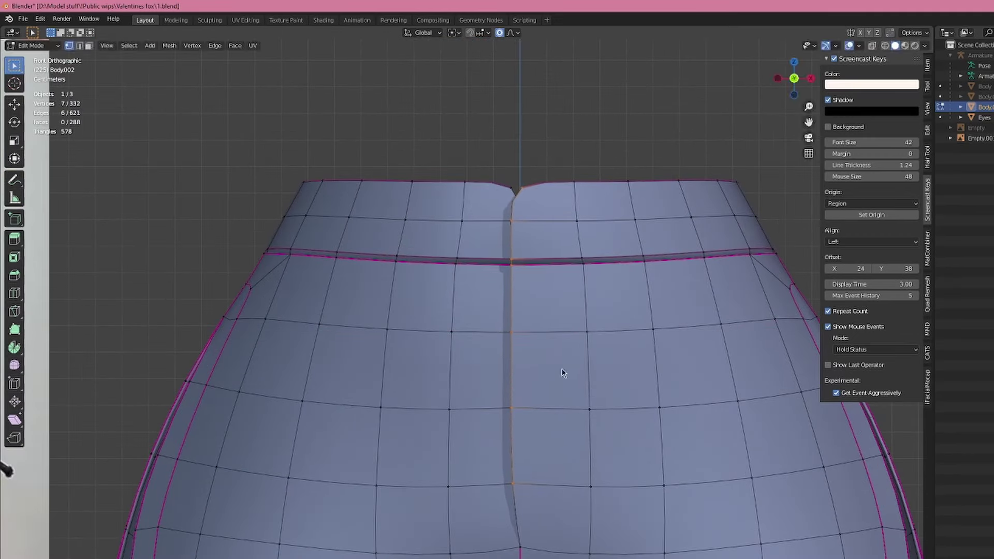
# - Move the overlapping centre-front edge along the Y axis to separate the two layers in depth
pyautogui.moveTo(520, 549); pyautogui.dragTo(594, 494, button='middle')
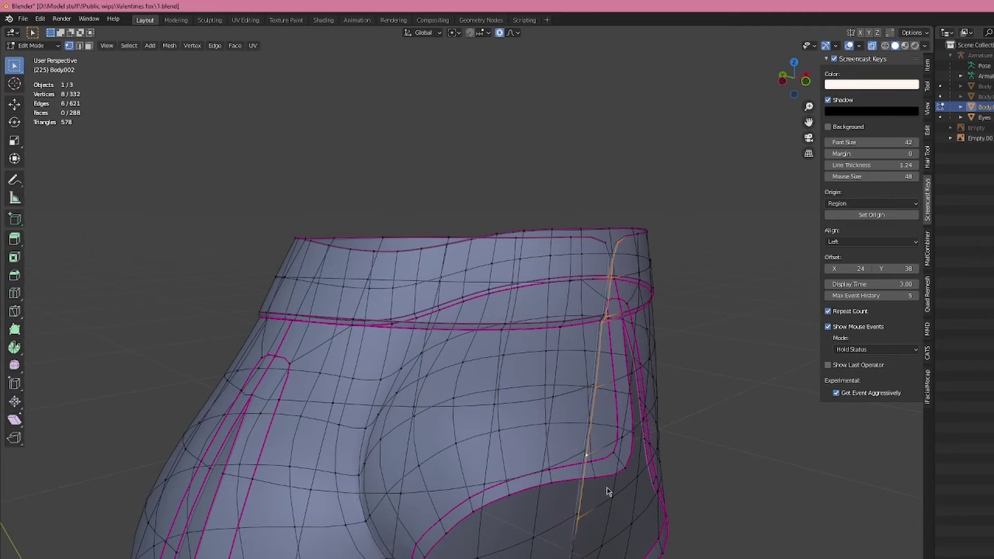
pyautogui.moveTo(606, 491); pyautogui.dragTo(477, 421, button='middle')
pyautogui.press('g')
pyautogui.press('y')
pyautogui.click(521, 423)
pyautogui.hotkey('alt', 'z')
pyautogui.press('g')
pyautogui.press('y')
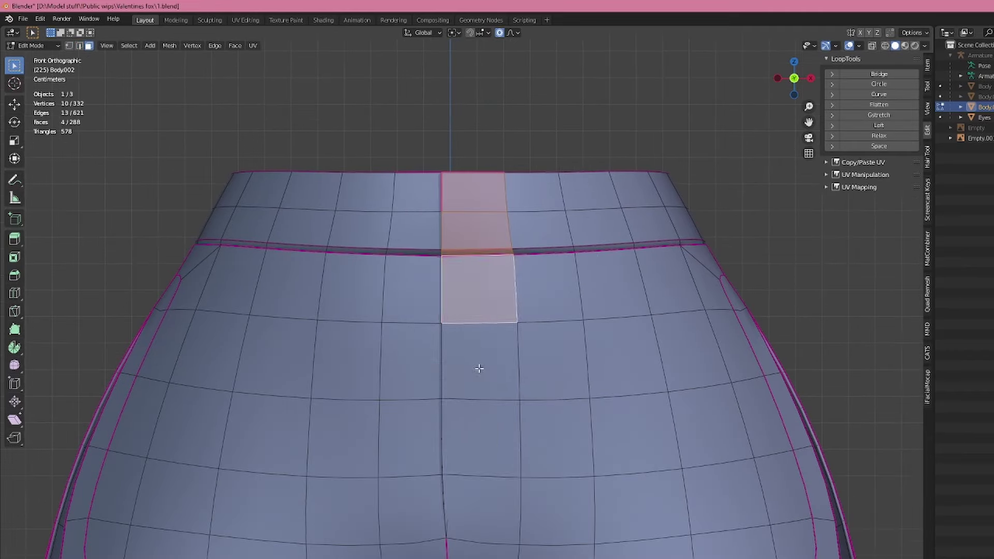
# - Select the column of faces beside the centre-front split and extrude it outward by about 0.0018 m as a fly strip
pyautogui.keyDown('ctrl'); pyautogui.click(477, 466); pyautogui.keyUp('ctrl')
pyautogui.moveTo(477, 466); pyautogui.dragTo(523, 300, button='middle')
pyautogui.press('e')
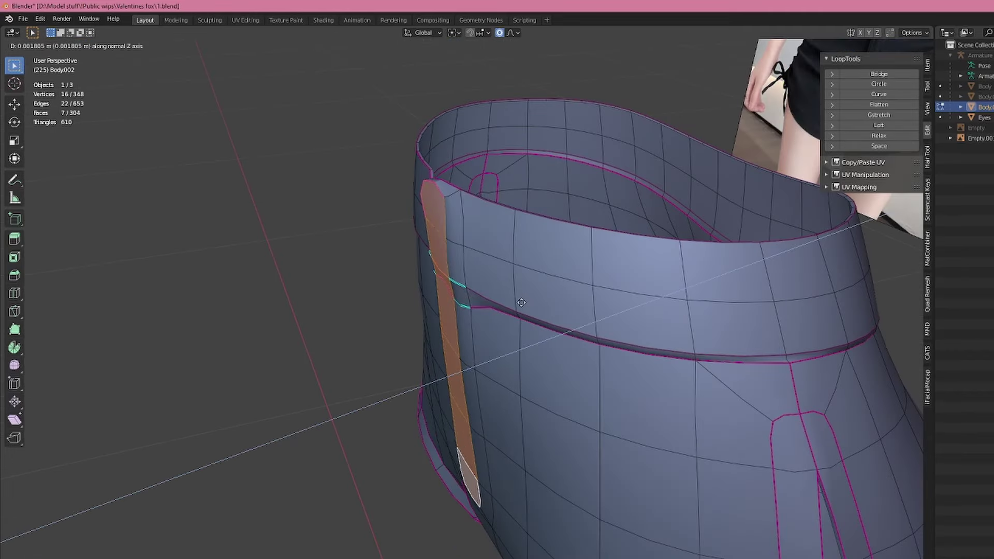
pyautogui.click(506, 310)
# - Try to crease all the edges of the extruded fly strip
pyautogui.press('KP_1')
pyautogui.press('s')
pyautogui.click(701, 236)
pyautogui.moveTo(497, 225); pyautogui.dragTo(575, 257, button='middle')
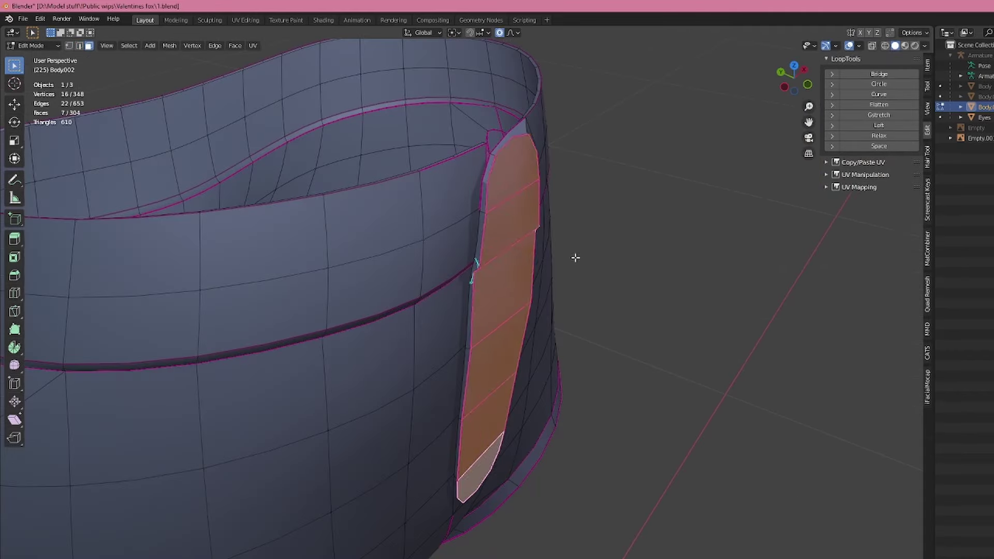
pyautogui.press('1')
pyautogui.click(496, 157)
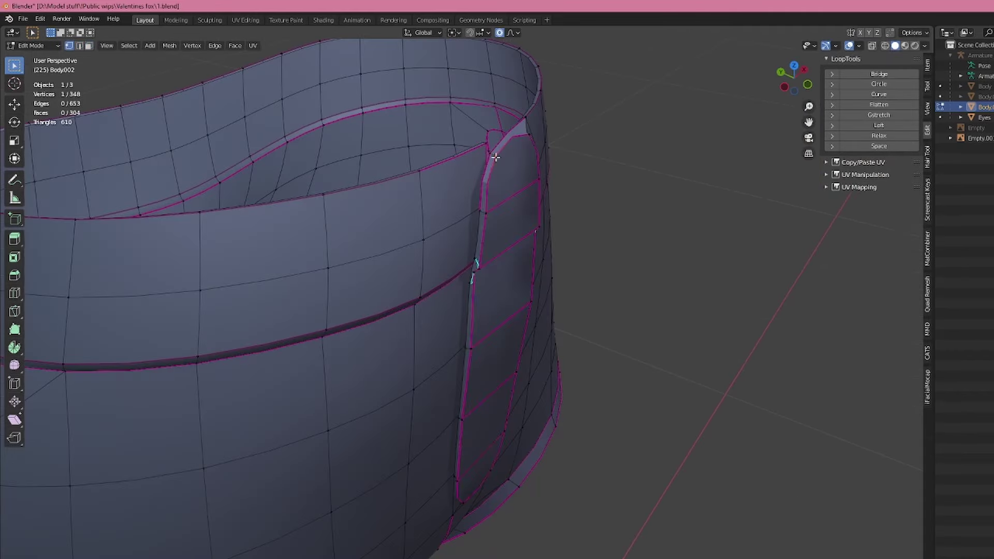
pyautogui.click(607, 77)
pyautogui.moveTo(610, 228); pyautogui.dragTo(502, 175, button='middle')
# - Undo the creasing across the fly strip
pyautogui.hotkey('ctrl', 'z')
pyautogui.hotkey('ctrl', 'z')
pyautogui.hotkey('ctrl', 'z')
pyautogui.hotkey('ctrl', 'z')
# - Apply Edge Crease at full strength to the fly strip's outline and the short edge at its upper corner
pyautogui.press('2')
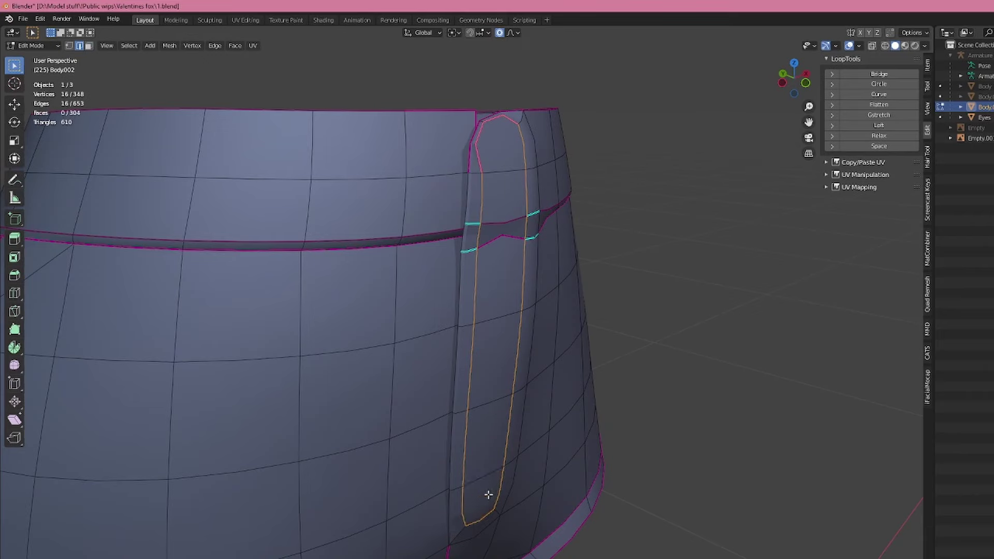
pyautogui.press('KP_1')
pyautogui.hotkey('shift', 'e')
pyautogui.moveTo(724, 218); pyautogui.dragTo(565, 463, button='middle')
pyautogui.click(500, 389)
pyautogui.hotkey('shift', 'e')
pyautogui.press('KP_1')
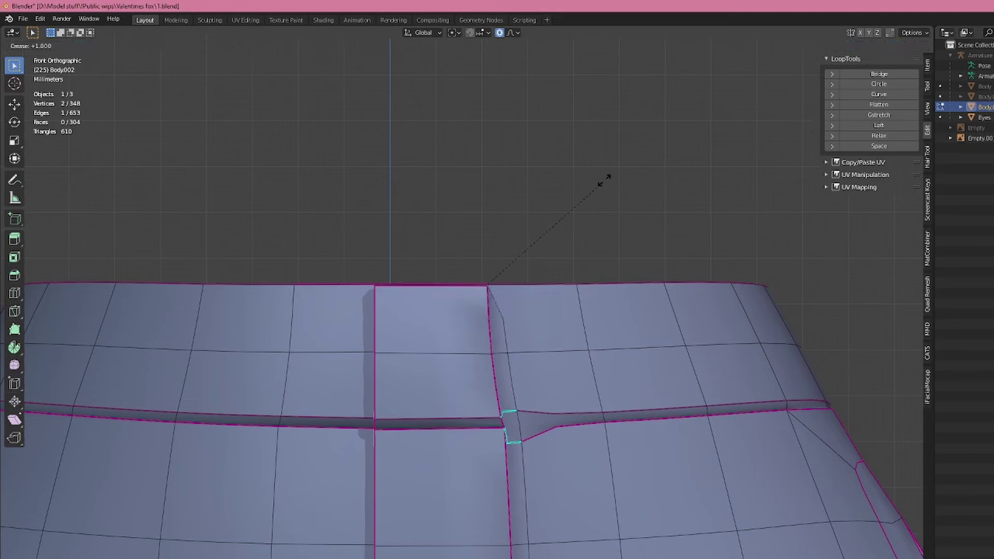
# - Crease the long base edges on the fly strip's open side and the edge under its lower end to 1
pyautogui.keyDown('shift'); pyautogui.moveTo(513, 413); pyautogui.dragTo(509, 180, button='middle'); pyautogui.keyUp('shift')
pyautogui.scroll(-2, 510, 180)
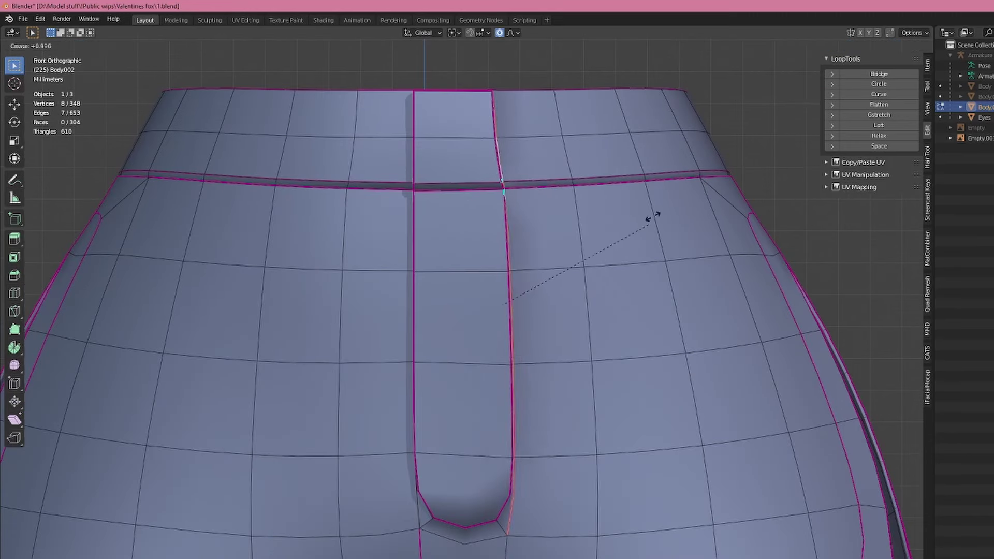
pyautogui.click(683, 138)
pyautogui.click(474, 544)
pyautogui.hotkey('shift', 'e')
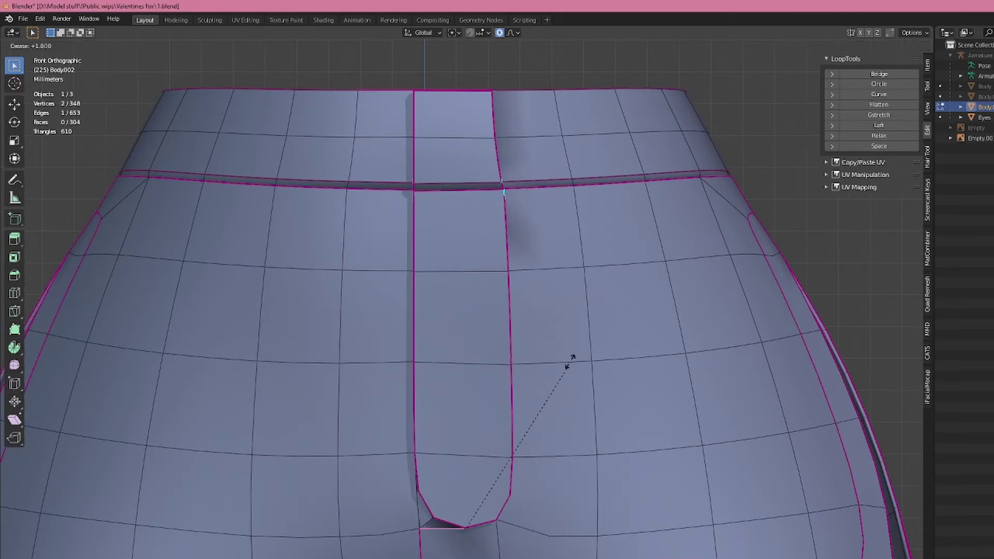
# - Move the fly strip's lower vertices in X-ray view so its bottom end meets the centre-front seam
pyautogui.hotkey('alt', 'z')
pyautogui.press('g')
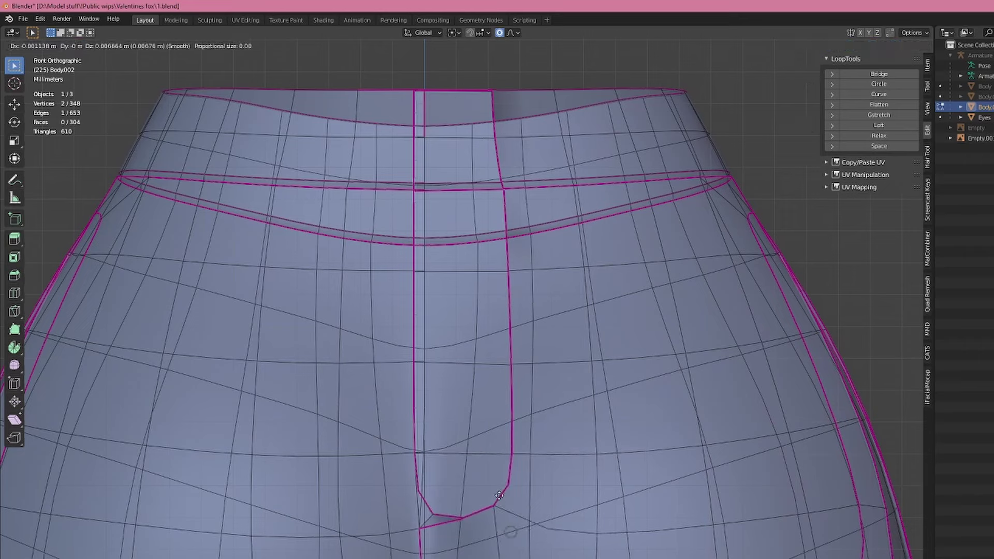
pyautogui.click(424, 519)
pyautogui.click(463, 454)
pyautogui.moveTo(463, 454); pyautogui.dragTo(414, 488, button='middle')
pyautogui.press('KP_1')
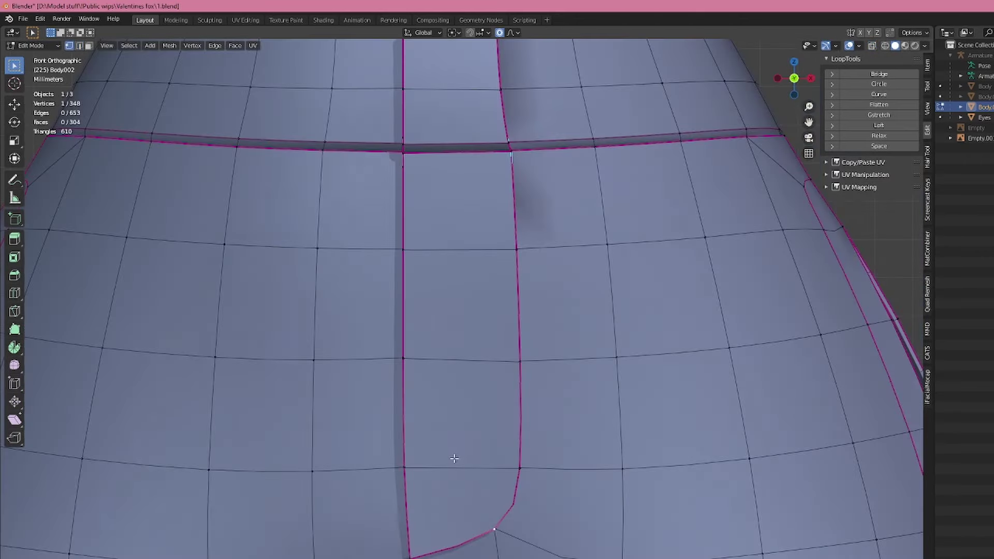
pyautogui.scroll(-5, 455, 460)
pyautogui.scroll(4, 517, 428)
pyautogui.scroll(2, 516, 428)
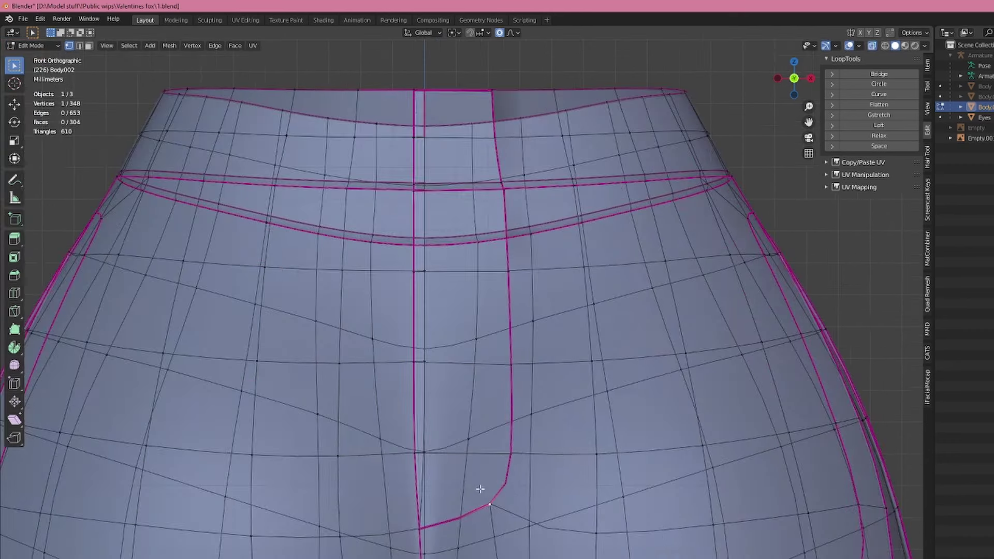
# - Move the fly strip's lower corner and outer side vertices inward to round the corner and narrow the strip
pyautogui.press('g')
pyautogui.moveTo(525, 470); pyautogui.dragTo(526, 471)
pyautogui.press('g')
pyautogui.click(512, 471)
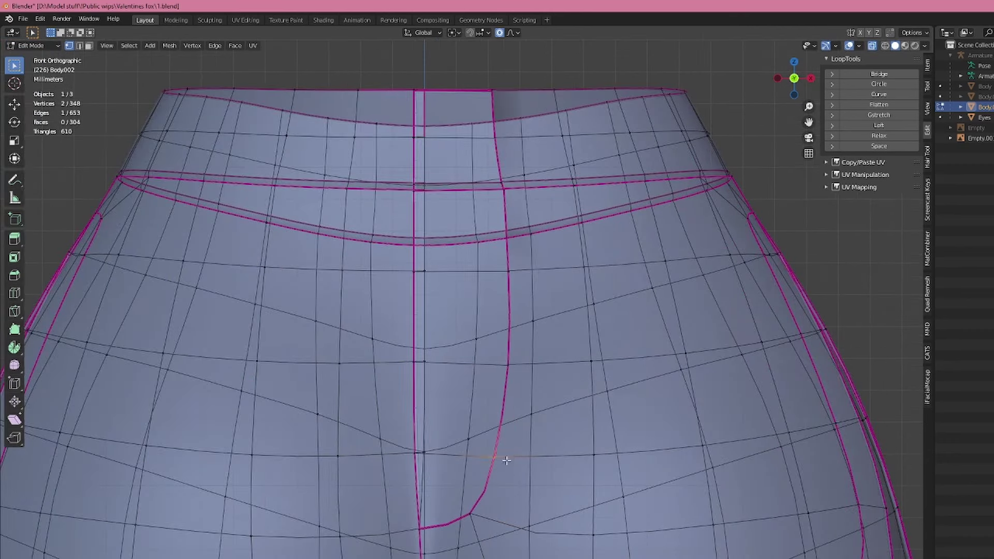
pyautogui.moveTo(505, 361); pyautogui.dragTo(525, 379)
pyautogui.press('g')
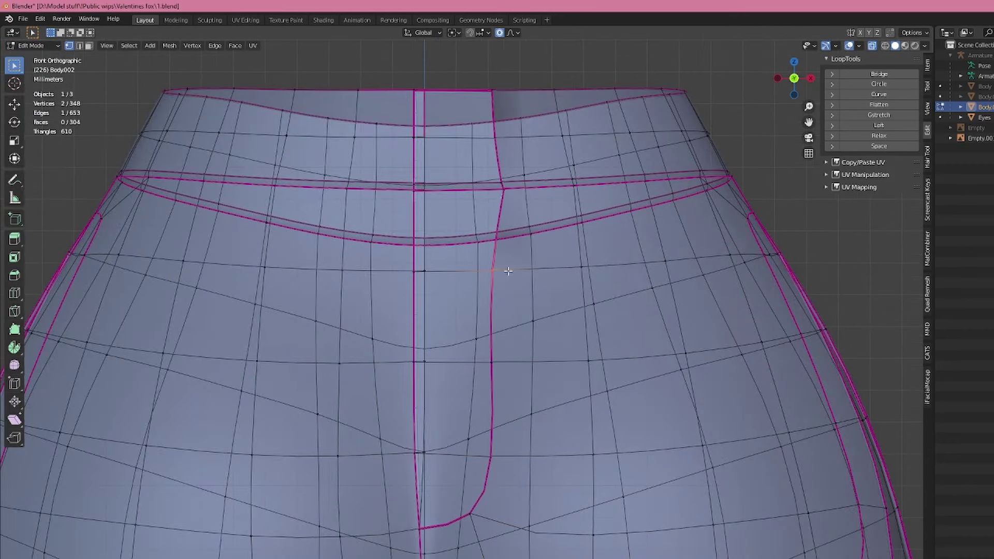
# - Rotate the vertices at the waistband seam and move the top corner along X to straighten the fly strip's outer edge
pyautogui.scroll(2, 508, 270)
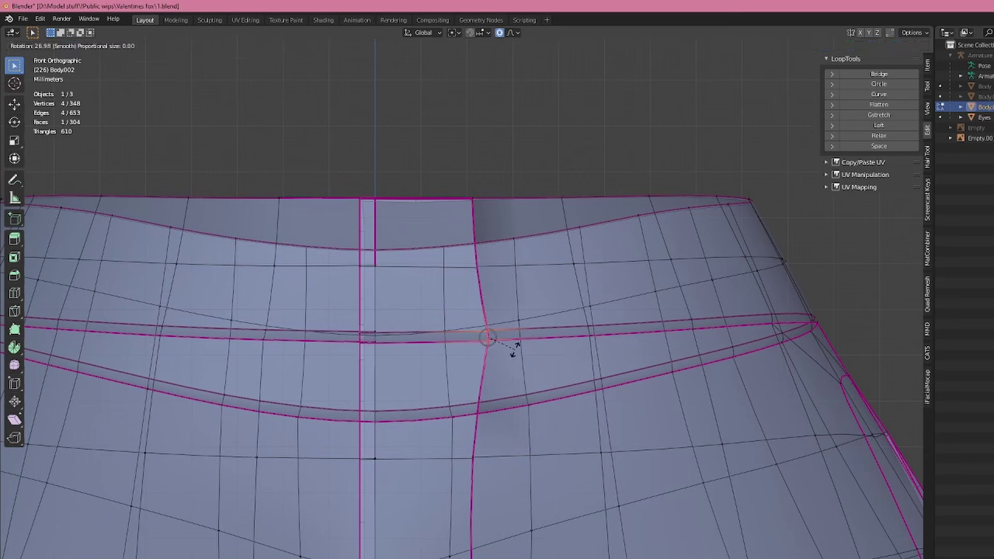
pyautogui.click(484, 333)
pyautogui.moveTo(496, 250); pyautogui.dragTo(495, 250)
pyautogui.press('g')
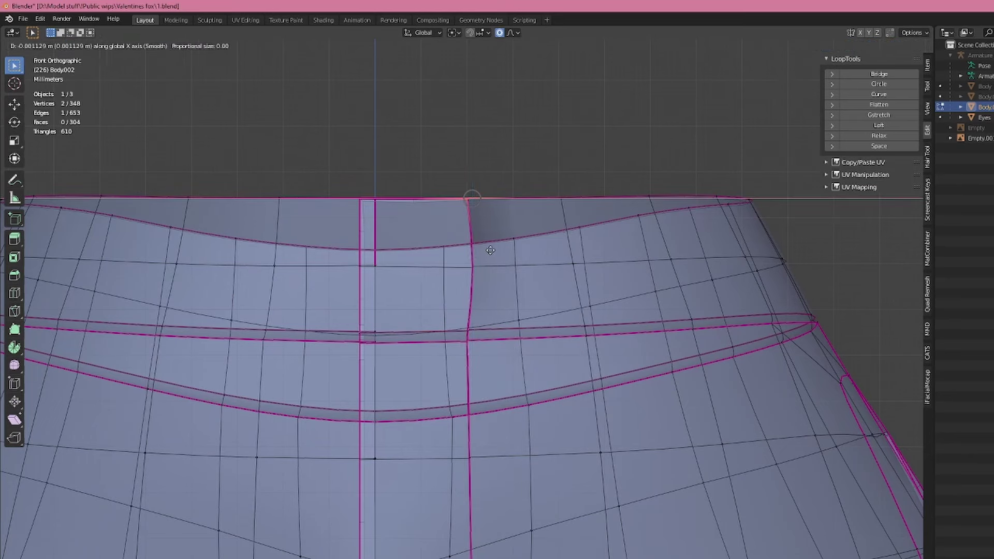
pyautogui.press('x')
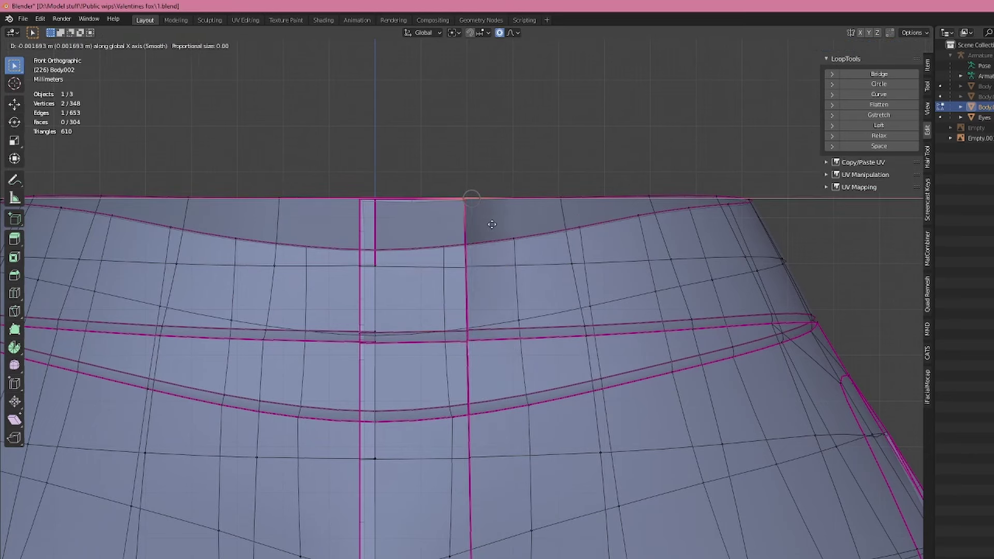
pyautogui.click(461, 181)
pyautogui.scroll(-4, 632, 329)
pyautogui.scroll(3, 476, 222)
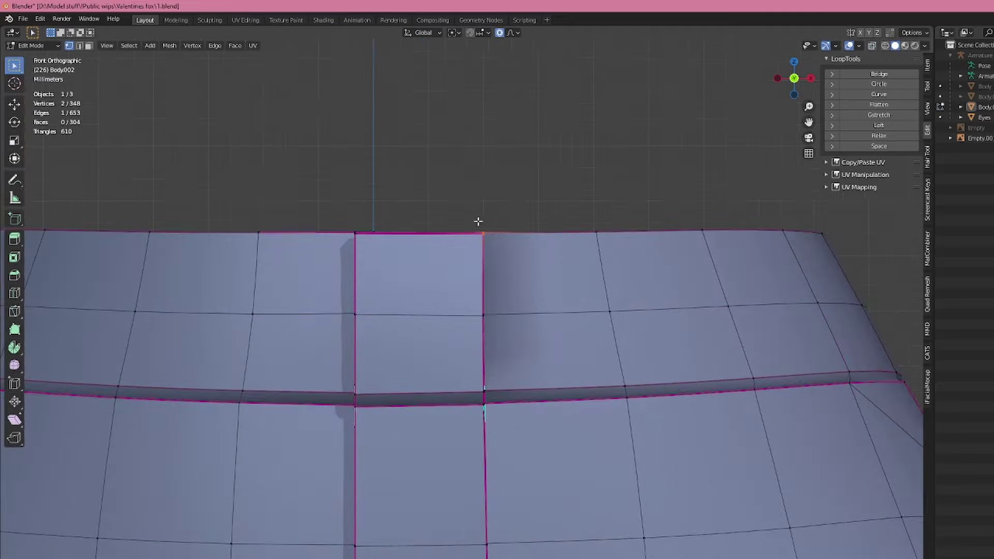
# - Select the whole shorts mesh and clear the sharp edge marks
pyautogui.press('a')
pyautogui.moveTo(532, 321); pyautogui.dragTo(647, 248, button='middle')
pyautogui.hotkey('ctrl', 'e')
pyautogui.click(640, 253)
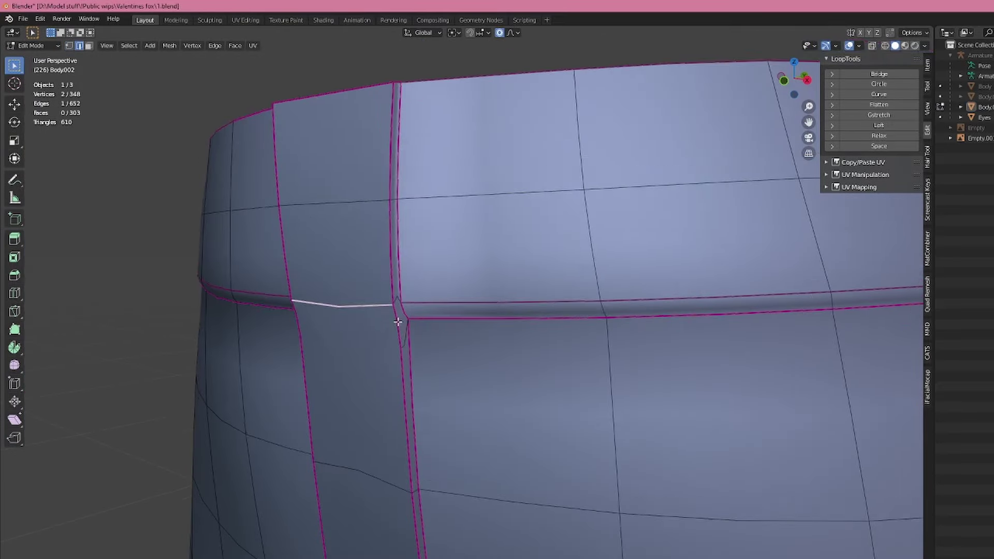
# - Merge the stray vertices where the waistband seam meets the side of the fly strip
pyautogui.moveTo(398, 322); pyautogui.dragTo(376, 342, button='middle')
pyautogui.press('1')
pyautogui.click(375, 345)
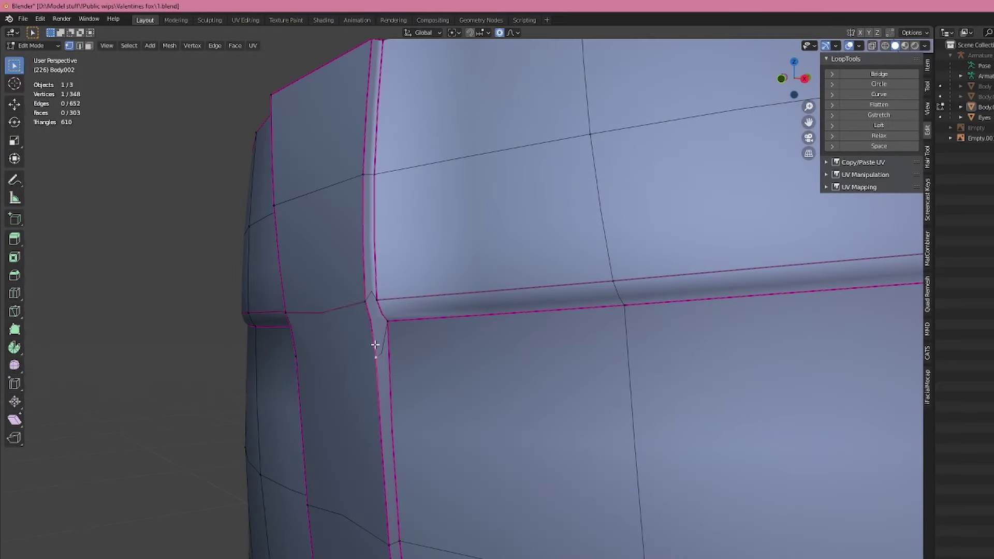
pyautogui.keyDown('shift'); pyautogui.click(366, 306); pyautogui.keyUp('shift')
pyautogui.press('m')
pyautogui.click(572, 245)
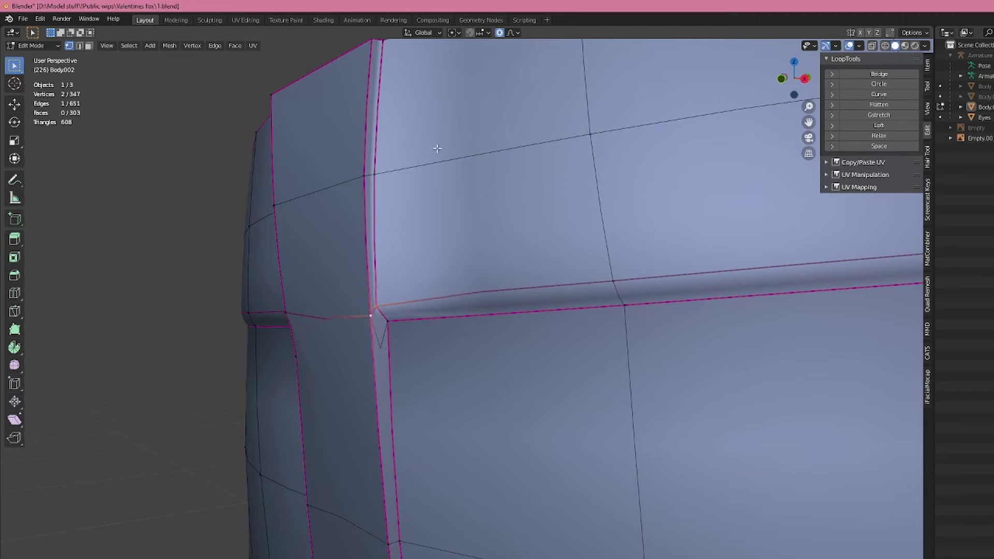
pyautogui.moveTo(364, 327); pyautogui.dragTo(562, 302, button='middle')
pyautogui.moveTo(562, 302); pyautogui.dragTo(580, 324)
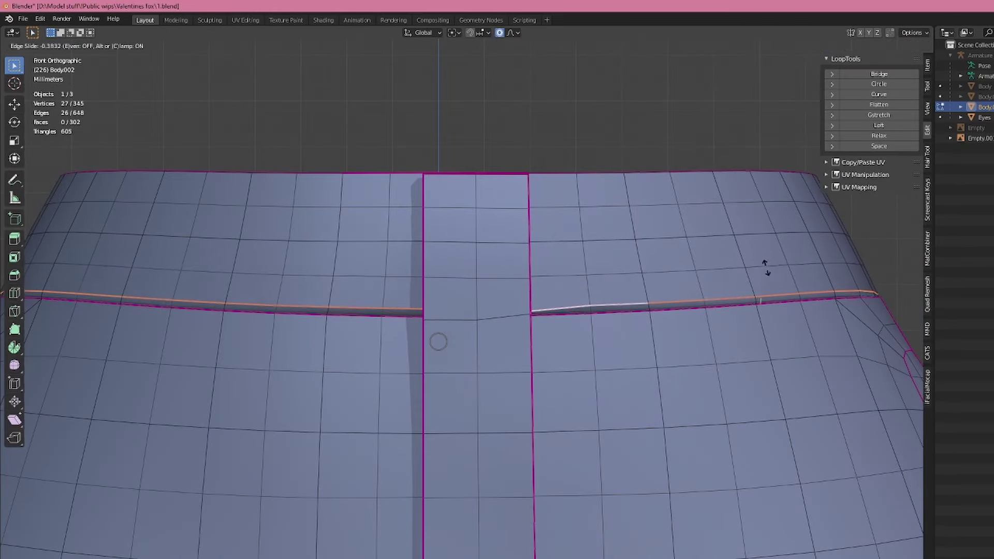
# - Try to flatten the edge loop above the waistband seam by scaling it to 0 along Z
pyautogui.click(766, 267)
pyautogui.press('s')
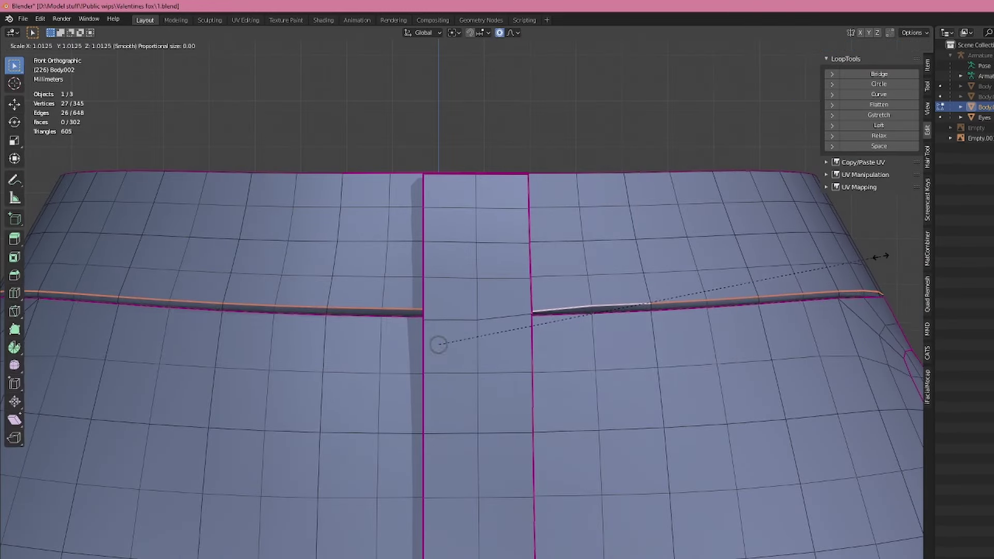
pyautogui.press('0')
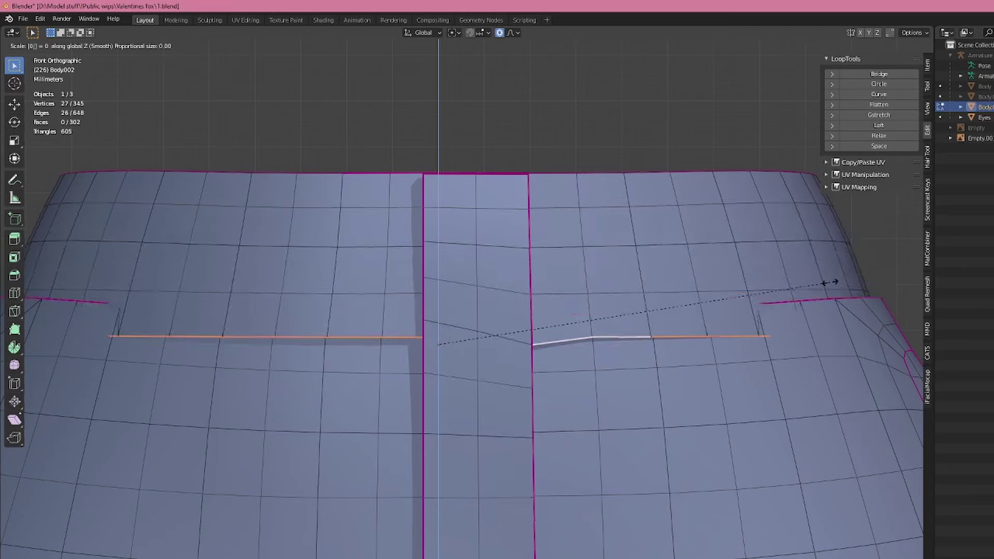
pyautogui.click(828, 285)
pyautogui.press('g')
pyautogui.press('z')
pyautogui.rightClick(738, 275)
pyautogui.hotkey('ctrl', 'z')
pyautogui.hotkey('ctrl', 'z')
# - Examine the corner where the waistband seam meets the fly strip from the side and front
pyautogui.hotkey('alt', 'shift', 'z')
pyautogui.moveTo(788, 284); pyautogui.dragTo(377, 350, button='middle')
pyautogui.hotkey('alt', 'shift', 'z')
pyautogui.scroll(4, 247, 291)
pyautogui.scroll(3, 378, 350)
pyautogui.press('1')
pyautogui.click(378, 341)
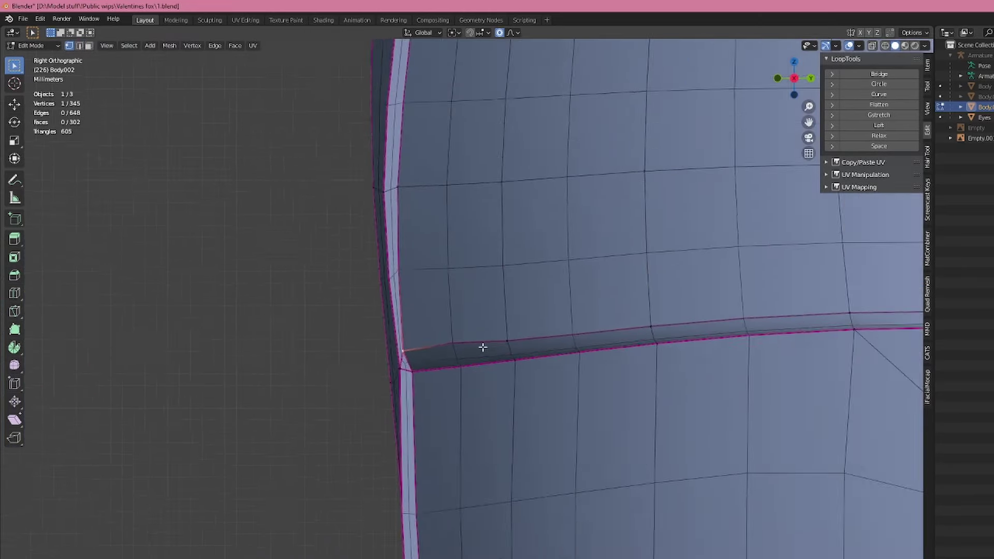
pyautogui.moveTo(481, 348); pyautogui.dragTo(349, 290, button='middle')
pyautogui.hotkey('alt', 'shift', 'z')
pyautogui.scroll(7, 522, 376)
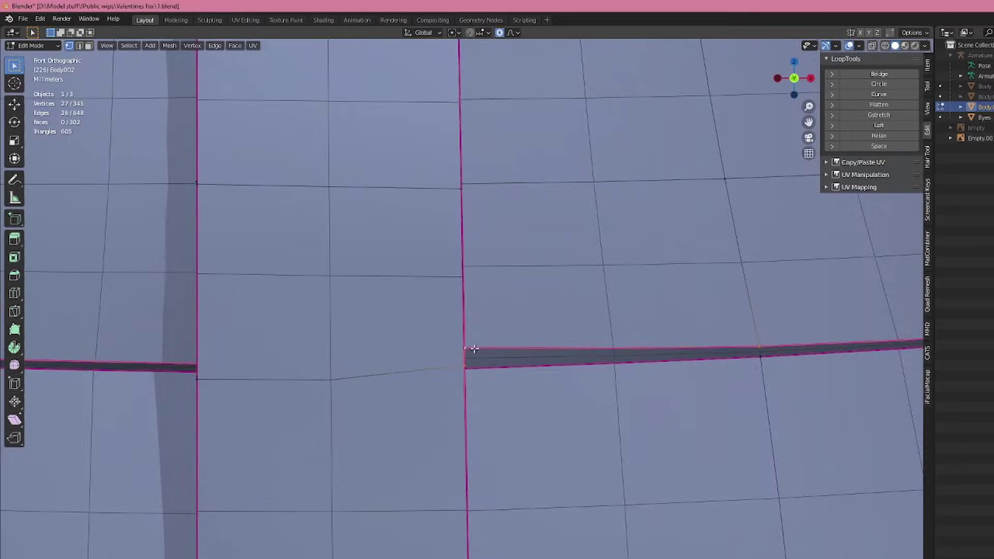
pyautogui.click(476, 333)
pyautogui.hotkey('alt', 'shift', 'z')
pyautogui.scroll(-7, 479, 334)
pyautogui.hotkey('alt', 'shift', 'z')
pyautogui.moveTo(502, 359); pyautogui.dragTo(504, 388, button='middle')
# - Select the edge loop around the waistband's top rim and change its edge marking
pyautogui.keyDown('alt'); pyautogui.click(532, 337); pyautogui.keyUp('alt')
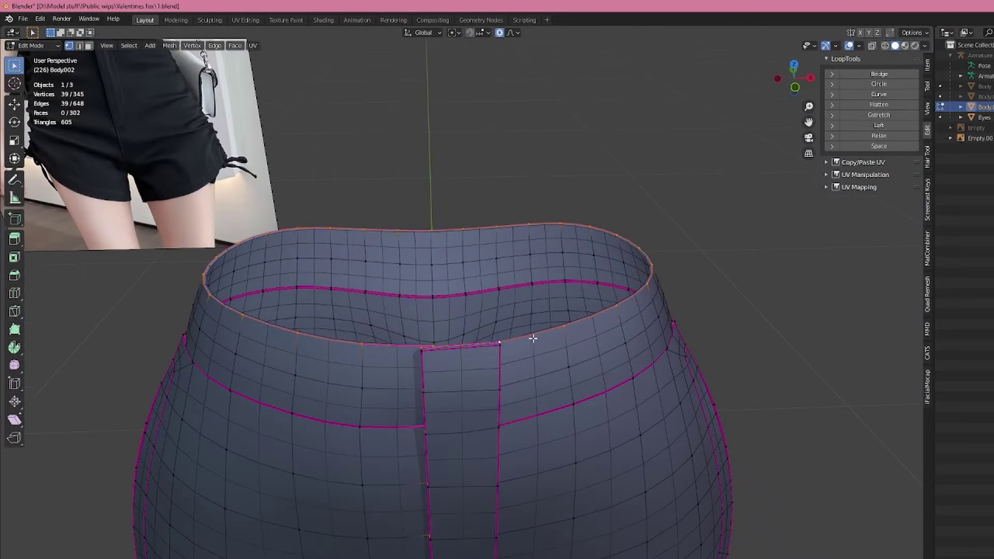
pyautogui.moveTo(532, 337); pyautogui.dragTo(606, 339, button='middle')
pyautogui.hotkey('ctrl', 'e')
pyautogui.click(814, 331)
# - Examine the shorts' waistband and fly with the mesh overlays hidden and shown
pyautogui.press('Tab')
pyautogui.hotkey('alt', 'shift', 'z')
pyautogui.press('Tab')
pyautogui.moveTo(712, 335); pyautogui.dragTo(569, 364, button='middle')
pyautogui.press('Tab')
pyautogui.hotkey('alt', 'shift', 'z')
pyautogui.press('Tab')
pyautogui.scroll(3, 512, 492)
# - Select the column of faces running along the fly strip and shift it along X and Y
pyautogui.moveTo(494, 445); pyautogui.dragTo(483, 484, button='middle')
pyautogui.press('3')
pyautogui.click(480, 474)
pyautogui.keyDown('shift'); pyautogui.moveTo(473, 408); pyautogui.dragTo(473, 505, button='middle'); pyautogui.keyUp('shift')
pyautogui.press('c')
pyautogui.moveTo(473, 465); pyautogui.dragTo(458, 99)
pyautogui.rightClick(458, 98)
pyautogui.press('g')
pyautogui.press('x')
pyautogui.moveTo(458, 129); pyautogui.dragTo(437, 295, button='middle')
pyautogui.click(634, 257)
pyautogui.hotkey('alt', 'shift', 'z')
pyautogui.hotkey('alt', 'shift', 'z')
pyautogui.scroll(3, 461, 390)
pyautogui.scroll(-3, 449, 309)
pyautogui.press('g')
pyautogui.press('y')
pyautogui.click(437, 295)
# - Move the vertex where the waistband seam meets the fly strip's side slightly along Y
pyautogui.scroll(4, 448, 331)
pyautogui.press('1')
pyautogui.click(431, 267)
pyautogui.press('g')
pyautogui.press('y')
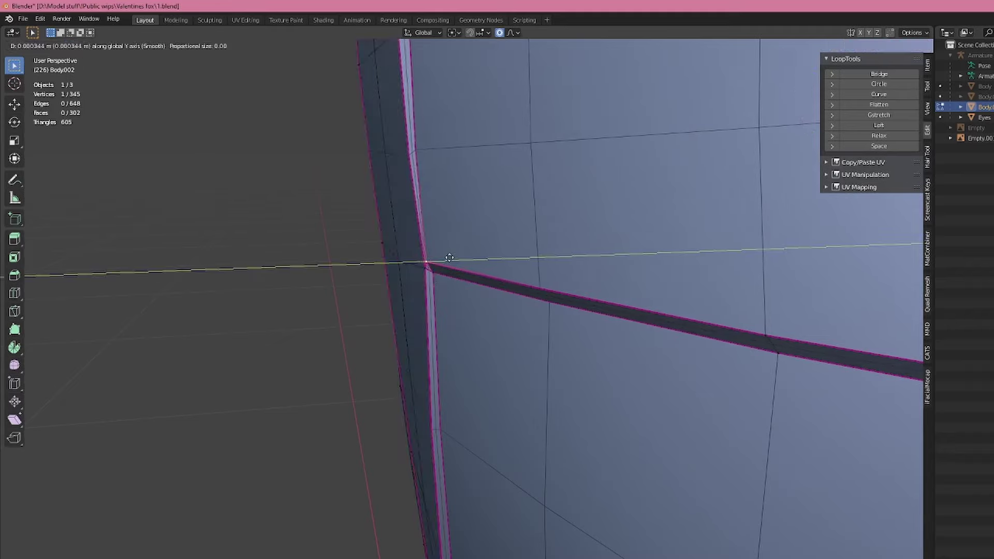
pyautogui.click(449, 258)
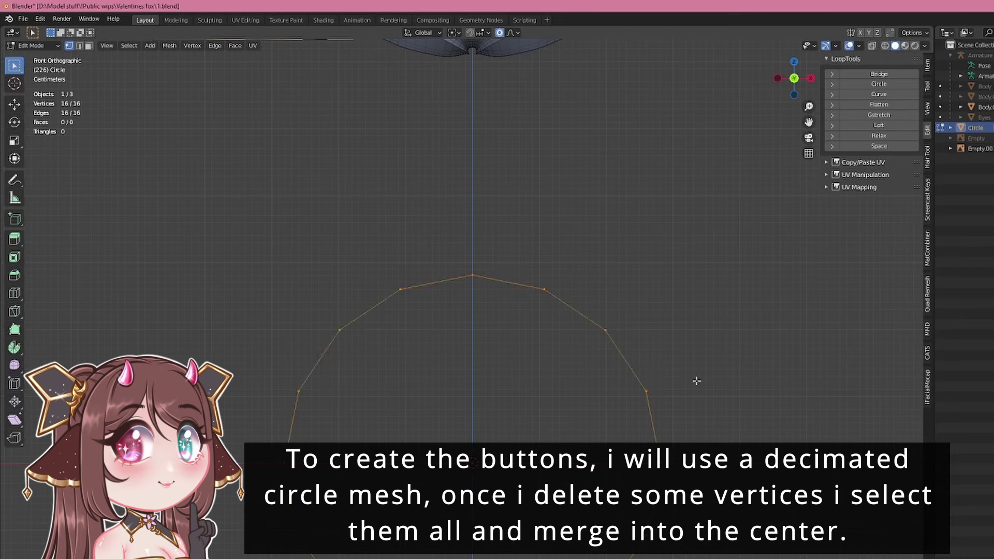
# - Fill the 16-vertex circle by extruding its outline inward and merging the new vertices at the center
pyautogui.press('e')
pyautogui.press('s')
pyautogui.click(598, 388)
pyautogui.press('m')
pyautogui.press('c')
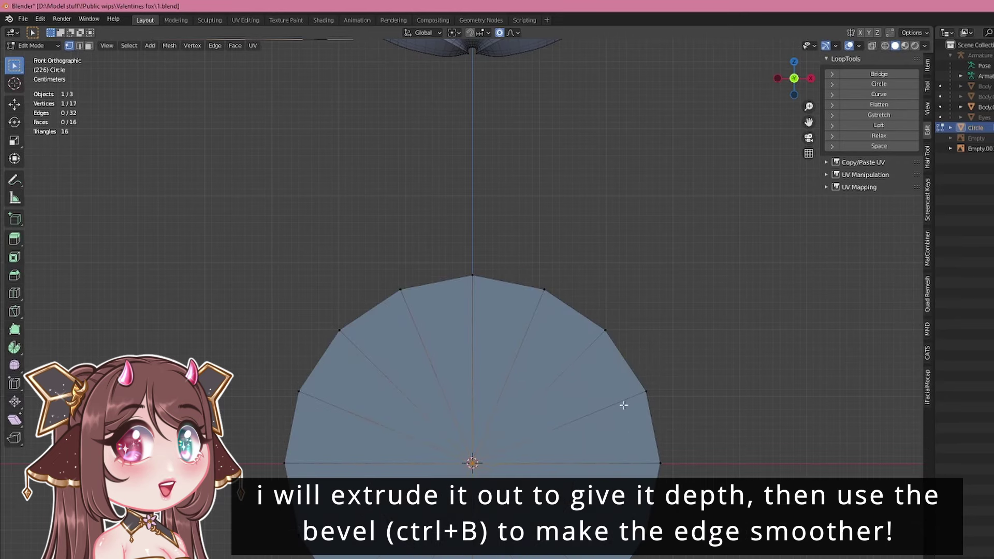
# - Extrude the disc's outer edge loop along Y for depth and recalculate the normals of the whole mesh
pyautogui.keyDown('alt'); pyautogui.click(644, 418); pyautogui.keyUp('alt')
pyautogui.moveTo(572, 456); pyautogui.dragTo(658, 470, button='middle')
pyautogui.press('e')
pyautogui.press('y')
pyautogui.click(607, 452)
pyautogui.press('a')
pyautogui.hotkey('shift', 'n')
pyautogui.press('KP_1')
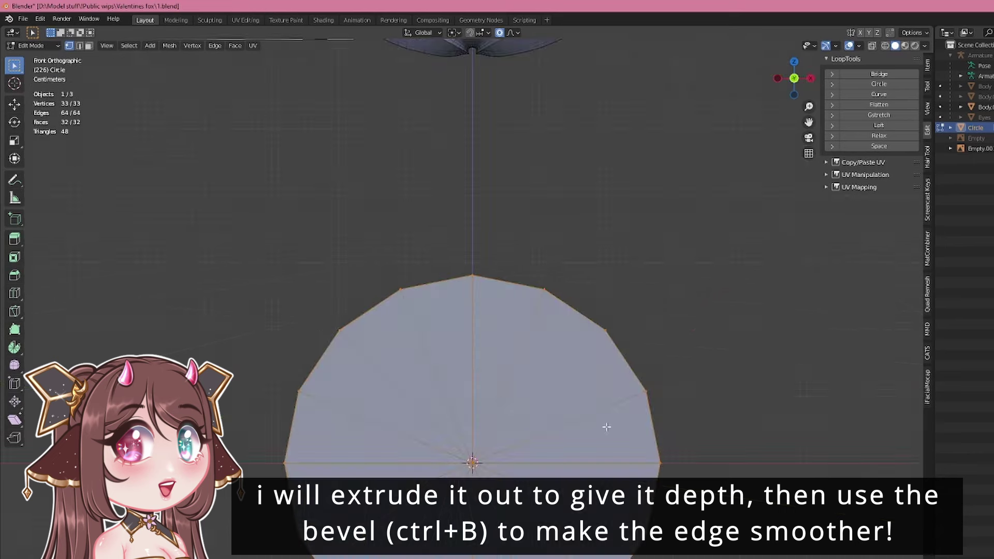
# - Bevel the button's front rim edge loop to soften it
pyautogui.moveTo(607, 426); pyautogui.dragTo(621, 452, button='middle')
pyautogui.press('2')
pyautogui.keyDown('alt'); pyautogui.click(561, 295); pyautogui.keyUp('alt')
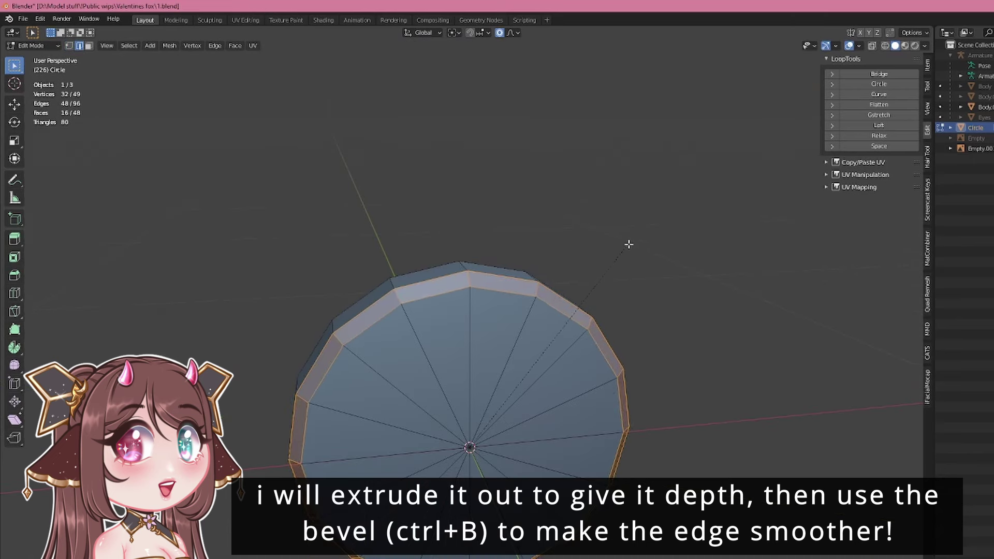
pyautogui.click(628, 244)
# - Bring the button close to the front of the waistband, then scale it along Y and overall
pyautogui.press('ctrl+KP_3')
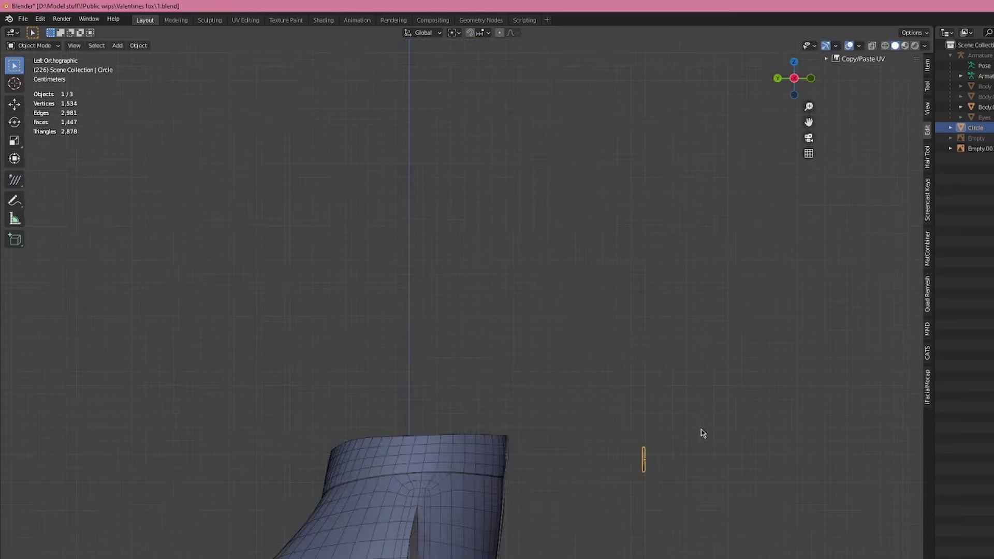
pyautogui.click(562, 417)
pyautogui.scroll(12, 633, 465)
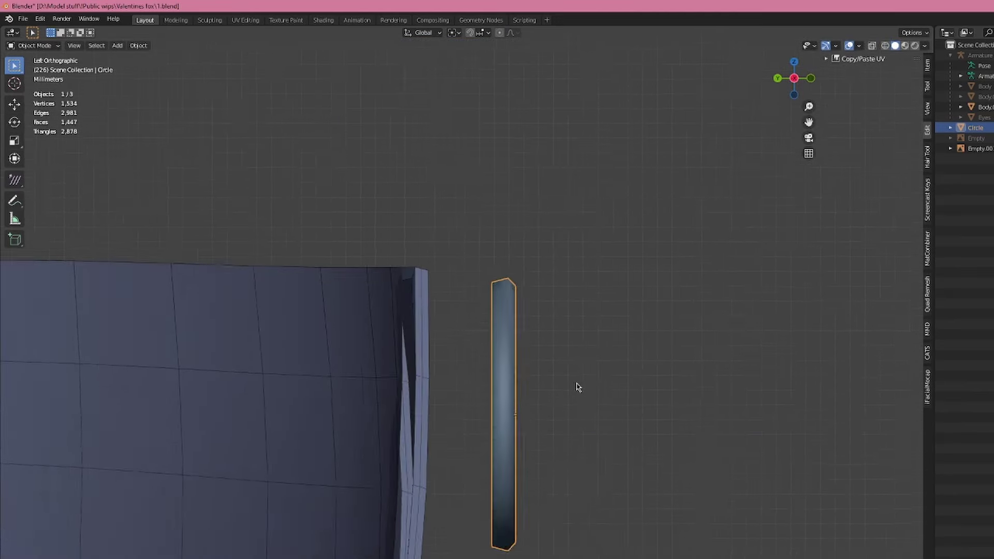
pyautogui.press('s')
pyautogui.press('y')
pyautogui.click(644, 377)
pyautogui.press('s')
pyautogui.click(602, 399)
# - Move the button up to waistband height and along X onto the top of the fly strip
pyautogui.press('g')
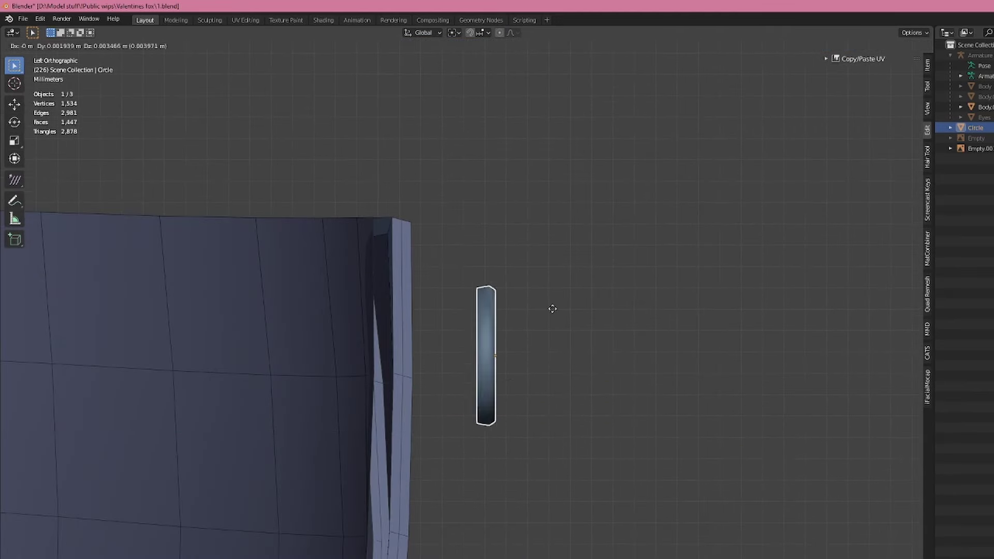
pyautogui.click(494, 264)
pyautogui.press('KP_1')
pyautogui.press('g')
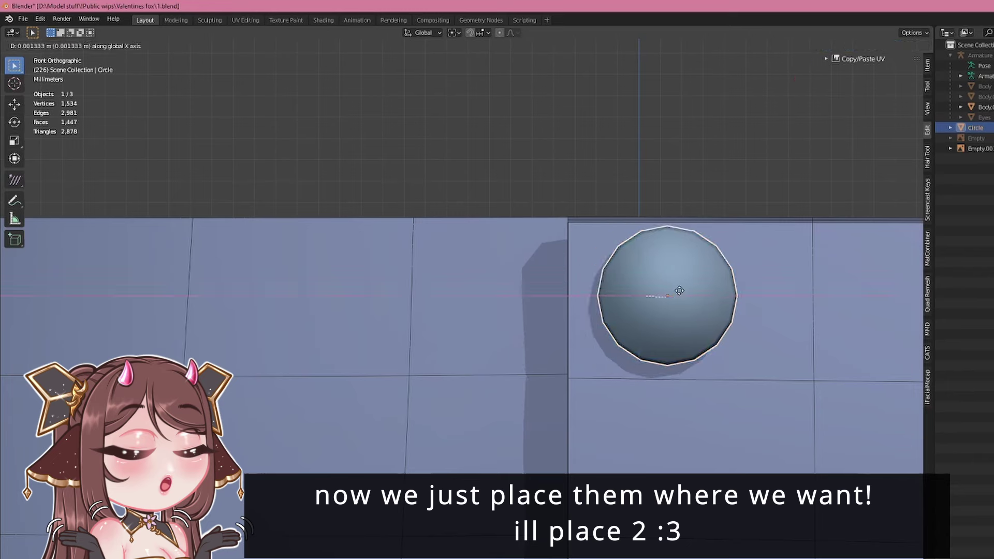
pyautogui.click(704, 295)
# - Move the button along Y against the fly strip and rotate it about Z to follow the strip's surface
pyautogui.moveTo(704, 295); pyautogui.dragTo(510, 337, button='middle')
pyautogui.press('g')
pyautogui.press('y')
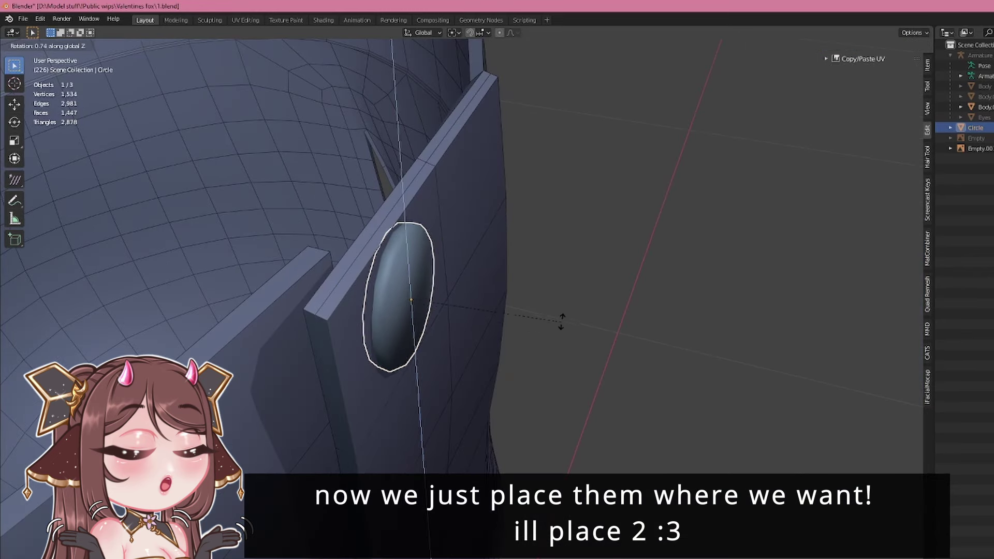
pyautogui.press('KP_1')
pyautogui.click(491, 279)
# - Duplicate the button and move the copy straight down along Z on the fly strip
pyautogui.hotkey('shift', 'd')
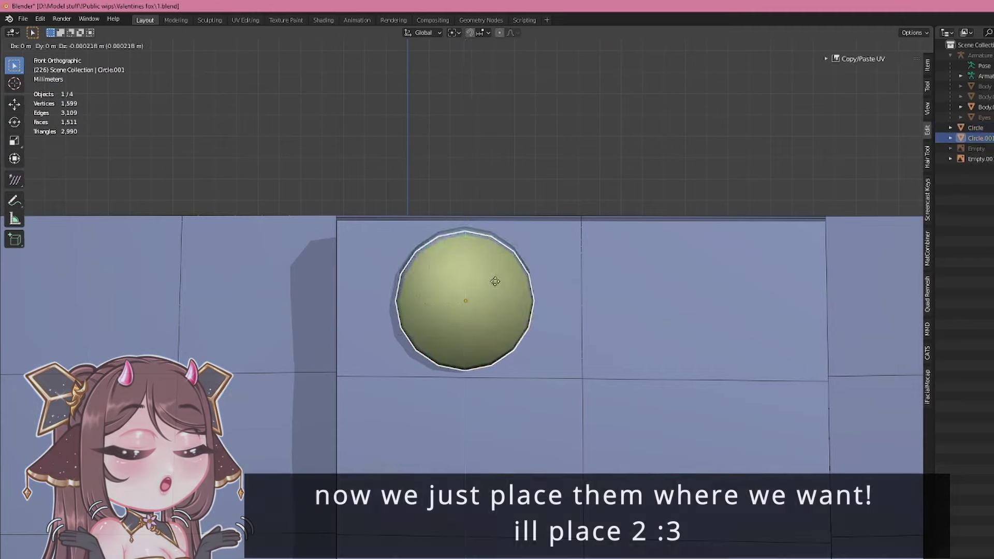
pyautogui.press('z')
pyautogui.click(492, 443)
pyautogui.moveTo(492, 444); pyautogui.dragTo(661, 390, button='middle')
pyautogui.press('KP_1')
pyautogui.hotkey('alt', 'shift', 'z')
pyautogui.hotkey('alt', 'shift', 'z')
pyautogui.scroll(-5, 533, 347)
# - Scale both buttons together, reposition them on the fly strip and move them along Y against its surface
pyautogui.keyDown('shift'); pyautogui.click(451, 333); pyautogui.keyUp('shift')
pyautogui.press('s')
pyautogui.click(511, 309)
pyautogui.press('g')
pyautogui.click(555, 366)
pyautogui.press('g')
pyautogui.press('y')
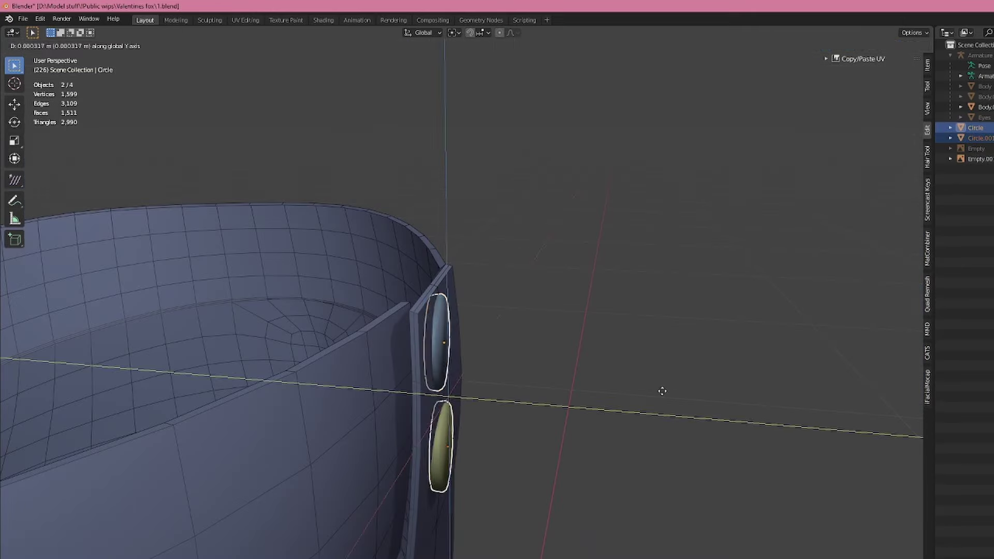
pyautogui.click(661, 390)
# - Rotate the lower button in side view to match the slope of the fly strip
pyautogui.press('Tab')
pyautogui.press('Tab')
pyautogui.click(457, 443)
pyautogui.click(616, 376)
pyautogui.press('ctrl+KP_3')
pyautogui.press('r')
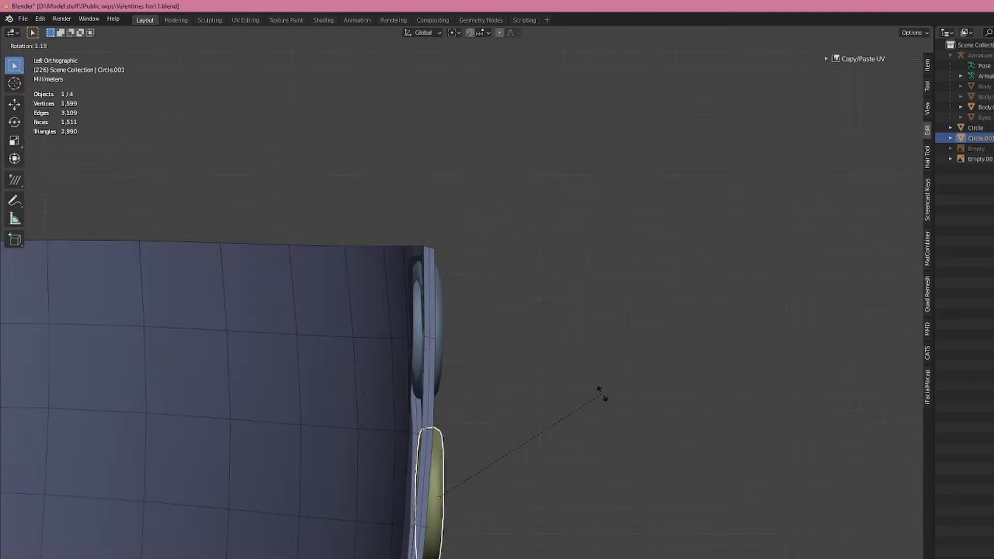
pyautogui.click(597, 401)
# - Scale both buttons down slightly and lower them along Z on the fly strip
pyautogui.press('KP_1')
pyautogui.scroll(-3, 551, 399)
pyautogui.scroll(4, 512, 362)
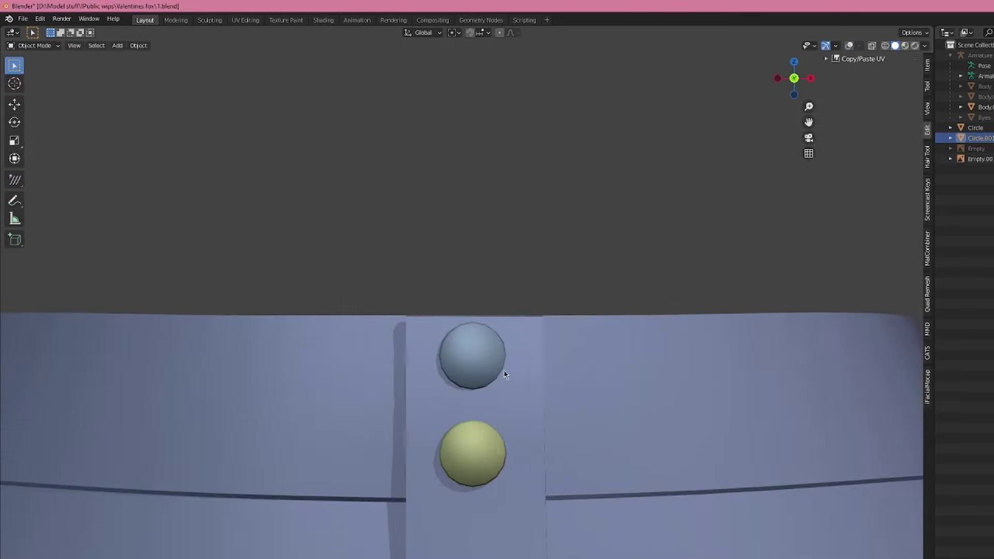
pyautogui.keyDown('shift'); pyautogui.click(542, 304); pyautogui.keyUp('shift')
pyautogui.click(572, 292)
pyautogui.press('g')
pyautogui.press('z')
pyautogui.scroll(-12, 562, 326)
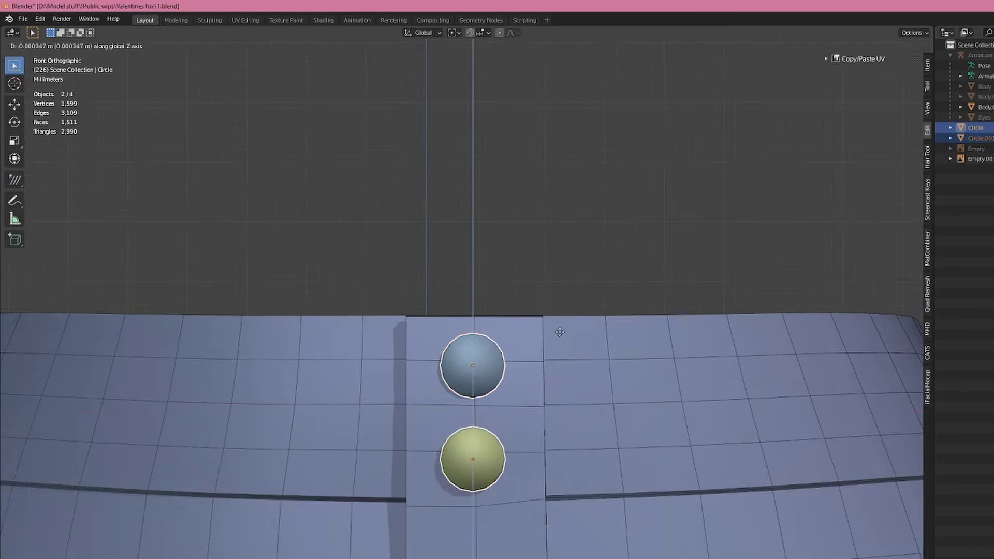
pyautogui.click(559, 333)
pyautogui.click(559, 305)
# - Join the two buttons into one object and open its mesh for editing
pyautogui.scroll(5, 510, 391)
pyautogui.moveTo(509, 391); pyautogui.dragTo(549, 406, button='middle')
pyautogui.scroll(4, 474, 384)
pyautogui.press('Tab')
pyautogui.press('Tab')
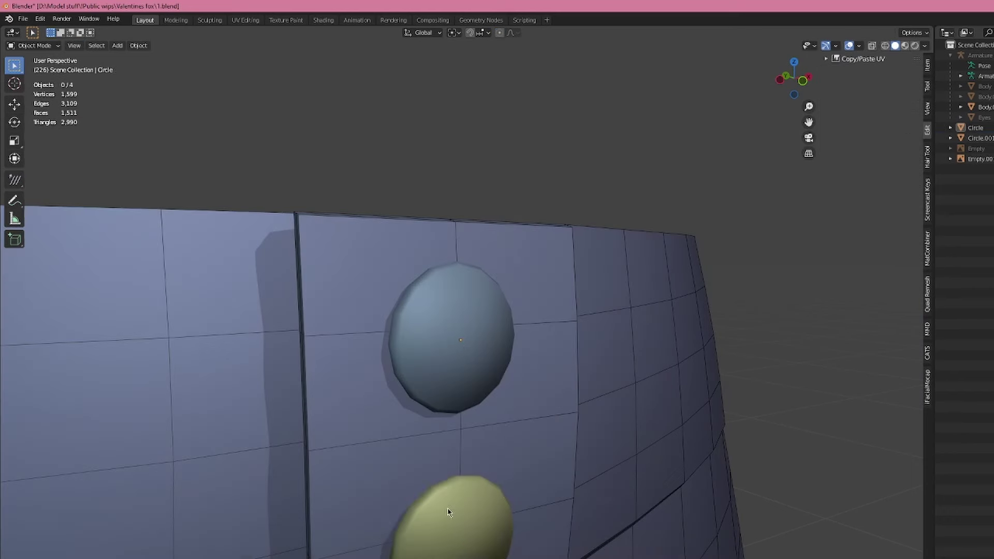
pyautogui.hotkey('ctrl', 'j')
pyautogui.press('Tab')
# - Dissolve the extra edge loop around the side of each button
pyautogui.moveTo(393, 414); pyautogui.dragTo(463, 409, button='middle')
pyautogui.scroll(2, 463, 409)
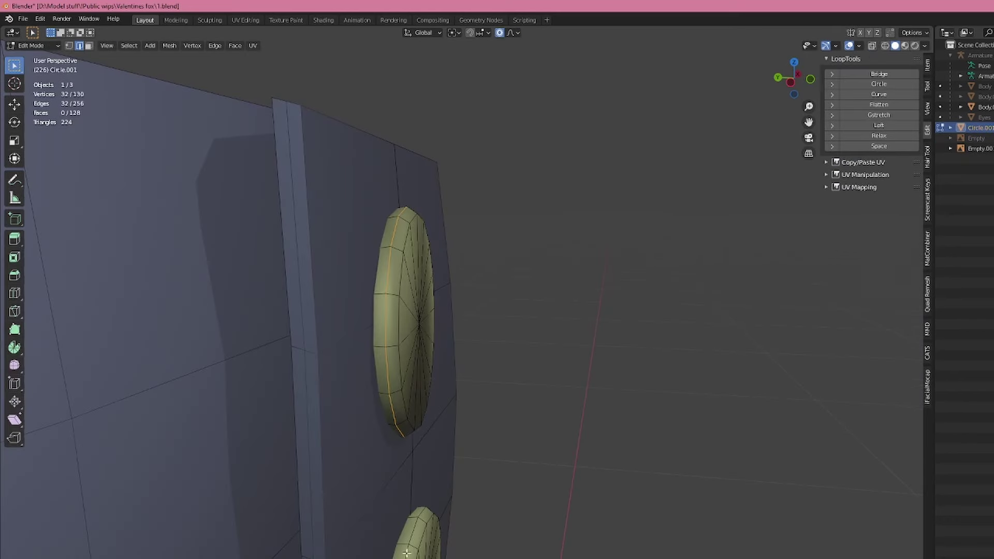
pyautogui.keyDown('alt'); pyautogui.click(407, 552); pyautogui.keyUp('alt')
pyautogui.hotkey('ctrl', 'x')
# - Mark the front rim edge loops of both buttons as sharp
pyautogui.moveTo(445, 448); pyautogui.dragTo(430, 437, button='middle')
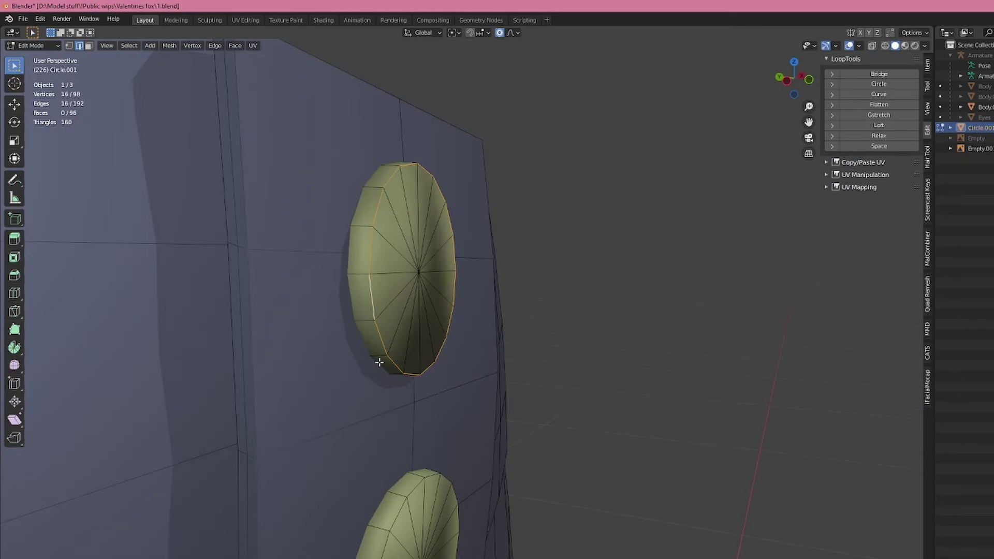
pyautogui.rightClick(665, 428)
pyautogui.click(666, 428)
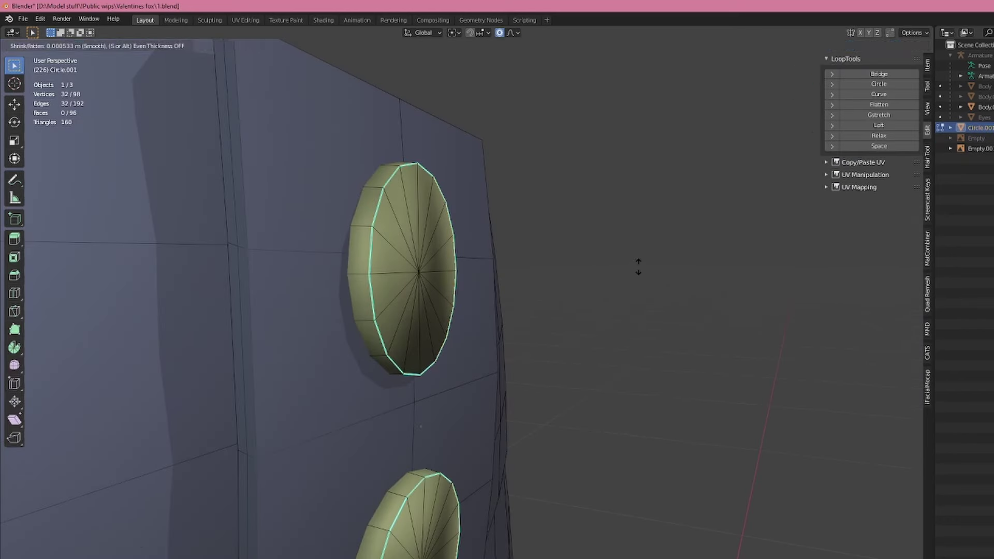
# - Set the pivot point to individual origins, fatten the buttons' front rims and scale their edge loops to about 0.89
pyautogui.click(453, 32)
pyautogui.click(482, 68)
pyautogui.hotkey('alt', 'z')
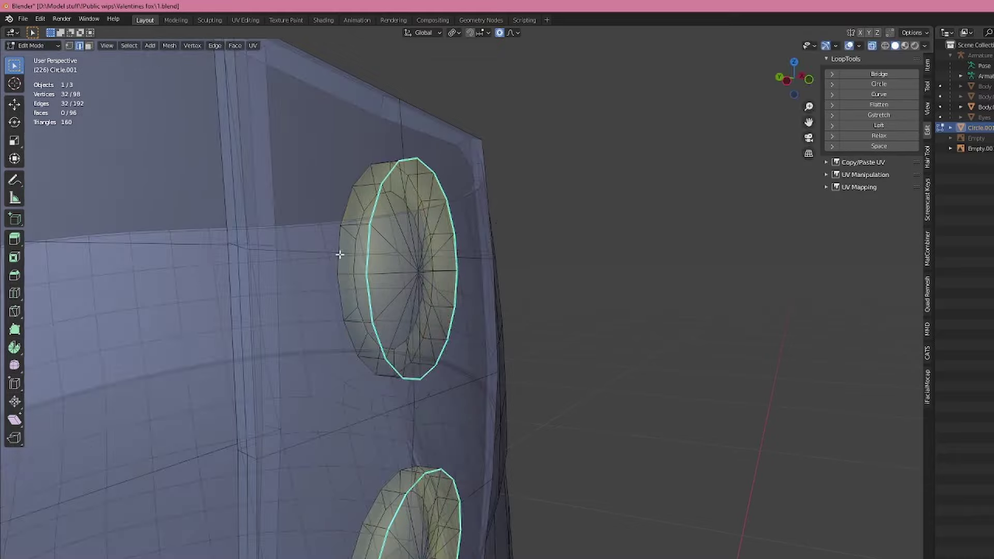
pyautogui.hotkey('alt', 'z')
pyautogui.hotkey('alt', 's')
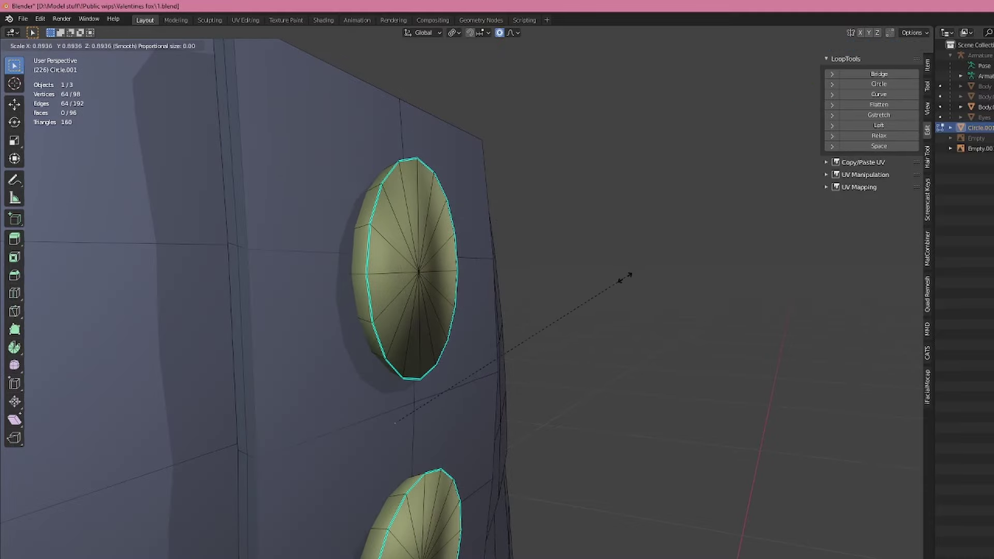
pyautogui.click(625, 277)
pyautogui.moveTo(525, 359); pyautogui.dragTo(378, 335, button='middle')
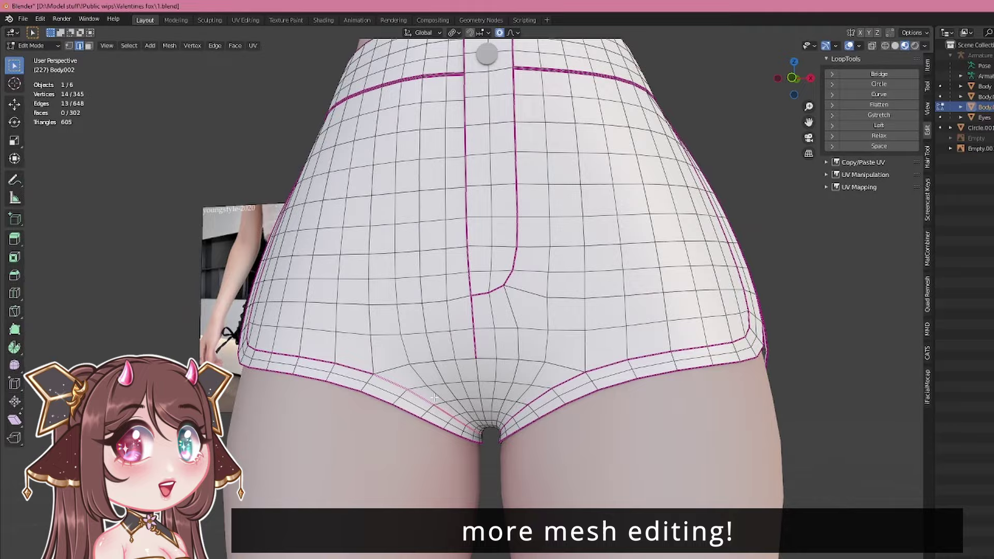
# - Add vertical loop cuts through the shorts' front on both sides of the fly, running down toward the crotch
pyautogui.moveTo(434, 397); pyautogui.dragTo(455, 424, button='middle')
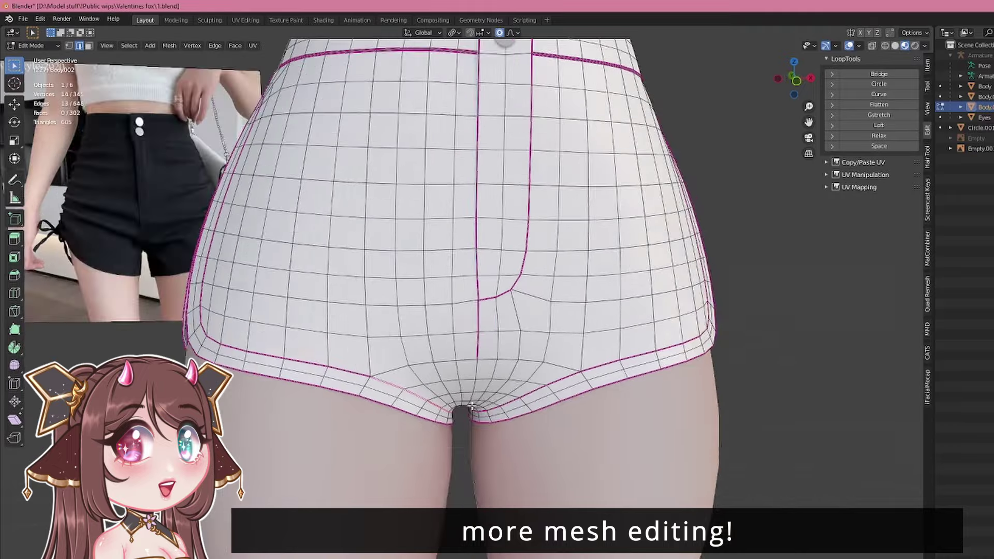
pyautogui.press('KP_1')
pyautogui.scroll(3, 477, 352)
pyautogui.hotkey('ctrl', 'r')
pyautogui.click(368, 354)
pyautogui.click(476, 352)
pyautogui.scroll(-3, 476, 351)
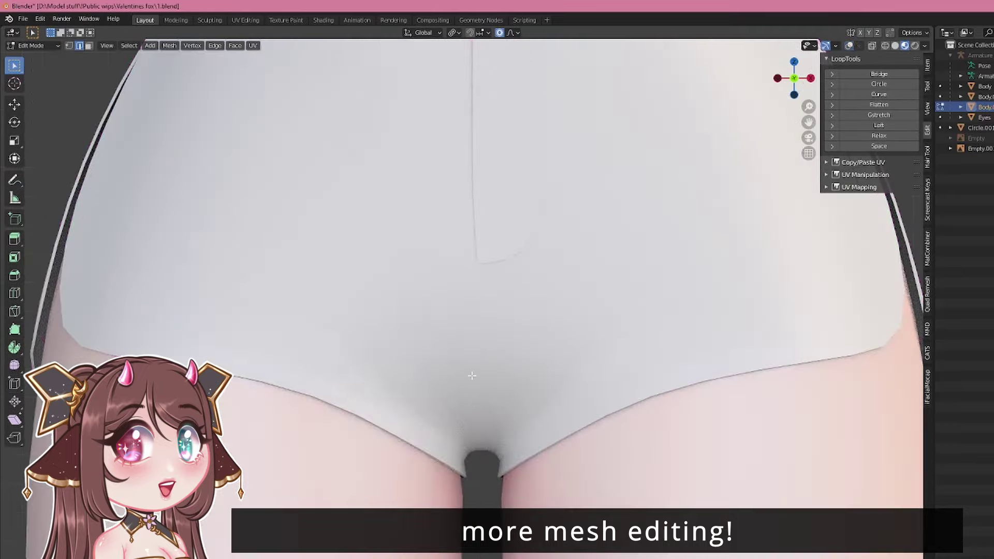
pyautogui.click(521, 455)
pyautogui.rightClick(521, 455)
pyautogui.hotkey('alt', 'z')
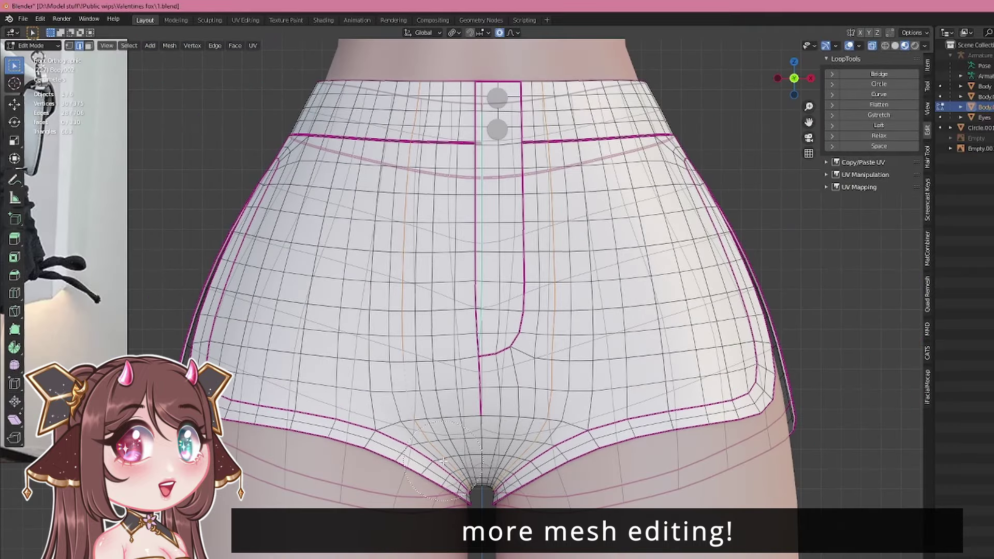
# - Dissolve the added vertical edge loops on both sides of the shorts' front fly
pyautogui.moveTo(443, 461); pyautogui.dragTo(512, 460, button='middle')
pyautogui.rightClick(512, 460)
pyautogui.hotkey('alt', 'z')
pyautogui.hotkey('ctrl', 'x')
# - Turn on X-axis mesh mirroring and edge-slide the selected edge loop beside the crotch
pyautogui.keyDown('alt'); pyautogui.click(531, 436); pyautogui.keyUp('alt')
pyautogui.click(860, 33)
pyautogui.press('g')
pyautogui.press('g')
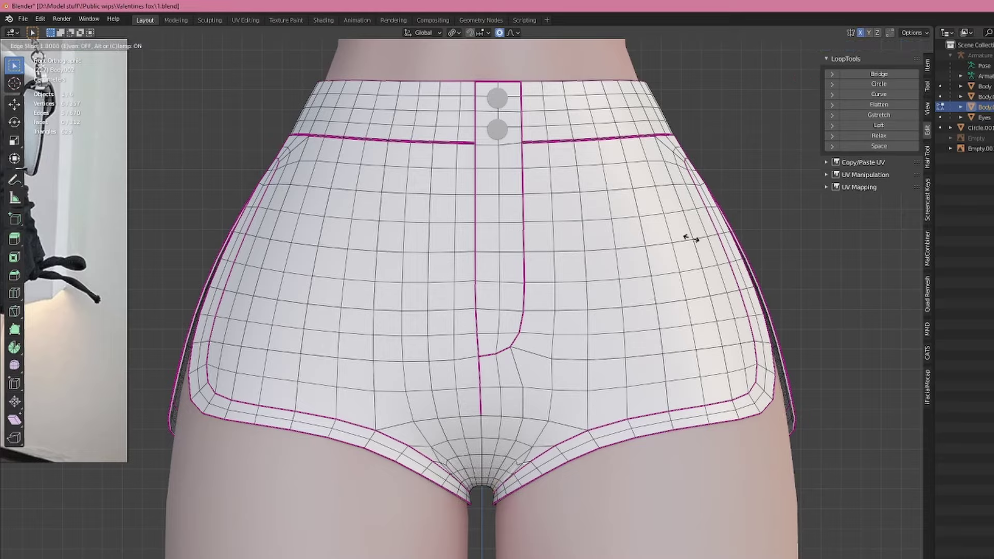
pyautogui.click(691, 238)
# - Slide the short edge loop at the crotch hem, and merge the two vertices of the edge above the back leg hem
pyautogui.scroll(2, 542, 379)
pyautogui.keyDown('alt'); pyautogui.keyDown('shift'); pyautogui.click(437, 449); pyautogui.keyUp('shift'); pyautogui.keyUp('alt')
pyautogui.press('z')
pyautogui.keyDown('shift'); pyautogui.moveTo(609, 365); pyautogui.dragTo(601, 387, button='middle'); pyautogui.keyUp('shift')
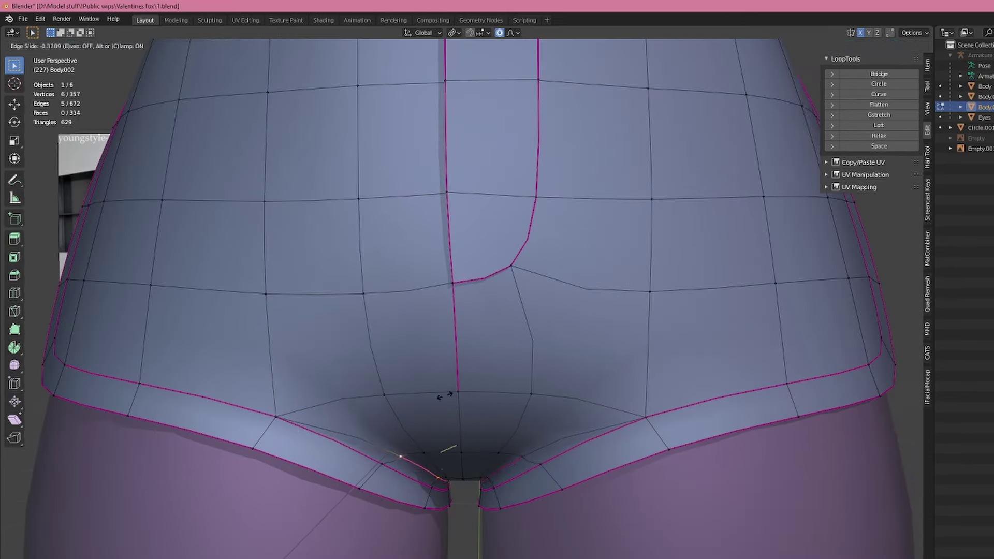
pyautogui.click(444, 396)
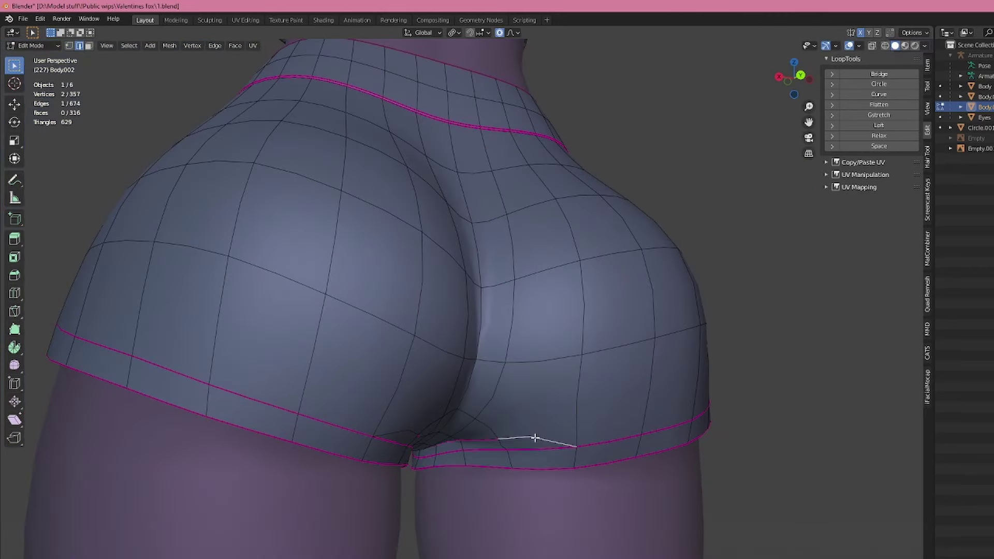
pyautogui.press('m')
pyautogui.press('Return')
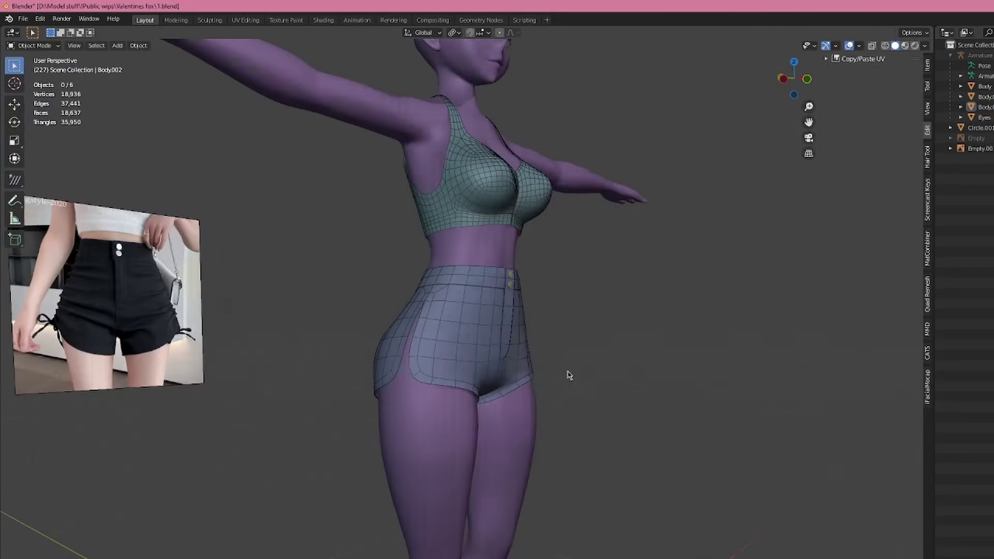
pyautogui.moveTo(567, 375); pyautogui.dragTo(466, 379, button='middle')
pyautogui.hotkey('shift', 'alt', 'z')
pyautogui.press('KP_1')
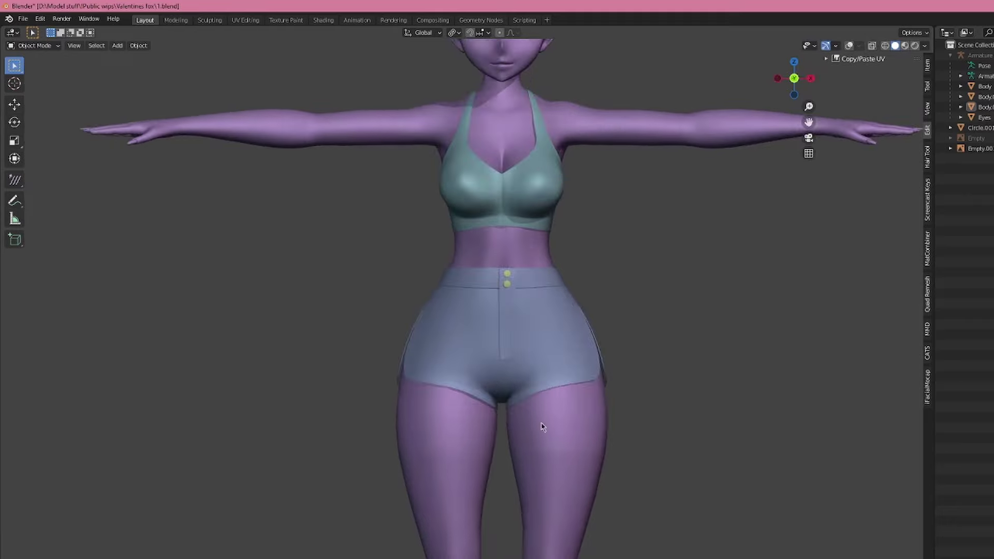
pyautogui.hotkey('shift', 'alt', 'z')
pyautogui.keyDown('alt'); pyautogui.moveTo(573, 454); pyautogui.dragTo(526, 381, button='middle'); pyautogui.keyUp('alt')
pyautogui.hotkey('shift', 'a')
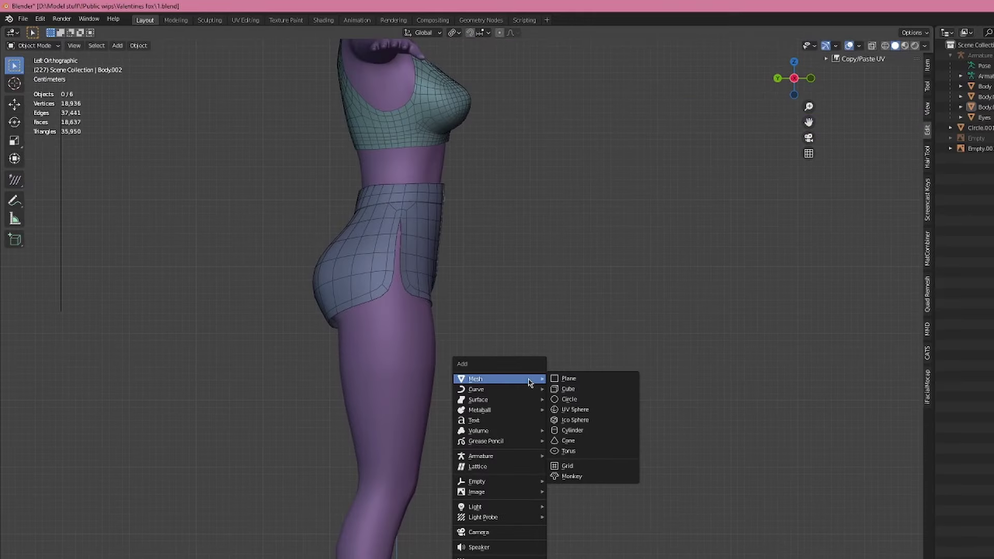
# - Duplicate a face of the shorts beside the side slit and move the copy outward from the body
pyautogui.click(431, 257)
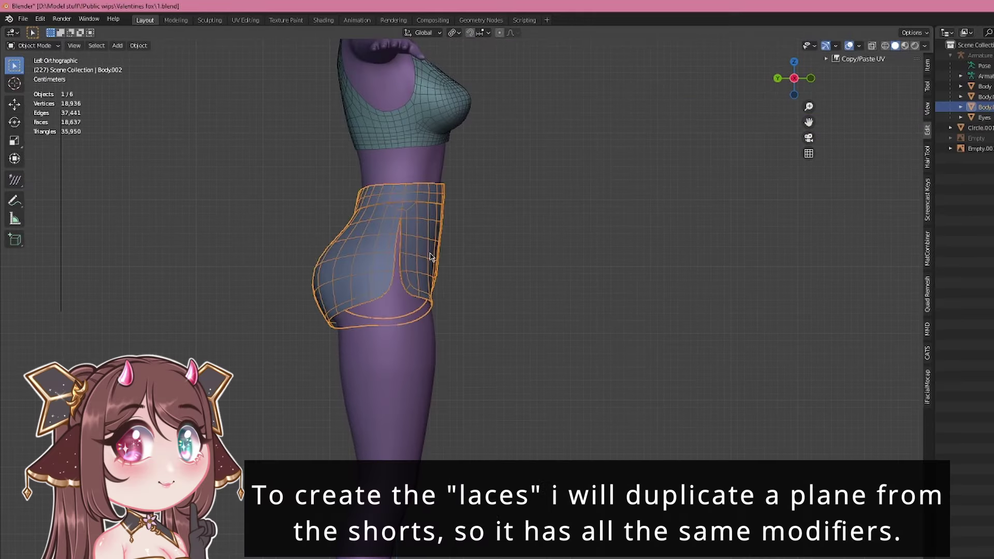
pyautogui.keyDown('shift'); pyautogui.moveTo(430, 257); pyautogui.dragTo(489, 310, button='middle'); pyautogui.keyUp('shift')
pyautogui.scroll(5, 492, 370)
pyautogui.press('Tab')
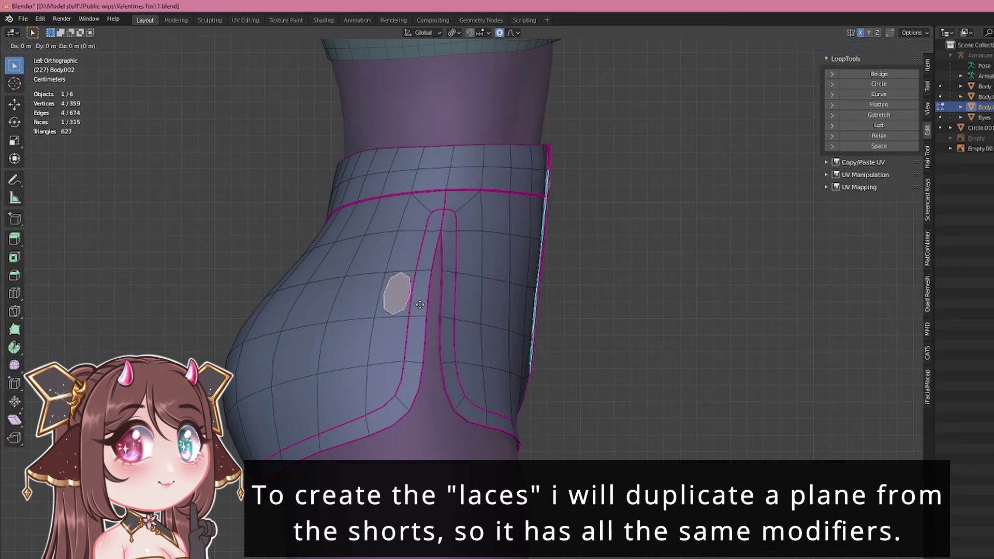
pyautogui.press('KP_1')
pyautogui.press('g')
pyautogui.click(442, 293)
pyautogui.press('ctrl+KP_3')
pyautogui.keyDown('shift'); pyautogui.moveTo(468, 304); pyautogui.dragTo(523, 368, button='middle'); pyautogui.keyUp('shift')
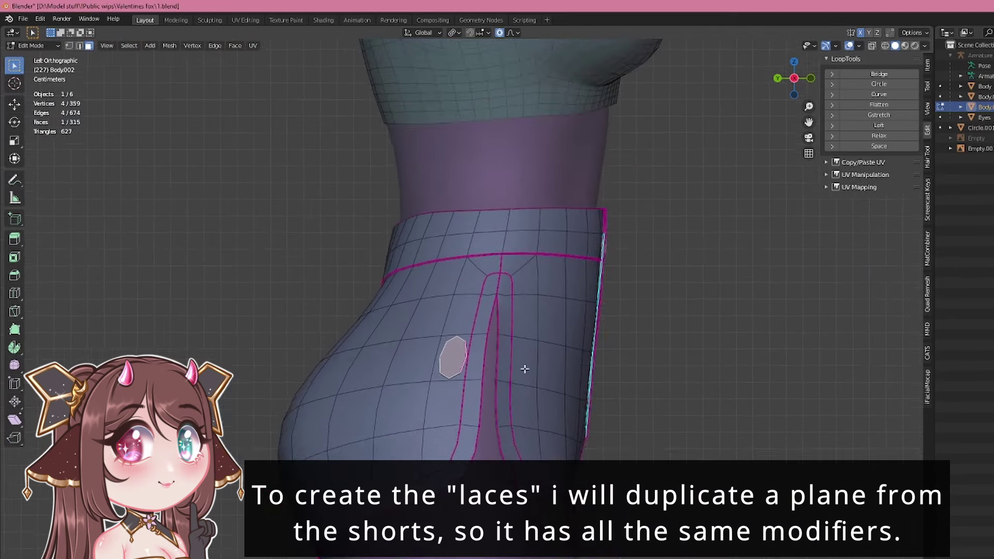
# - Scale the duplicated face and separate it from the shorts into its own object
pyautogui.scroll(2, 466, 378)
pyautogui.press('s')
pyautogui.click(472, 285)
pyautogui.press('p')
pyautogui.click(590, 328)
pyautogui.press('Tab')
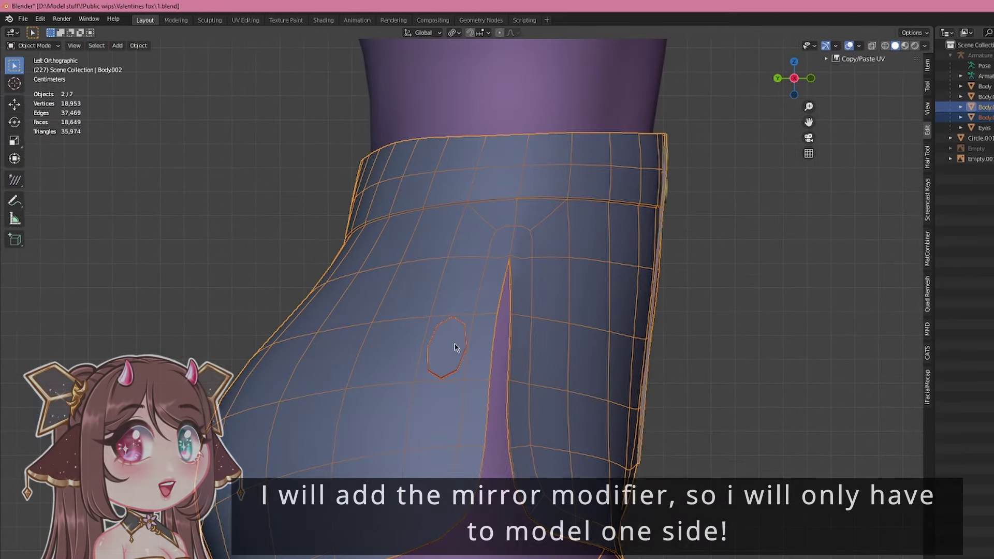
# - Select only the separated face object and add a Mirror modifier to it
pyautogui.click(448, 345)
pyautogui.hotkey('ctrl', 'a')
pyautogui.click(724, 344)
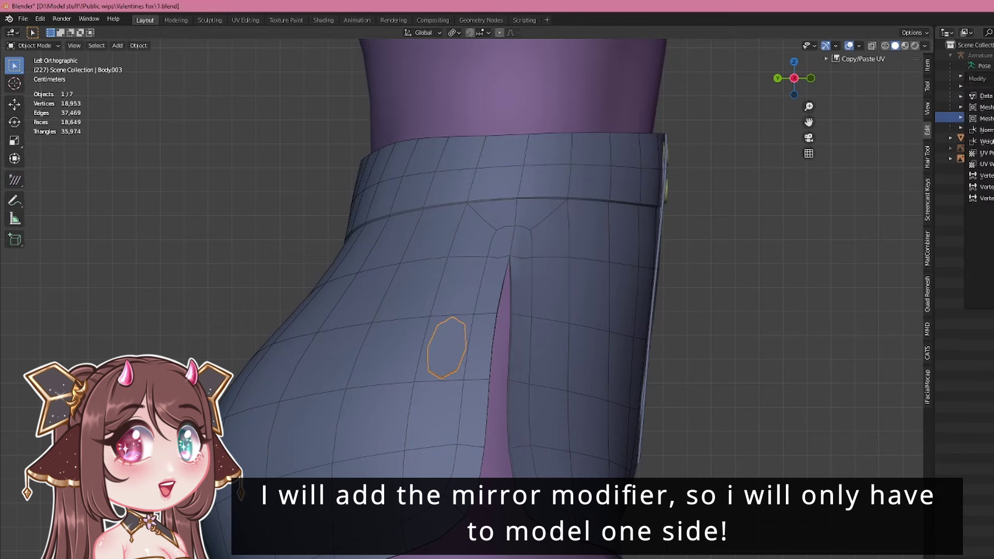
# - Scale down the lace face and set the crease of its edge facing the slit to -1
pyautogui.press('Tab')
pyautogui.scroll(2, 412, 260)
pyautogui.press('s')
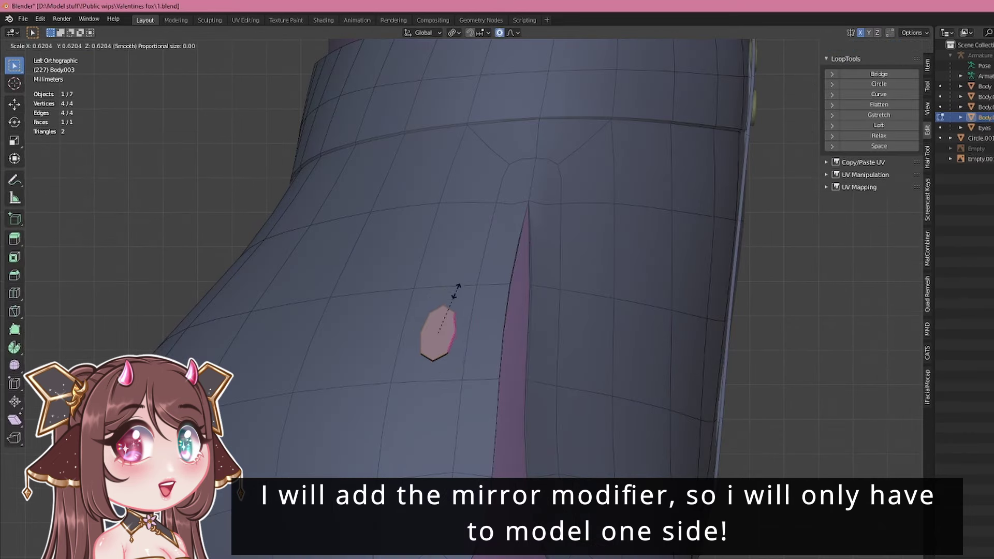
pyautogui.click(460, 313)
pyautogui.scroll(2, 531, 274)
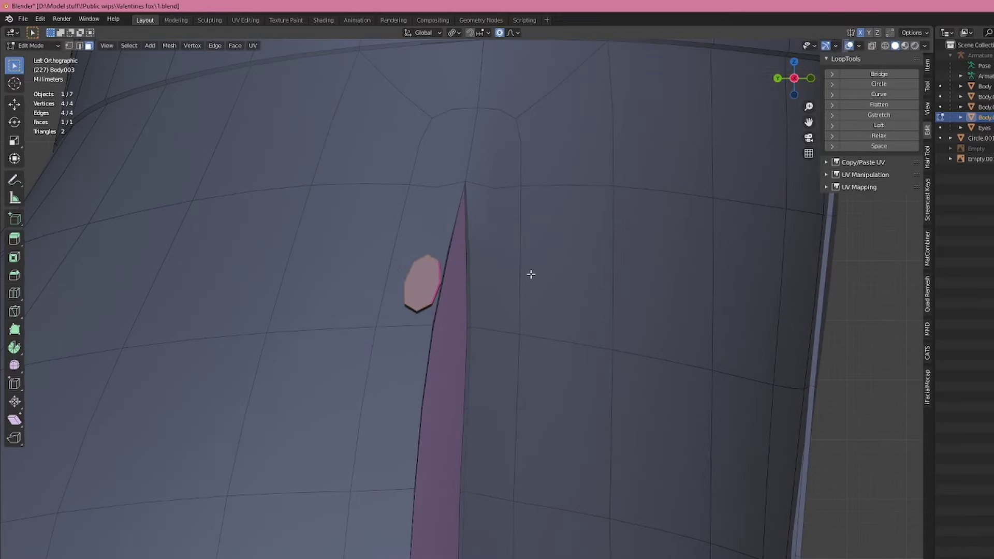
pyautogui.hotkey('shift', 'e')
pyautogui.write('-1')
pyautogui.press('Return')
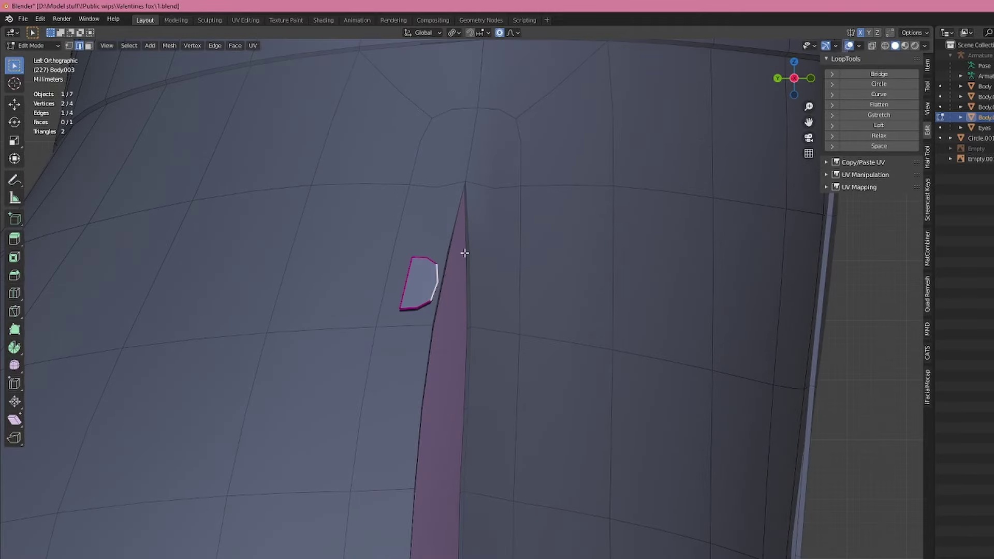
# - Extrude the lace face's front edge across the slit and scale the whole strip
pyautogui.press('e')
pyautogui.click(523, 286)
pyautogui.press('a')
pyautogui.press('s')
pyautogui.click(518, 261)
pyautogui.moveTo(518, 261); pyautogui.dragTo(488, 289, button='middle')
pyautogui.click(488, 407)
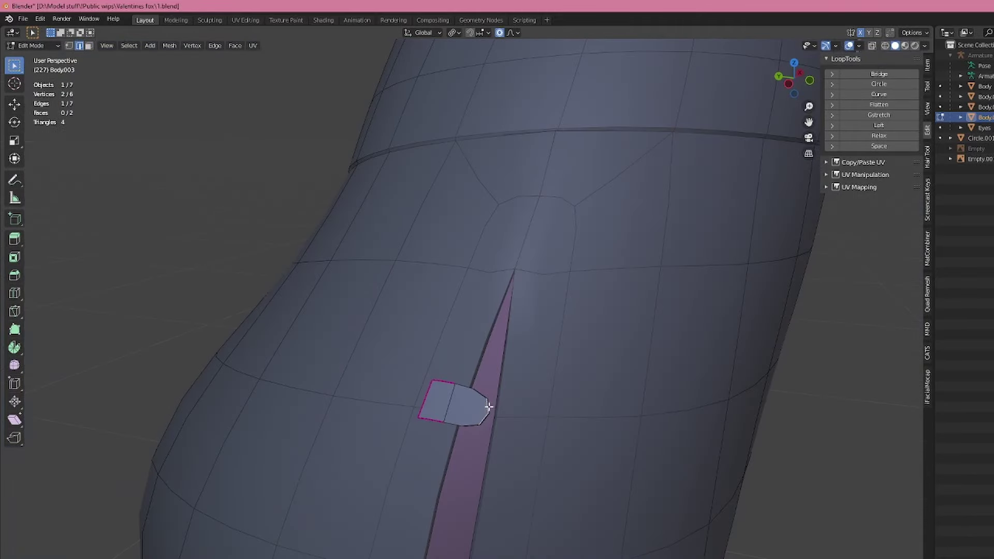
# - Rotate the strip's extruded end edge about Z and reposition its vertices across the slit
pyautogui.press('r')
pyautogui.press('z')
pyautogui.moveTo(468, 384)
pyautogui.mouseDown(button='middle')
pyautogui.moveTo(483, 381)
pyautogui.moveTo(377, 380)
pyautogui.moveTo(550, 399)
pyautogui.moveTo(457, 379)
pyautogui.moveTo(484, 395)
pyautogui.moveTo(406, 339)
pyautogui.moveTo(445, 279)
pyautogui.moveTo(395, 341)
pyautogui.moveTo(492, 326)
pyautogui.moveTo(413, 317)
pyautogui.moveTo(391, 346)
pyautogui.moveTo(297, 349)
pyautogui.moveTo(473, 328)
pyautogui.mouseUp(button='middle')
pyautogui.click(484, 382)
pyautogui.click(365, 390)
pyautogui.keyDown('shift'); pyautogui.click(334, 371); pyautogui.keyUp('shift')
pyautogui.press('g')
pyautogui.hotkey('alt', 'z')
pyautogui.hotkey('alt', 'z')
pyautogui.press('Tab')
pyautogui.hotkey('alt', 'shift', 'z')
pyautogui.press('KP_1')
pyautogui.hotkey('alt', 'shift', 'z')
# - Move individual corner vertices of the lace strips along X to fit them behind the slit edges
pyautogui.click(538, 284)
pyautogui.press('Tab')
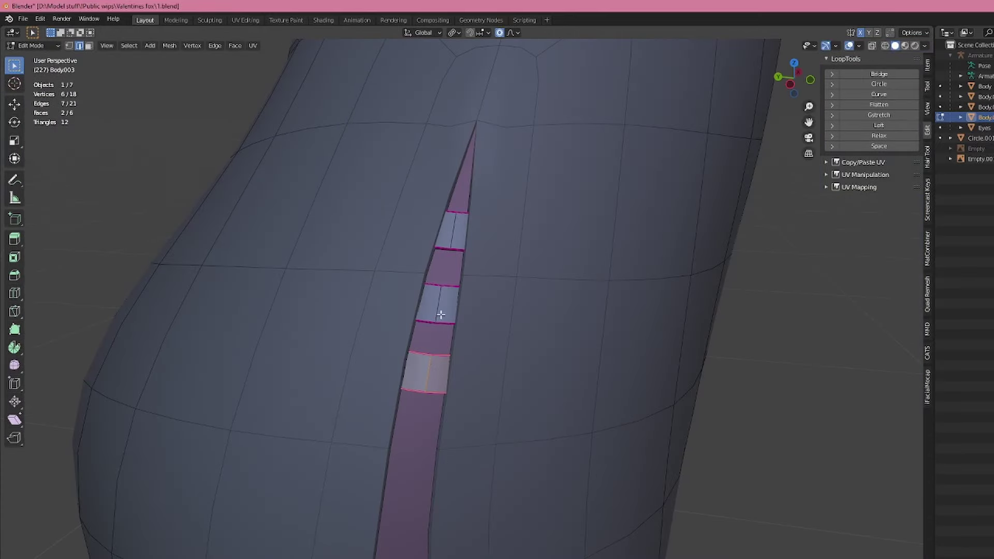
pyautogui.hotkey('alt', 'z')
pyautogui.press('1')
pyautogui.moveTo(482, 373); pyautogui.dragTo(406, 388, button='middle')
pyautogui.press('g')
pyautogui.press('x')
pyautogui.click(405, 388)
pyautogui.click(357, 355)
pyautogui.hotkey('alt', 'z')
pyautogui.press('g')
pyautogui.press('x')
pyautogui.click(342, 320)
pyautogui.hotkey('alt', 'z')
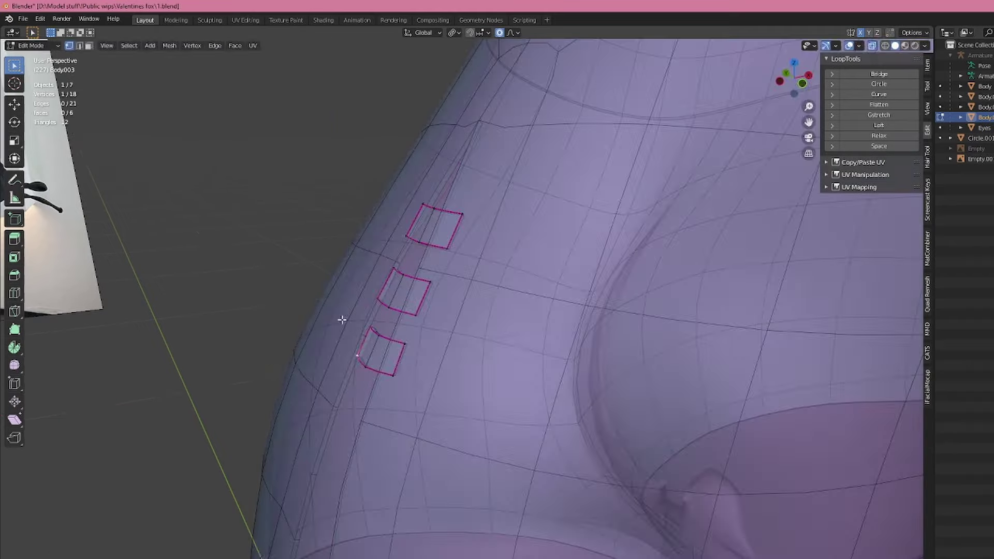
# - Duplicate the lowest lace strip farther down the slit as a fourth strip and adjust its corner vertex
pyautogui.press('l')
pyautogui.moveTo(342, 319); pyautogui.dragTo(432, 317, button='middle')
pyautogui.hotkey('alt', 'z')
pyautogui.hotkey('shift', 'd')
pyautogui.click(424, 386)
pyautogui.moveTo(425, 385); pyautogui.dragTo(440, 269, button='middle')
pyautogui.click(414, 352)
pyautogui.press('g')
# - Duplicate the fourth lace strip below itself as a fifth strip and reposition its vertex at the slit edge
pyautogui.press('l')
pyautogui.hotkey('shift', 'd')
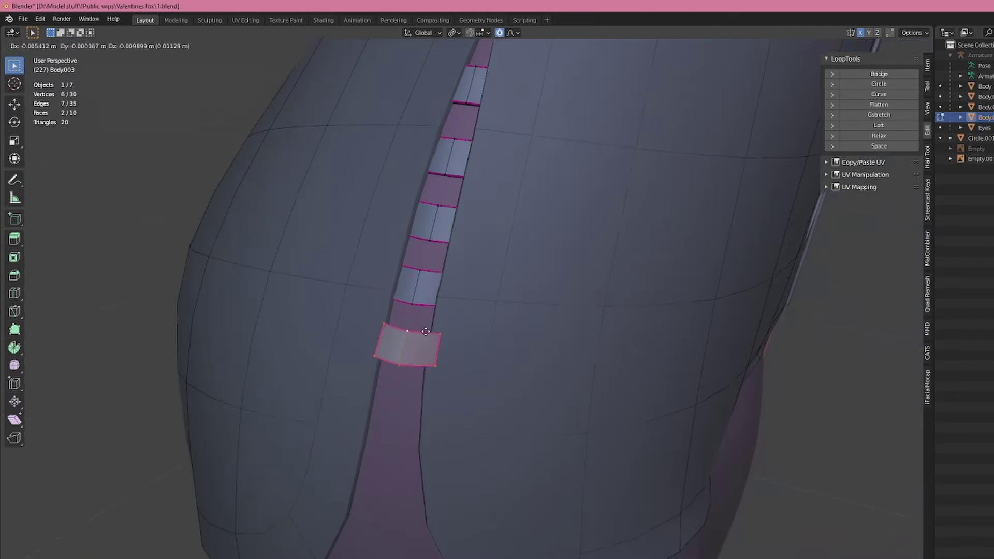
pyautogui.click(408, 333)
pyautogui.moveTo(435, 331); pyautogui.dragTo(537, 350, button='middle')
pyautogui.click(411, 325)
pyautogui.press('g')
pyautogui.moveTo(537, 350); pyautogui.dragTo(540, 351, button='middle')
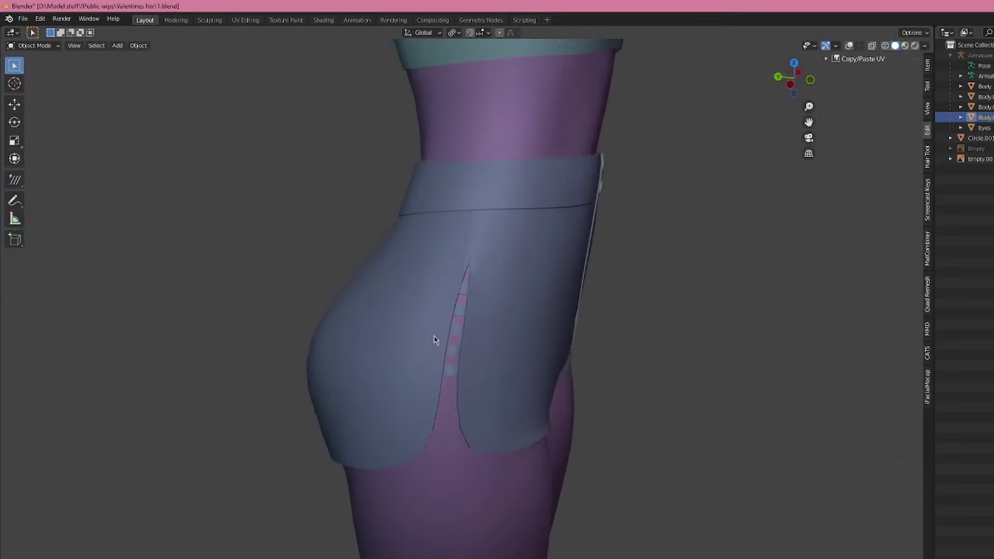
# - Inspect the lace strips and the shorts' mesh around the slit and waistband from both sides
pyautogui.moveTo(435, 337)
pyautogui.mouseDown(button='middle')
pyautogui.moveTo(384, 333)
pyautogui.moveTo(452, 343)
pyautogui.mouseUp(button='middle')
pyautogui.scroll(3, 492, 277)
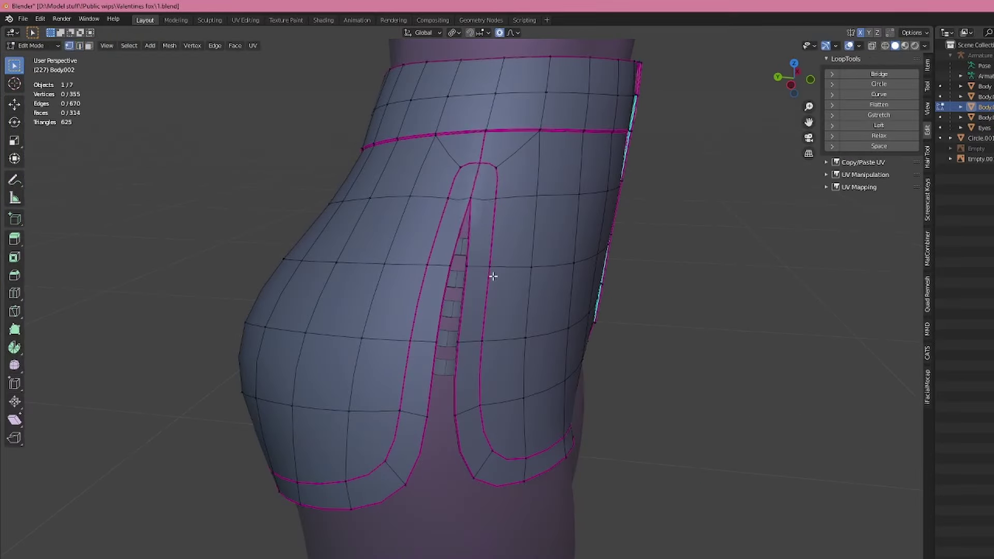
pyautogui.press('Tab')
pyautogui.scroll(3, 663, 269)
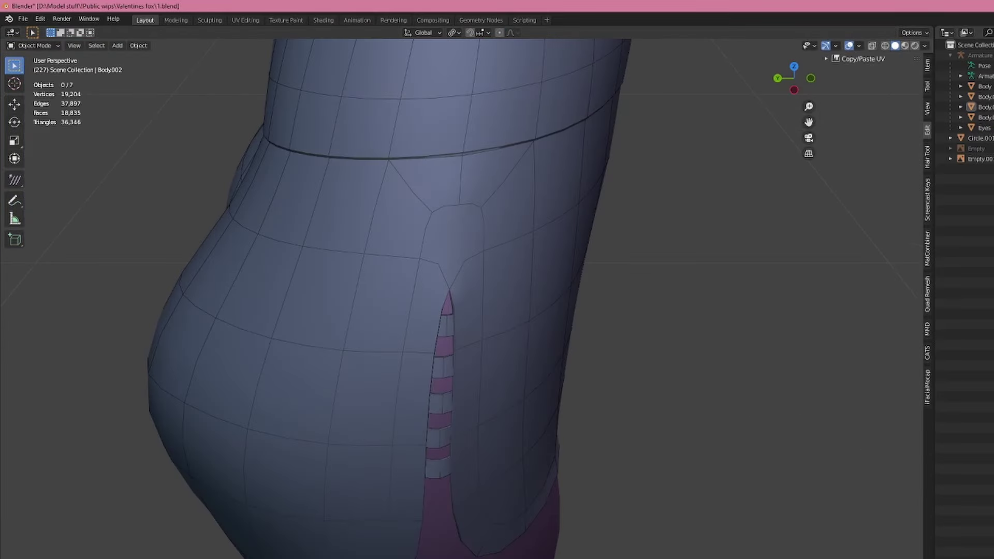
pyautogui.click(621, 243)
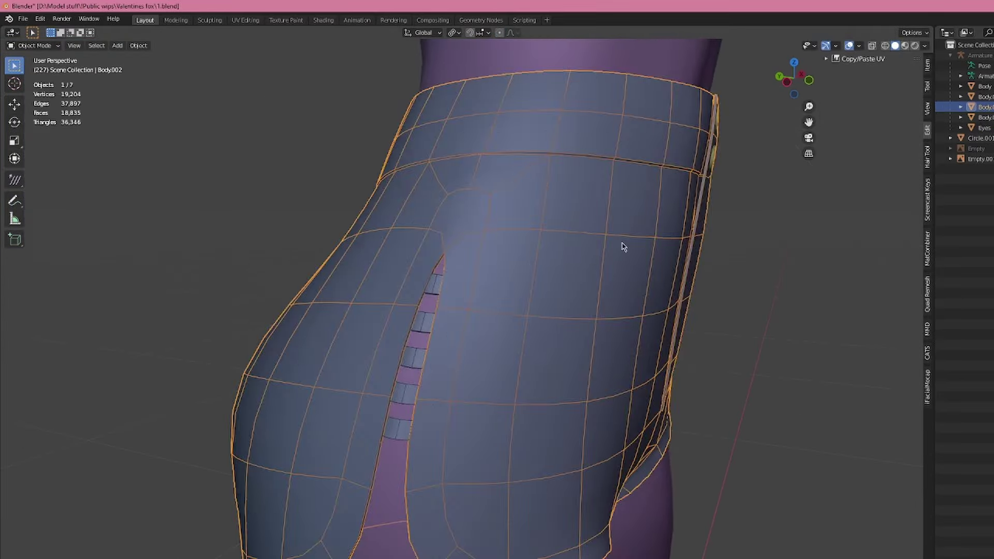
pyautogui.press('Tab')
pyautogui.click(512, 180)
pyautogui.moveTo(512, 179); pyautogui.dragTo(423, 255, button='middle')
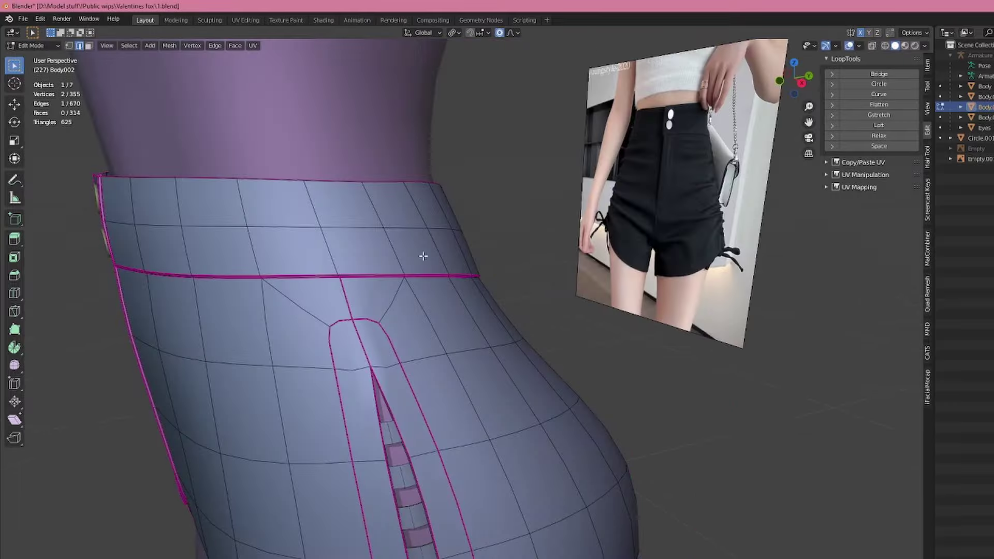
pyautogui.moveTo(349, 264); pyautogui.dragTo(625, 252, button='middle')
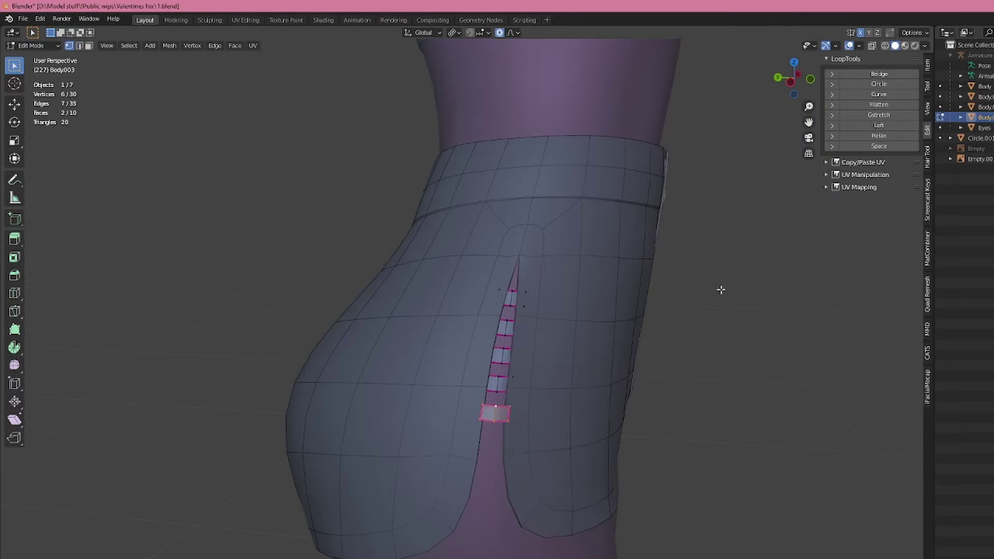
# - Duplicate the fifth lace strip and place the copy below it as a sixth strip
pyautogui.scroll(4, 468, 311)
pyautogui.moveTo(721, 290); pyautogui.dragTo(403, 409, button='middle')
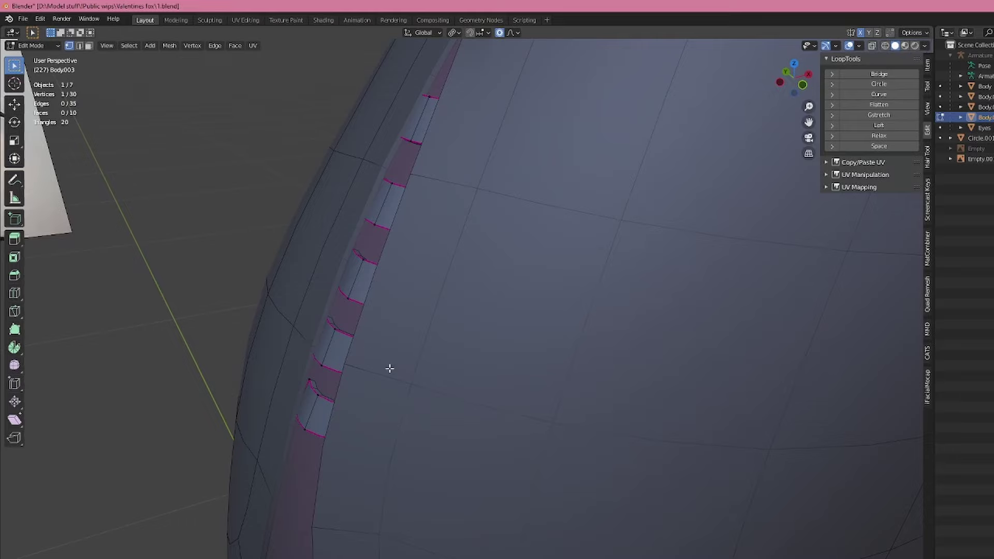
pyautogui.moveTo(390, 368); pyautogui.dragTo(390, 297, button='middle')
pyautogui.press('l')
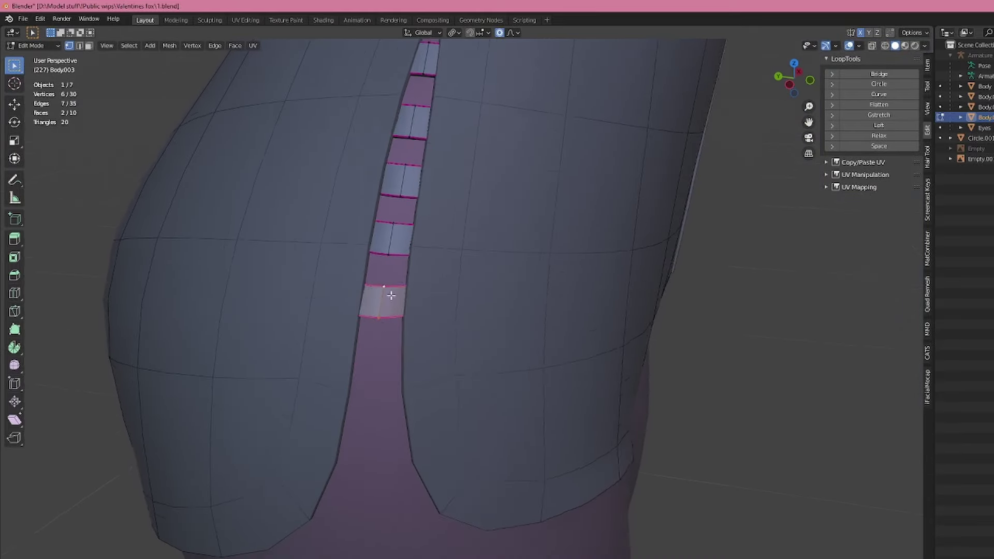
pyautogui.hotkey('shift', 'd')
pyautogui.click(383, 362)
# - Rotate the sixth lace strip, move it along X and adjust its corner vertices to the slit
pyautogui.press('r')
pyautogui.press('g')
pyautogui.press('x')
pyautogui.moveTo(413, 340); pyautogui.dragTo(437, 349, button='middle')
pyautogui.click(431, 347)
pyautogui.keyDown('alt'); pyautogui.click(419, 366); pyautogui.keyUp('alt')
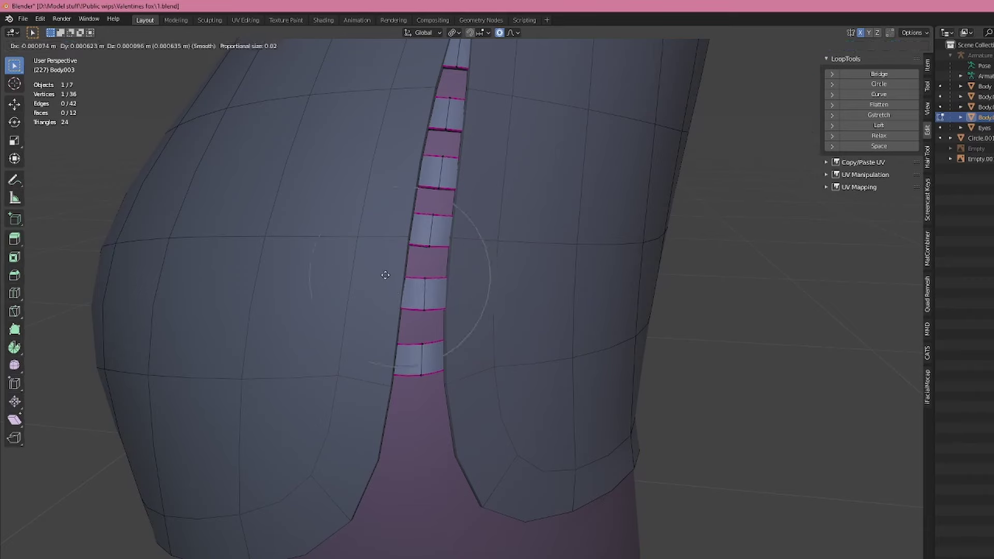
pyautogui.press('Escape')
# - Duplicate the sixth lace strip downward as a seventh strip and move its back corner vertex
pyautogui.press('l')
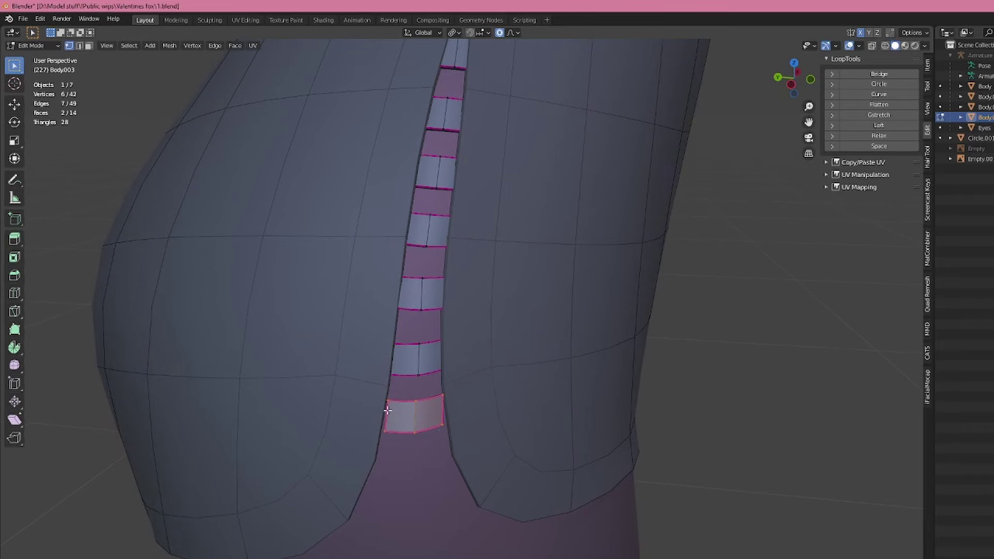
pyautogui.keyDown('alt'); pyautogui.click(388, 411); pyautogui.keyUp('alt')
pyautogui.press('g')
pyautogui.click(379, 411)
# - Adjust the rotation and position of the seventh strip's front edge and its back corner vertex
pyautogui.moveTo(378, 411); pyautogui.dragTo(413, 347, button='middle')
pyautogui.scroll(4, 290, 371)
pyautogui.press('g')
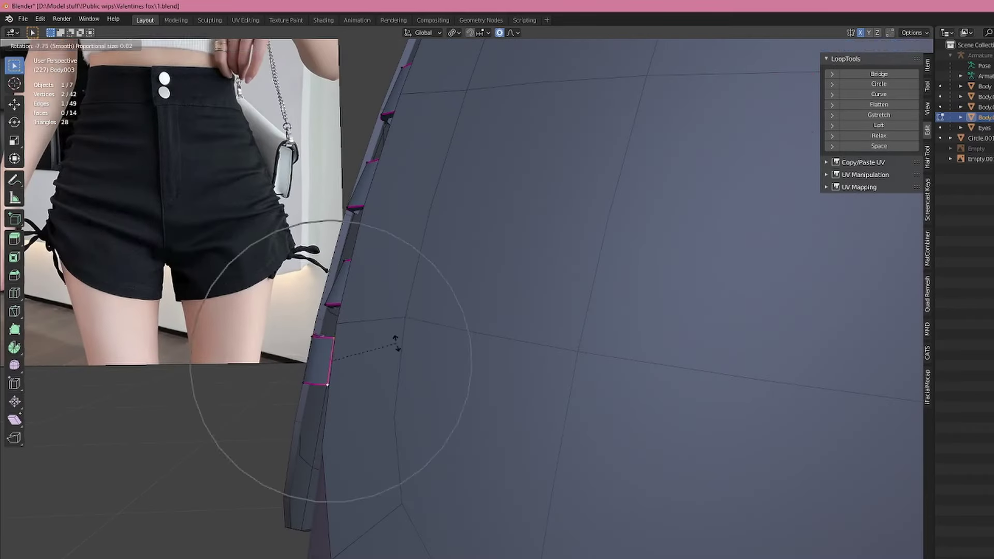
pyautogui.press('Escape')
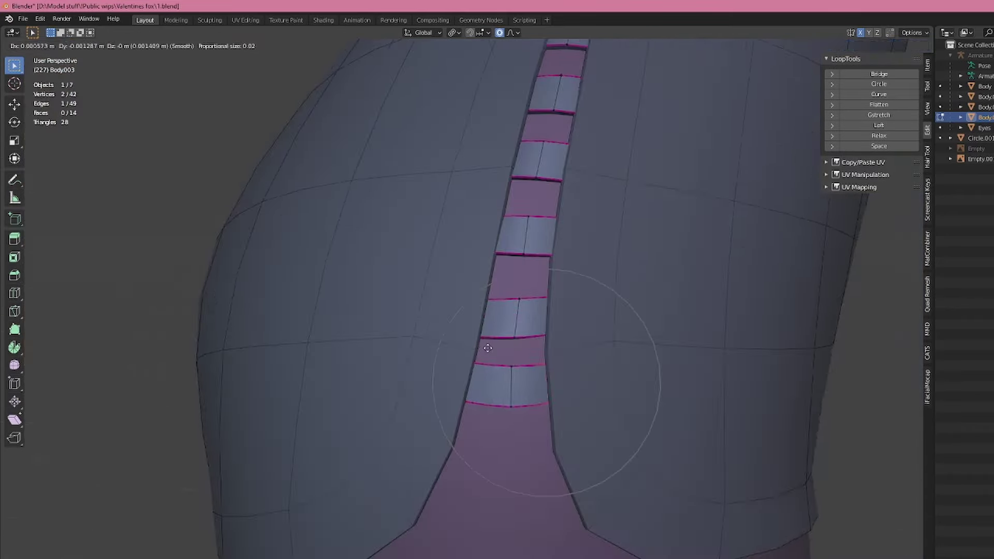
pyautogui.press('Escape')
pyautogui.moveTo(595, 362); pyautogui.dragTo(461, 393, button='middle')
pyautogui.click(462, 392)
pyautogui.press('g')
pyautogui.rightClick(476, 386)
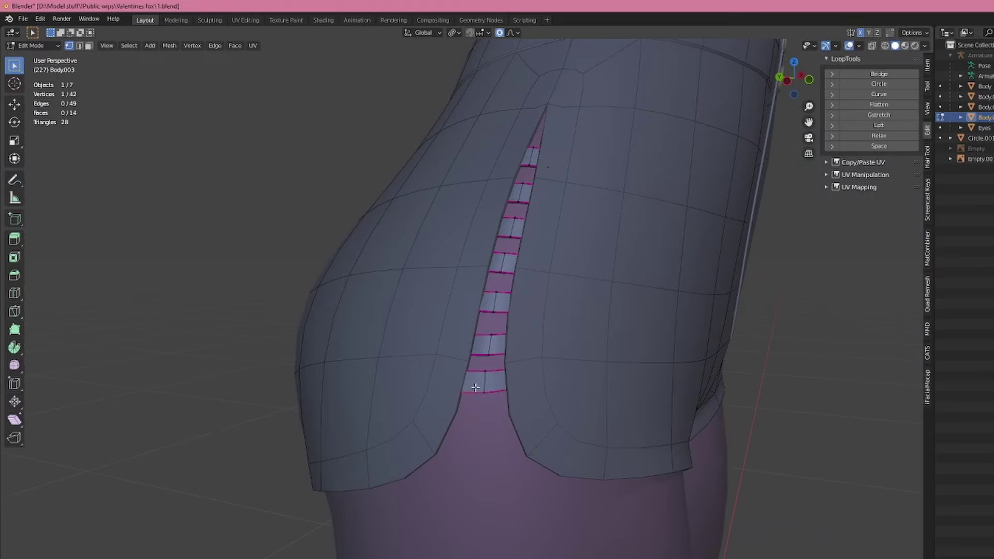
# - Check the lace strips on the shorts with overlays hidden, up close and from farther away
pyautogui.press('Tab')
pyautogui.hotkey('alt', 'shift', 'z')
pyautogui.moveTo(631, 382); pyautogui.dragTo(627, 423, button='middle')
pyautogui.scroll(2, 628, 424)
pyautogui.hotkey('alt', 'shift', 'z')
pyautogui.press('Tab')
pyautogui.press('g')
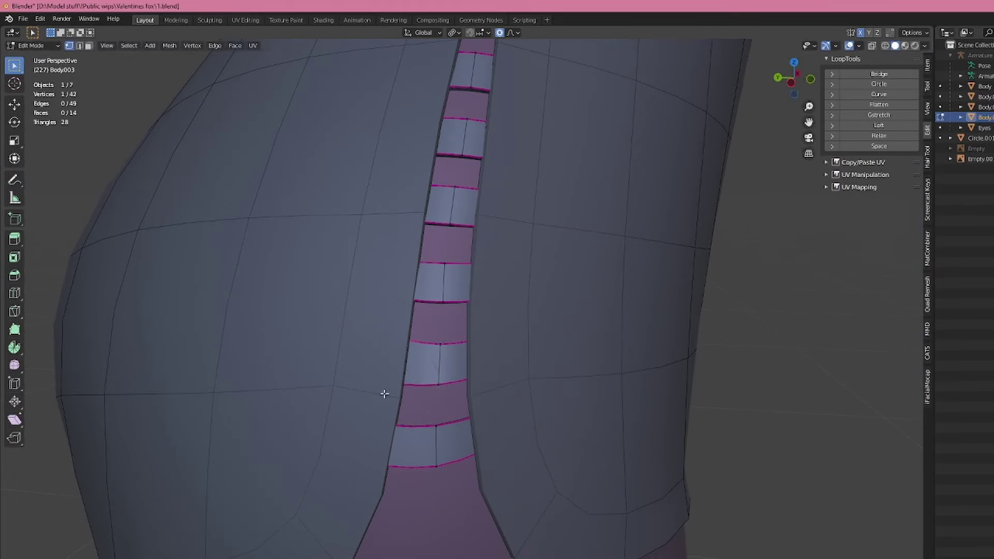
pyautogui.press('Tab')
pyautogui.scroll(-8, 537, 355)
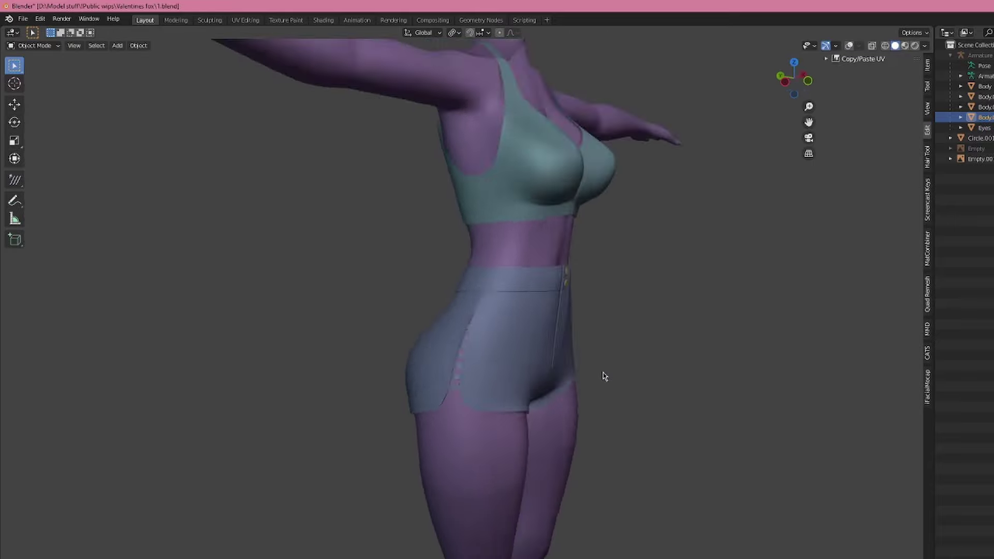
pyautogui.moveTo(603, 377); pyautogui.dragTo(440, 376, button='middle')
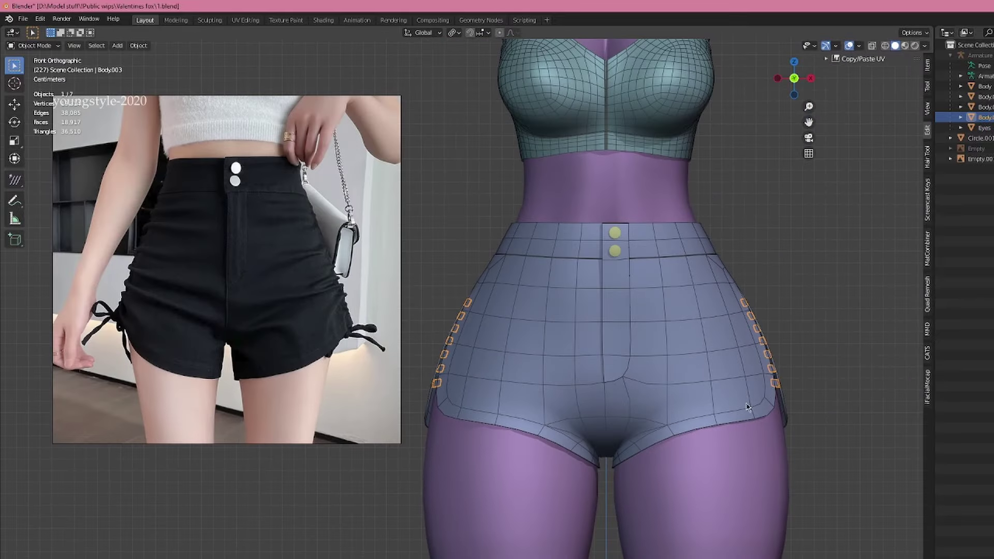
# - Add a path curve, scale it down and place it beside the shorts at the lower end of the side slit
pyautogui.hotkey('shift', 'a')
pyautogui.moveTo(569, 337)
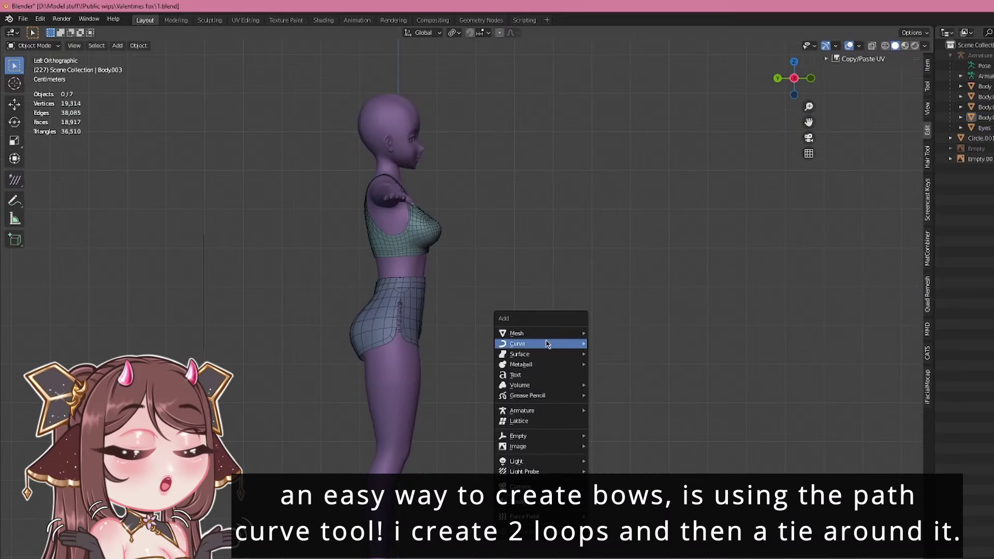
pyautogui.click(611, 388)
pyautogui.scroll(-3, 610, 388)
pyautogui.press('s')
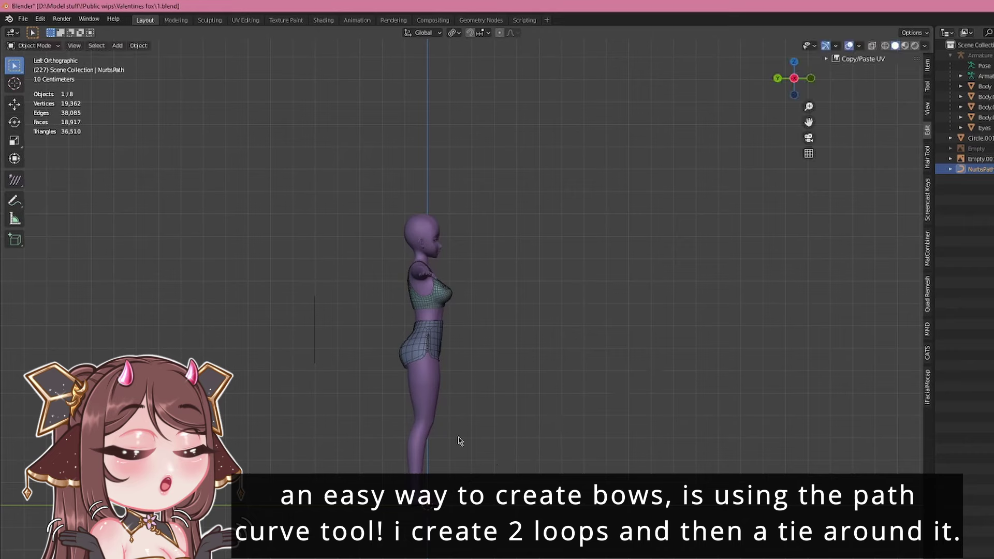
pyautogui.press('KP_1')
pyautogui.click(438, 315)
pyautogui.scroll(6, 438, 315)
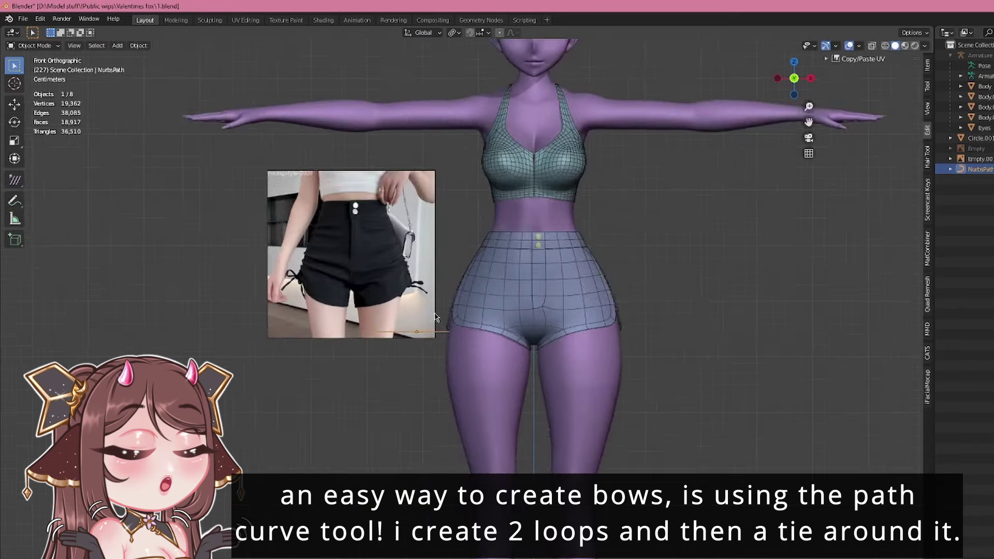
pyautogui.press('s')
pyautogui.click(400, 413)
pyautogui.press('g')
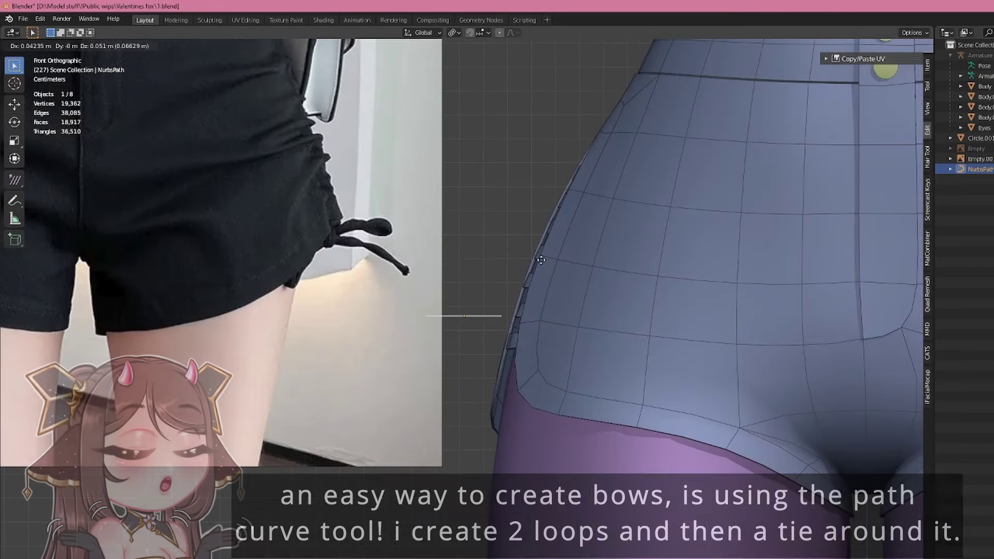
pyautogui.click(545, 262)
# - Change the transform pivot point and bend the path's control points into a narrow loop using proportional editing
pyautogui.press('Tab')
pyautogui.moveTo(402, 306); pyautogui.dragTo(446, 345)
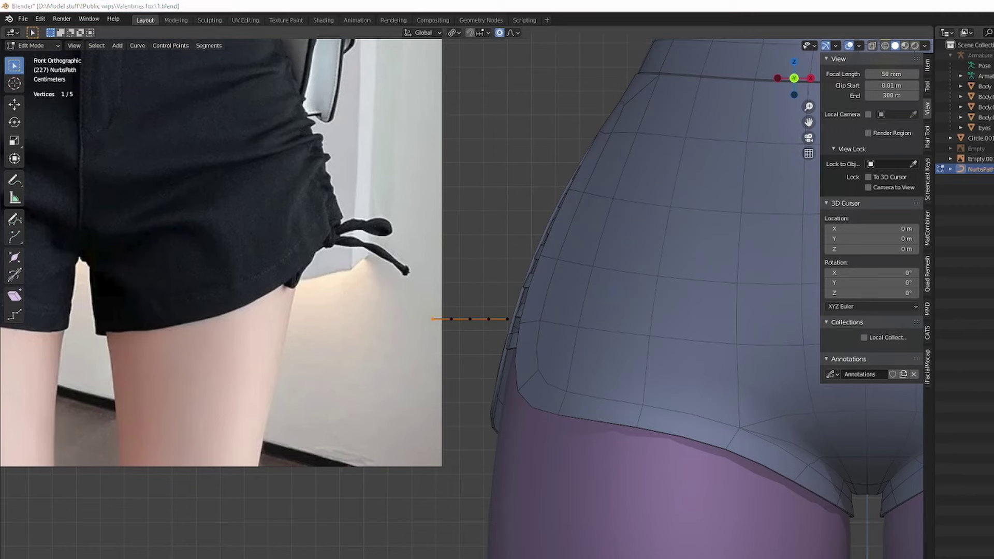
pyautogui.press('ctrl+KP_3')
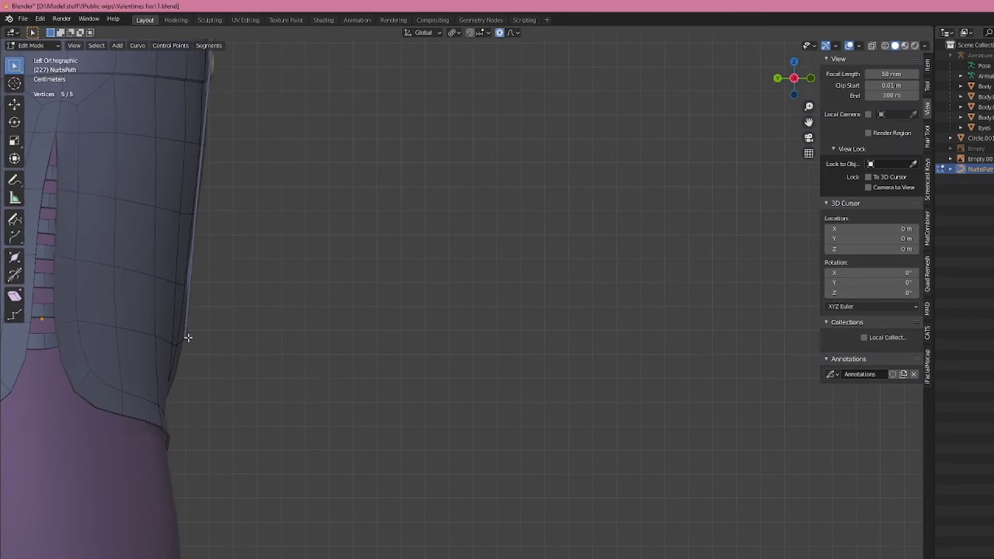
pyautogui.keyDown('shift'); pyautogui.moveTo(188, 337); pyautogui.dragTo(365, 321, button='middle'); pyautogui.keyUp('shift')
pyautogui.scroll(2, 366, 320)
pyautogui.press('KP_1')
pyautogui.press('a')
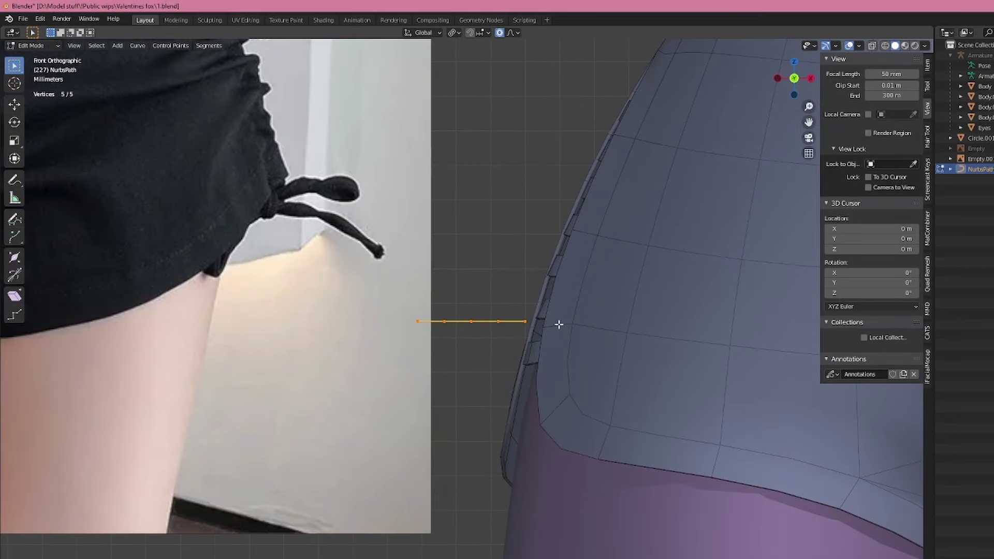
pyautogui.click(457, 34)
pyautogui.click(469, 50)
pyautogui.press('r')
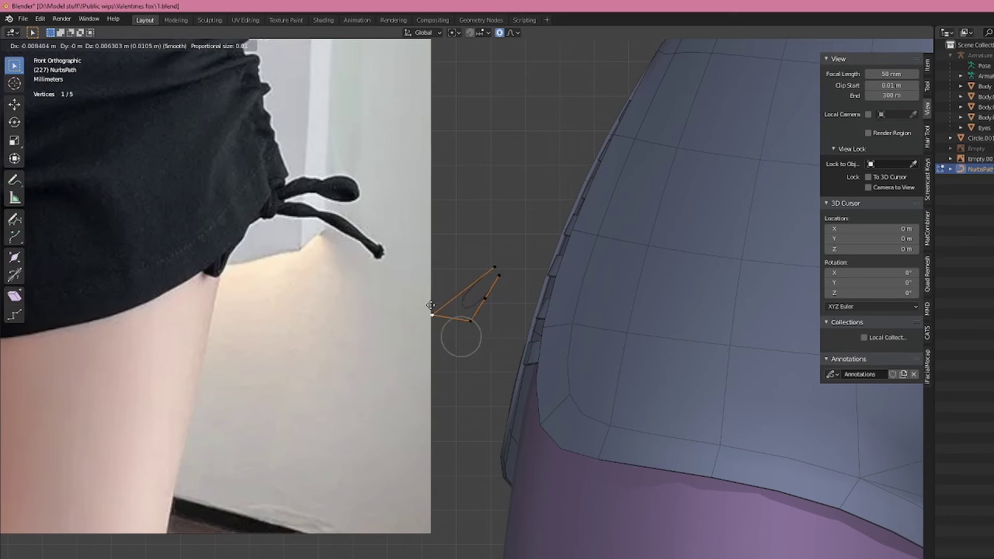
pyautogui.scroll(3, 471, 322)
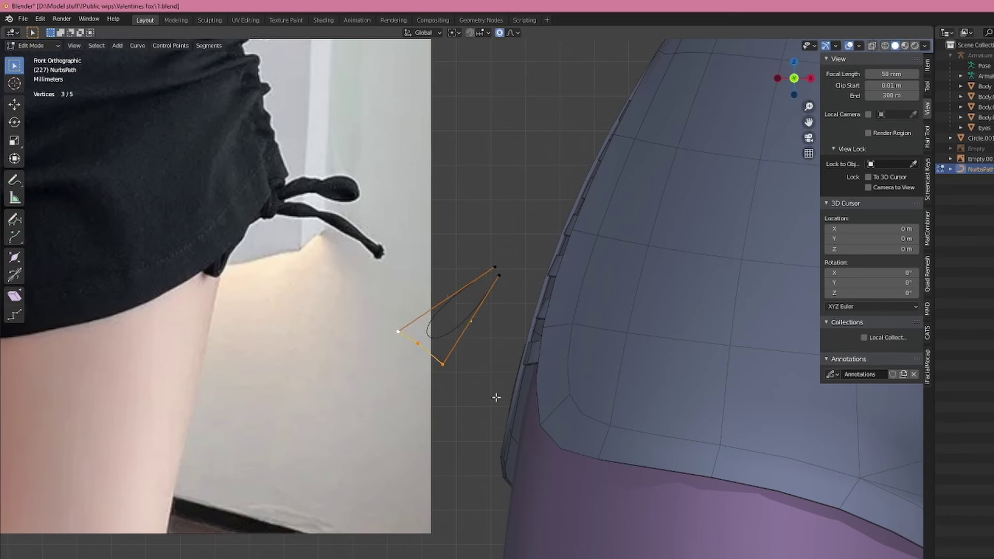
# - Scale the loop's far control points and move them downward to make a long hanging loop
pyautogui.press('s')
pyautogui.click(473, 380)
pyautogui.press('g')
pyautogui.click(519, 476)
pyautogui.click(446, 432)
pyautogui.press('g')
pyautogui.click(413, 439)
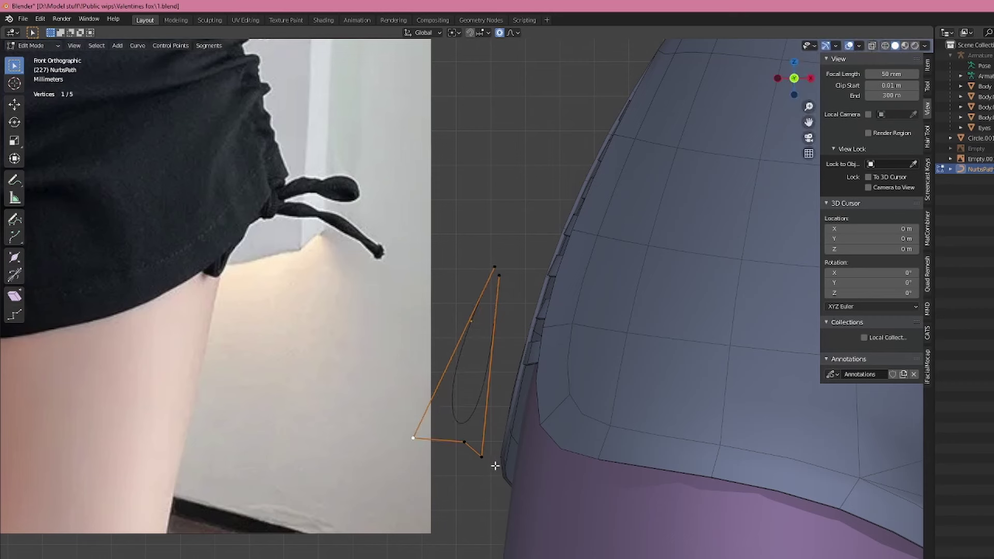
# - Adjust the loop's lower inner control point and subdivide both long side segments of the path
pyautogui.press('g')
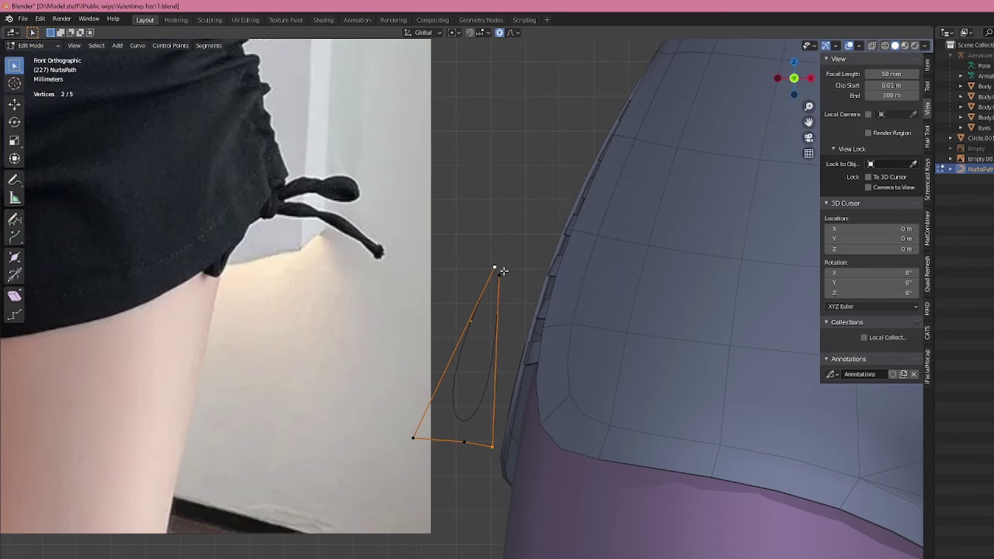
pyautogui.rightClick(598, 327)
pyautogui.click(595, 326)
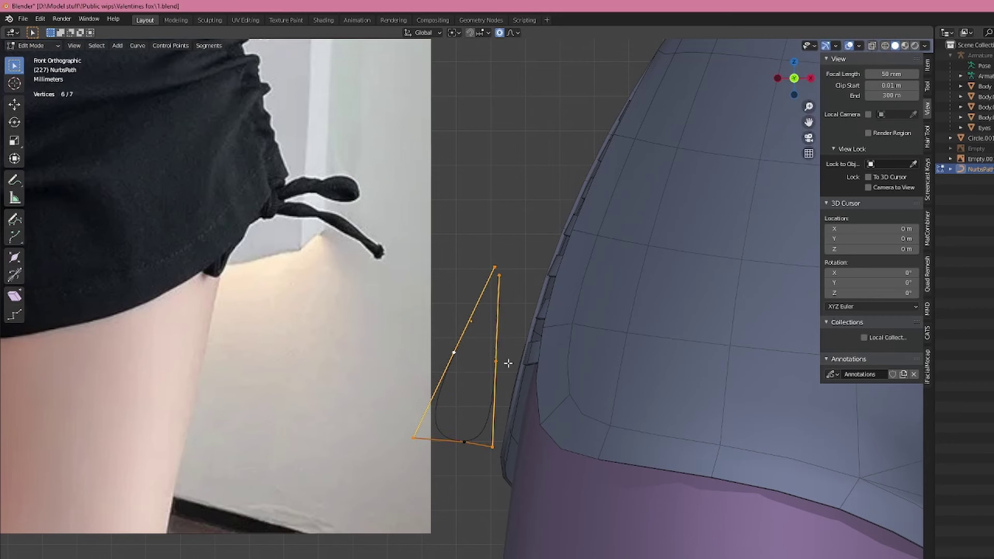
# - Move the loop's open end to the lowest lace strip and rotate the loop with proportional editing
pyautogui.moveTo(477, 253); pyautogui.dragTo(529, 305)
pyautogui.press('g')
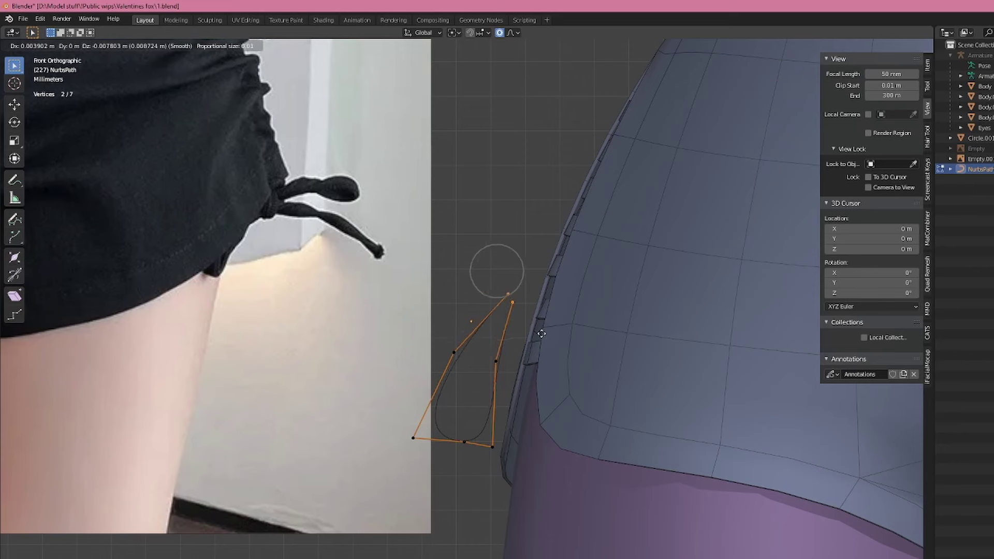
pyautogui.scroll(-20, 541, 334)
pyautogui.press('r')
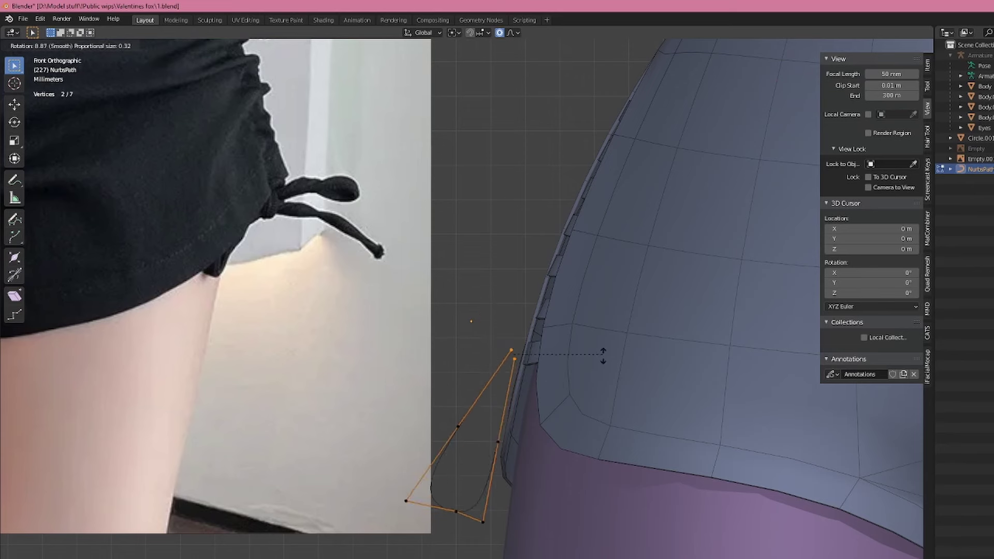
pyautogui.click(598, 386)
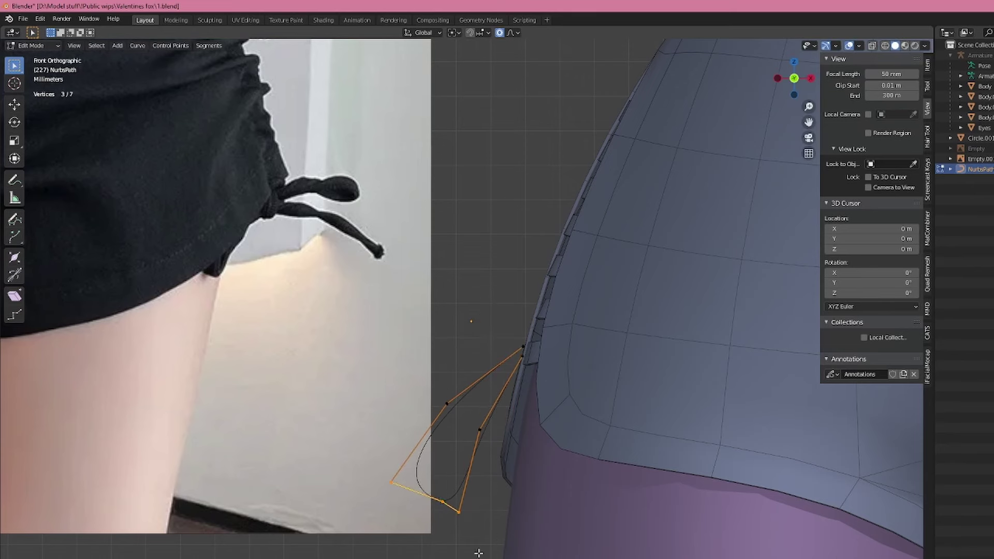
# - Move the loop's three lower control points down beside the thigh
pyautogui.press('g')
pyautogui.scroll(8, 478, 553)
pyautogui.click(583, 480)
pyautogui.press('Tab')
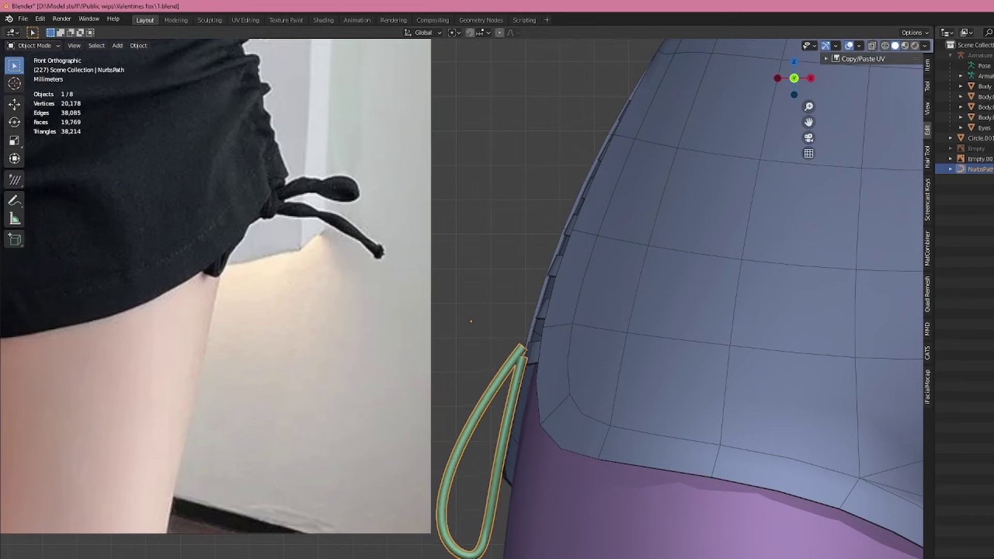
# - Thicken the path into a round tube and lower its curve resolution, comparing the loop with the lowest lace strip
pyautogui.moveTo(595, 374); pyautogui.dragTo(668, 383, button='middle')
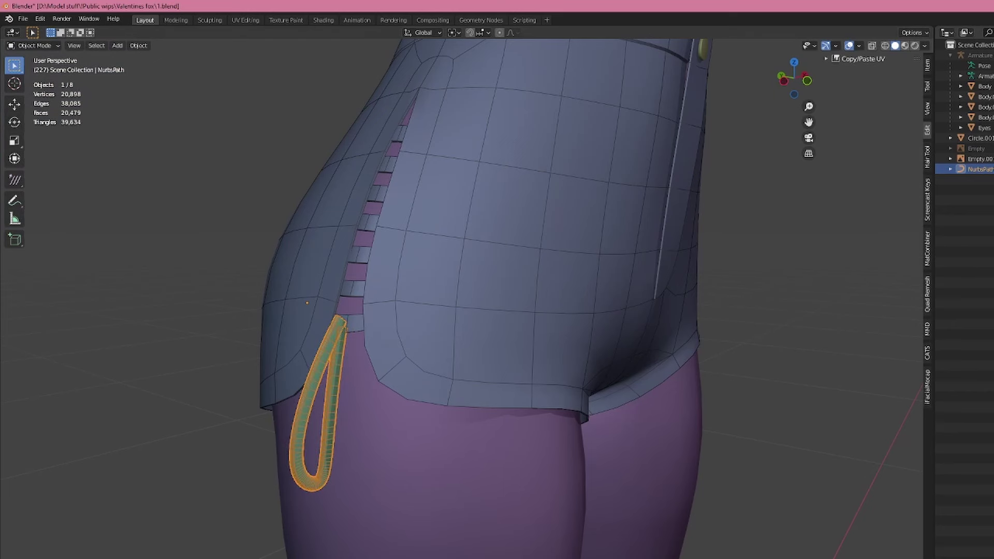
pyautogui.scroll(5, 752, 368)
pyautogui.keyDown('shift'); pyautogui.moveTo(589, 412); pyautogui.dragTo(792, 348, button='middle'); pyautogui.keyUp('shift')
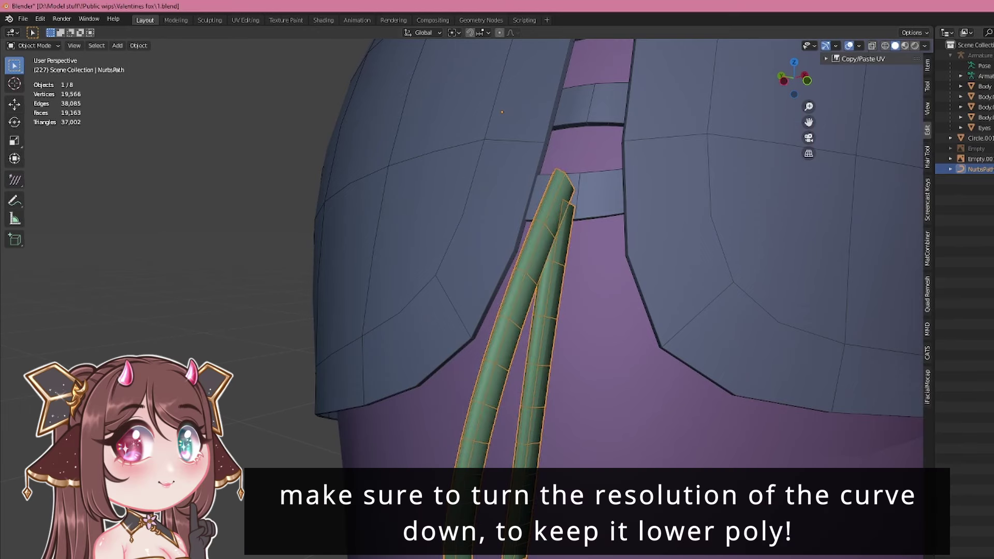
pyautogui.moveTo(569, 372); pyautogui.dragTo(407, 392, button='middle')
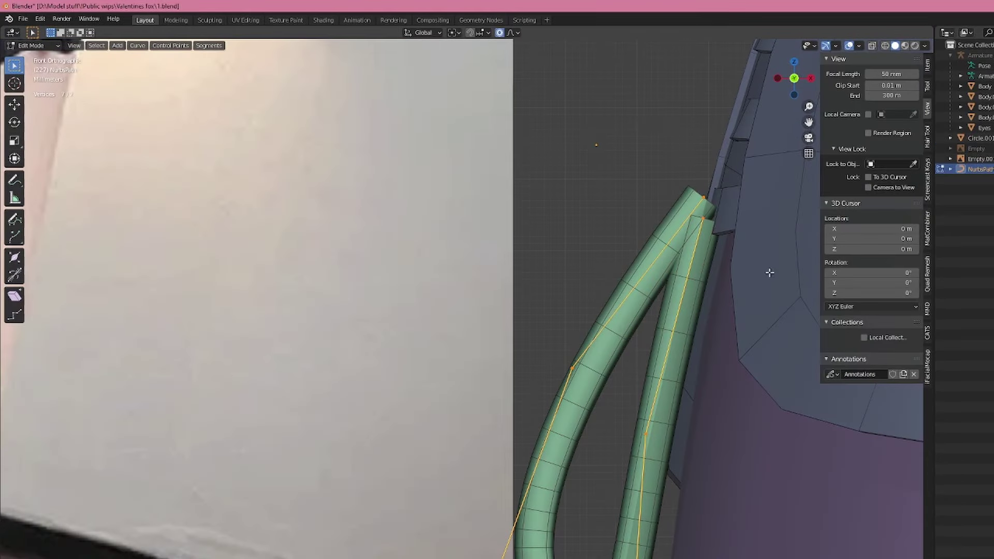
# - Shrink the radius of all the loop's control points to make the tube thinner
pyautogui.hotkey('alt', 's')
pyautogui.click(701, 313)
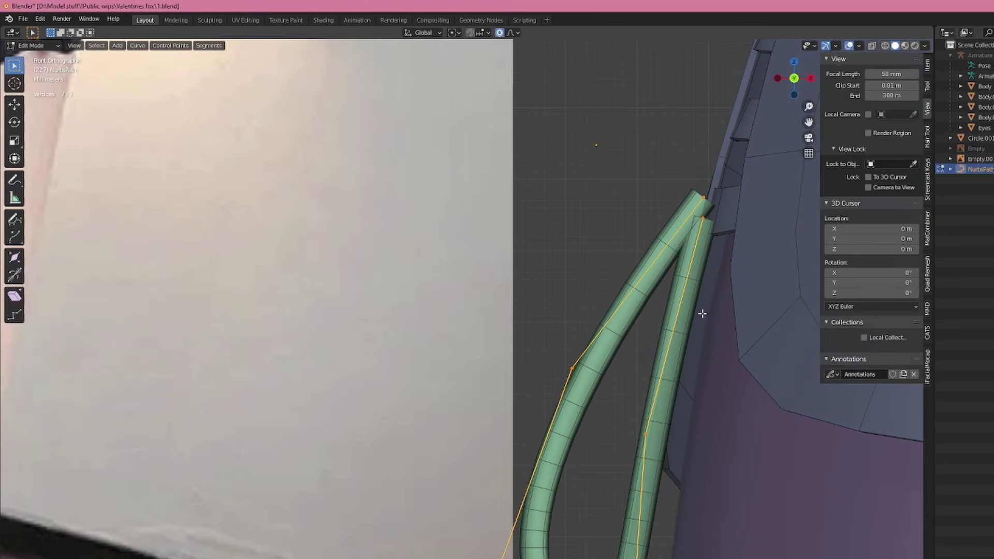
pyautogui.scroll(-2, 702, 321)
pyautogui.keyDown('shift'); pyautogui.moveTo(706, 346); pyautogui.dragTo(647, 328, button='middle'); pyautogui.keyUp('shift')
pyautogui.scroll(1, 647, 328)
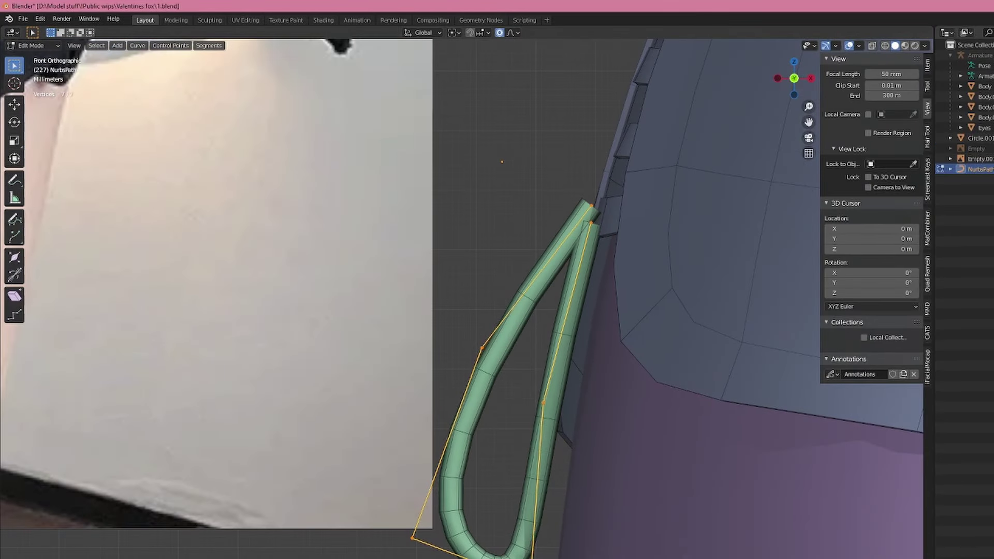
# - Move the loop's bottom control points to round and even out its lower end
pyautogui.click(532, 558)
pyautogui.press('g')
pyautogui.scroll(12, 533, 556)
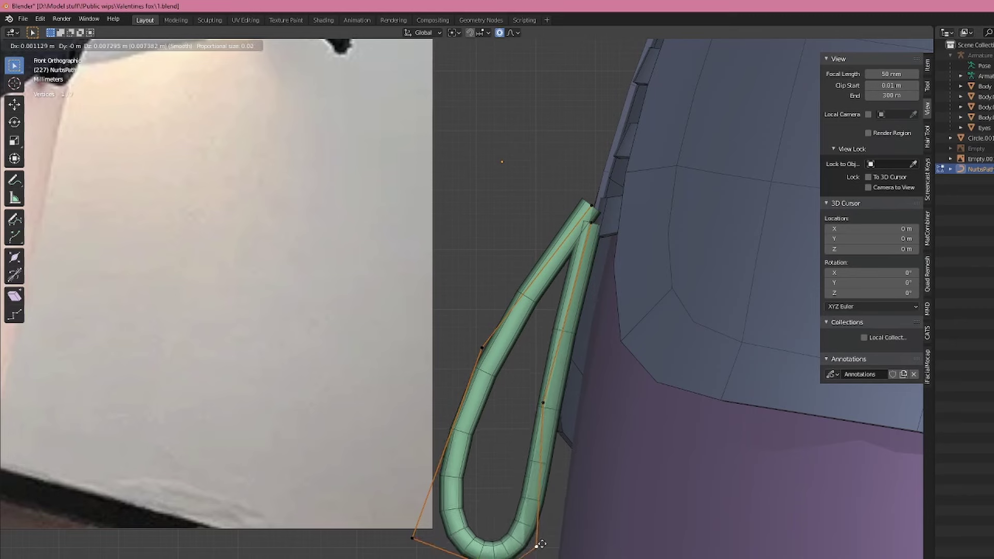
pyautogui.click(541, 557)
pyautogui.click(494, 557)
pyautogui.press('g')
pyautogui.click(473, 529)
# - Duplicate the whole loop within the curve and rotate the copy into a second bow loop beside the first
pyautogui.scroll(-2, 570, 364)
pyautogui.keyDown('shift'); pyautogui.moveTo(656, 239); pyautogui.dragTo(576, 307, button='middle'); pyautogui.keyUp('shift')
pyautogui.press('a')
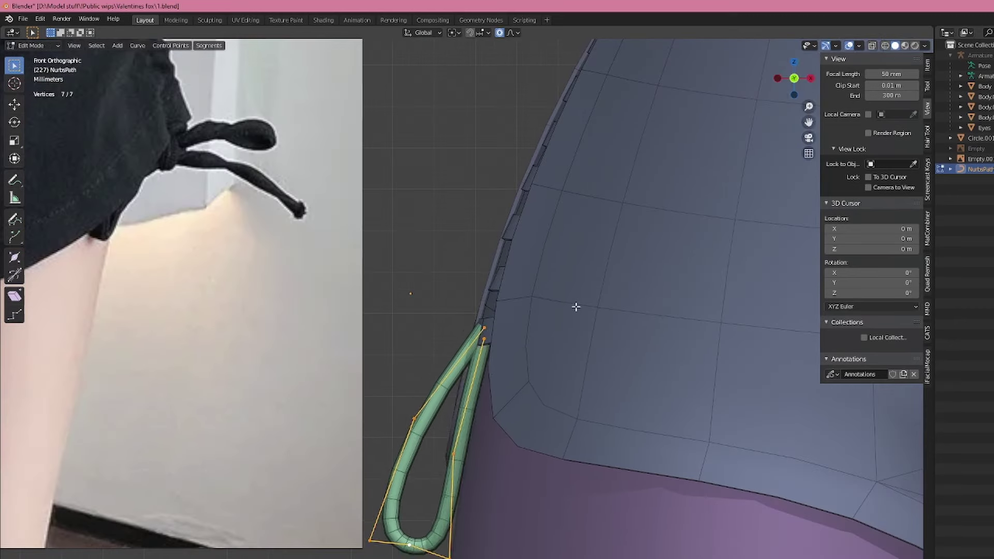
pyautogui.press('Tab')
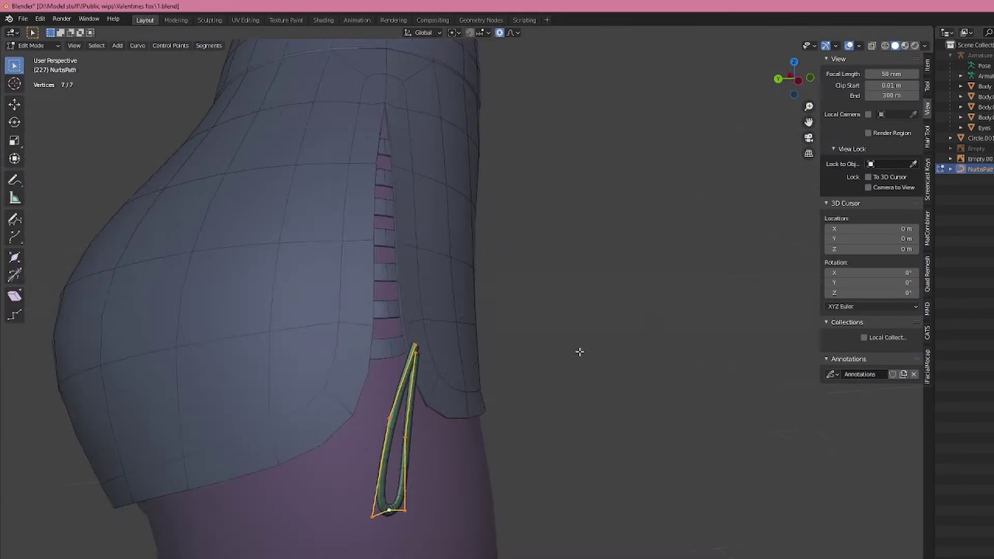
pyautogui.press('KP_1')
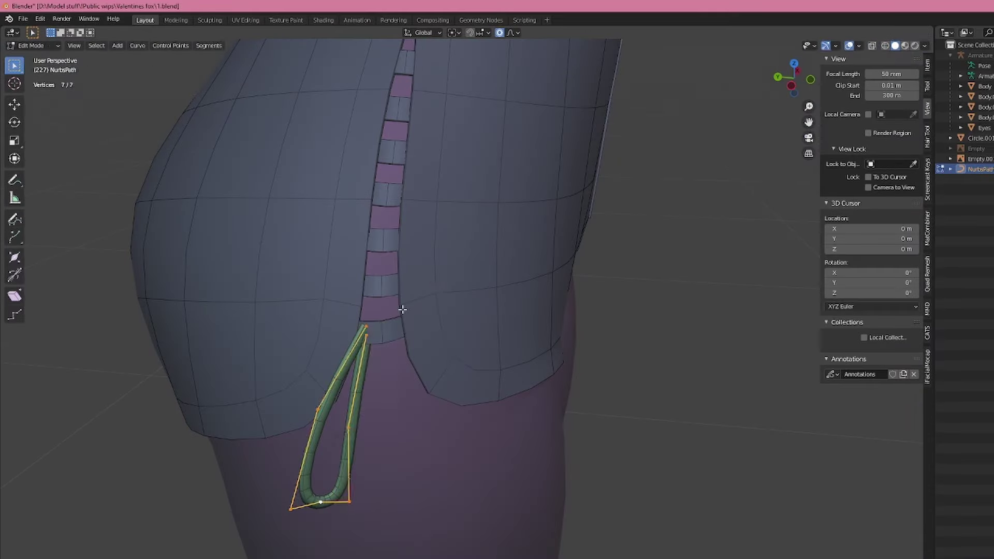
pyautogui.press('r')
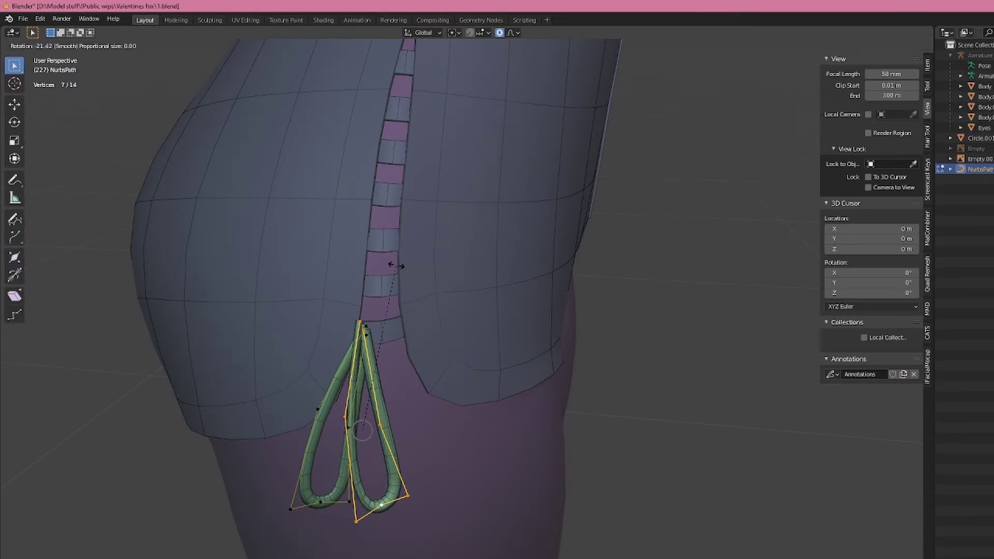
pyautogui.click(396, 265)
# - Scale the upper end points of both loops together so they meet at the lowest lace strip
pyautogui.press('Tab')
pyautogui.press('Tab')
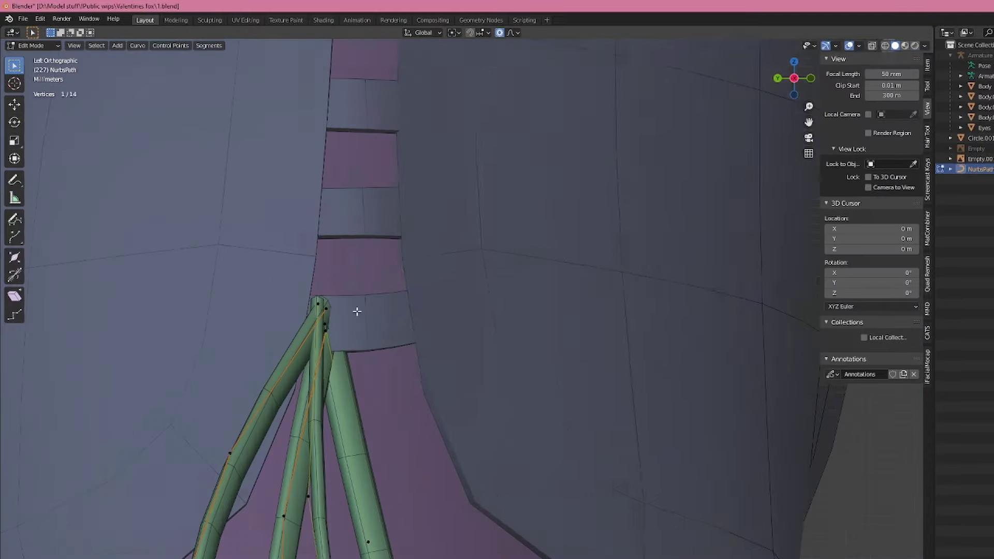
pyautogui.press('s')
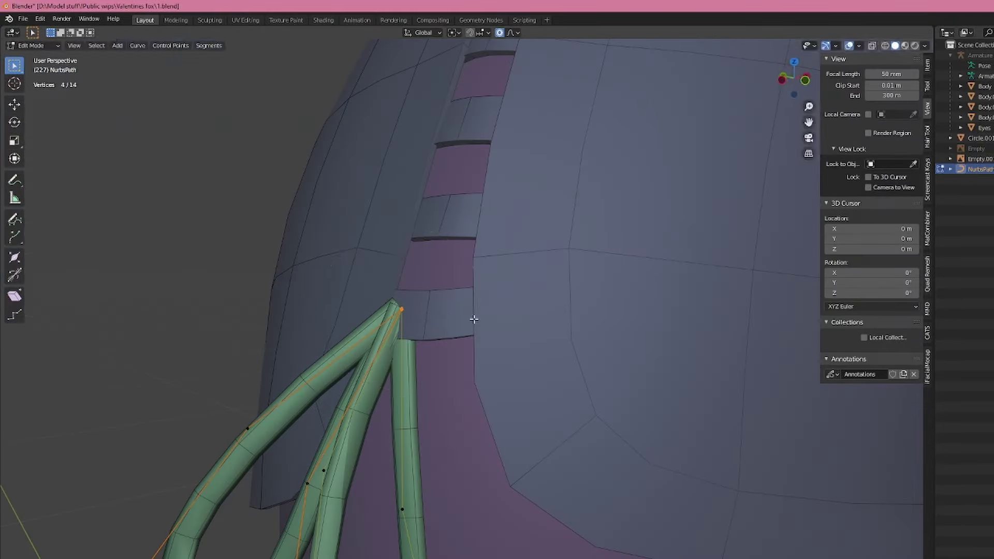
pyautogui.press('s')
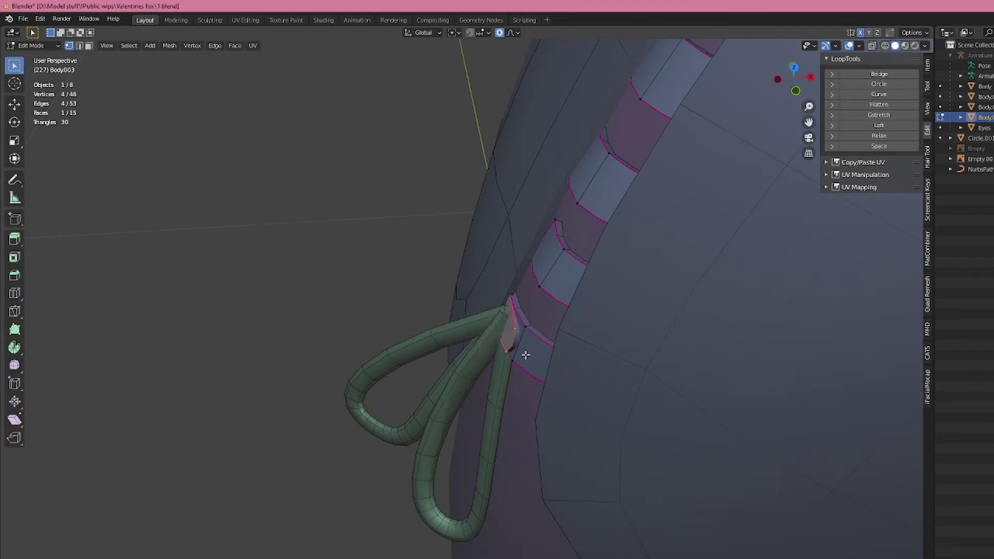
# - Separate a copy of a lowest lace strip face and extrude its edges into a band wrapping over the loops' ends
pyautogui.hotkey('alt', 'm')
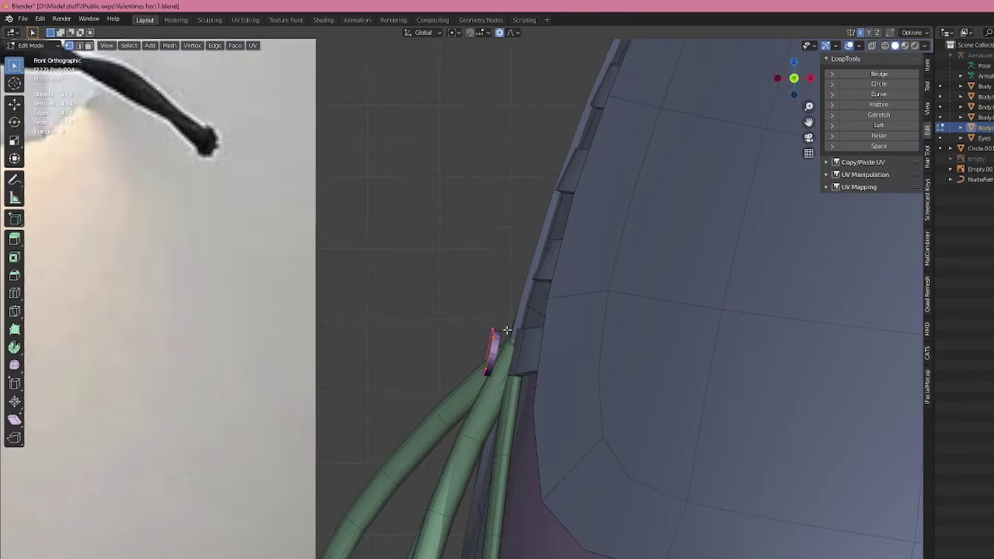
pyautogui.scroll(1, 507, 330)
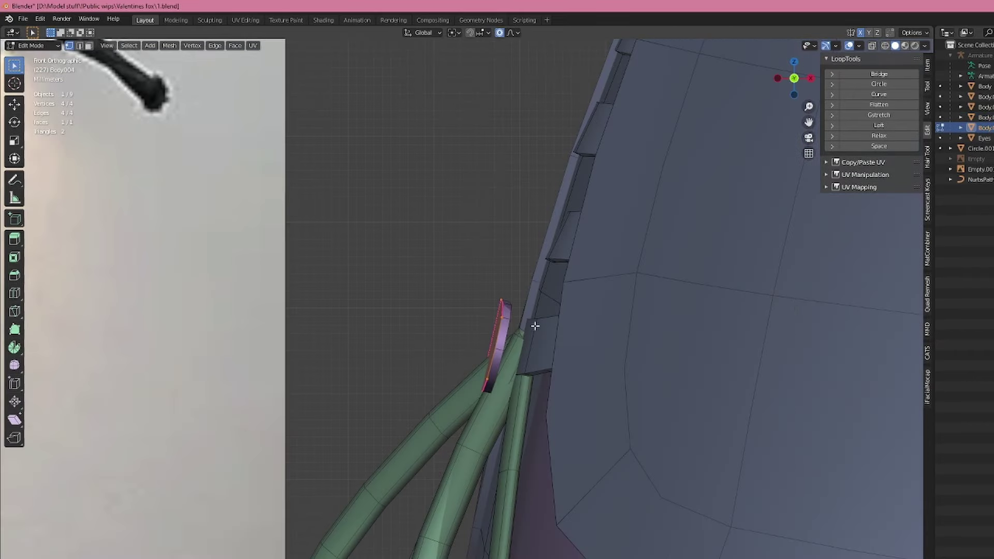
pyautogui.click(549, 302)
pyautogui.hotkey('alt', 'z')
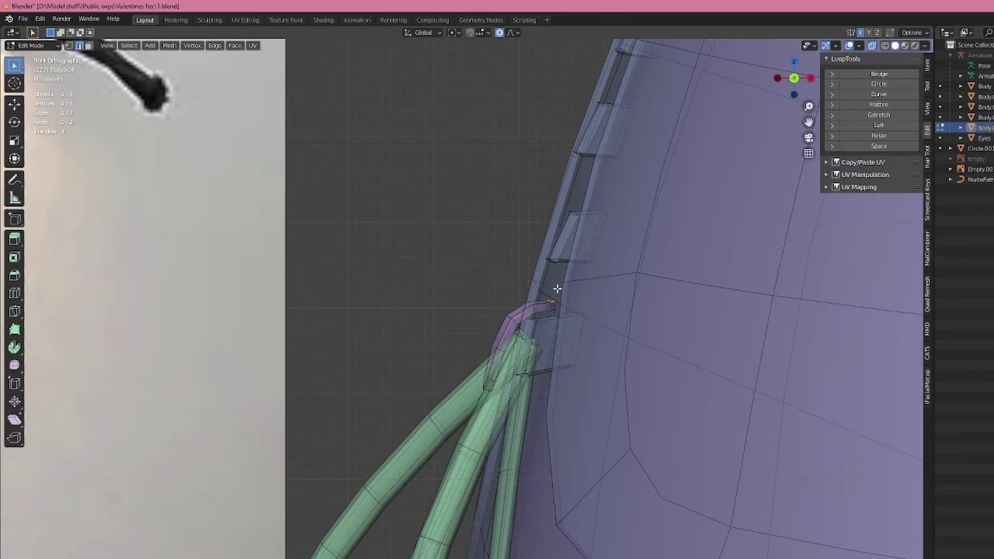
pyautogui.moveTo(515, 393); pyautogui.dragTo(568, 372, button='middle')
pyautogui.hotkey('alt', 'z')
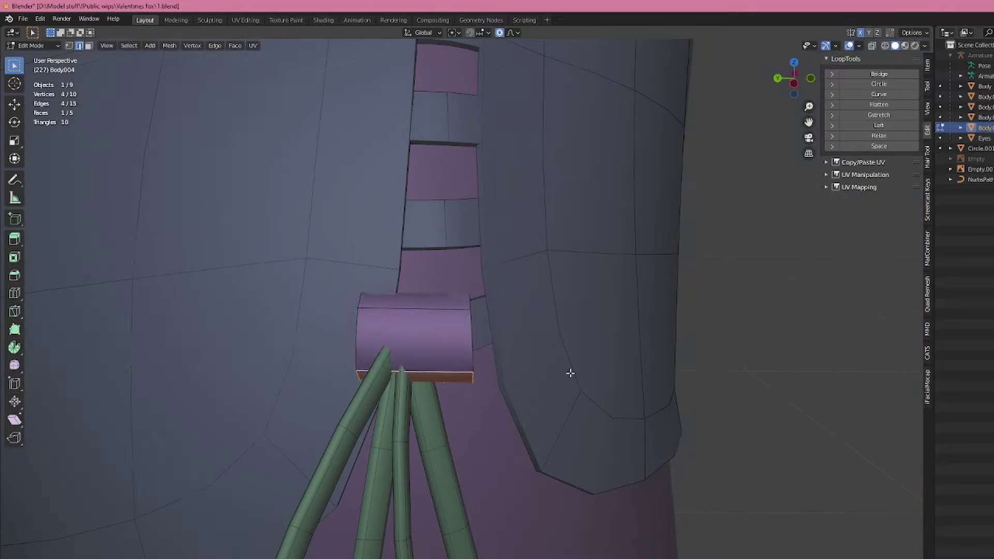
# - Narrow the tie band along Y and move it along Y over the loops' joined ends
pyautogui.press('a')
pyautogui.press('s')
pyautogui.press('y')
pyautogui.click(492, 353)
pyautogui.hotkey('alt', 'z')
pyautogui.click(475, 401)
pyautogui.press('g')
pyautogui.press('y')
pyautogui.scroll(15, 466, 399)
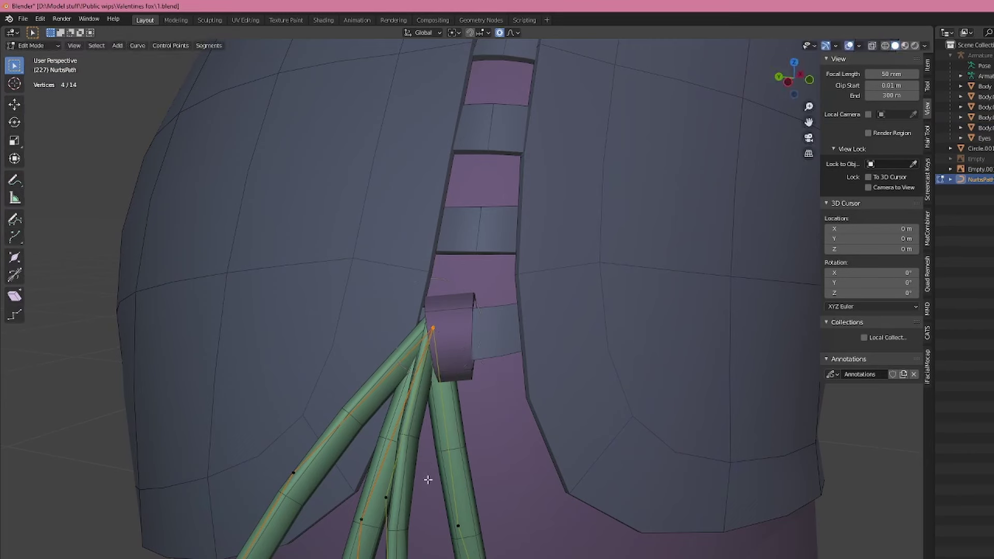
# - Move the second loop's upper end under the tie band
pyautogui.press('g')
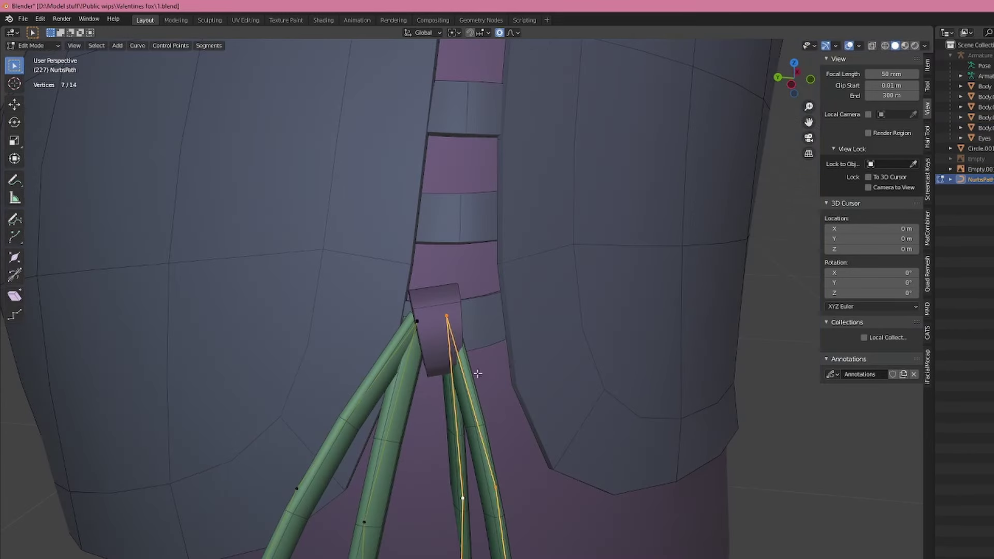
# - Extrude the upper end points of both loops so that their ends tuck beneath the tie band
pyautogui.press('e')
pyautogui.click(467, 358)
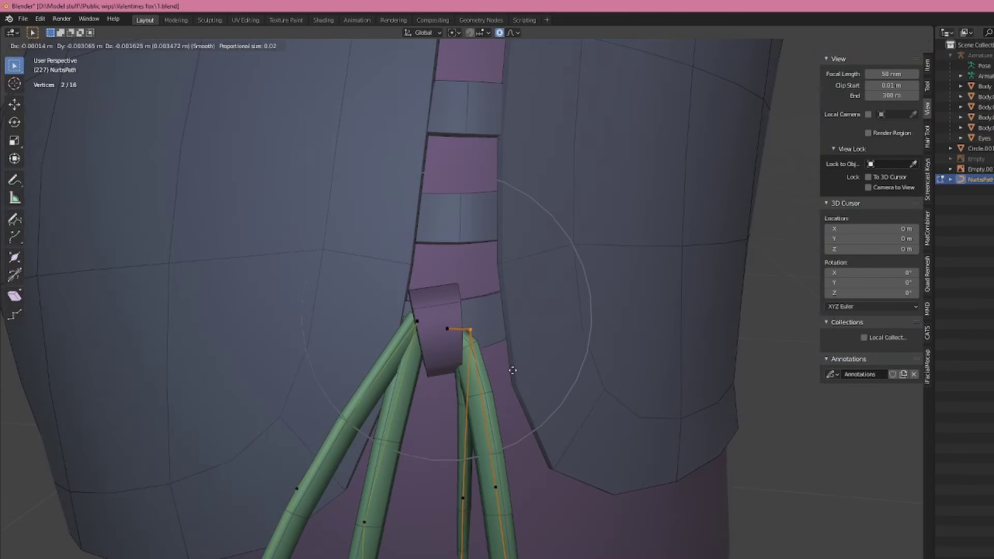
pyautogui.scroll(-5, 573, 521)
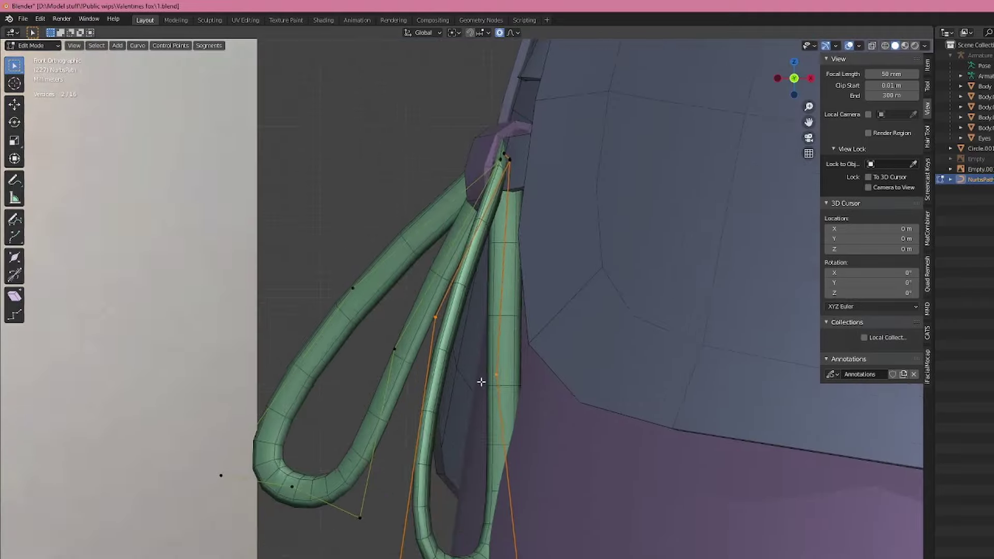
pyautogui.click(434, 396)
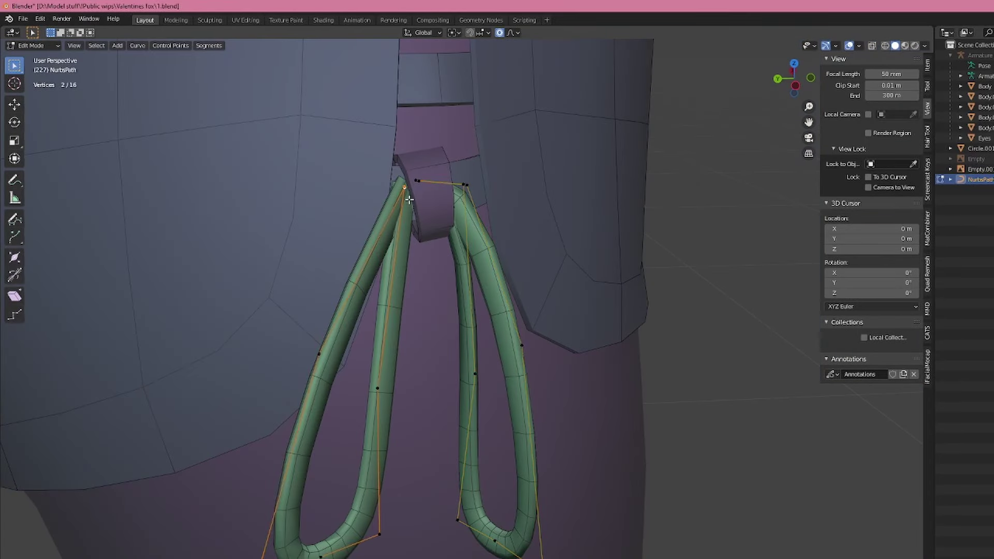
pyautogui.click(400, 191)
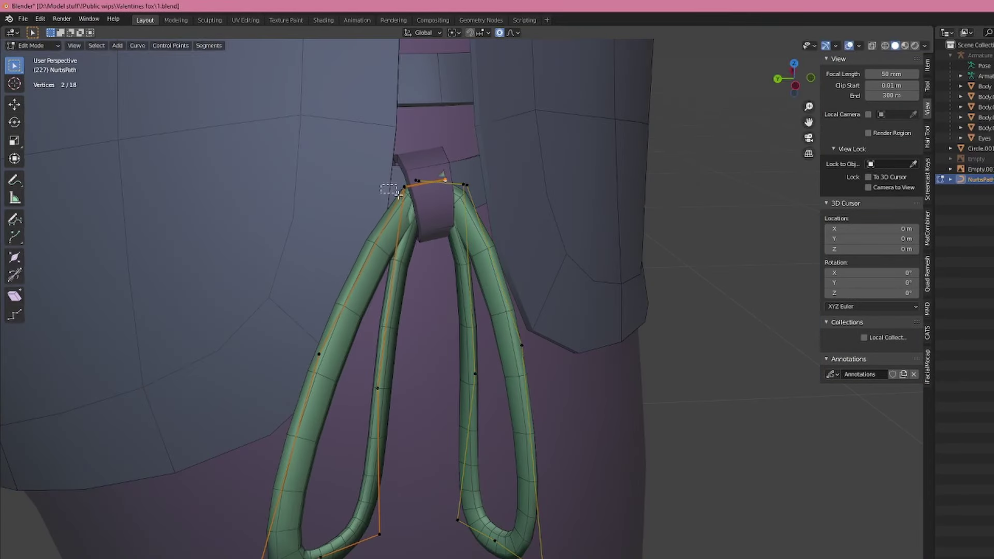
pyautogui.press('g')
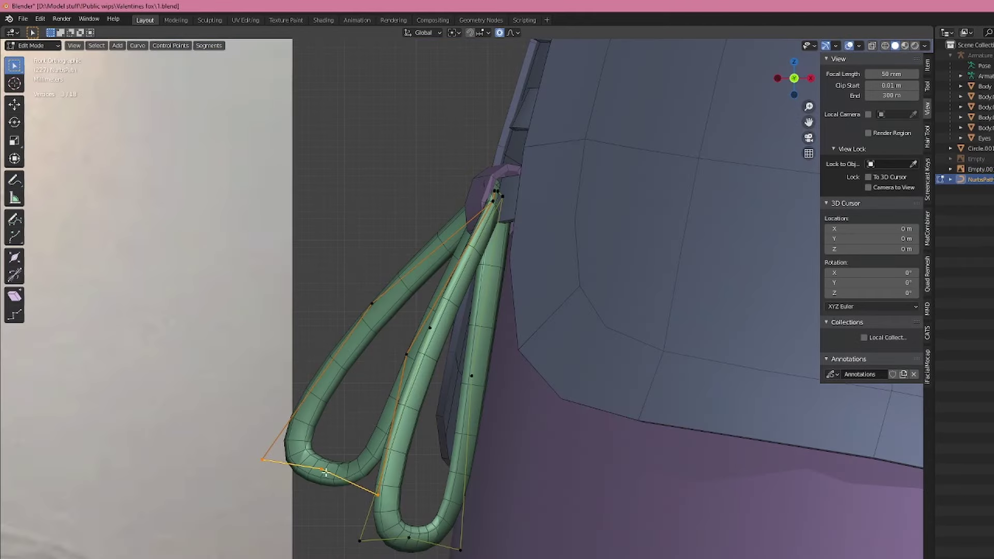
# - Raise the outer loop's lowest points with smooth proportional editing to shorten the loop
pyautogui.press('g')
pyautogui.scroll(-3, 331, 503)
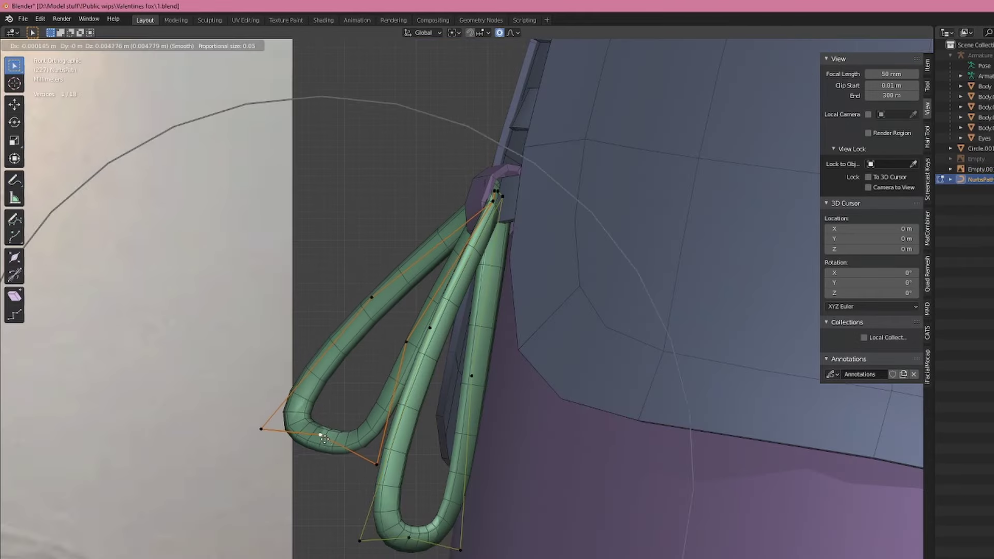
pyautogui.click(305, 445)
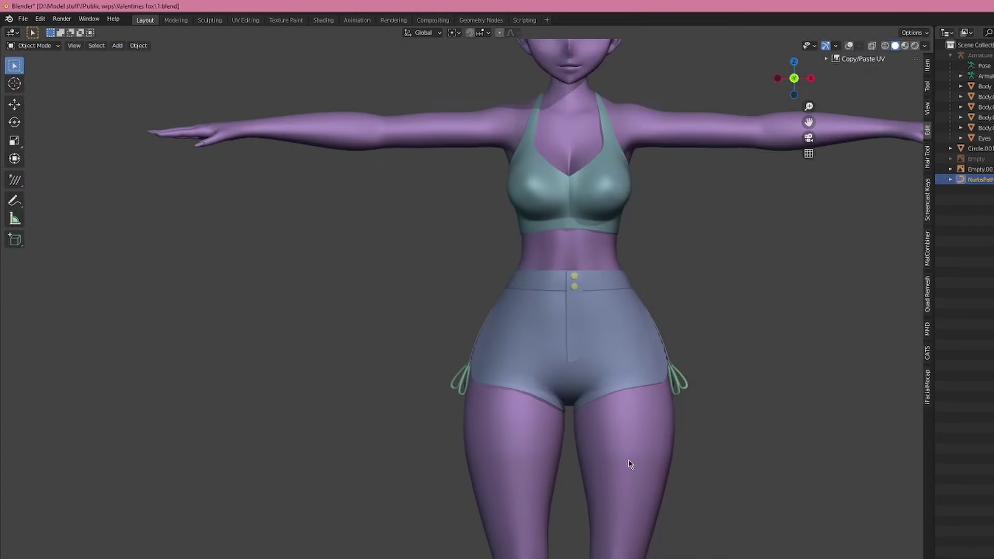
# - Examine the shorts and side bows from the front and compare them with the reference photo
pyautogui.scroll(3, 629, 464)
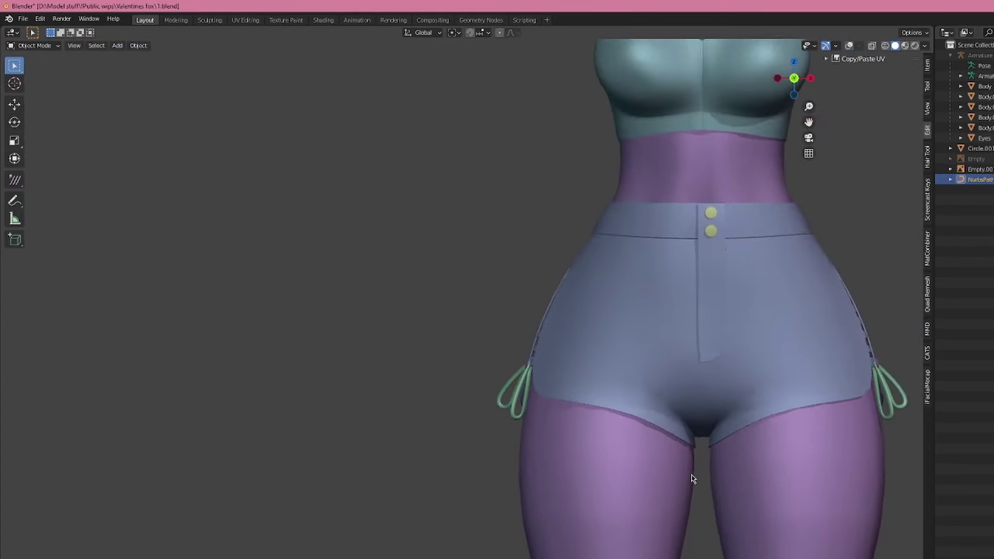
pyautogui.moveTo(766, 503); pyautogui.dragTo(458, 478, button='middle')
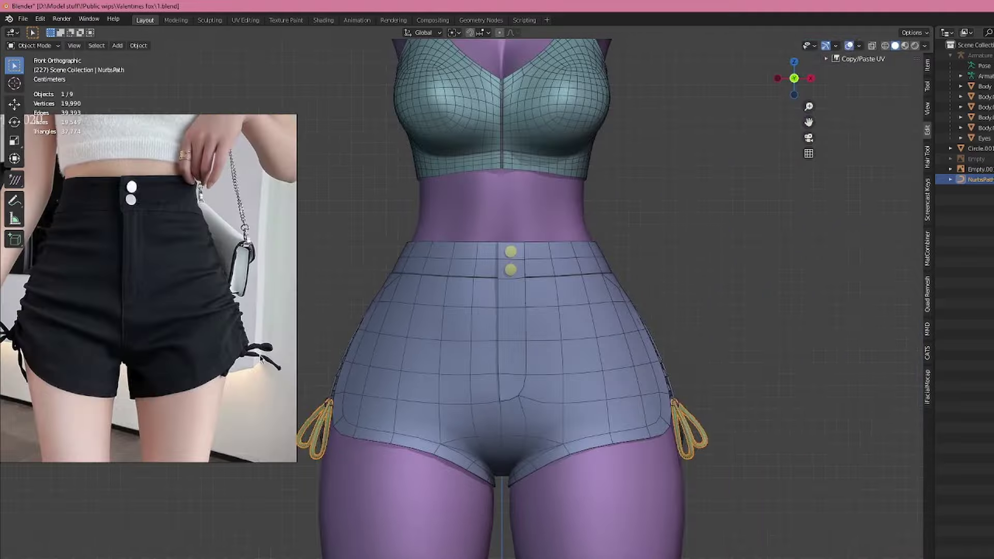
pyautogui.scroll(-3, 665, 355)
pyautogui.moveTo(666, 355); pyautogui.dragTo(698, 399, button='middle')
pyautogui.scroll(3, 350, 494)
pyautogui.moveTo(350, 493); pyautogui.dragTo(443, 550, button='middle')
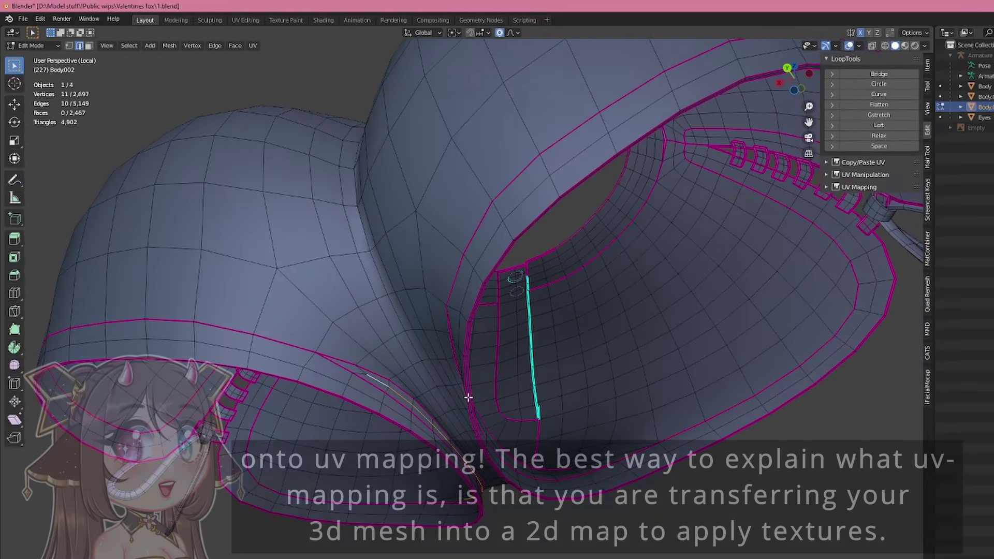
# - Clear the edge creases from the whole shorts mesh and deselect everything
pyautogui.scroll(3, 711, 390)
pyautogui.hotkey('shift', 'e')
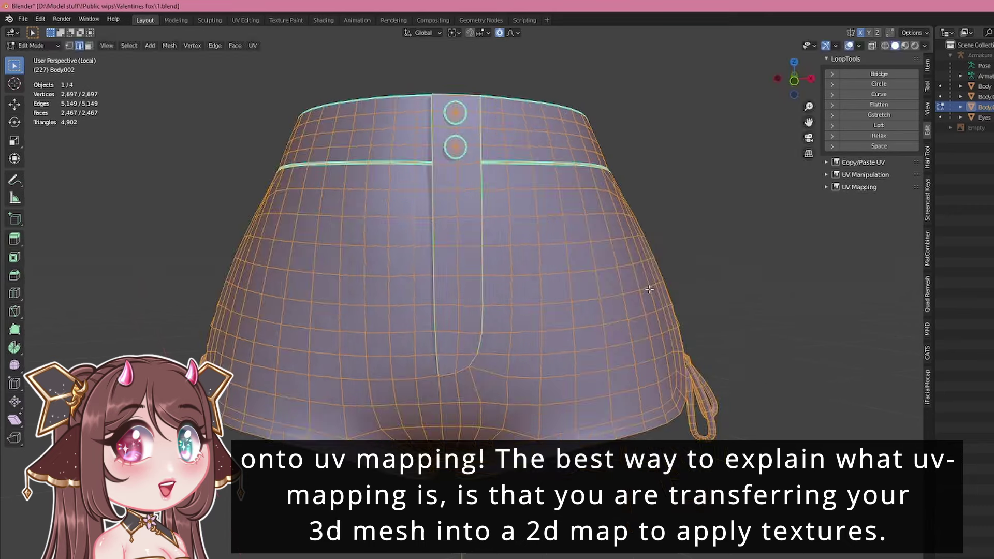
pyautogui.hotkey('alt', 'a')
# - Mark the edge loops around both leg openings as sharp
pyautogui.moveTo(641, 310); pyautogui.dragTo(520, 314, button='middle')
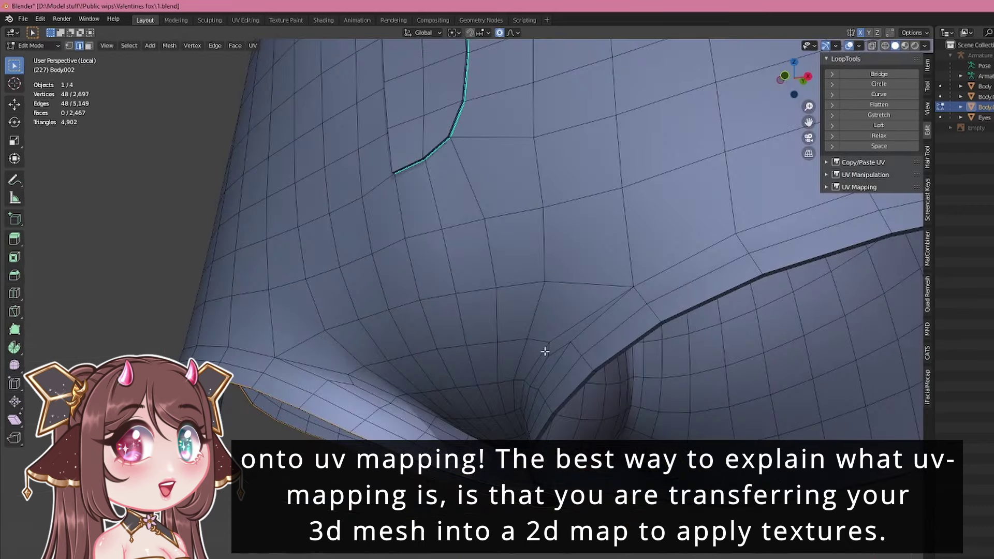
pyautogui.hotkey('ctrl', 'e')
pyautogui.click(753, 361)
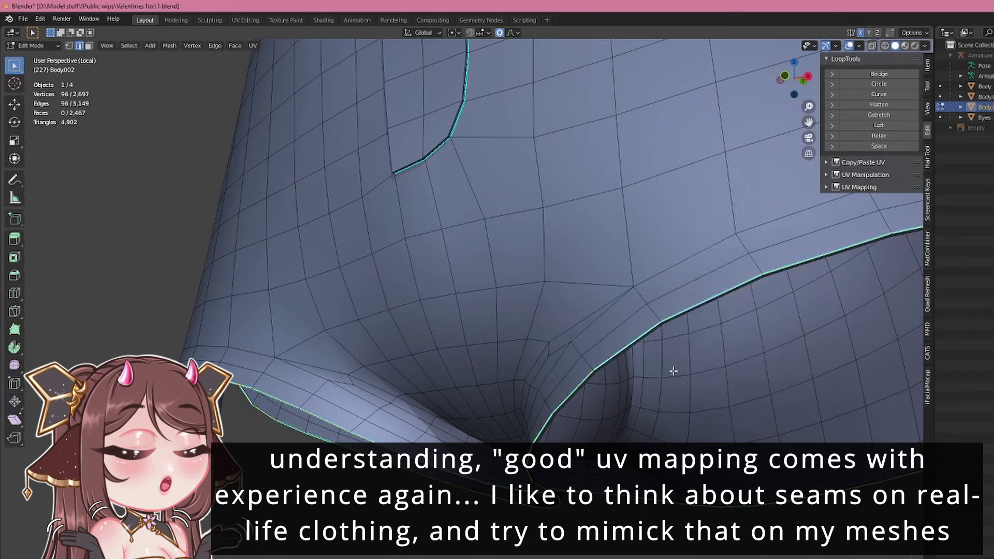
# - Mark the centre line of the shorts, down the back and through the crotch to the fly, as a seam
pyautogui.scroll(-3, 673, 371)
pyautogui.moveTo(672, 370); pyautogui.dragTo(721, 399, button='middle')
pyautogui.hotkey('alt', 'z')
pyautogui.hotkey('ctrl', 'e')
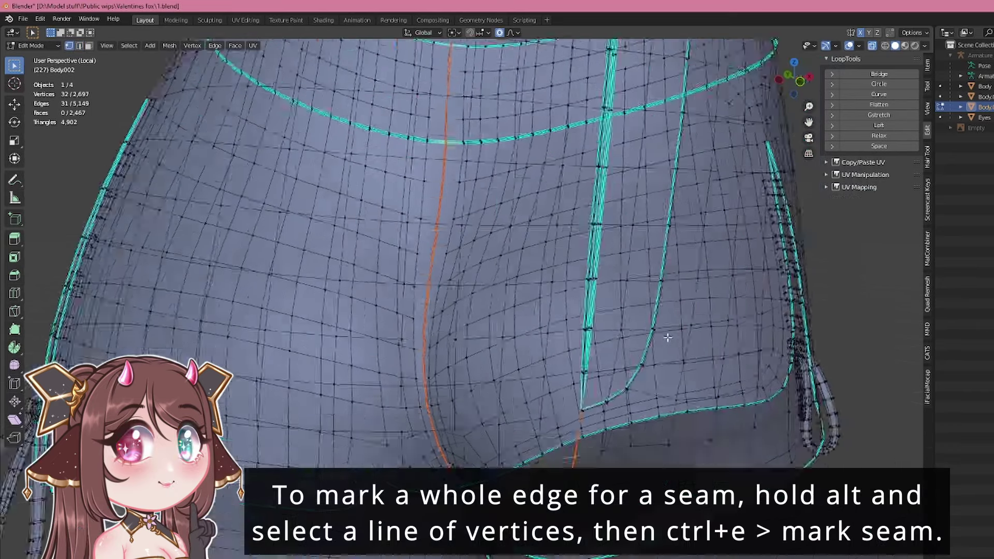
pyautogui.scroll(5, 588, 315)
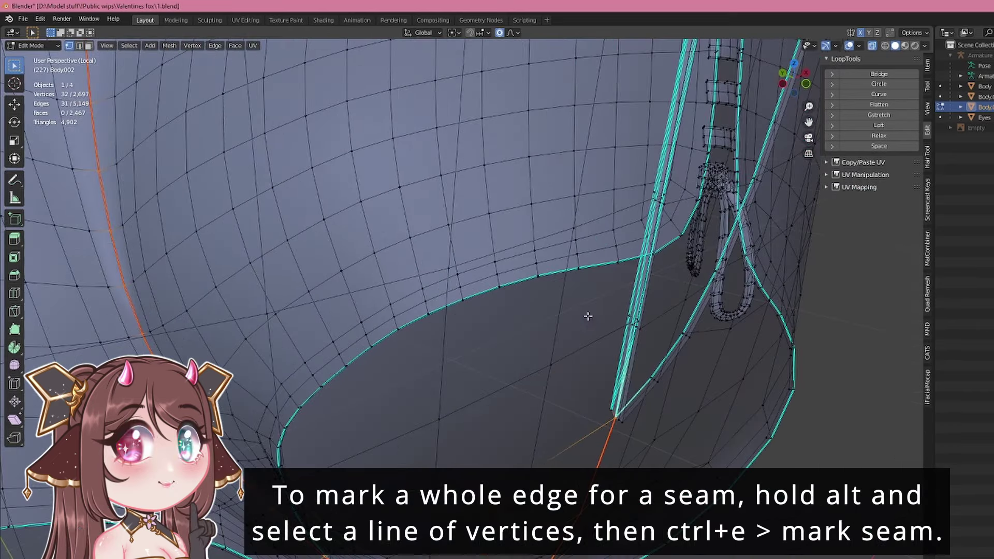
pyautogui.scroll(4, 636, 384)
pyautogui.keyDown('shift'); pyautogui.moveTo(643, 383); pyautogui.dragTo(704, 369, button='middle'); pyautogui.keyUp('shift')
pyautogui.press('2')
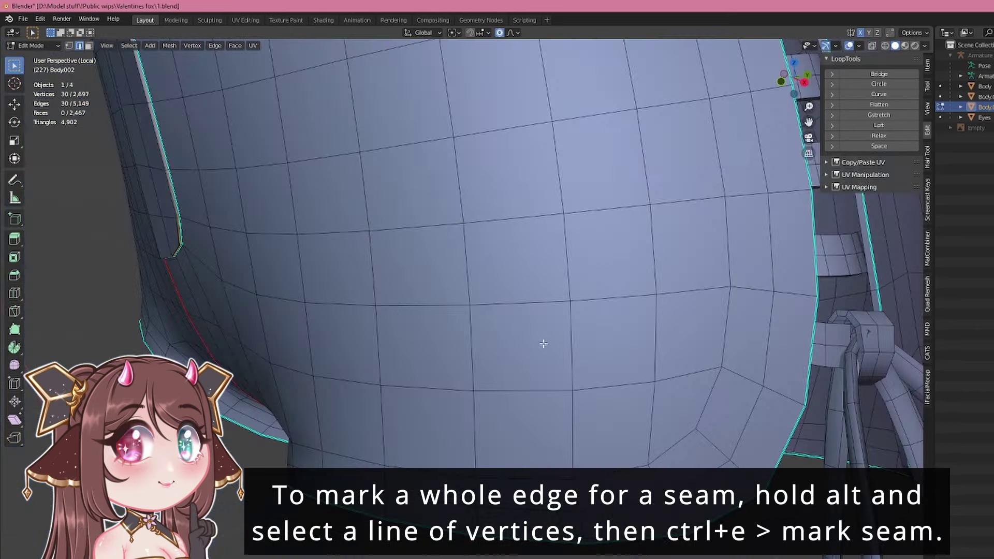
# - Dissolve the surplus closed edge loops on the shorts, including the middle loop inside the waistband groove
pyautogui.scroll(2, 494, 341)
pyautogui.keyDown('shift'); pyautogui.moveTo(494, 342); pyautogui.dragTo(362, 259, button='middle'); pyautogui.keyUp('shift')
pyautogui.scroll(3, 339, 251)
pyautogui.scroll(-3, 357, 280)
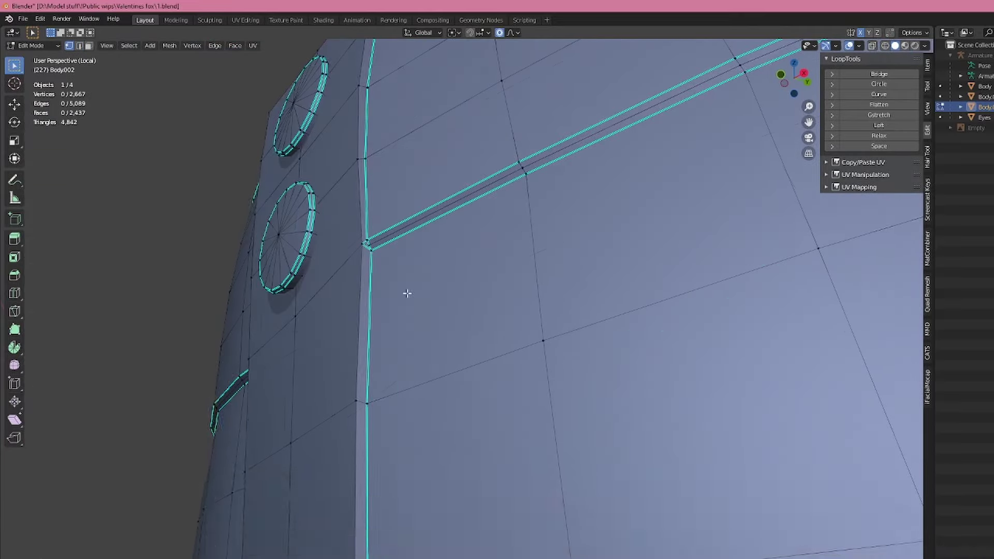
pyautogui.scroll(4, 433, 330)
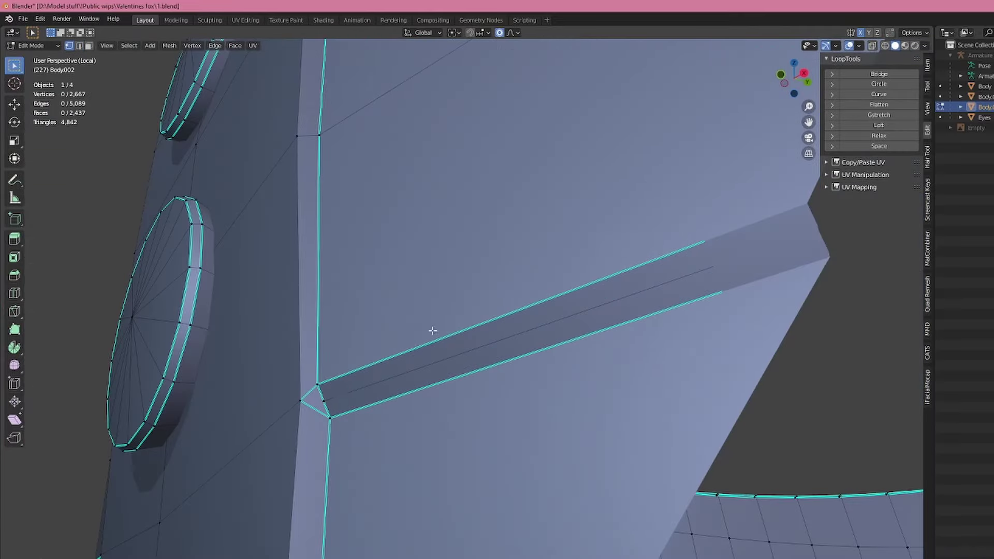
pyautogui.scroll(-3, 448, 383)
pyautogui.press('2')
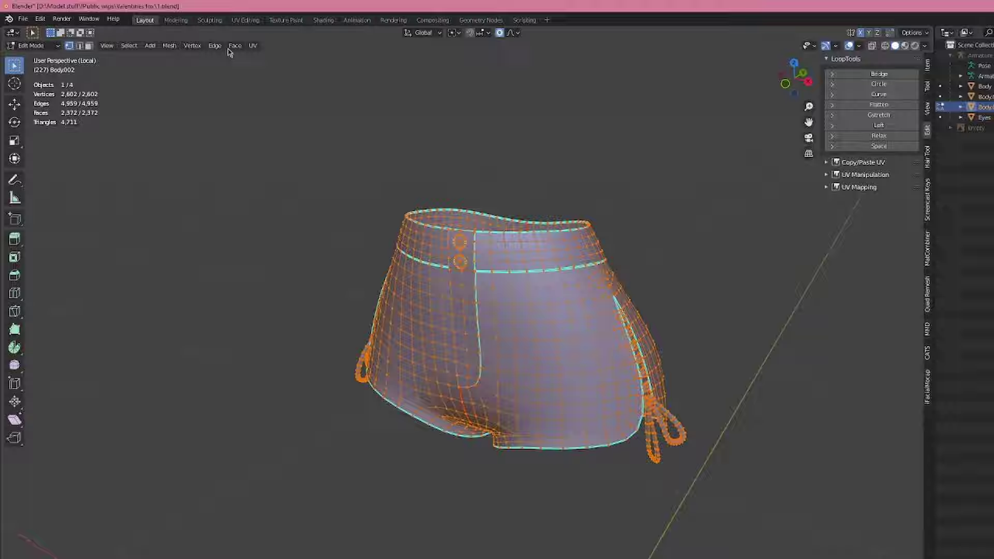
# - Open the UV Editing workspace, frame the isolated shorts in its 3D view and clear the selection
pyautogui.click(245, 19)
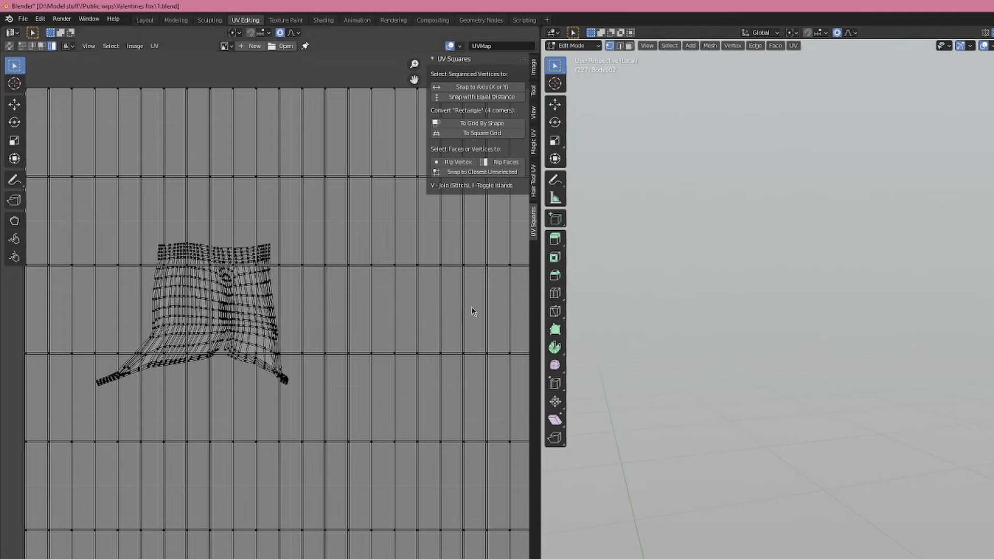
pyautogui.press('KP_Divide')
pyautogui.press('KP_Divide')
pyautogui.press('KP_Decimal')
pyautogui.hotkey('alt', 'a')
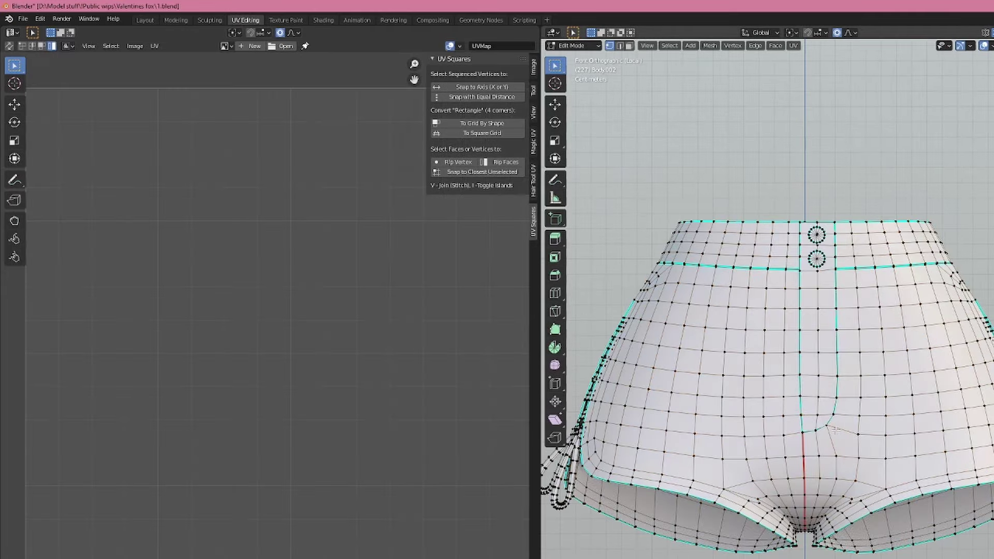
# - Select the shorts' linked main body and unwrap it along the marked seams
pyautogui.press('l')
pyautogui.rightClick(203, 334)
pyautogui.click(202, 334)
# - Mark the crotch edge loop running from leg to leg as a seam and unwrap the main body again
pyautogui.scroll(3, 784, 230)
pyautogui.keyDown('shift'); pyautogui.moveTo(766, 372); pyautogui.dragTo(718, 494, button='middle'); pyautogui.keyUp('shift')
pyautogui.scroll(2, 718, 484)
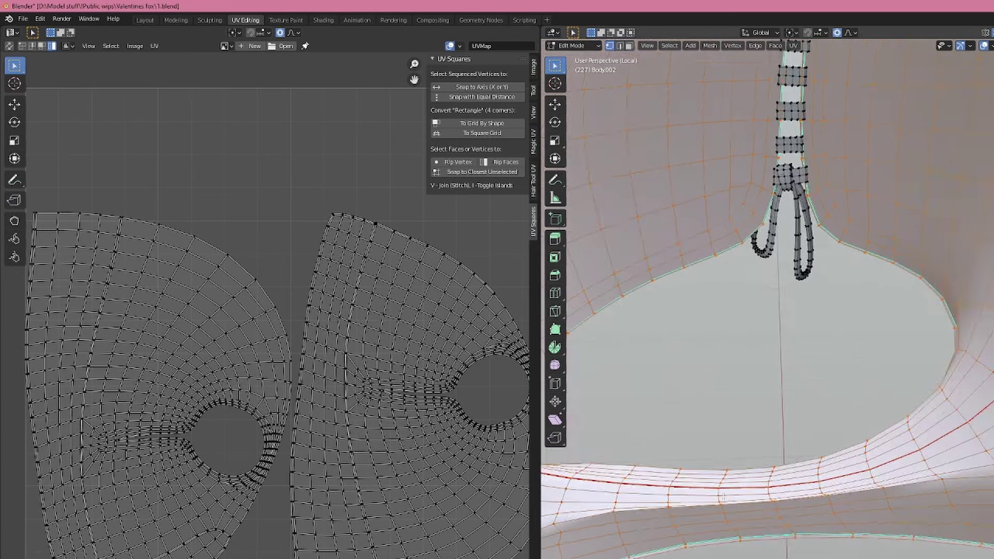
pyautogui.keyDown('alt'); pyautogui.click(719, 494); pyautogui.keyUp('alt')
pyautogui.hotkey('ctrl', 'e')
pyautogui.click(861, 454)
pyautogui.scroll(-5, 371, 429)
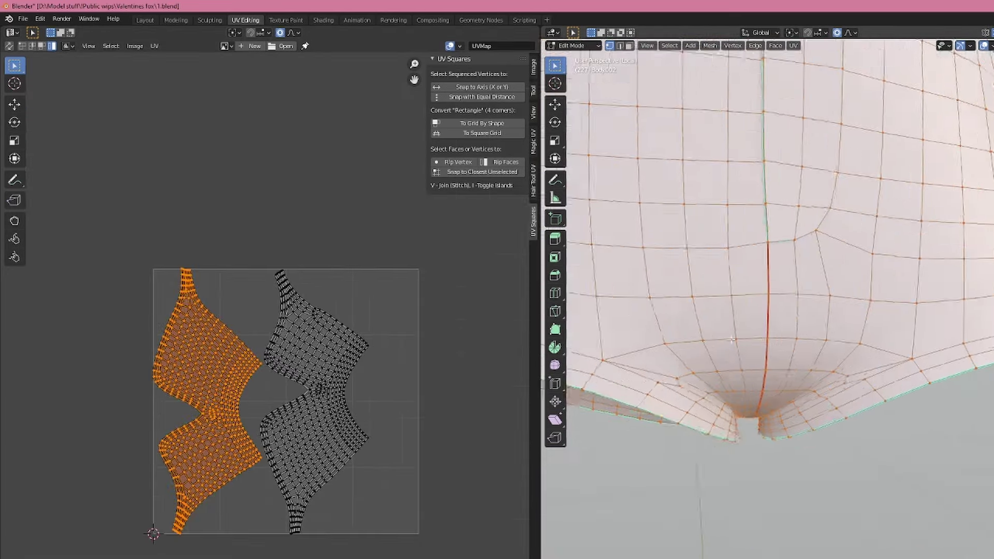
# - Mark lengthwise edge loops along the bow's loops as seams
pyautogui.scroll(-4, 732, 338)
pyautogui.moveTo(731, 339); pyautogui.dragTo(777, 336, button='middle')
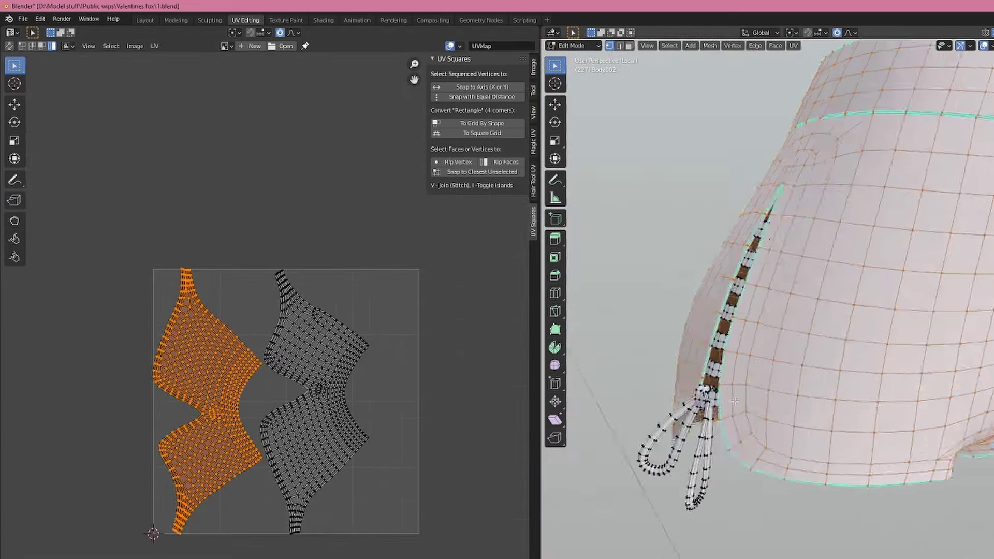
pyautogui.scroll(6, 725, 362)
pyautogui.keyDown('shift'); pyautogui.moveTo(800, 456); pyautogui.dragTo(759, 335, button='middle'); pyautogui.keyUp('shift')
pyautogui.keyDown('alt'); pyautogui.click(720, 284); pyautogui.keyUp('alt')
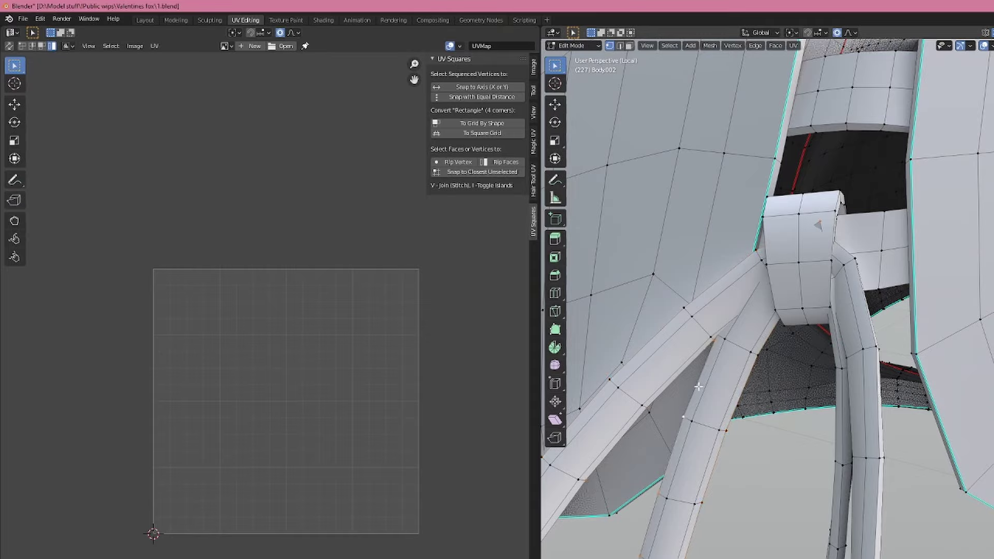
pyautogui.moveTo(842, 443); pyautogui.dragTo(813, 377, button='middle')
pyautogui.scroll(-3, 839, 393)
pyautogui.scroll(2, 687, 385)
pyautogui.scroll(4, 812, 377)
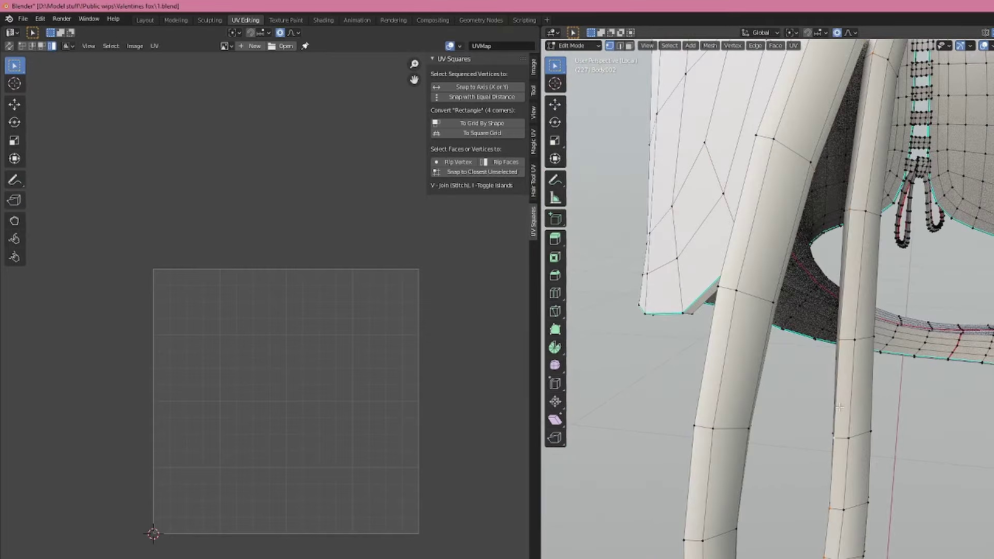
pyautogui.keyDown('shift'); pyautogui.moveTo(870, 337); pyautogui.dragTo(932, 401, button='middle'); pyautogui.keyUp('shift')
pyautogui.scroll(-8, 875, 395)
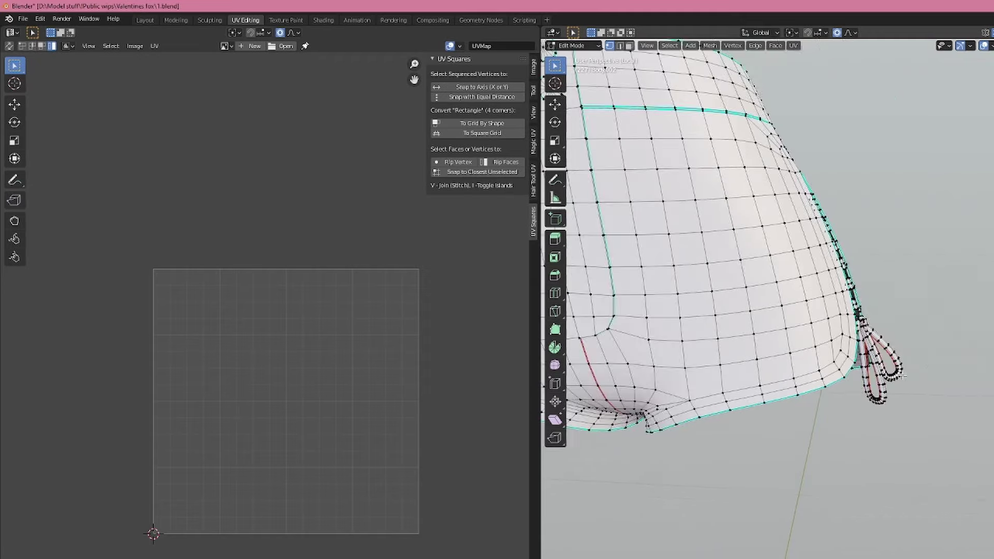
# - Select the linked geometry of the bow loops and unwrap it
pyautogui.press('l')
pyautogui.scroll(-1, 893, 370)
pyautogui.moveTo(637, 462); pyautogui.dragTo(740, 425, button='middle')
pyautogui.scroll(2, 658, 409)
pyautogui.press('l')
pyautogui.press('l')
pyautogui.press('u')
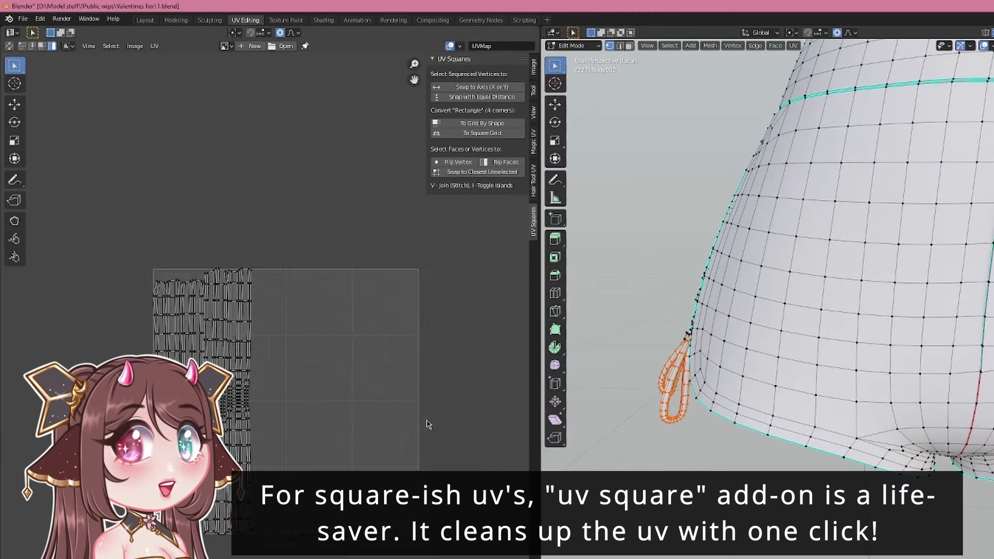
# - Move the bow loops' UV islands clear and straighten them into rectangular strips with To Grid By Shape
pyautogui.press('a')
pyautogui.scroll(3, 269, 393)
pyautogui.scroll(-1, 273, 326)
pyautogui.press('g')
pyautogui.click(409, 321)
pyautogui.click(481, 123)
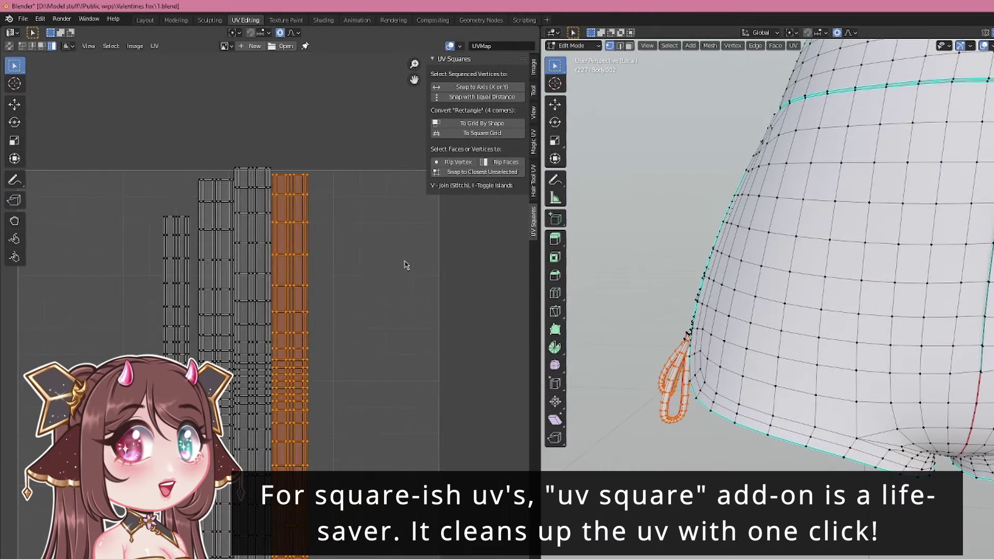
# - Move a straightened strip island over to the outer edge of the UV square
pyautogui.click(265, 307)
pyautogui.press('g')
pyautogui.click(465, 318)
pyautogui.moveTo(517, 300); pyautogui.dragTo(480, 307, button='middle')
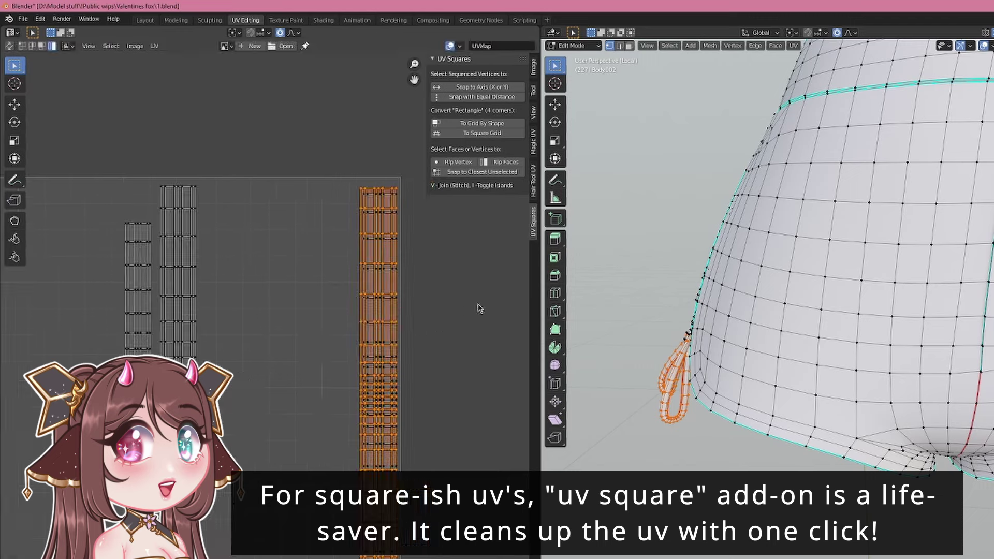
# - Align the strip islands along X and place them side by side at the UV square's outer edge
pyautogui.press('g')
pyautogui.press('x')
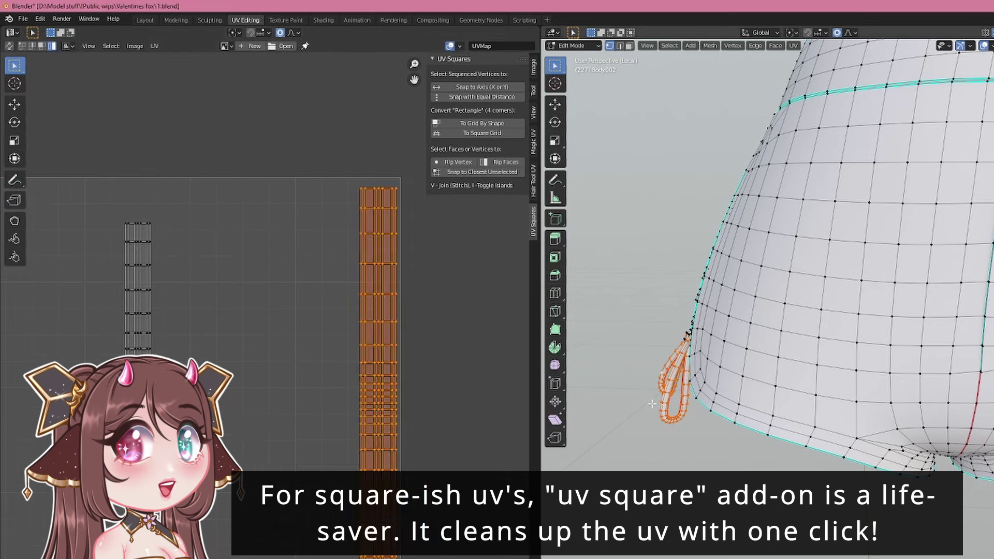
pyautogui.click(406, 282)
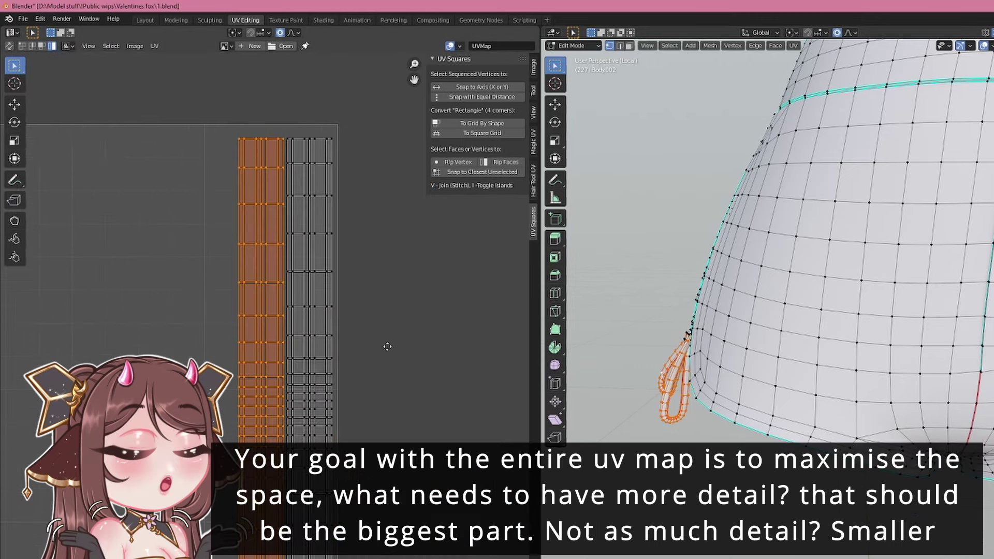
pyautogui.click(390, 350)
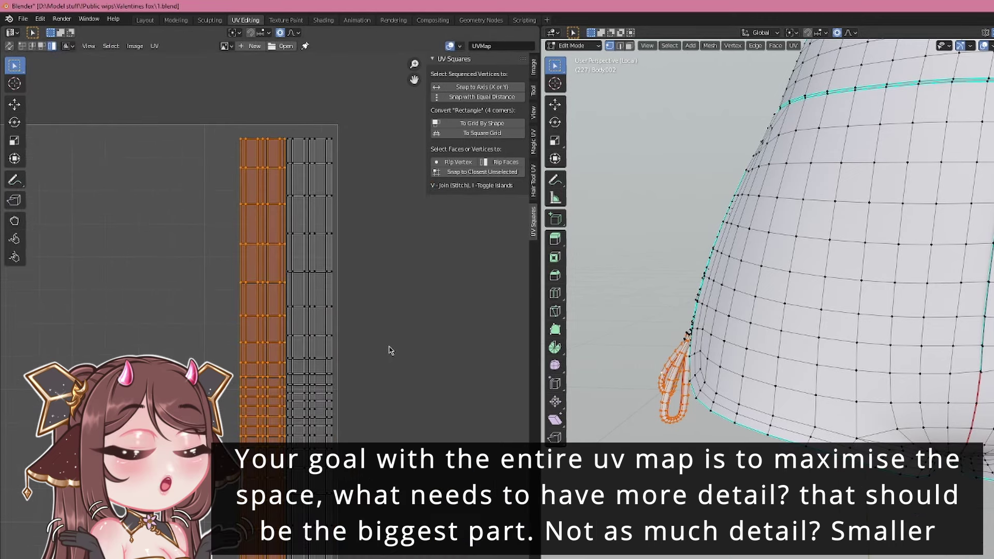
pyautogui.press('g')
pyautogui.click(388, 355)
# - Select the linked bow geometry on the opposite hip as well and symmetrize the bows
pyautogui.scroll(-4, 621, 370)
pyautogui.moveTo(673, 378); pyautogui.dragTo(766, 383, button='middle')
pyautogui.keyDown('shift'); pyautogui.moveTo(983, 394); pyautogui.dragTo(847, 394, button='middle'); pyautogui.keyUp('shift')
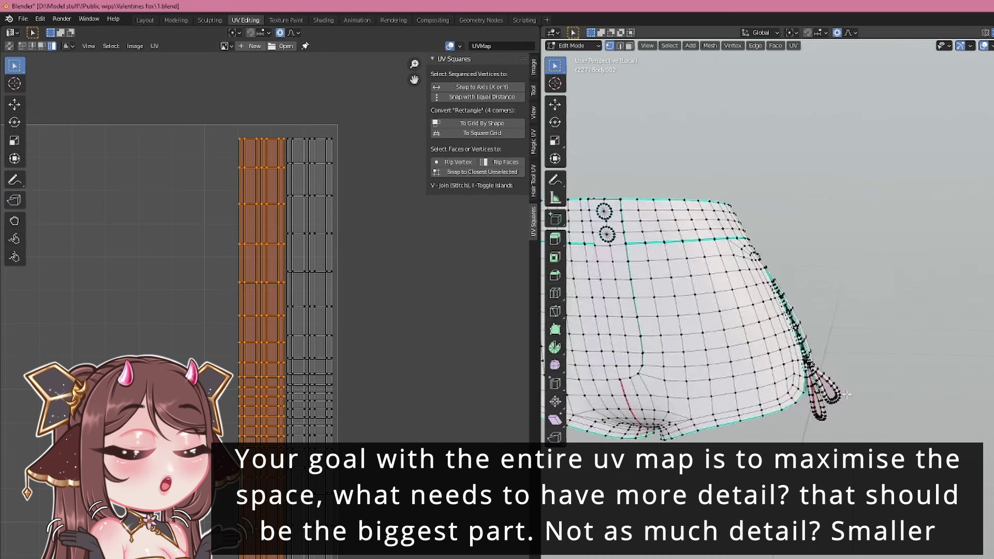
pyautogui.press('l')
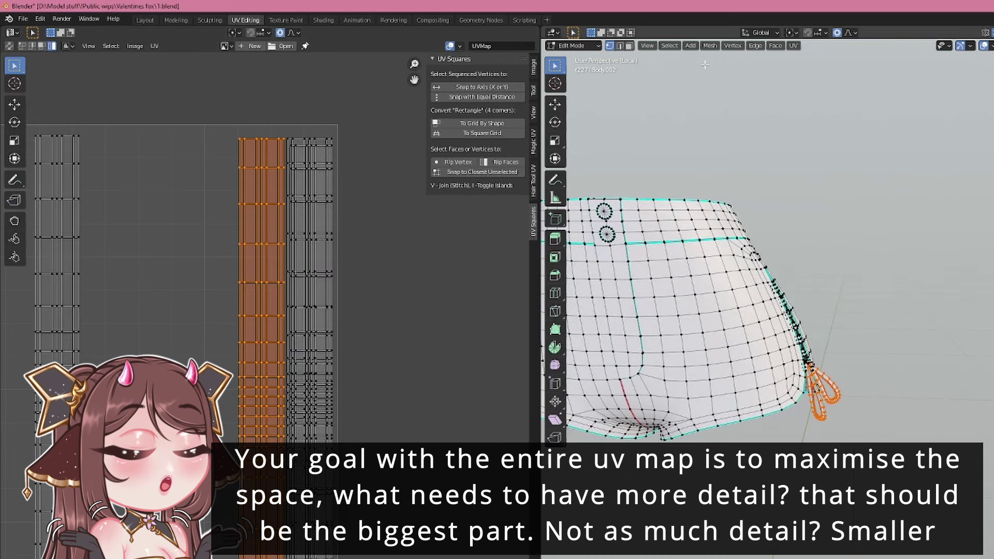
pyautogui.click(710, 45)
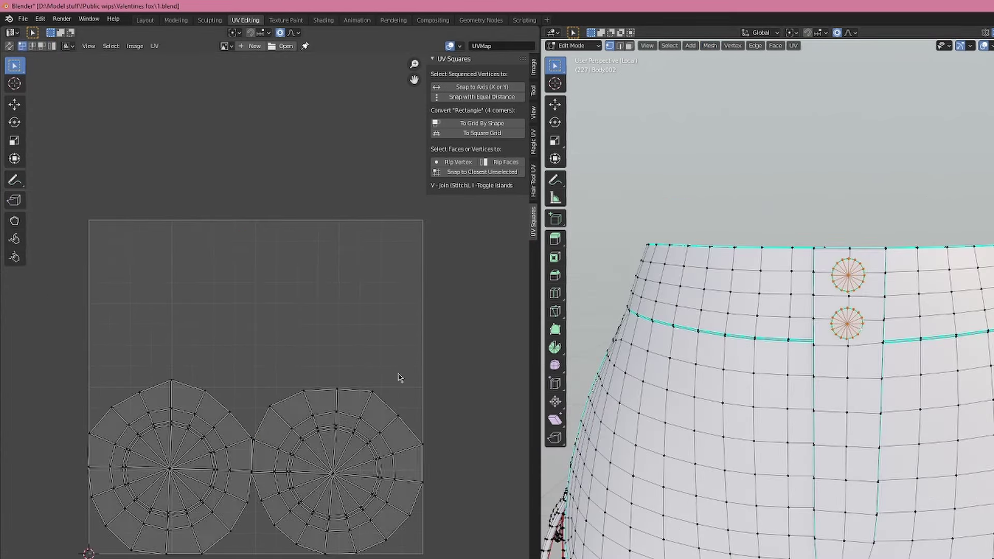
# - Select both button UV islands and move them along Y to just below the UV square
pyautogui.press('a')
pyautogui.scroll(-1, 371, 402)
pyautogui.press('g')
pyautogui.press('y')
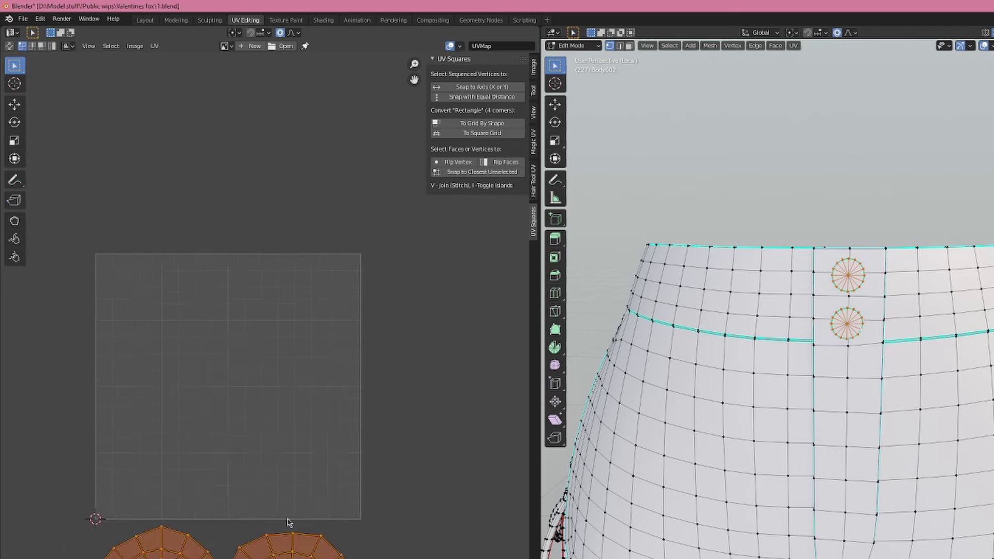
pyautogui.click(288, 523)
# - Unwrap all of the side lace pieces and symmetrize them so both sides share UVs
pyautogui.moveTo(778, 475); pyautogui.dragTo(817, 469, button='middle')
pyautogui.scroll(-2, 817, 469)
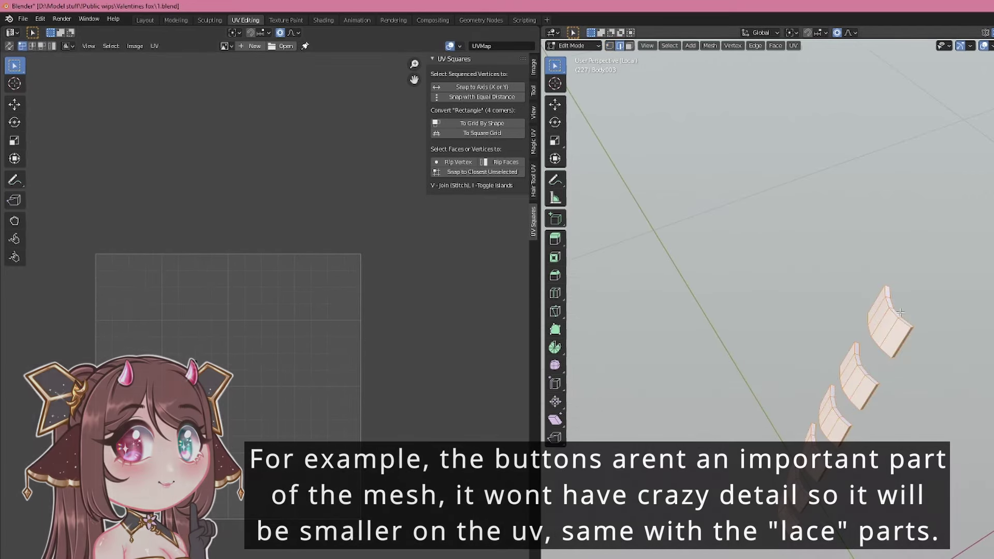
pyautogui.press('a')
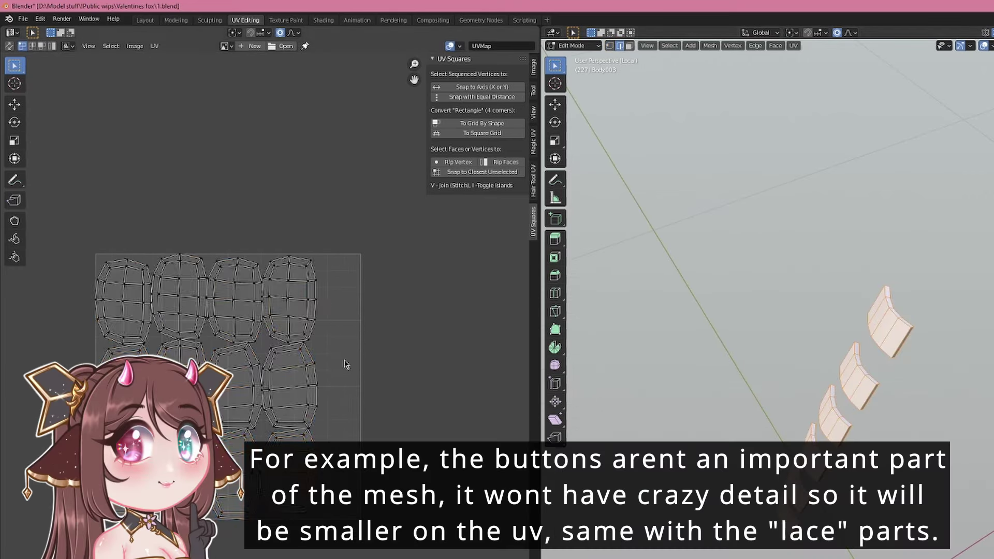
pyautogui.press('a')
pyautogui.click(710, 45)
pyautogui.click(733, 190)
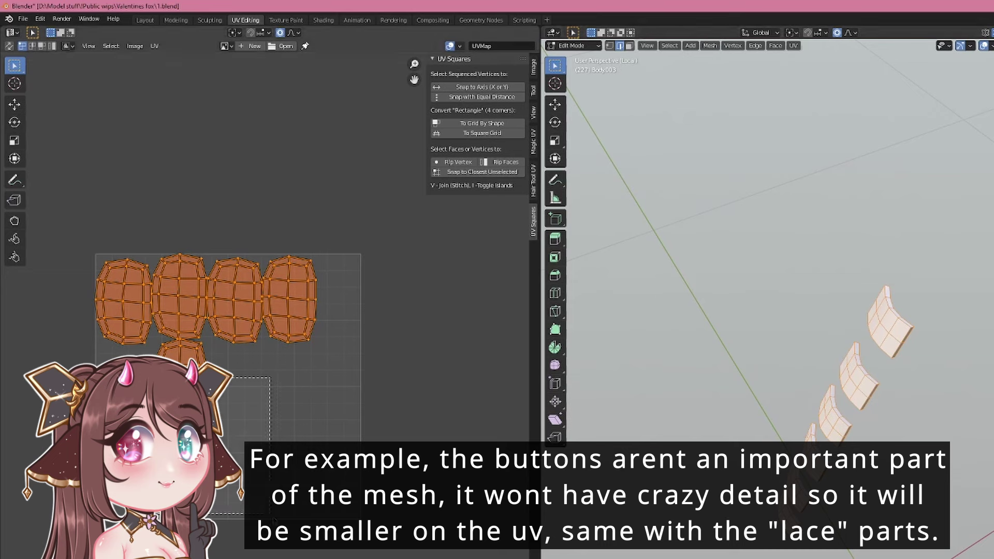
# - Move the lace islands from the lower rows up beside the others to form a single row
pyautogui.press('g')
pyautogui.click(235, 359)
pyautogui.click(395, 367)
pyautogui.click(357, 385)
pyautogui.press('g')
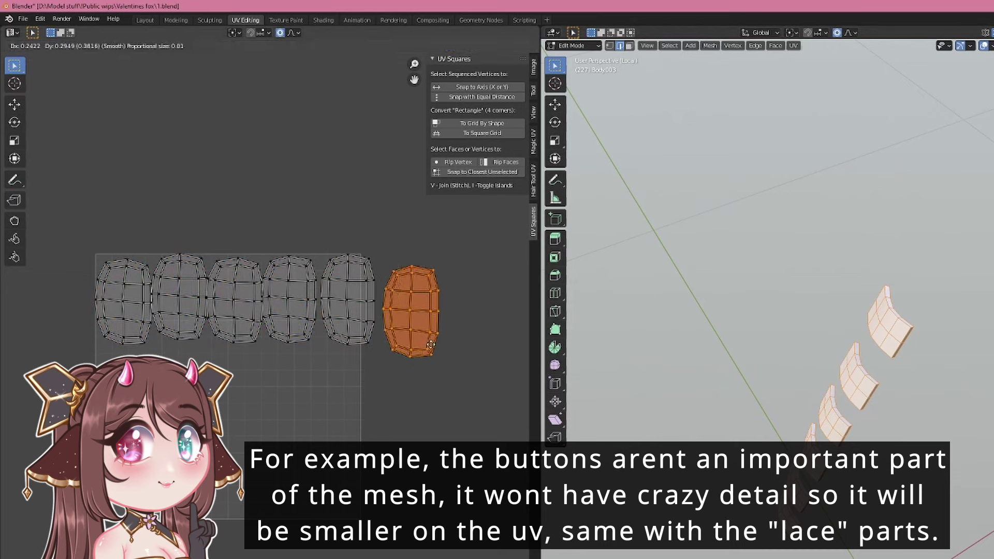
pyautogui.click(417, 300)
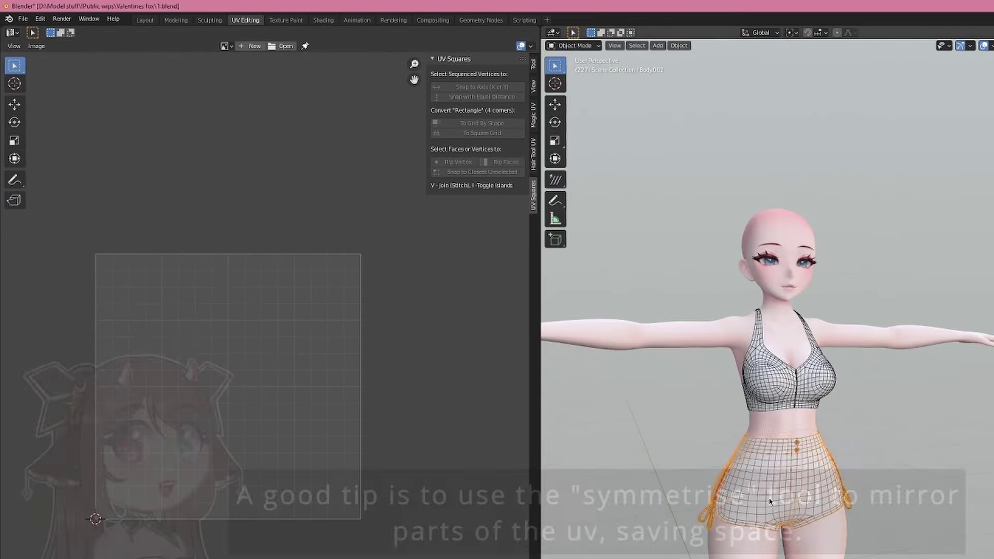
# - Isolate the complete shorts and move both large panel UV islands along X, clear of the UV square
pyautogui.press('/')
pyautogui.moveTo(445, 398); pyautogui.dragTo(455, 331, button='middle')
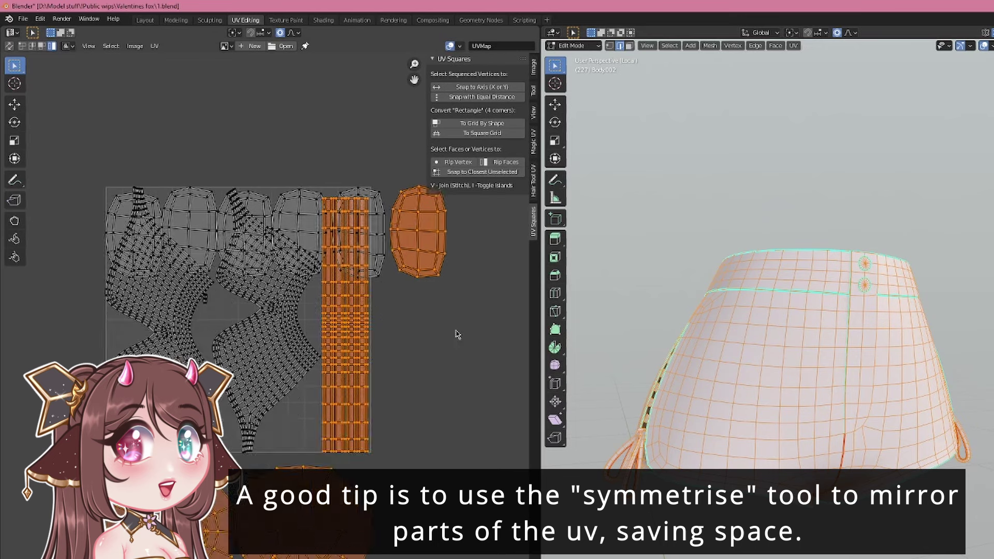
pyautogui.click(185, 314)
pyautogui.keyDown('shift'); pyautogui.click(269, 353); pyautogui.keyUp('shift')
pyautogui.press('g')
pyautogui.press('x')
pyautogui.click(63, 352)
# - Scale up the tiny narrow strip island lying inside the UV square
pyautogui.scroll(-1, 218, 351)
pyautogui.moveTo(683, 357); pyautogui.dragTo(729, 359, button='middle')
pyautogui.rightClick(335, 319)
pyautogui.click(476, 372)
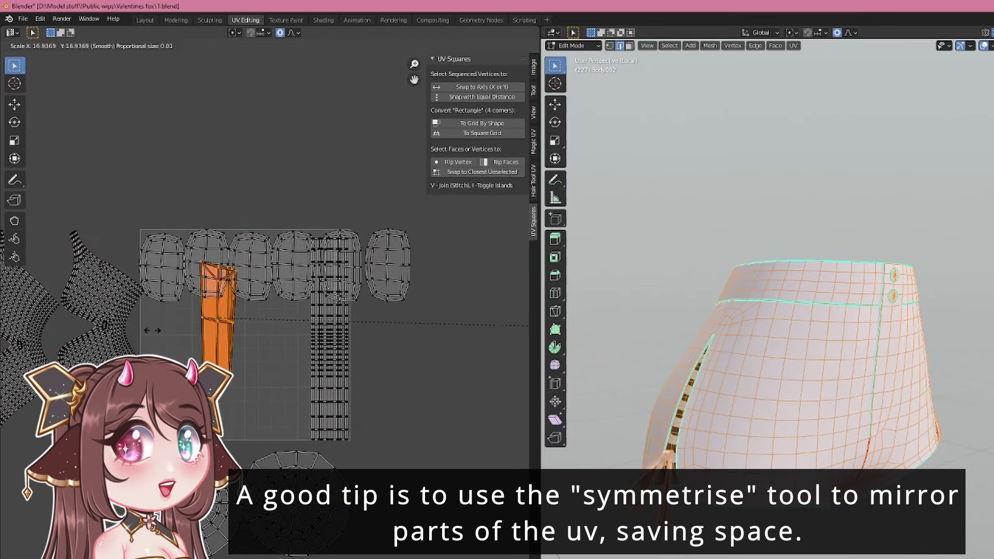
pyautogui.rightClick(421, 346)
pyautogui.moveTo(879, 373); pyautogui.dragTo(777, 303, button='middle')
pyautogui.scroll(5, 801, 413)
pyautogui.scroll(5, 699, 332)
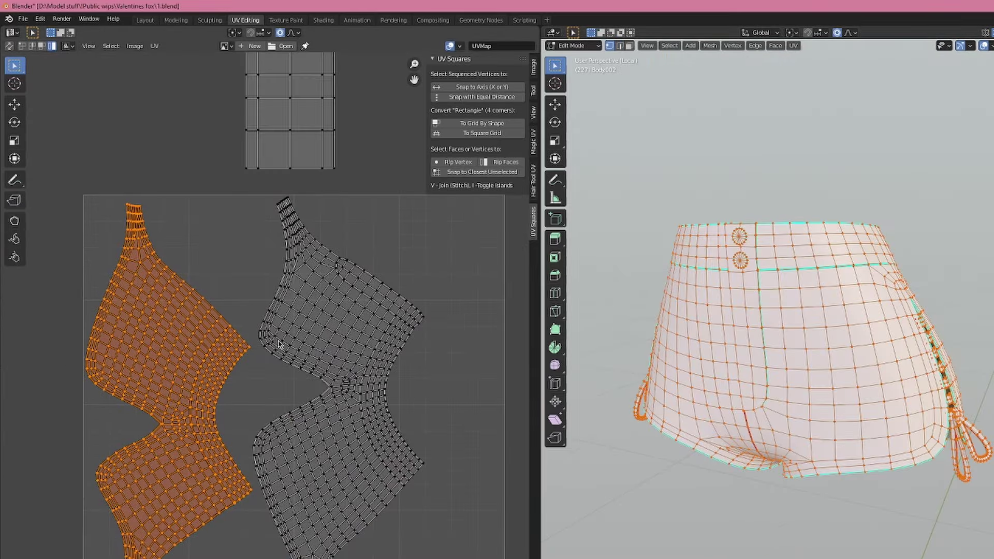
# - Reposition the second shorts panel island in the UV square, then shrink the straightened bow strips and place them outside the square
pyautogui.click(424, 343)
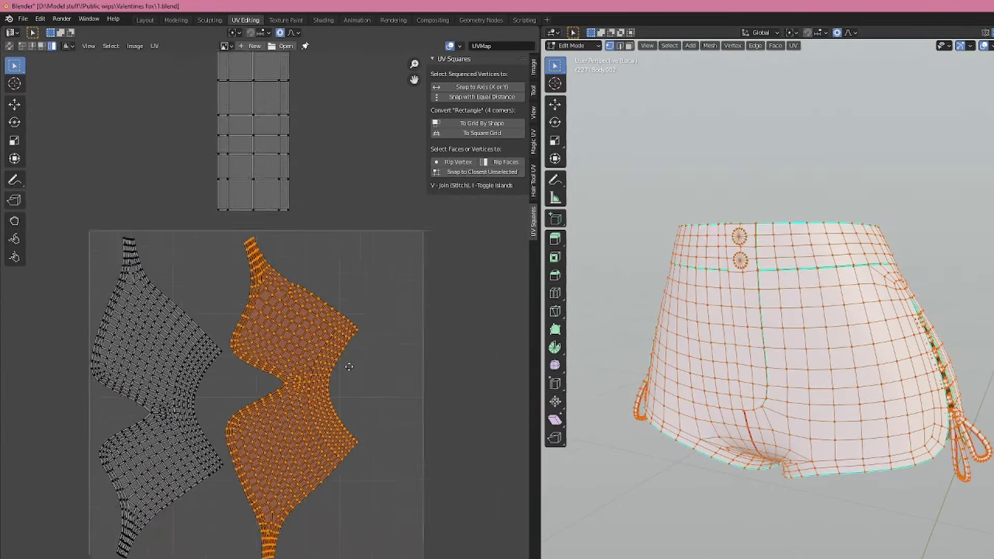
pyautogui.scroll(-2, 273, 362)
pyautogui.click(420, 377)
pyautogui.scroll(3, 459, 377)
pyautogui.press('g')
pyautogui.click(428, 338)
pyautogui.press('s')
pyautogui.click(384, 337)
pyautogui.press('g')
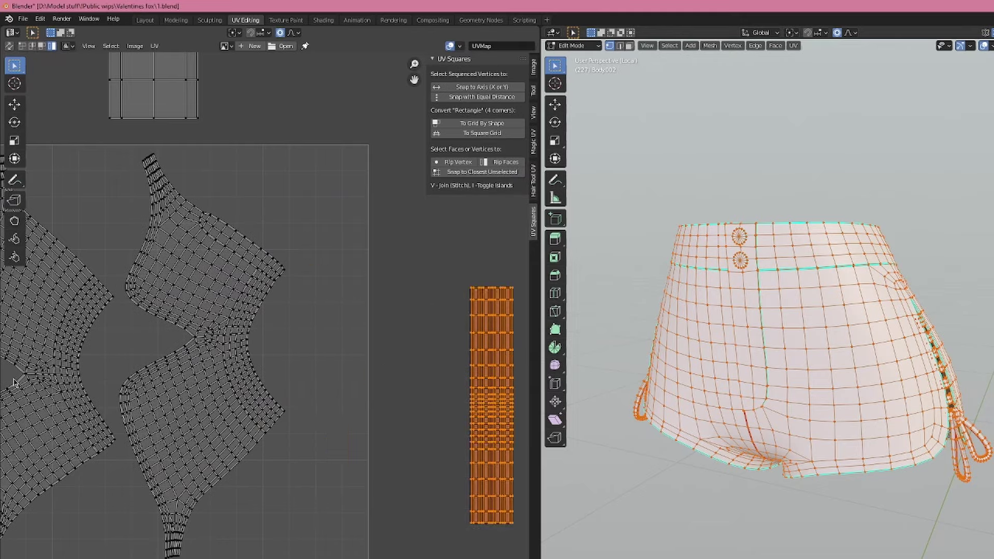
# - Resize the second shorts panel island and move it toward the far side of the UV square
pyautogui.moveTo(200, 372); pyautogui.dragTo(324, 366, button='middle')
pyautogui.click(340, 361)
pyautogui.press('s')
pyautogui.click(399, 347)
pyautogui.press('g')
pyautogui.click(462, 352)
# - Rotate and fit the two shorts panel islands inside the UV square so they mirror each other with their concave sides facing
pyautogui.press('r')
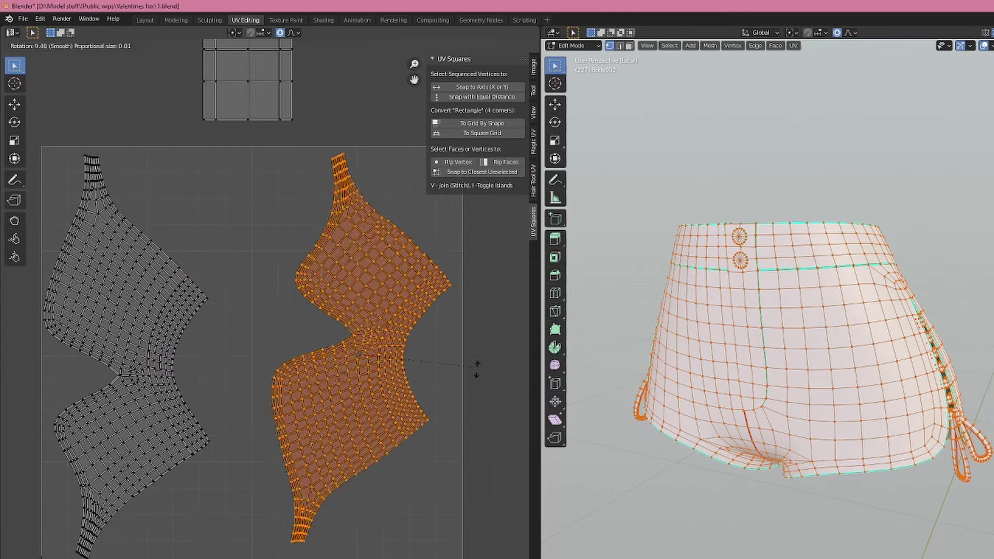
pyautogui.click(301, 394)
pyautogui.press('g')
pyautogui.click(416, 402)
pyautogui.press('s')
pyautogui.click(424, 402)
pyautogui.press('g')
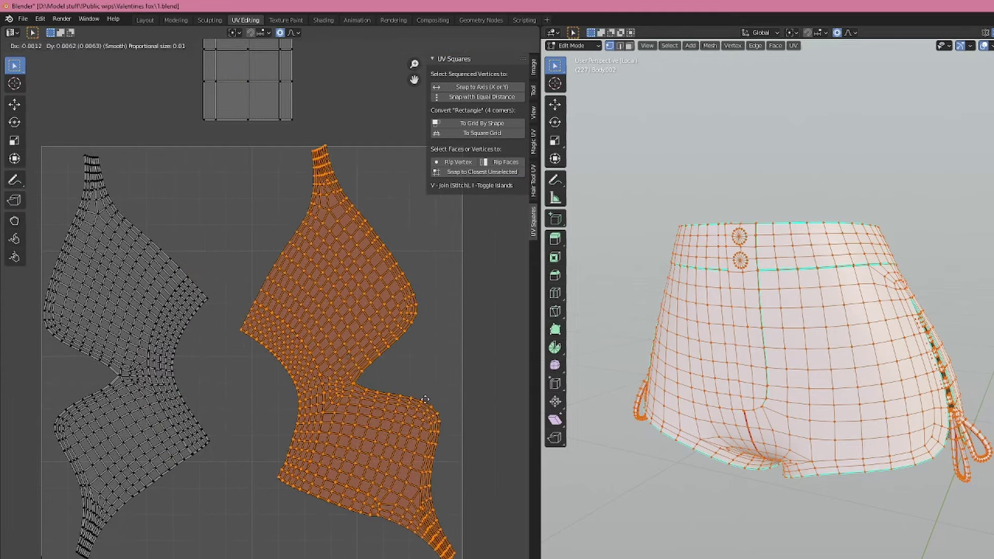
pyautogui.click(304, 350)
pyautogui.scroll(-2, 245, 400)
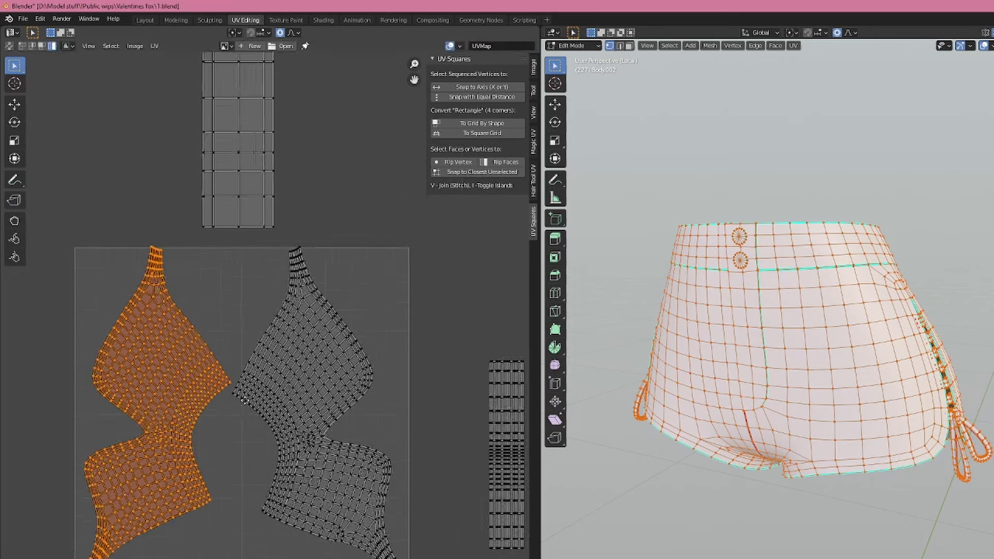
pyautogui.moveTo(245, 400); pyautogui.dragTo(243, 404, button='middle')
# - Scale down the narrow strip island above the UV square and place it in the gap between the panels
pyautogui.click(259, 217)
pyautogui.press('s')
pyautogui.click(301, 115)
pyautogui.press('g')
pyautogui.click(288, 303)
pyautogui.click(263, 461)
# - Scale down the two button islands and place them near the UV square's lower edge between the panels
pyautogui.moveTo(263, 461); pyautogui.dragTo(251, 229, button='middle')
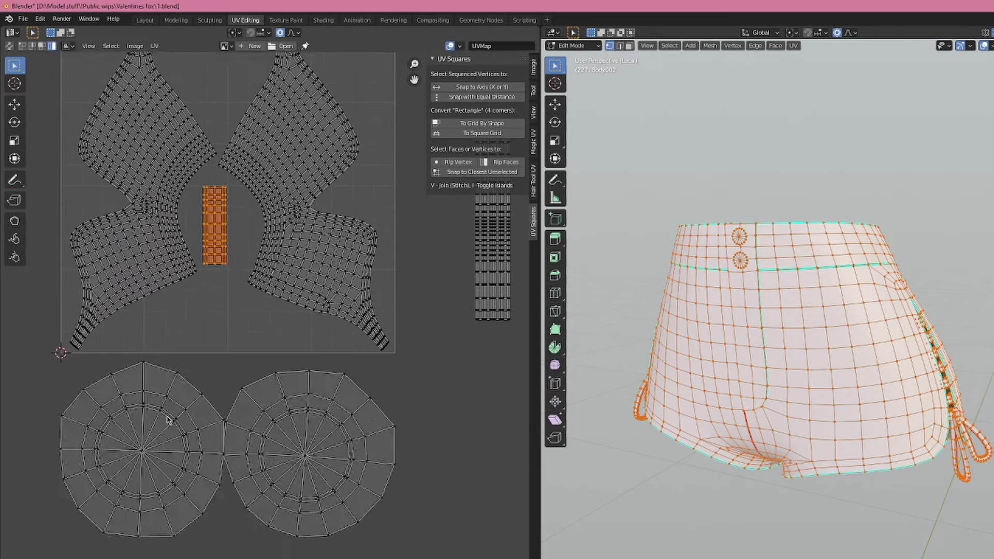
pyautogui.moveTo(169, 419); pyautogui.dragTo(311, 466)
pyautogui.press('s')
pyautogui.click(277, 454)
pyautogui.press('g')
pyautogui.click(231, 327)
# - Select the lace islands below the UV square and move them closer to it
pyautogui.scroll(-2, 325, 334)
pyautogui.moveTo(102, 472); pyautogui.dragTo(352, 557)
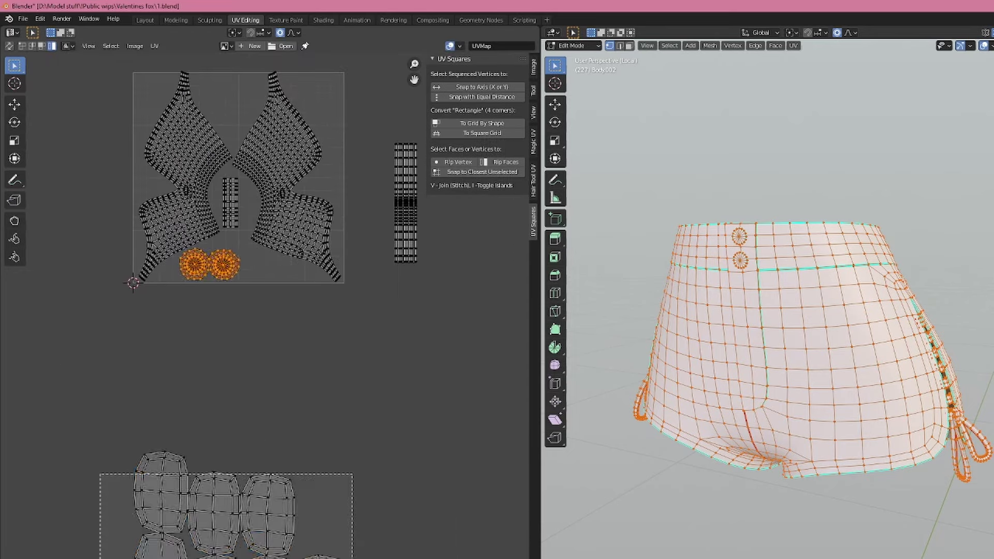
pyautogui.press('g')
pyautogui.click(337, 353)
# - Move the bow strips into the UV square's upper outer corner and scale and shift them along Y to fit
pyautogui.scroll(3, 337, 352)
pyautogui.moveTo(361, 315); pyautogui.dragTo(438, 412)
pyautogui.moveTo(403, 406); pyautogui.dragTo(435, 508, button='middle')
pyautogui.press('g')
pyautogui.click(290, 354)
pyautogui.scroll(3, 290, 353)
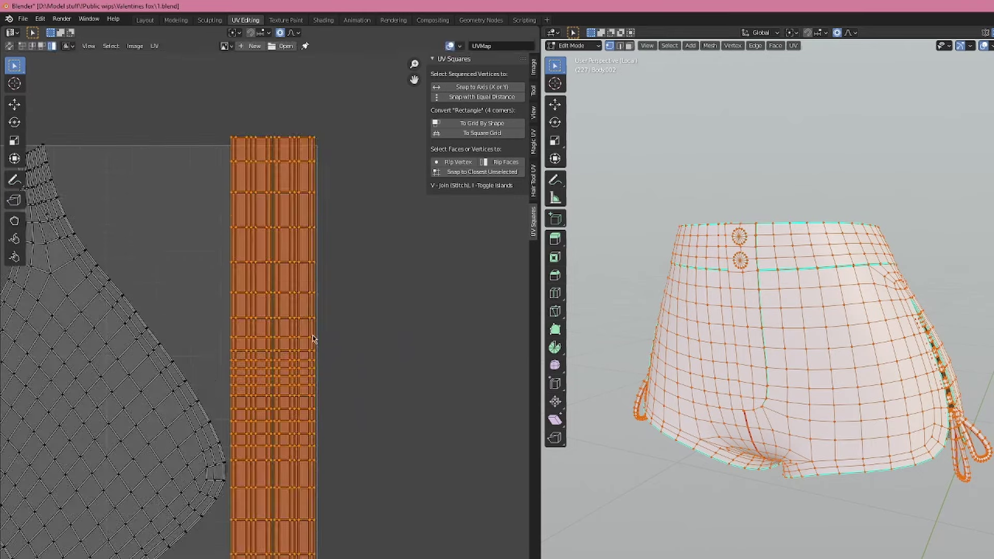
pyautogui.press('s')
pyautogui.press('y')
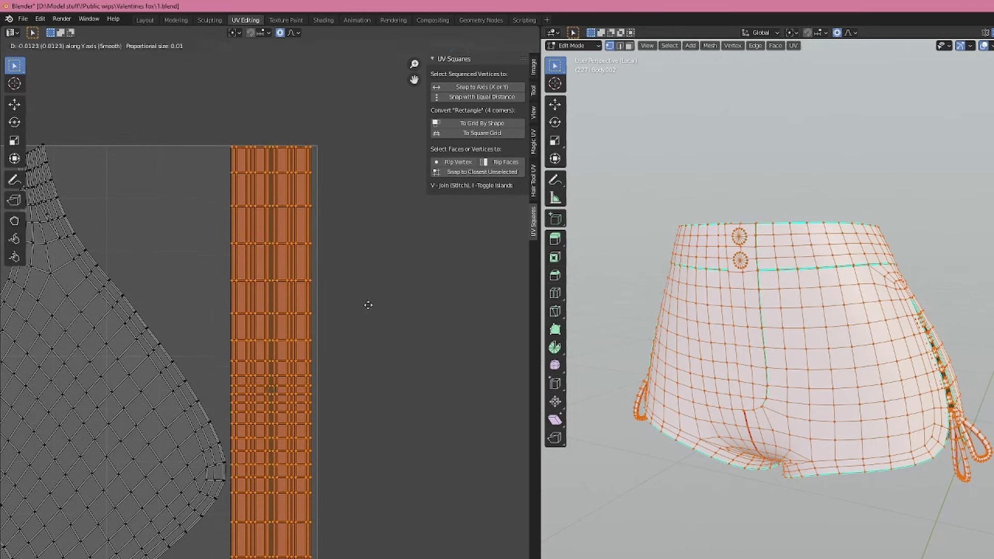
pyautogui.click(364, 305)
# - Select all the lace islands and move them above the UV square, clear of the panels
pyautogui.scroll(-4, 288, 348)
pyautogui.moveTo(288, 348); pyautogui.dragTo(385, 230, button='middle')
pyautogui.moveTo(251, 501); pyautogui.dragTo(263, 407, button='middle')
pyautogui.moveTo(158, 439); pyautogui.dragTo(362, 557)
pyautogui.moveTo(310, 466); pyautogui.dragTo(318, 515, button='middle')
pyautogui.moveTo(311, 362); pyautogui.dragTo(313, 500, button='middle')
pyautogui.press('g')
pyautogui.click(290, 217)
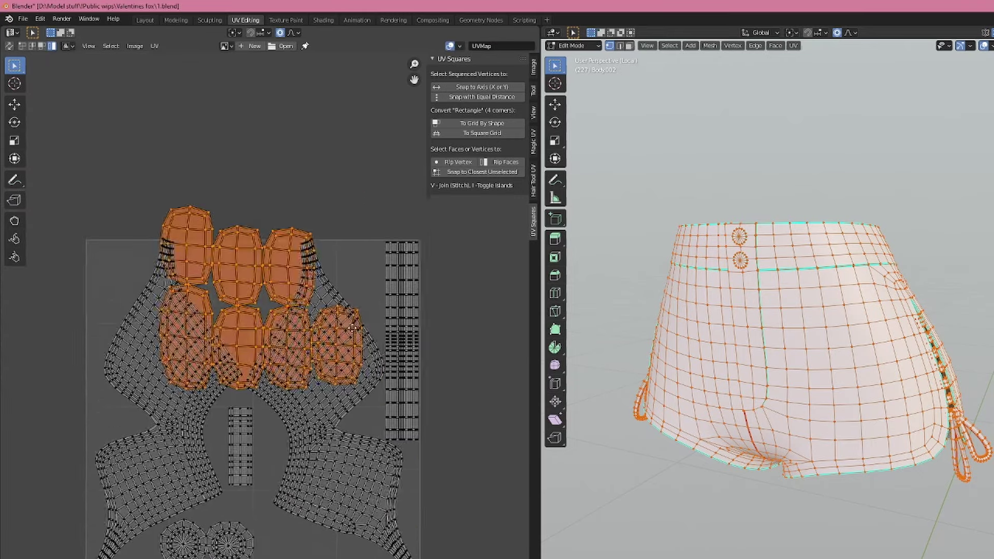
pyautogui.moveTo(289, 217); pyautogui.dragTo(290, 230, button='middle')
# - Clear the narrow strip from between the panels and fit the two button islands into that gap
pyautogui.press('g')
pyautogui.click(269, 499)
pyautogui.moveTo(231, 431); pyautogui.dragTo(266, 490)
pyautogui.press('g')
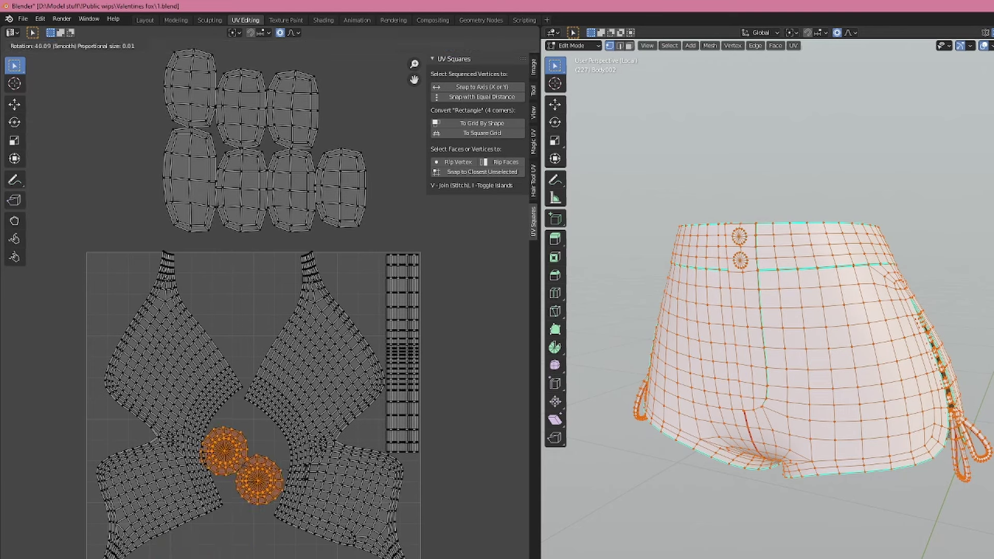
# - Rotate the bow strips 90 degrees and move them to the bottom edge of the UV square
pyautogui.click(406, 404)
pyautogui.write('r90')
pyautogui.press('Return')
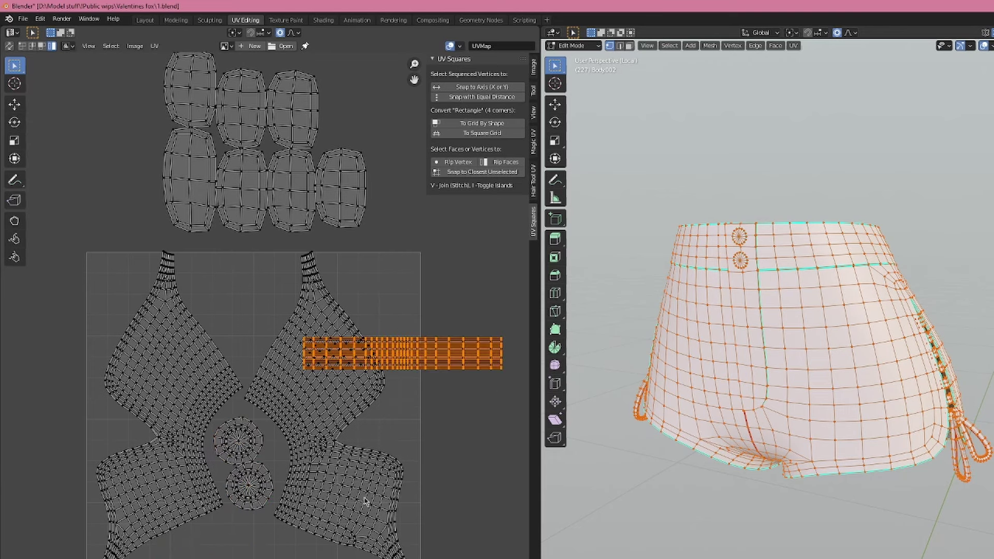
pyautogui.press('g')
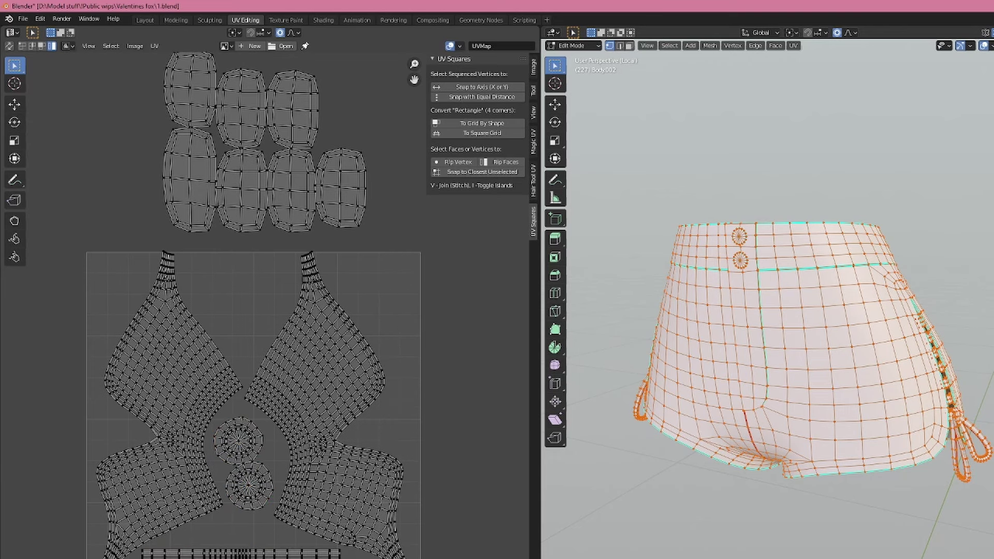
# - Scale down the group of lace islands and move it just above the UV square
pyautogui.scroll(1, 283, 290)
pyautogui.moveTo(350, 135); pyautogui.dragTo(343, 217, button='middle')
pyautogui.moveTo(351, 238); pyautogui.dragTo(353, 239)
pyautogui.press('s')
pyautogui.click(314, 218)
pyautogui.press('g')
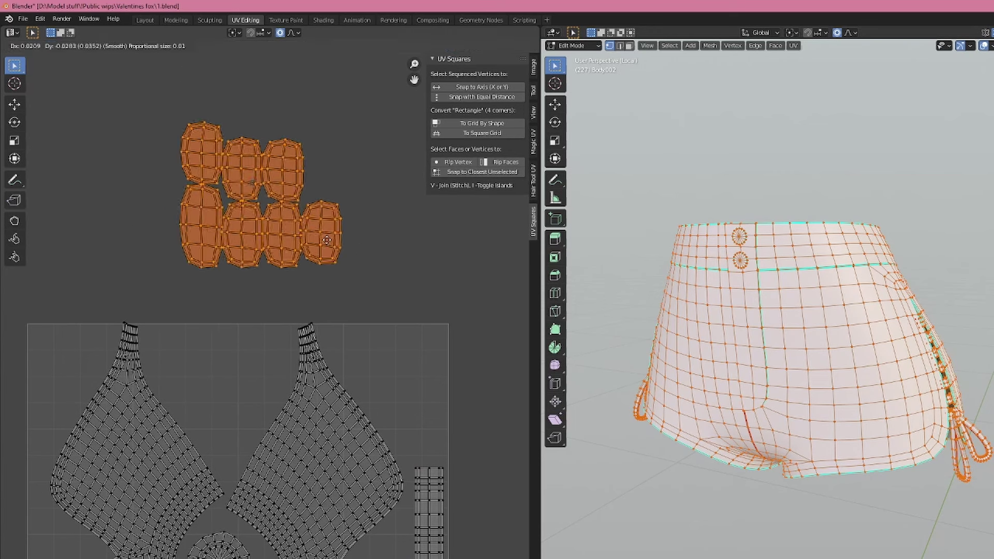
pyautogui.click(338, 274)
# - Place the lace islands individually into the free gaps around the panels' upper ends, rotating those that need to fit
pyautogui.moveTo(307, 267); pyautogui.dragTo(369, 292)
pyautogui.click(351, 284)
pyautogui.press('g')
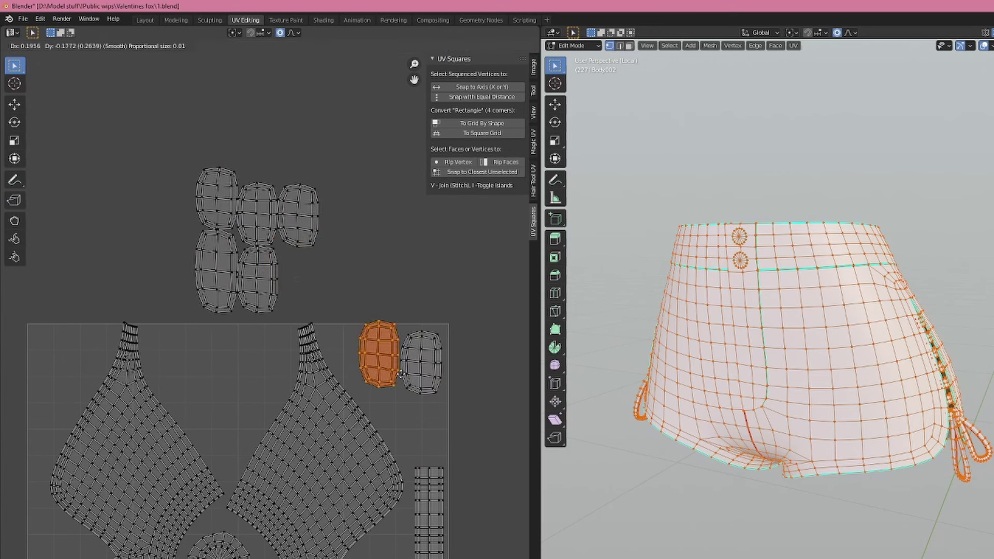
pyautogui.click(277, 295)
pyautogui.press('g')
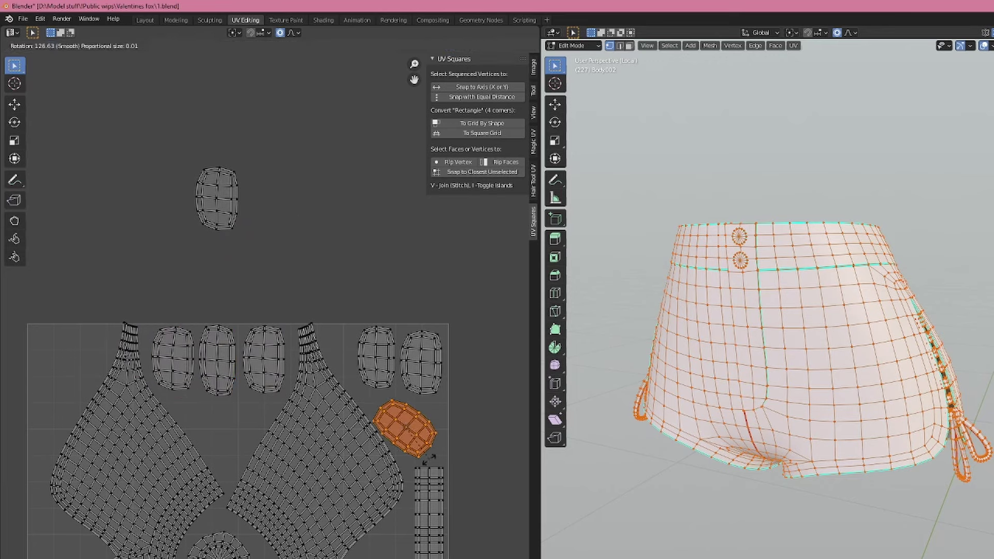
pyautogui.click(289, 379)
pyautogui.scroll(-1, 311, 399)
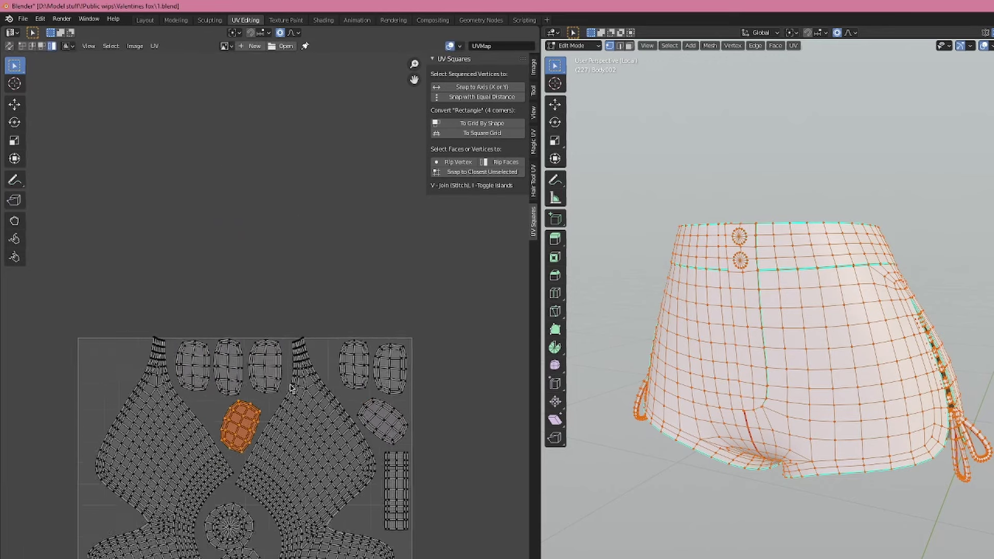
# - Reposition the two button islands in the gap so they keep clear of each other and the panels
pyautogui.scroll(2, 311, 403)
pyautogui.moveTo(310, 404); pyautogui.dragTo(346, 173, button='middle')
pyautogui.scroll(3, 262, 379)
pyautogui.click(255, 407)
pyautogui.press('g')
pyautogui.click(249, 415)
pyautogui.click(236, 316)
pyautogui.press('g')
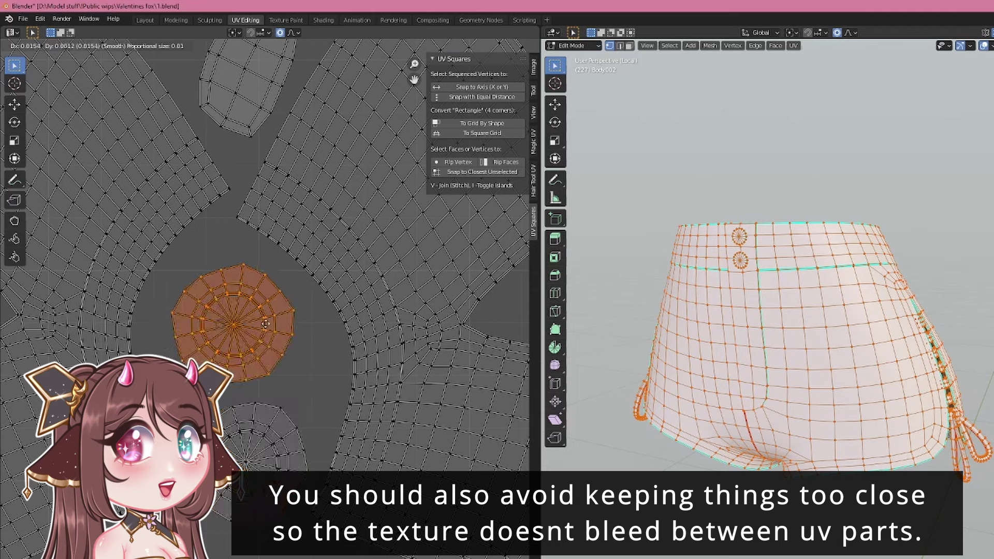
pyautogui.click(243, 311)
pyautogui.scroll(-3, 203, 280)
pyautogui.scroll(3, 351, 316)
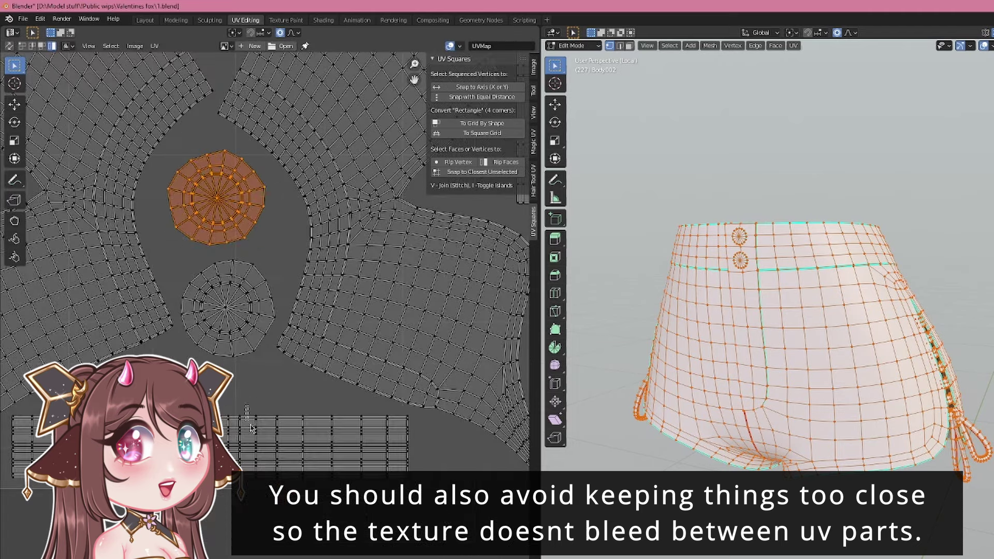
# - Space the two horizontal bow strips apart along Y, shift them within the square and scale them along X
pyautogui.press('g')
pyautogui.press('y')
pyautogui.keyDown('shift'); pyautogui.click(270, 458); pyautogui.keyUp('shift')
pyautogui.press('g')
pyautogui.press('y')
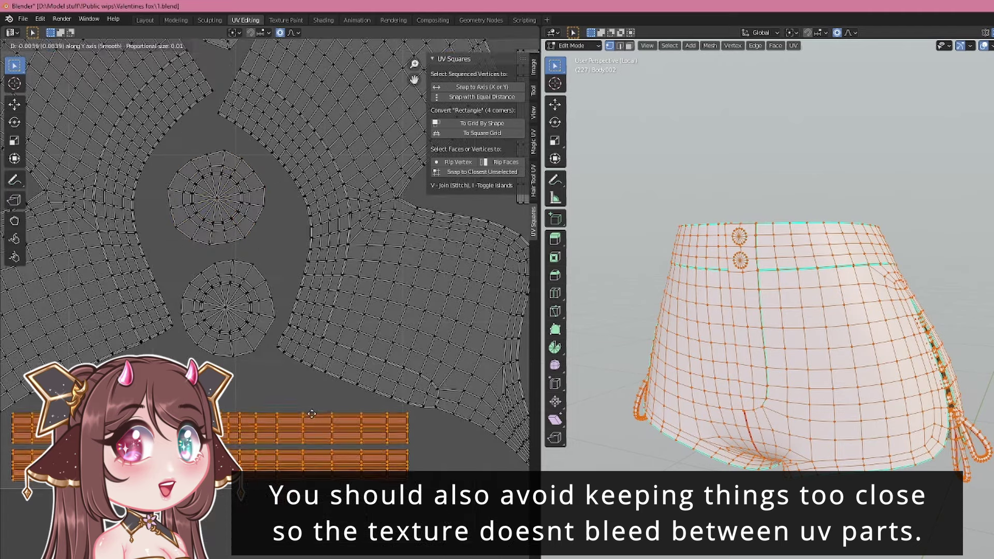
pyautogui.click(270, 393)
pyautogui.scroll(-1, 269, 393)
pyautogui.press('s')
pyautogui.press('x')
pyautogui.click(337, 404)
pyautogui.scroll(-2, 336, 404)
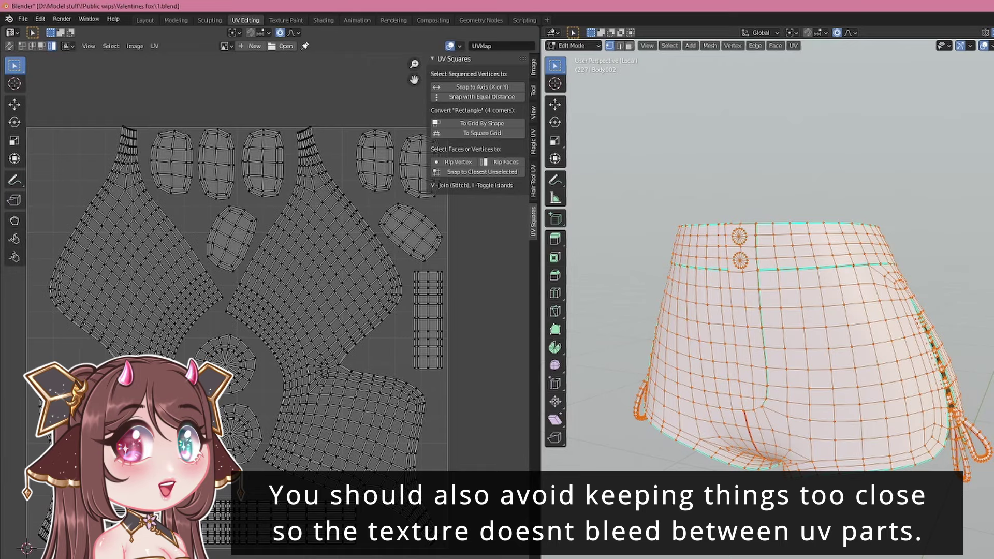
# - Shrink the second shorts panel slightly and nudge both panels to leave margins around the neighbouring islands
pyautogui.click(351, 431)
pyautogui.press('s')
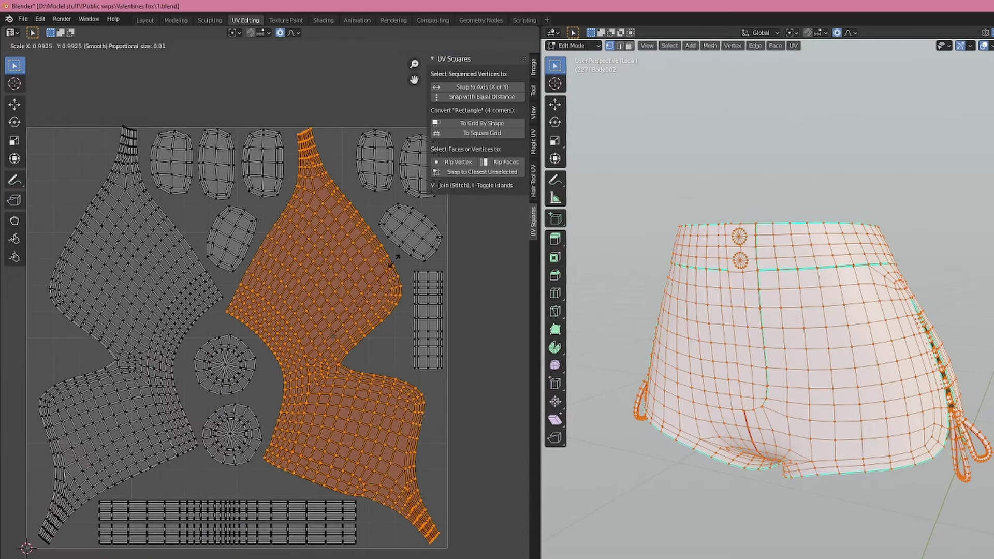
pyautogui.click(395, 262)
pyautogui.press('g')
pyautogui.click(394, 267)
pyautogui.click(122, 268)
pyautogui.press('g')
pyautogui.click(280, 256)
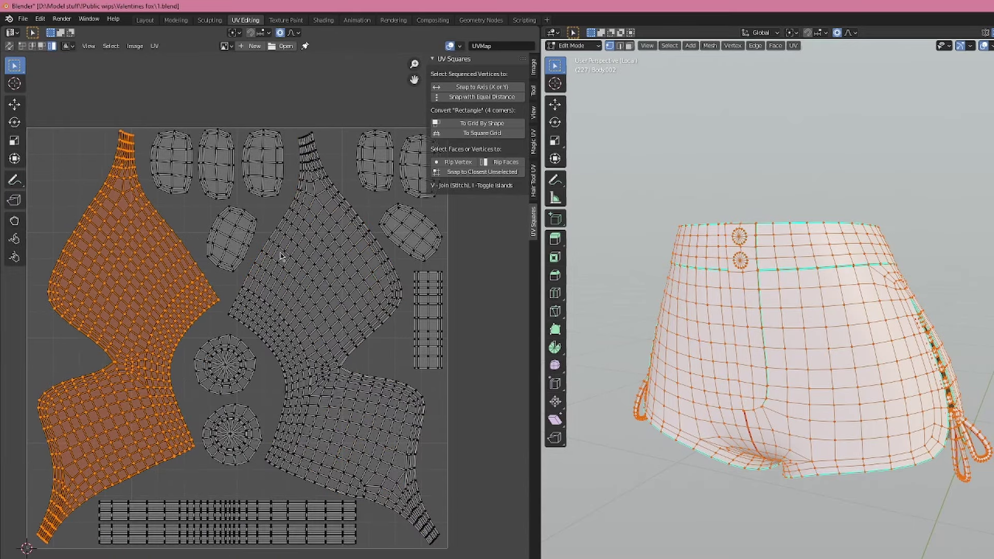
# - Deselect the UV islands, switch to Substance 3D Painter and display only the base color of the shorts
pyautogui.hotkey('alt', 'a')
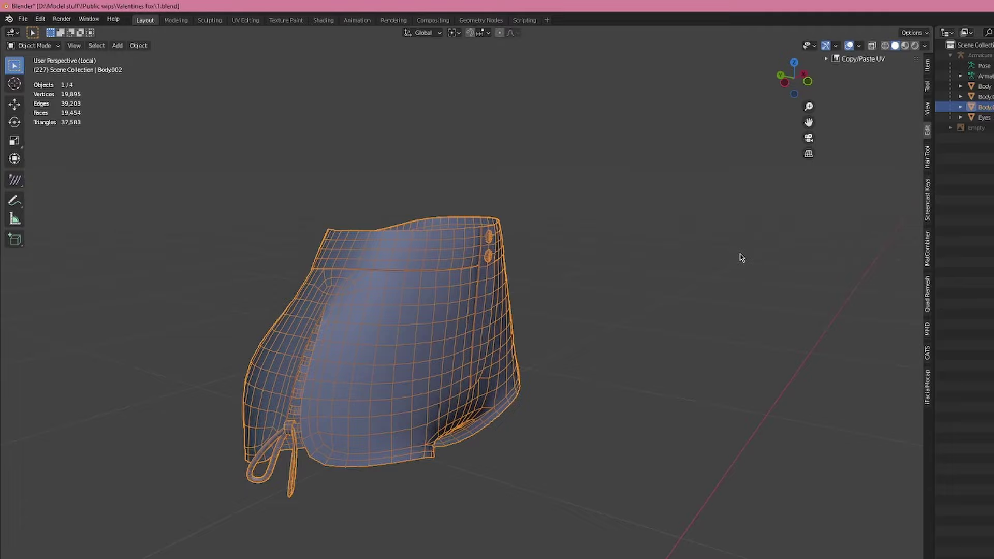
pyautogui.moveTo(738, 257); pyautogui.dragTo(679, 258, button='middle')
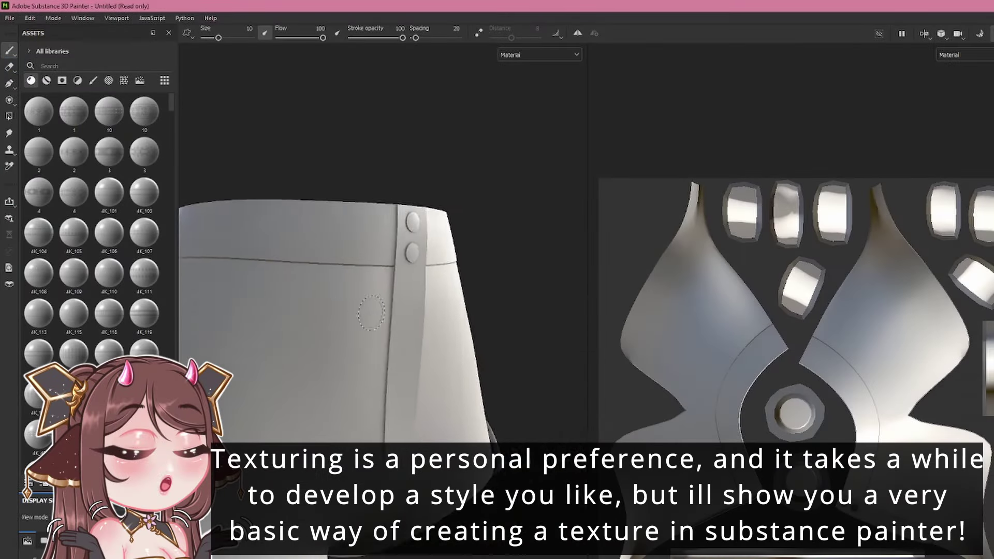
pyautogui.keyDown('alt'); pyautogui.moveTo(380, 337); pyautogui.dragTo(388, 335); pyautogui.keyUp('alt')
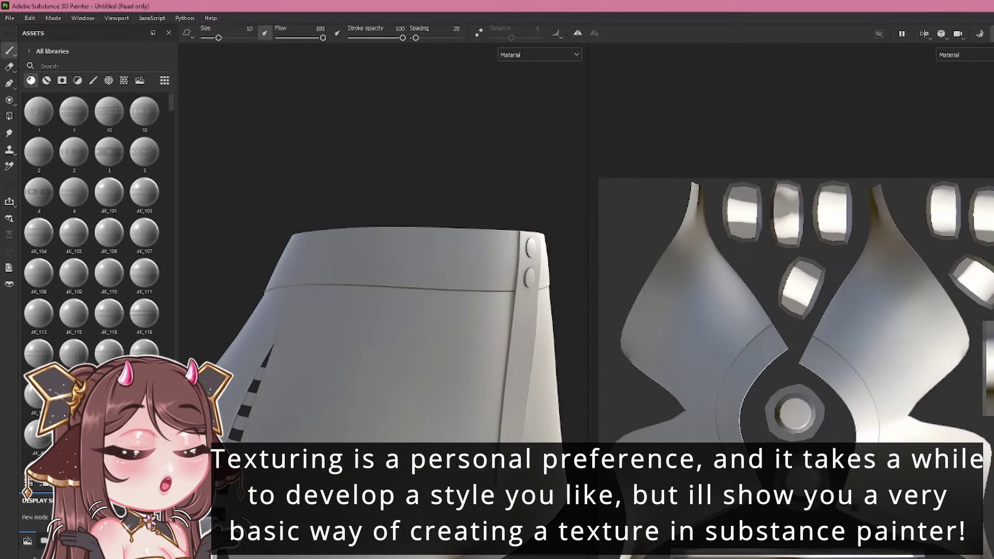
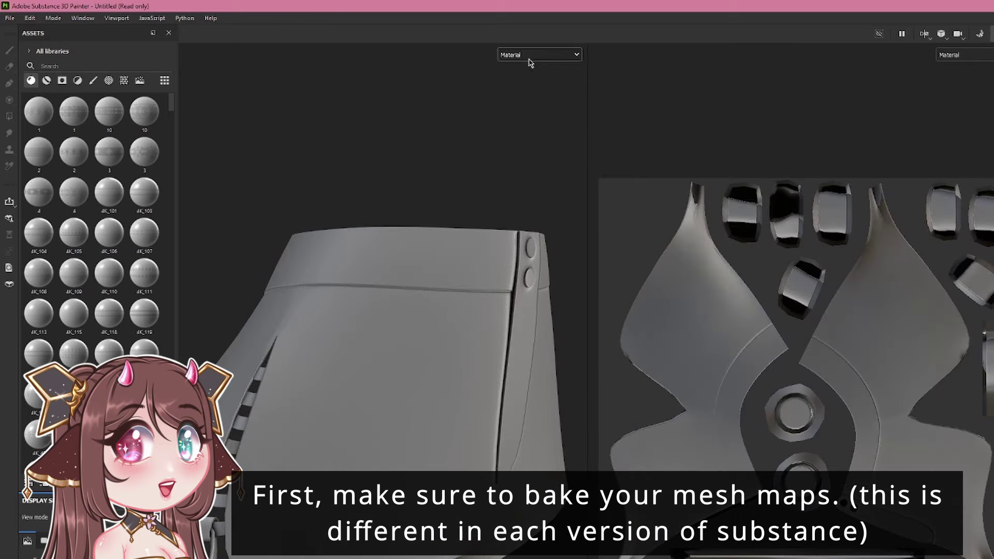
pyautogui.click(529, 56)
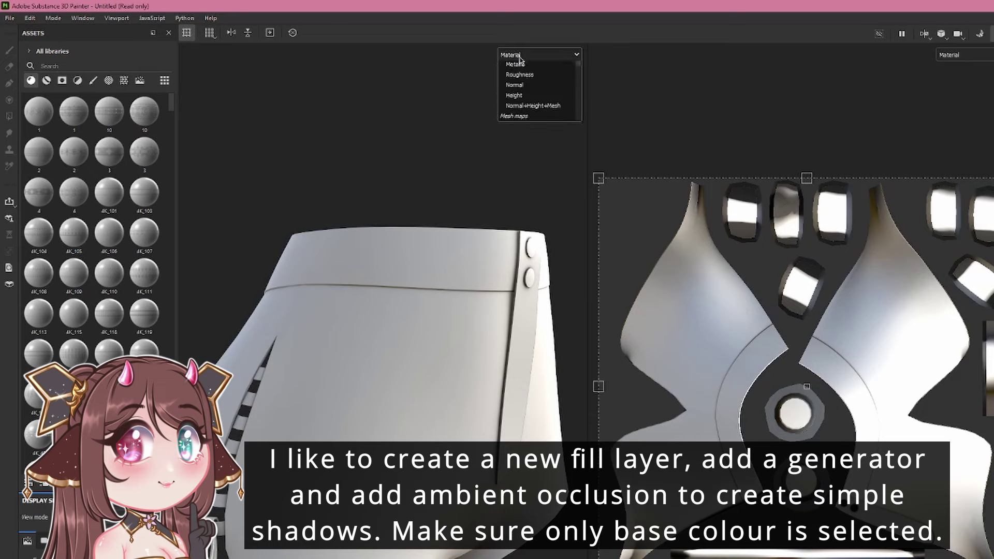
pyautogui.click(519, 99)
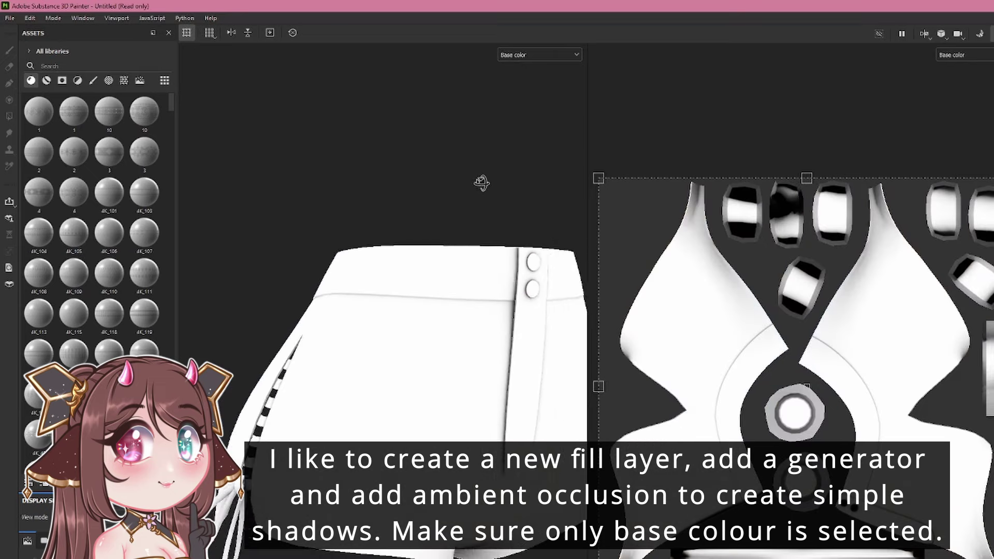
# - Search the assets for "denim" and apply the fabric denim material to the shorts
pyautogui.click(57, 64)
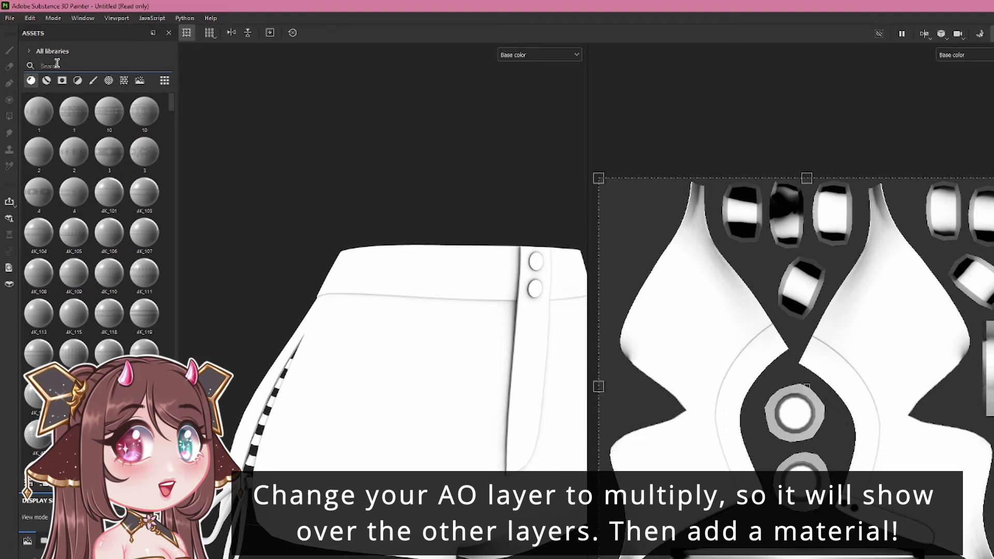
pyautogui.write('denim')
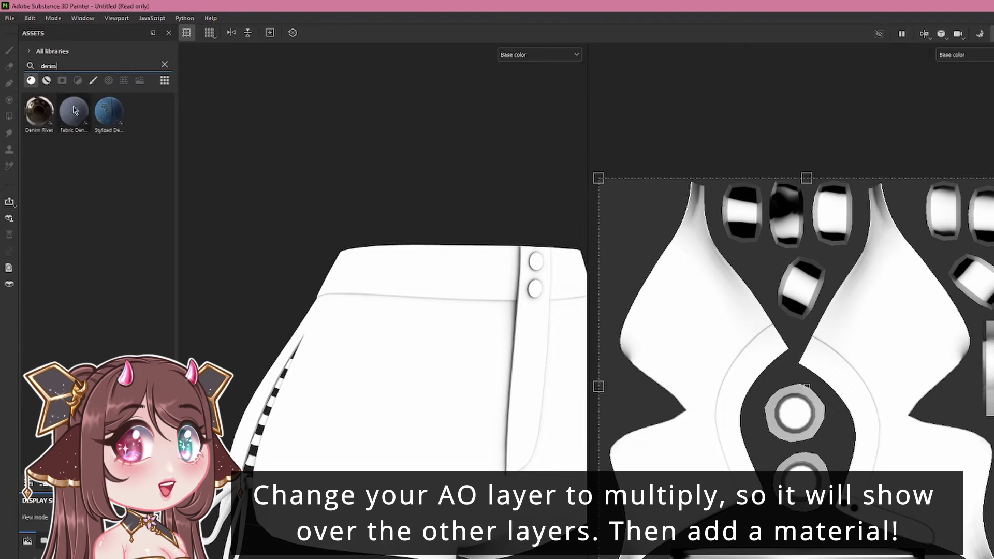
pyautogui.moveTo(74, 110); pyautogui.dragTo(403, 341)
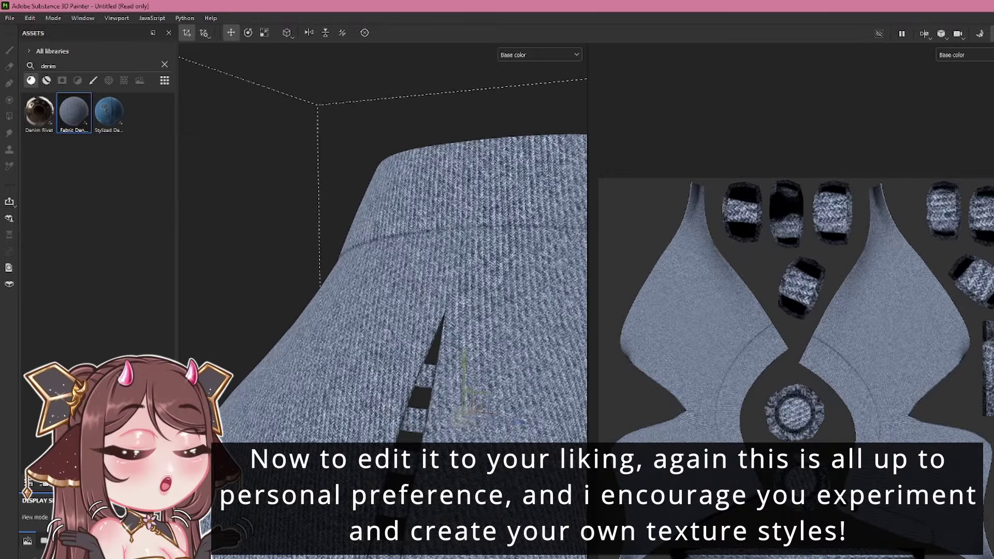
pyautogui.scroll(-5, 383, 315)
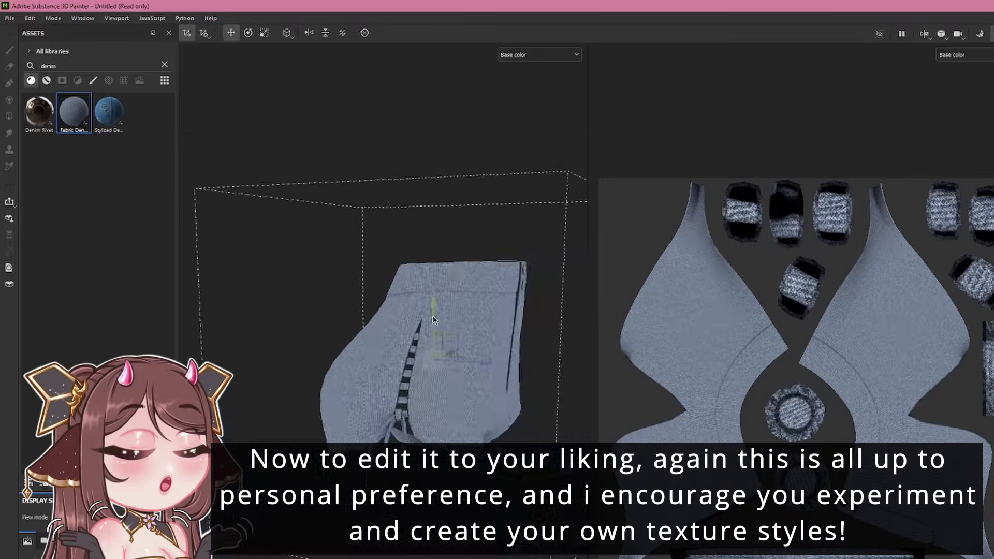
pyautogui.keyDown('alt'); pyautogui.moveTo(455, 318); pyautogui.dragTo(354, 317); pyautogui.keyUp('alt')
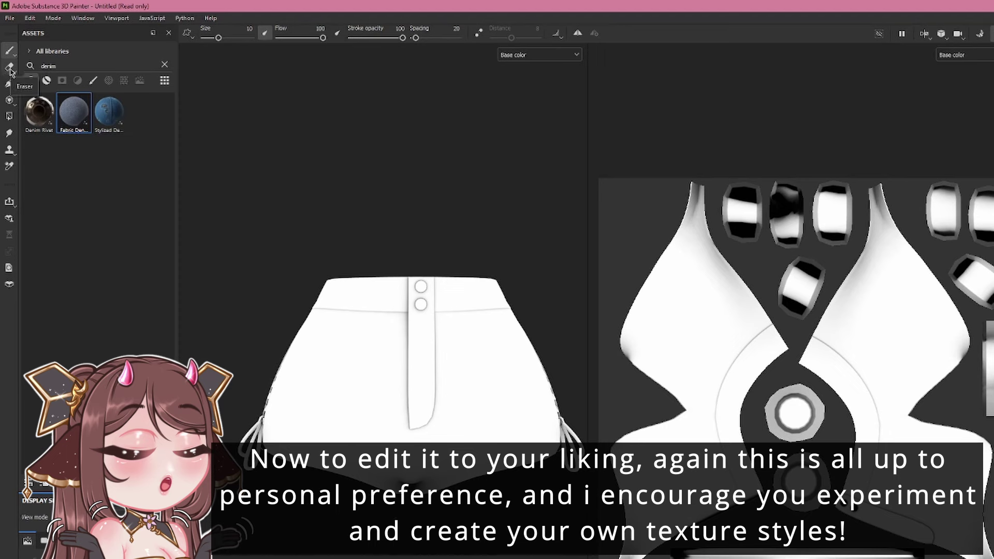
# - Mask the denim material off the two waistband buttons with Polygon Fill
pyautogui.click(9, 116)
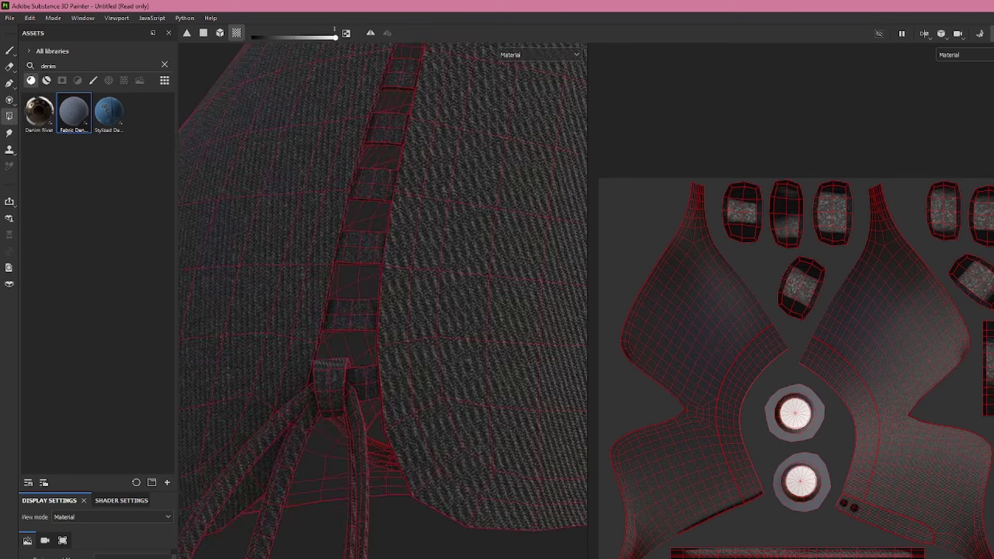
pyautogui.scroll(-6, 379, 374)
pyautogui.keyDown('alt'); pyautogui.moveTo(379, 373); pyautogui.dragTo(331, 368); pyautogui.keyUp('alt')
pyautogui.keyDown('alt'); pyautogui.moveTo(331, 369); pyautogui.dragTo(435, 459, button='middle'); pyautogui.keyUp('alt')
pyautogui.scroll(2, 435, 459)
# - Search the assets for "metal" and apply the bronze stylized material to only the two buttons using a Polygon Fill mask
pyautogui.click(164, 65)
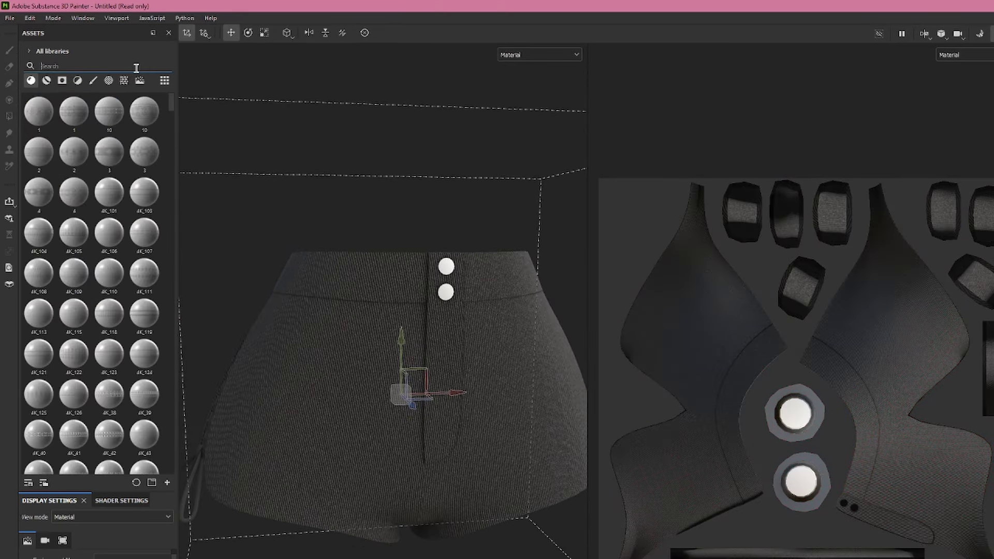
pyautogui.write('metal')
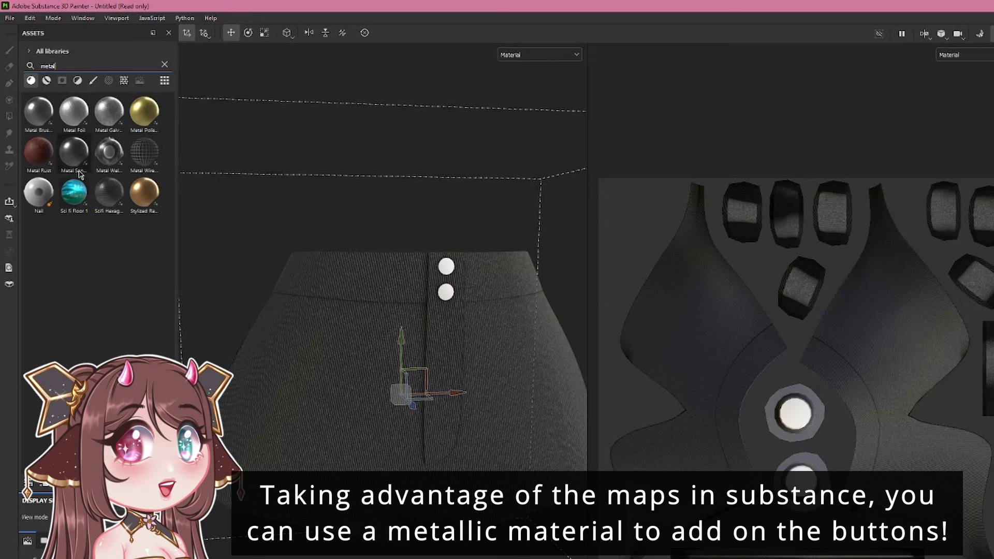
pyautogui.moveTo(144, 192); pyautogui.dragTo(448, 291)
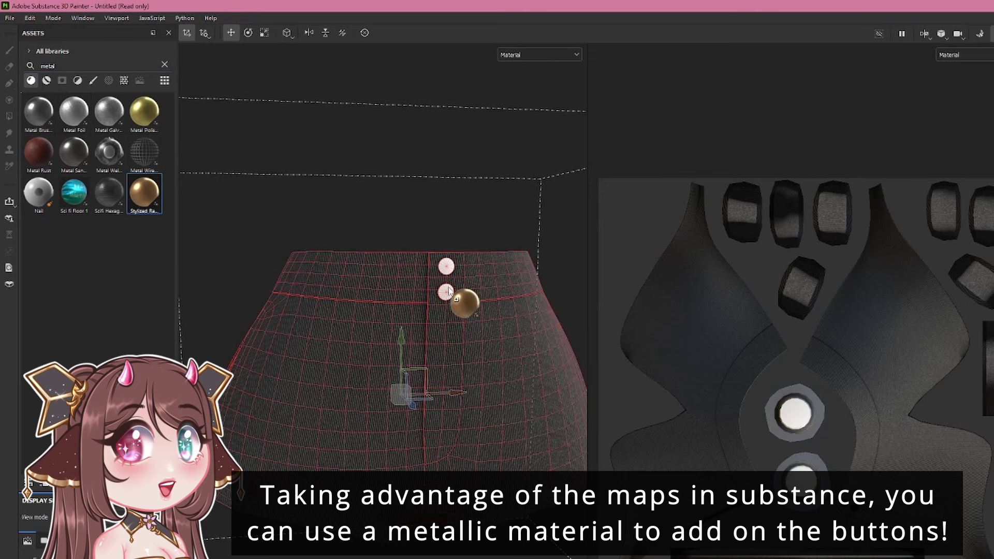
pyautogui.press('4')
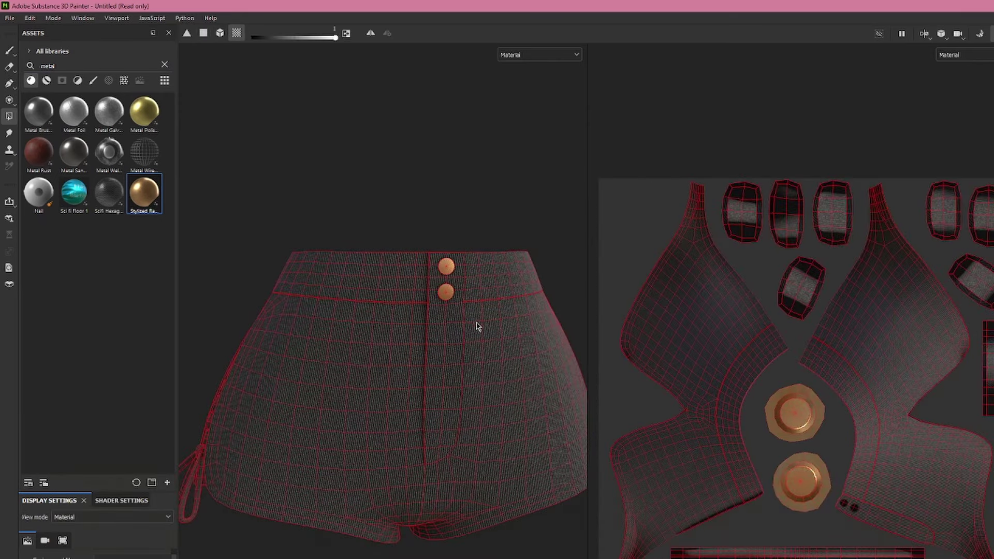
pyautogui.moveTo(477, 327)
pyautogui.keyDown('alt'); pyautogui.mouseDown()
pyautogui.moveTo(452, 315)
pyautogui.moveTo(468, 322)
pyautogui.mouseUp(); pyautogui.keyUp('alt')
pyautogui.scroll(-2, 381, 318)
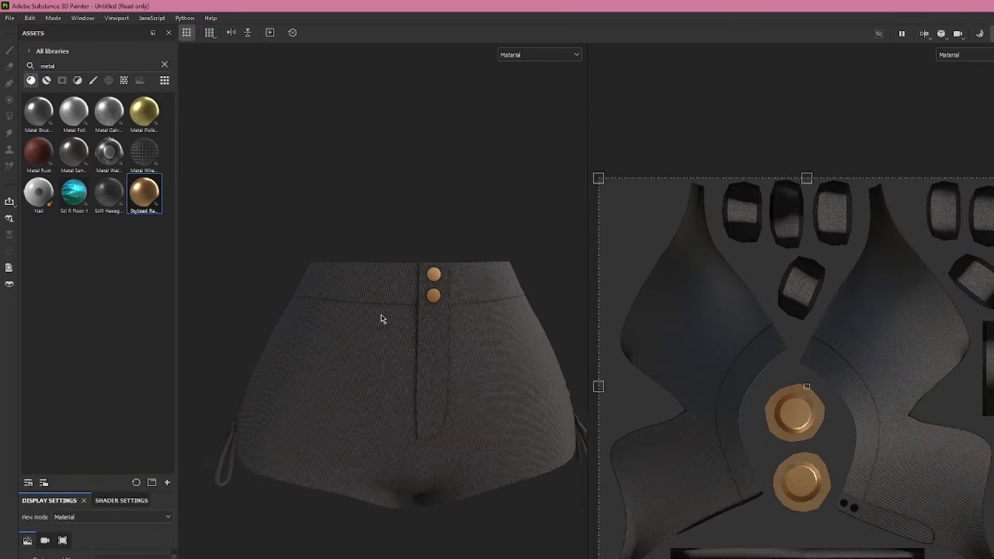
pyautogui.keyDown('alt'); pyautogui.moveTo(381, 318); pyautogui.dragTo(988, 341); pyautogui.keyUp('alt')
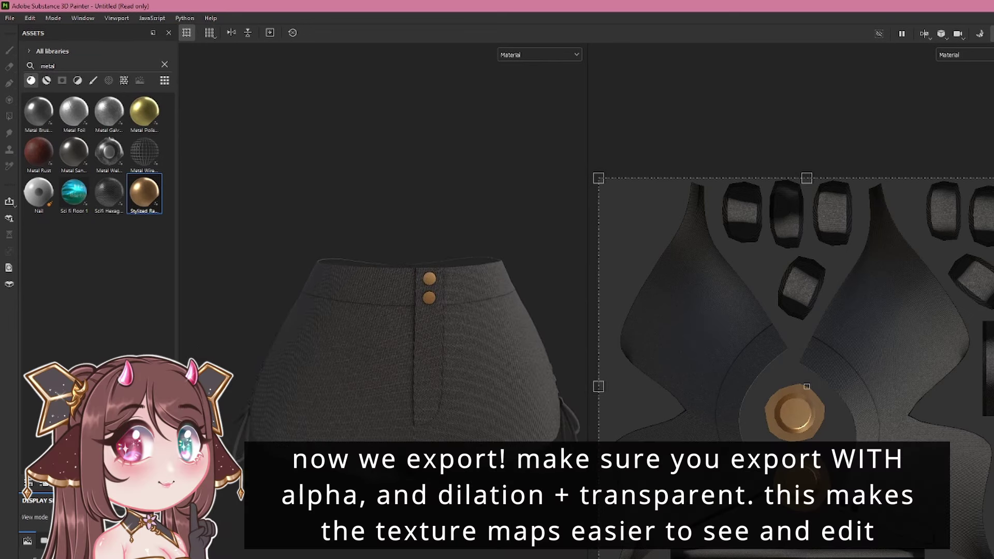
# - Set up the texture export with the Document channels + Normal + AO (With Alpha) template and Dilation + transparent padding
pyautogui.click(10, 17)
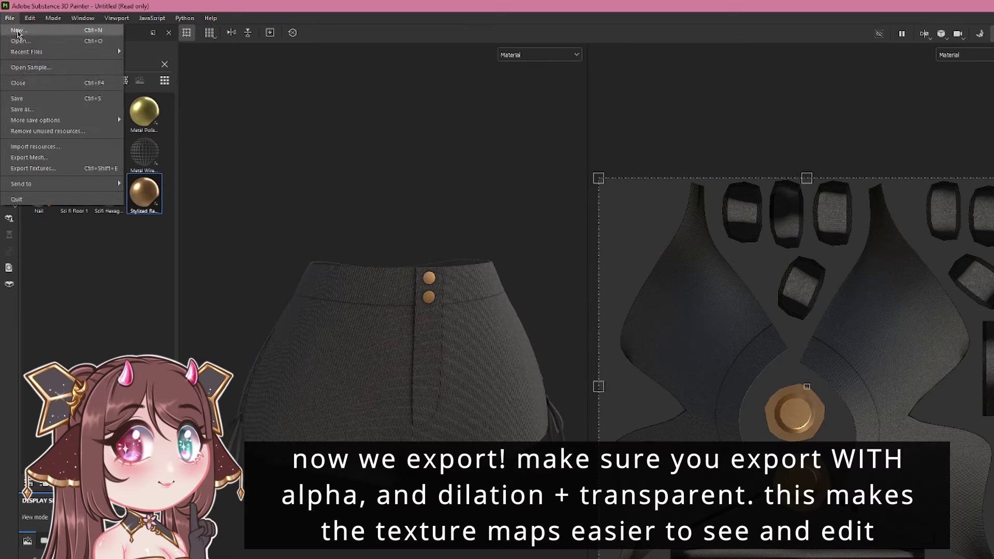
pyautogui.click(32, 168)
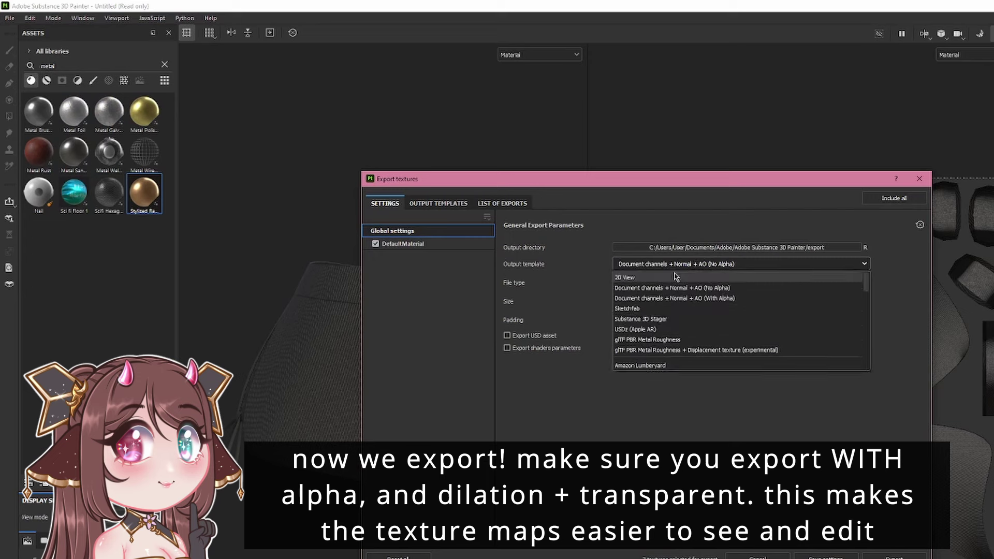
pyautogui.click(692, 292)
pyautogui.click(732, 269)
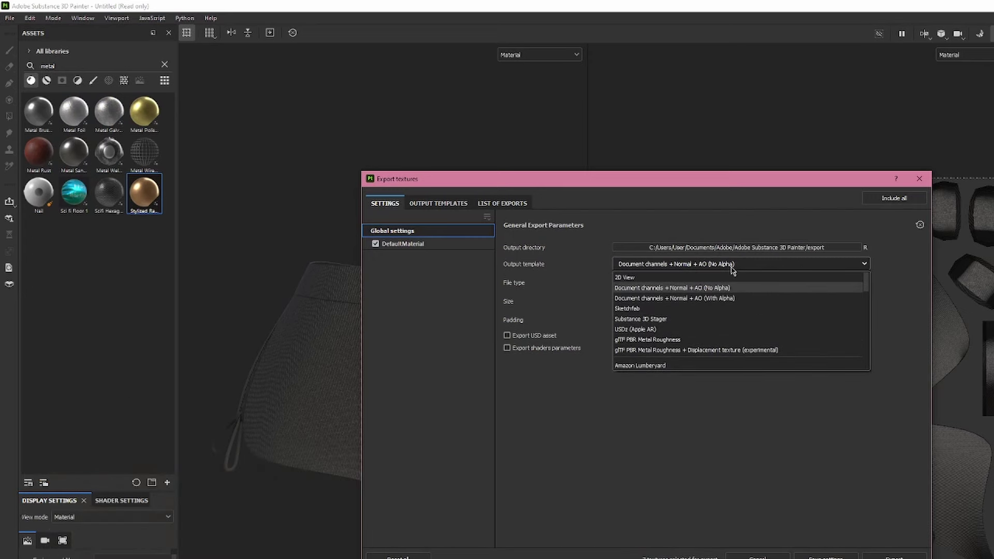
pyautogui.click(725, 298)
pyautogui.click(709, 321)
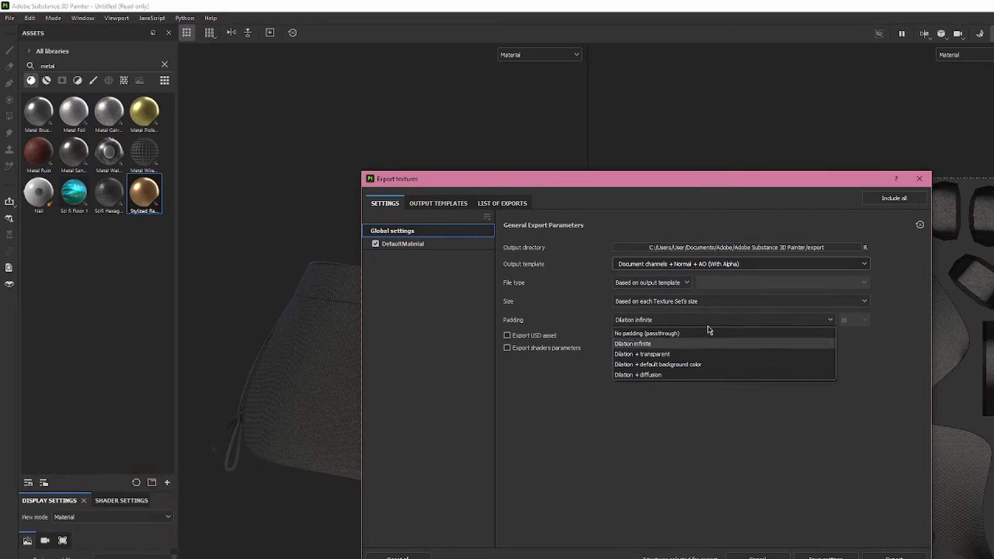
pyautogui.click(707, 355)
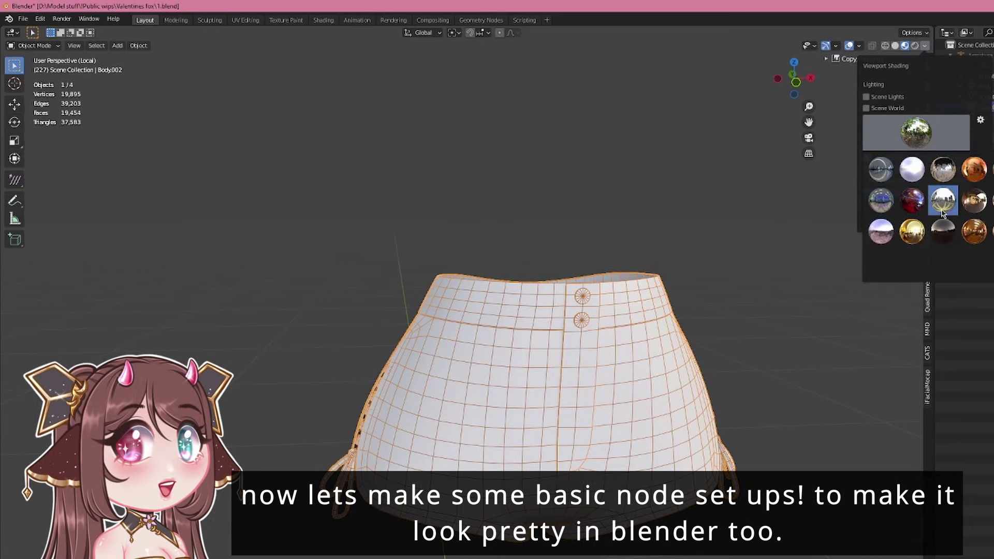
# - Switch to Blender's Shading workspace and isolate the shorts in local view with the overlays hidden
pyautogui.click(645, 233)
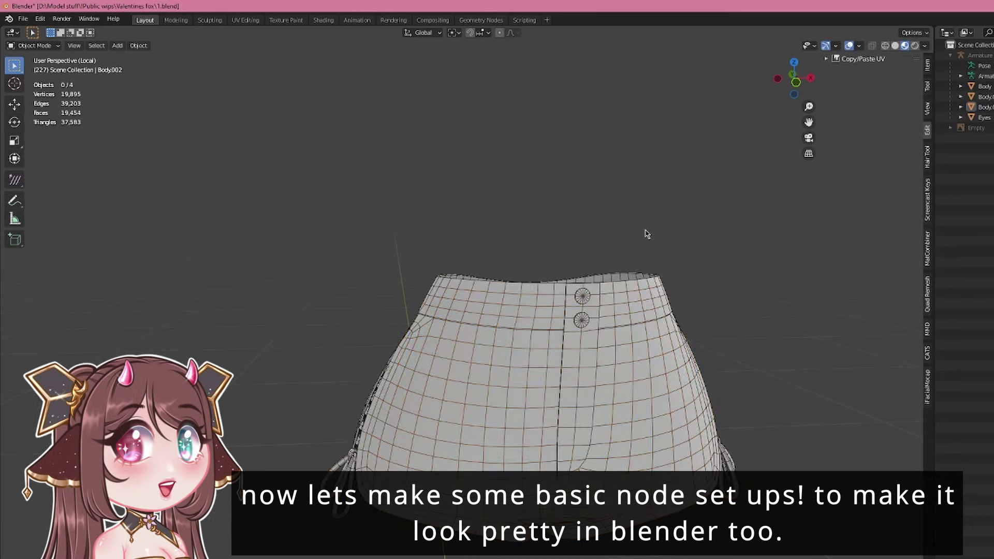
pyautogui.hotkey('alt', 'shift', 'z')
pyautogui.click(323, 20)
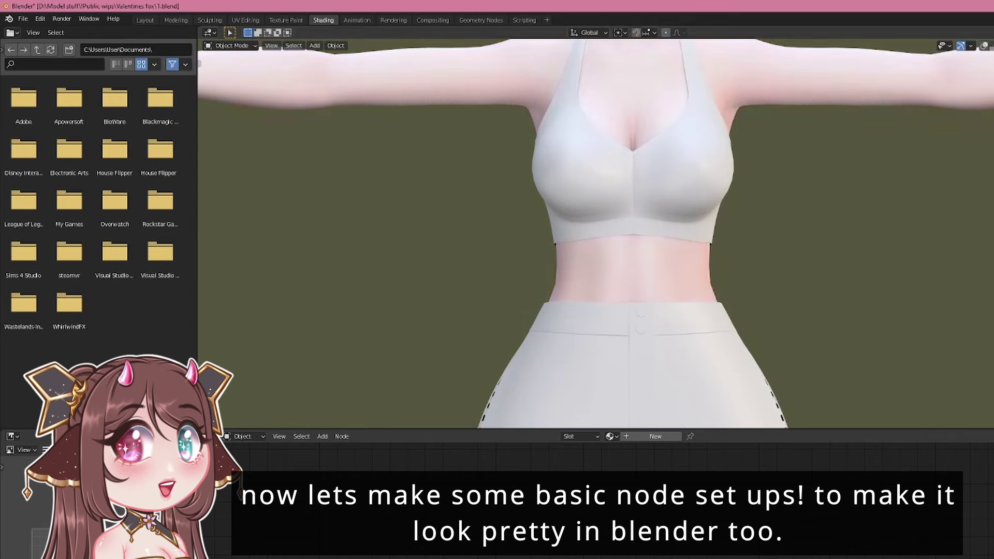
pyautogui.keyDown('shift'); pyautogui.moveTo(667, 310); pyautogui.dragTo(666, 277, button='middle'); pyautogui.keyUp('shift')
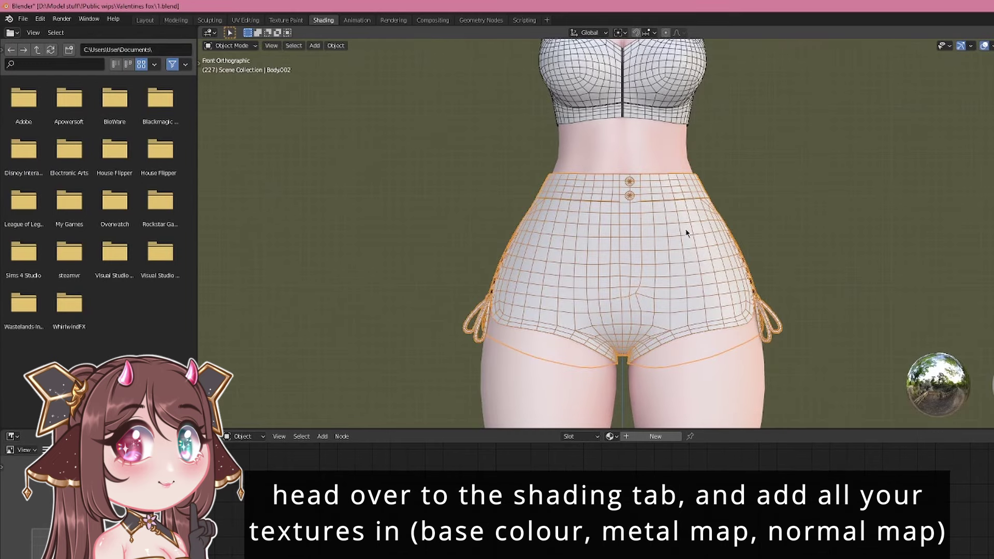
pyautogui.press('KP_Divide')
pyautogui.scroll(2, 685, 232)
pyautogui.hotkey('alt', 'shift', 'z')
# - Create a material named Shorts, connect the DefaultMaterial_Base_color.png texture to Base Color and collapse its node
pyautogui.click(654, 436)
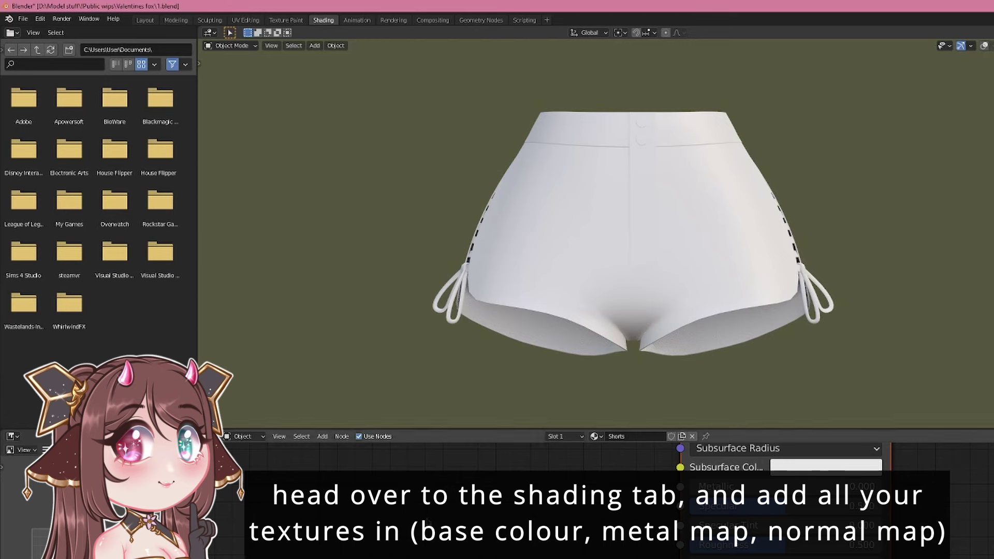
pyautogui.scroll(-5, 575, 547)
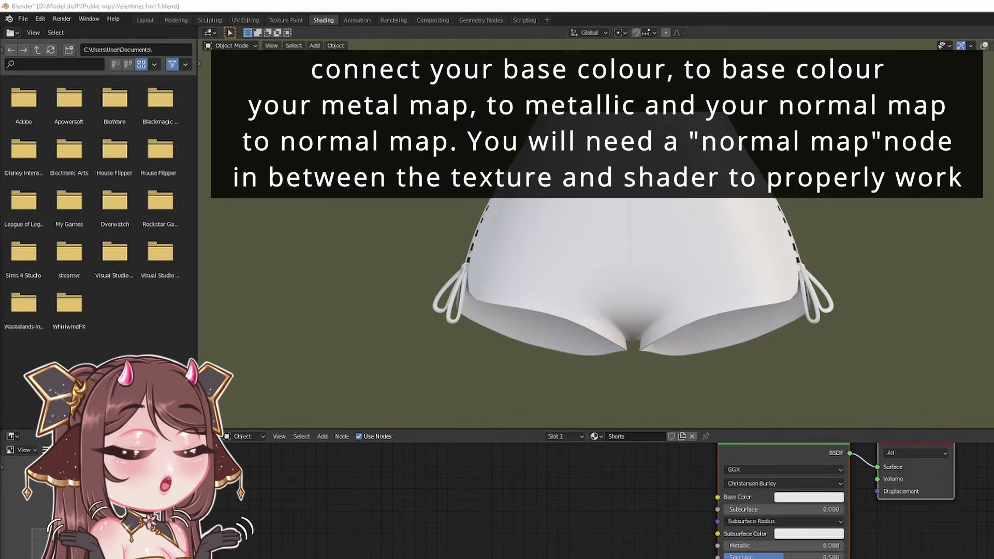
pyautogui.moveTo(461, 518); pyautogui.dragTo(468, 503)
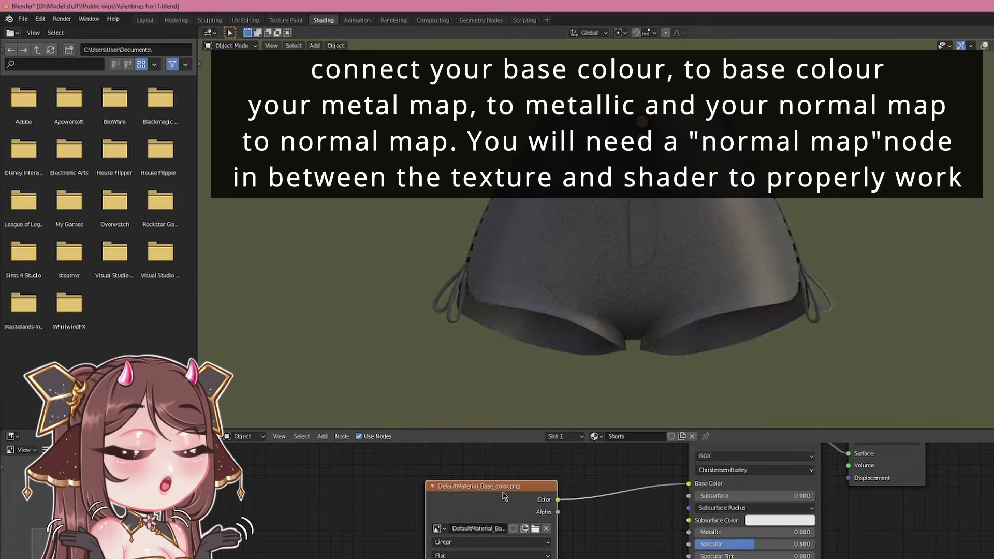
pyautogui.press('h')
pyautogui.scroll(-1, 509, 499)
pyautogui.moveTo(504, 495); pyautogui.dragTo(507, 515, button='middle')
pyautogui.moveTo(504, 527); pyautogui.dragTo(521, 491)
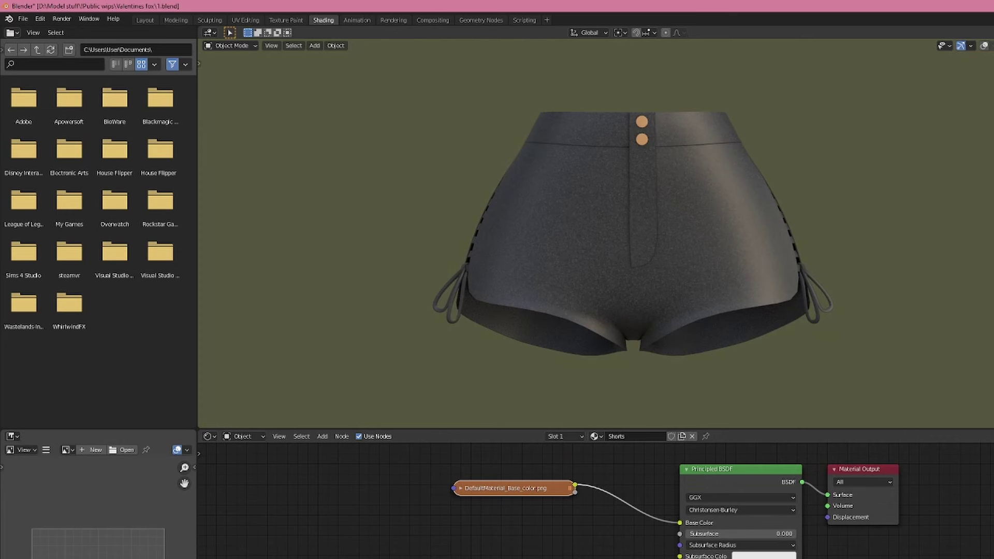
# - Add the DefaultMaterial_Metallic.png texture, connect it to the shader's Metallic input and collapse its node beside the base color node
pyautogui.moveTo(0, 536); pyautogui.dragTo(356, 535)
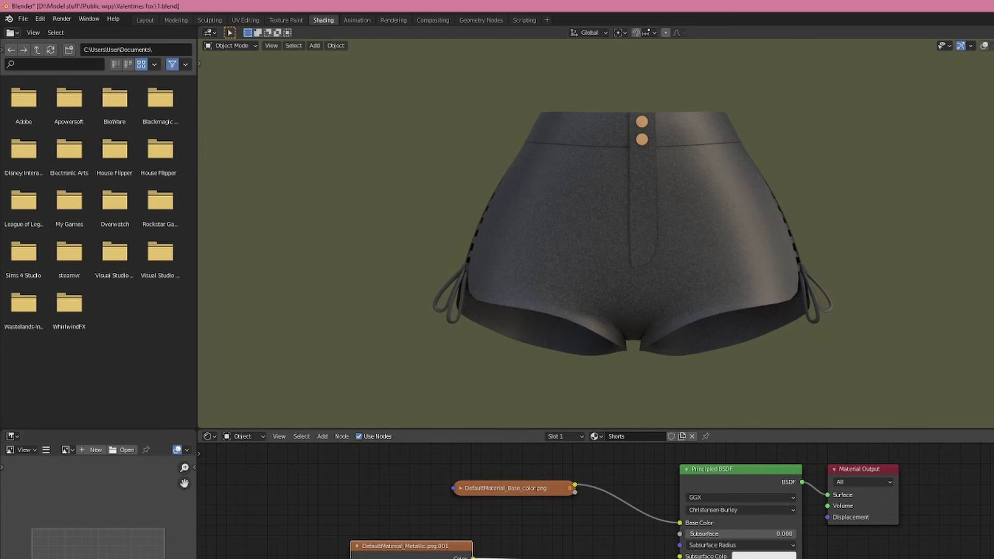
pyautogui.moveTo(406, 557); pyautogui.dragTo(402, 531)
pyautogui.press('h')
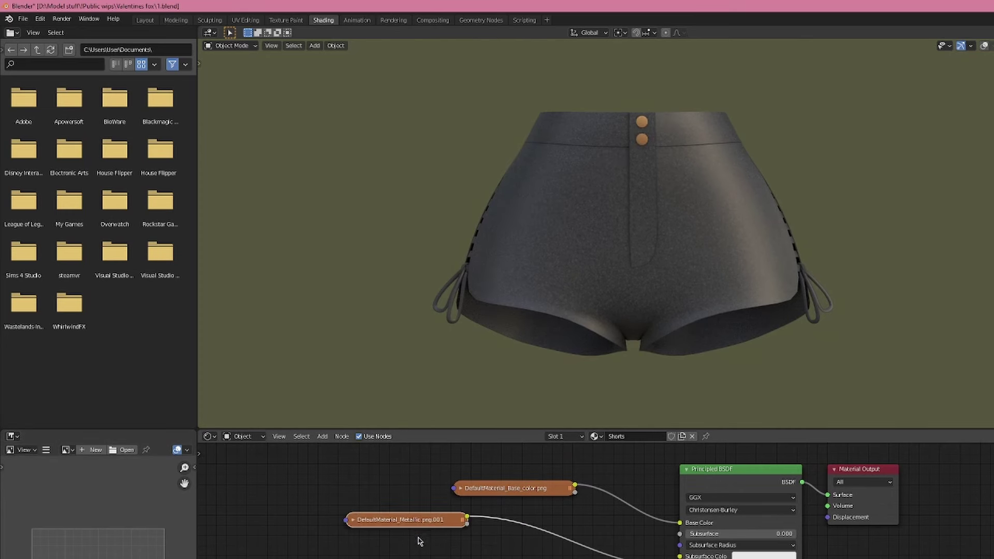
# - Add the DefaultMaterial_Normal_DirectX.png texture and route it through a Normal Map node into the shader's Normal input
pyautogui.moveTo(403, 558); pyautogui.dragTo(393, 529, button='middle')
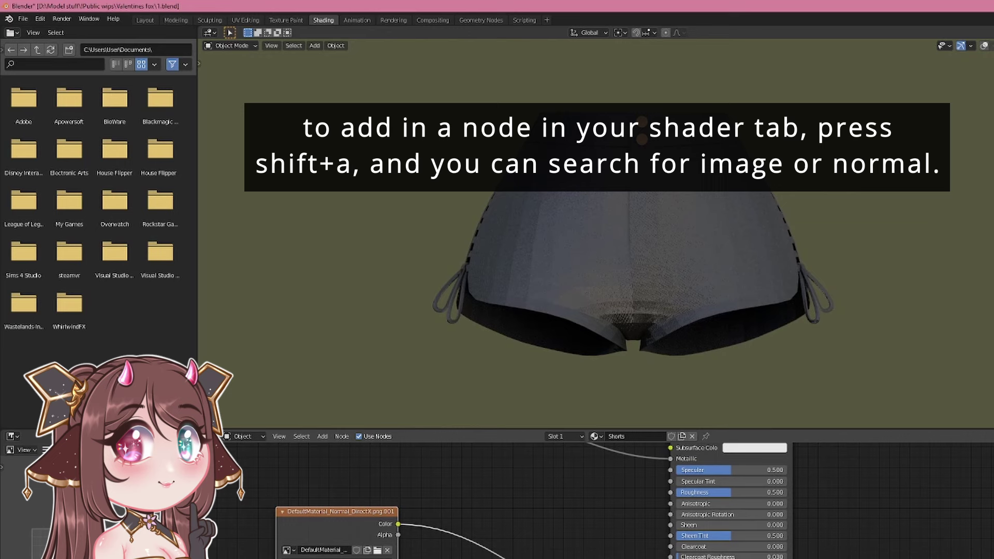
pyautogui.click(526, 549)
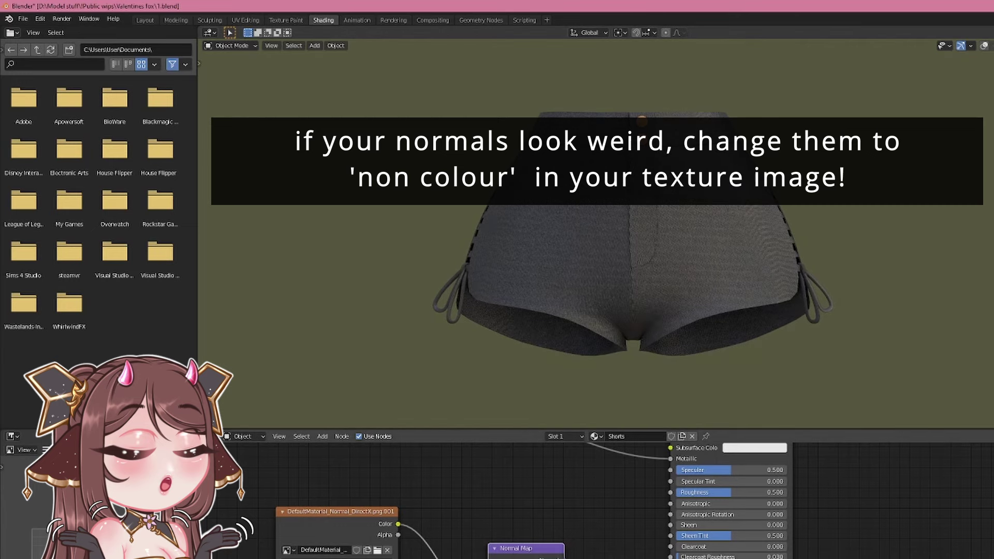
# - Lower the shader's Specular to 0.000 and reduce its Roughness, checking the denim weave and buttons up close
pyautogui.scroll(3, 712, 246)
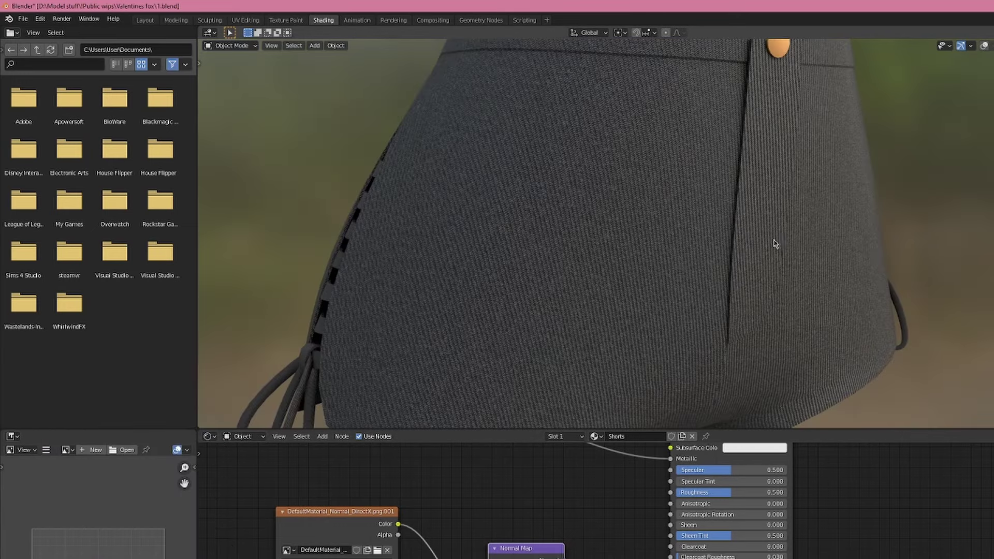
pyautogui.moveTo(771, 244); pyautogui.dragTo(719, 359, button='middle')
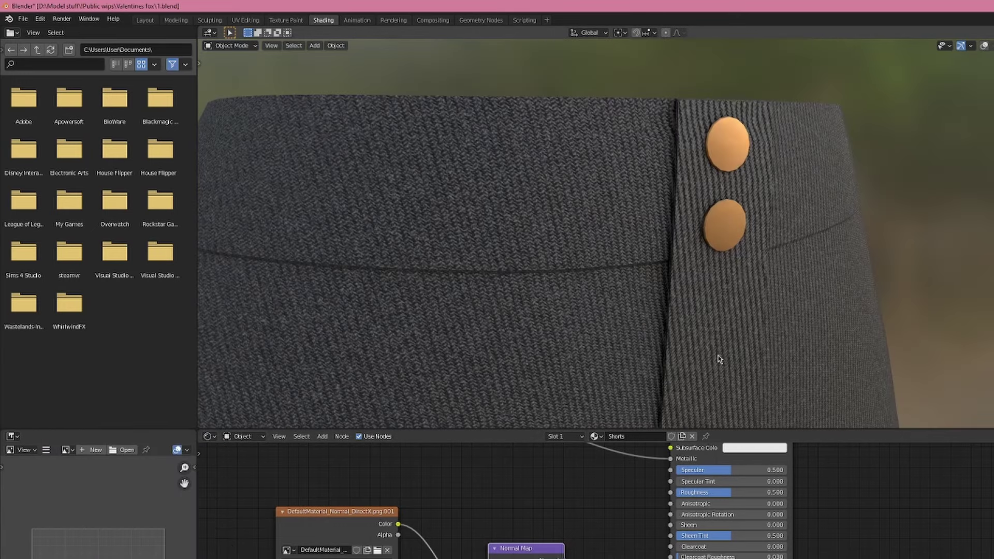
pyautogui.scroll(2, 696, 321)
pyautogui.scroll(2, 696, 321)
pyautogui.scroll(2, 654, 549)
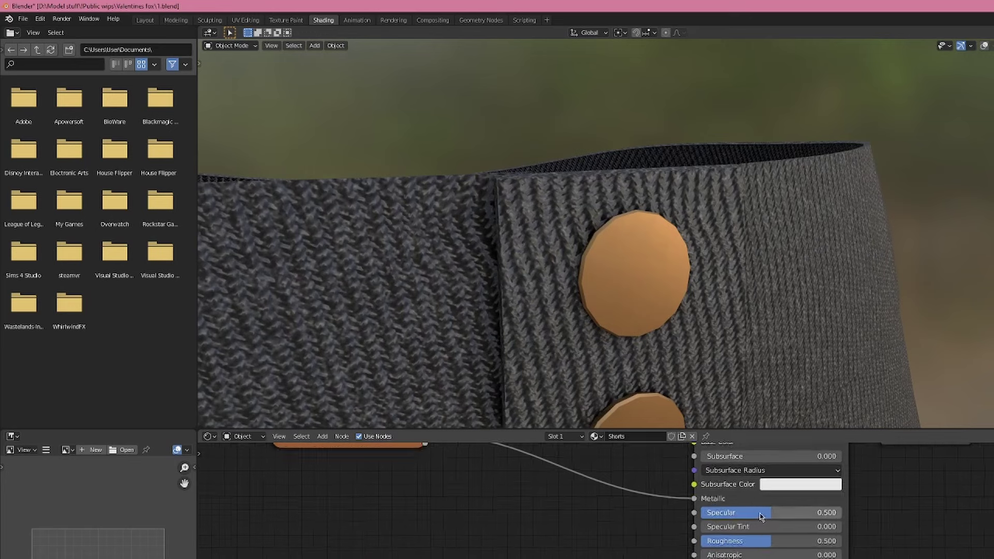
pyautogui.moveTo(777, 512); pyautogui.dragTo(724, 530)
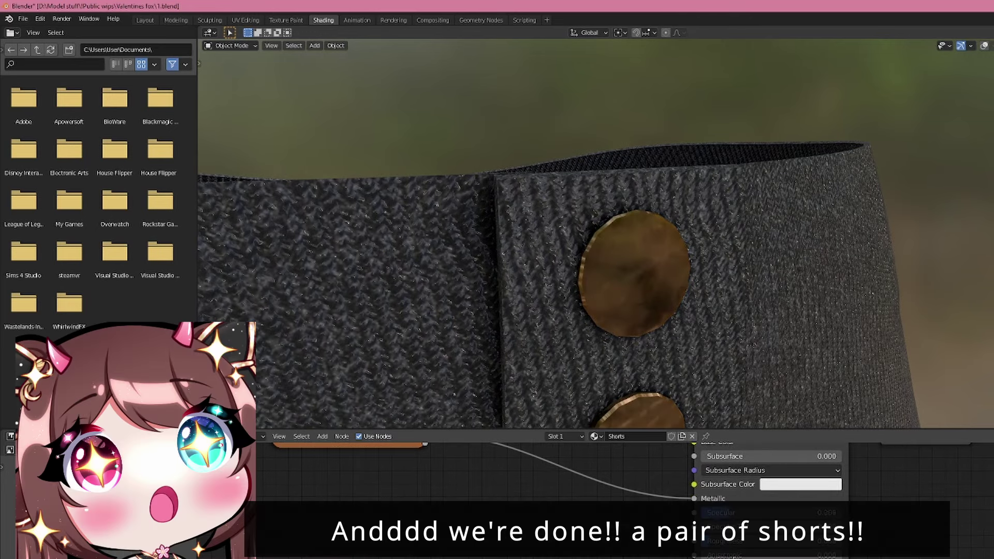
pyautogui.scroll(-8, 704, 386)
pyautogui.scroll(5, 700, 342)
pyautogui.moveTo(703, 385); pyautogui.dragTo(720, 498, button='middle')
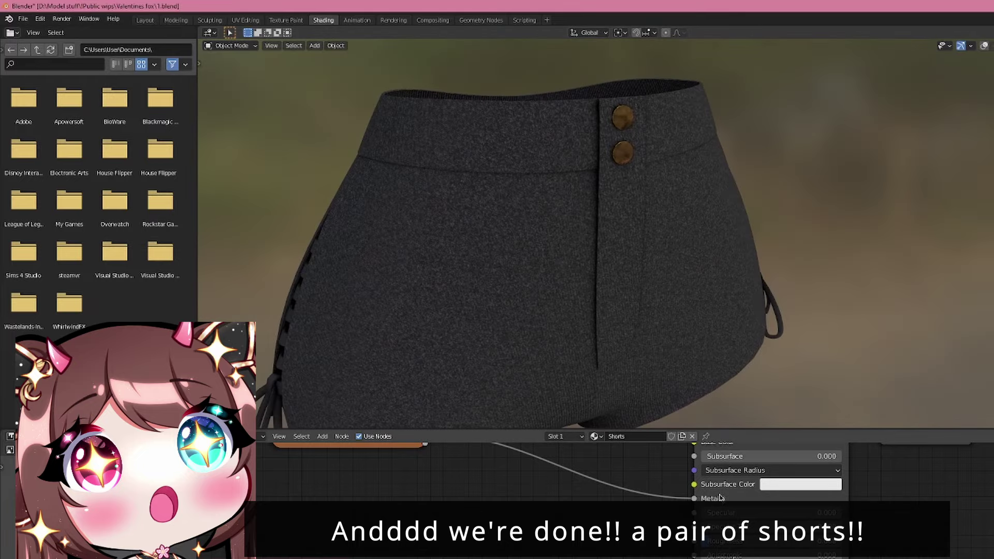